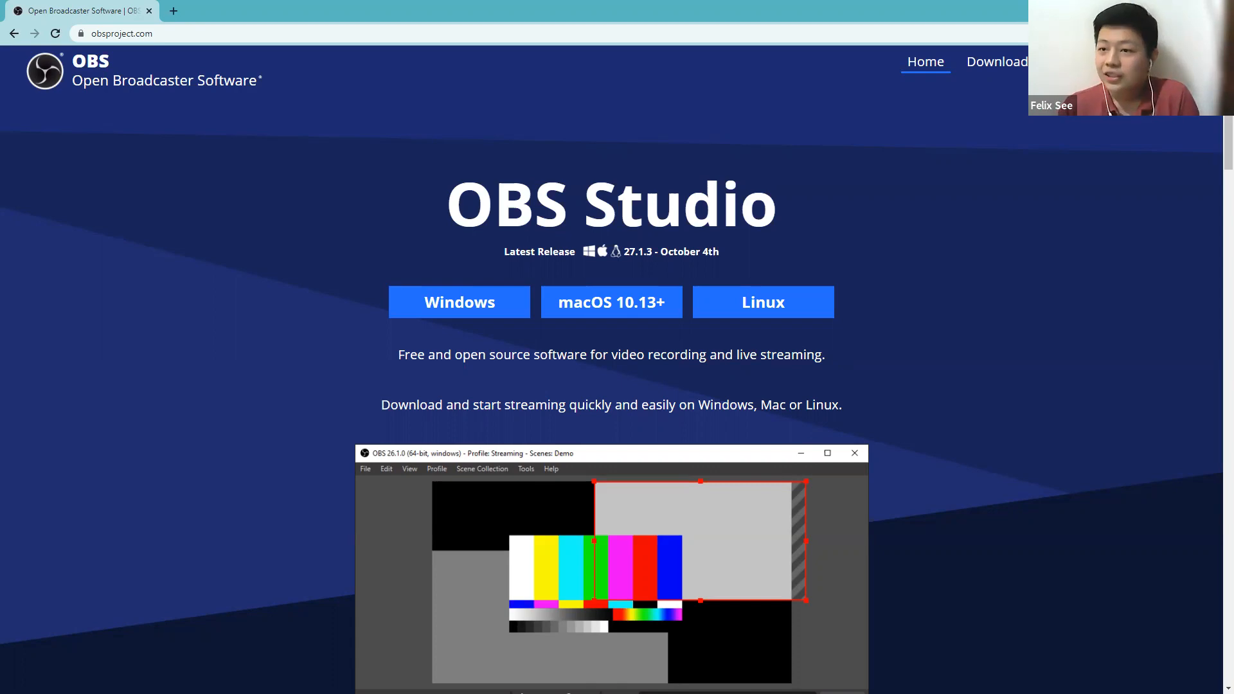
Switch to OBS Studio and view the MC 1, MC 2, share screen and full screen scenes.
key("alt+Tab")
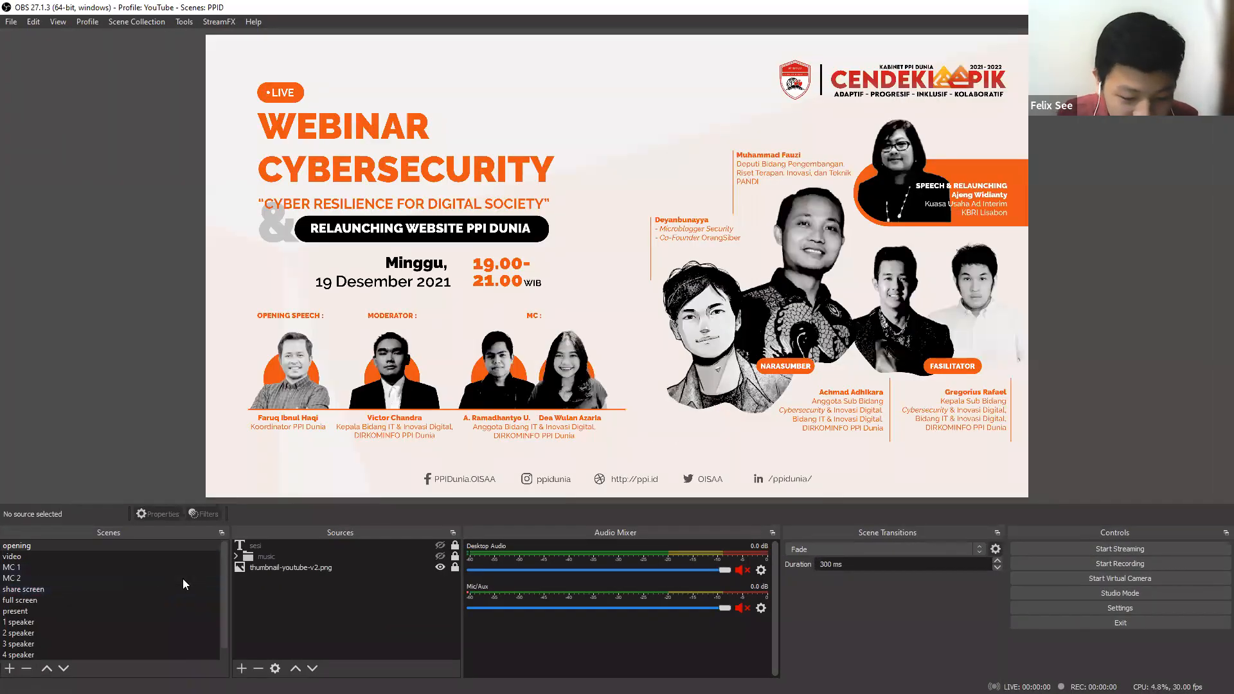
left_click(89, 568)
left_click(84, 578)
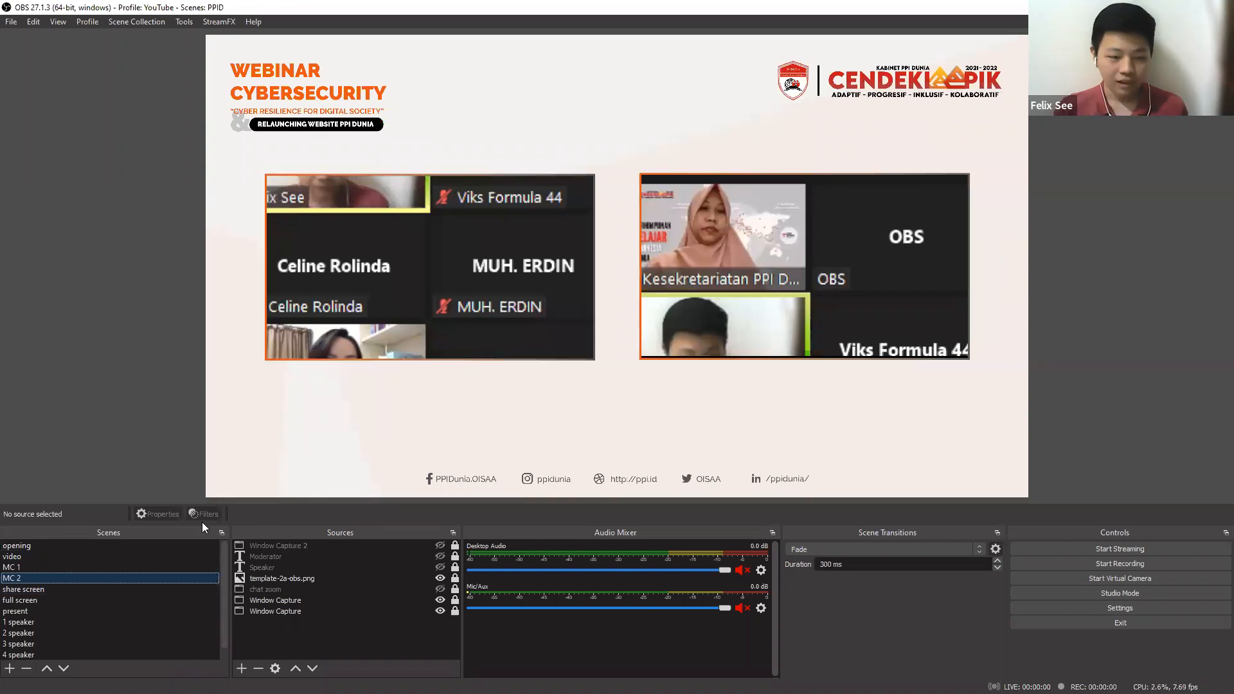
left_click(112, 589)
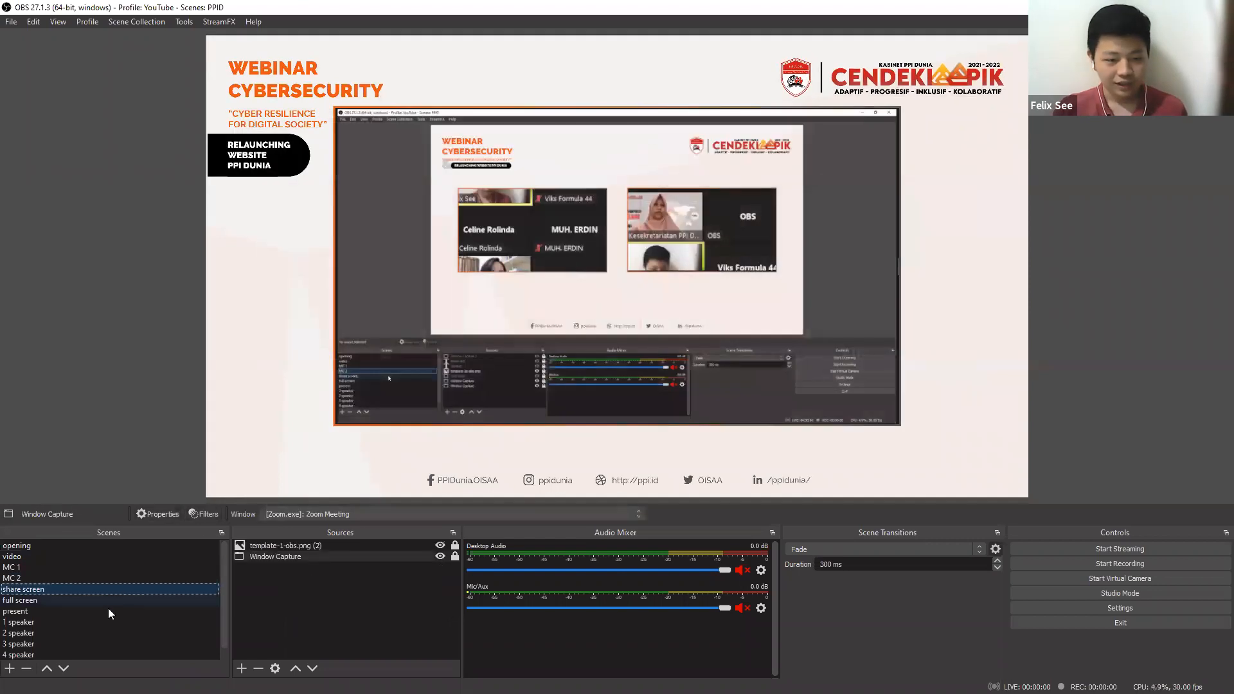
left_click(107, 599)
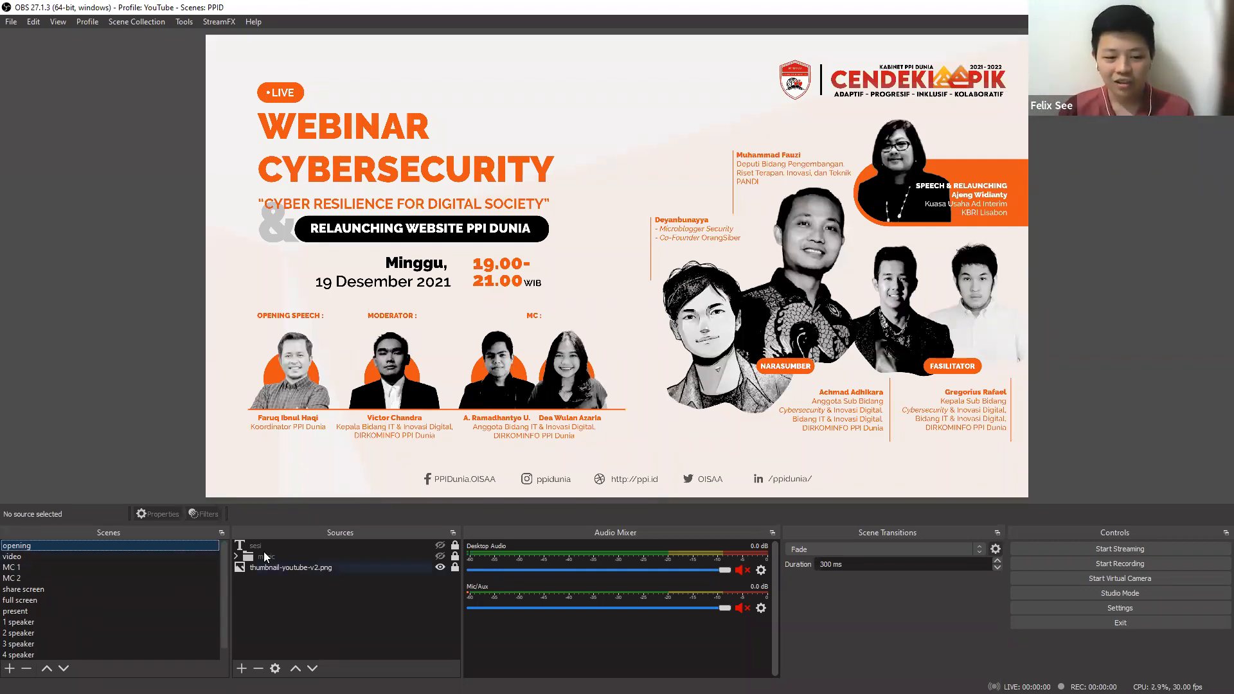
Toggle the music group's visibility on and off in the opening scene, and view the MC 1 scene.
left_click(440, 556)
left_click(440, 557)
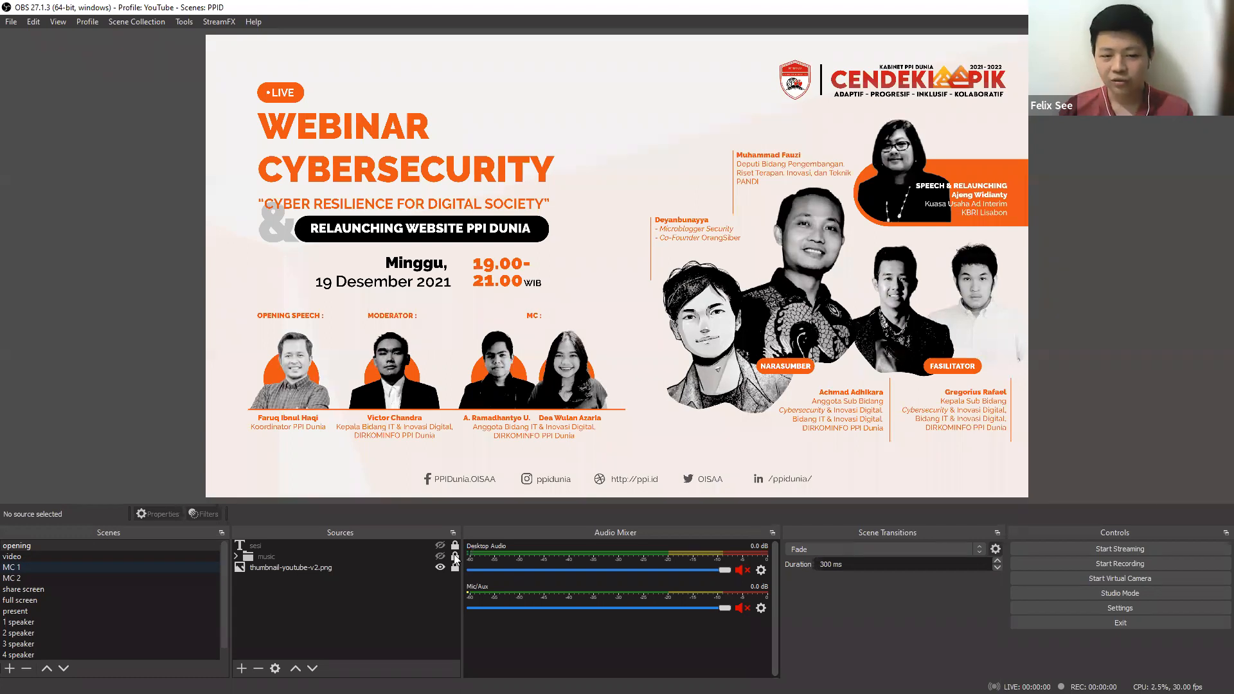
left_click(106, 570)
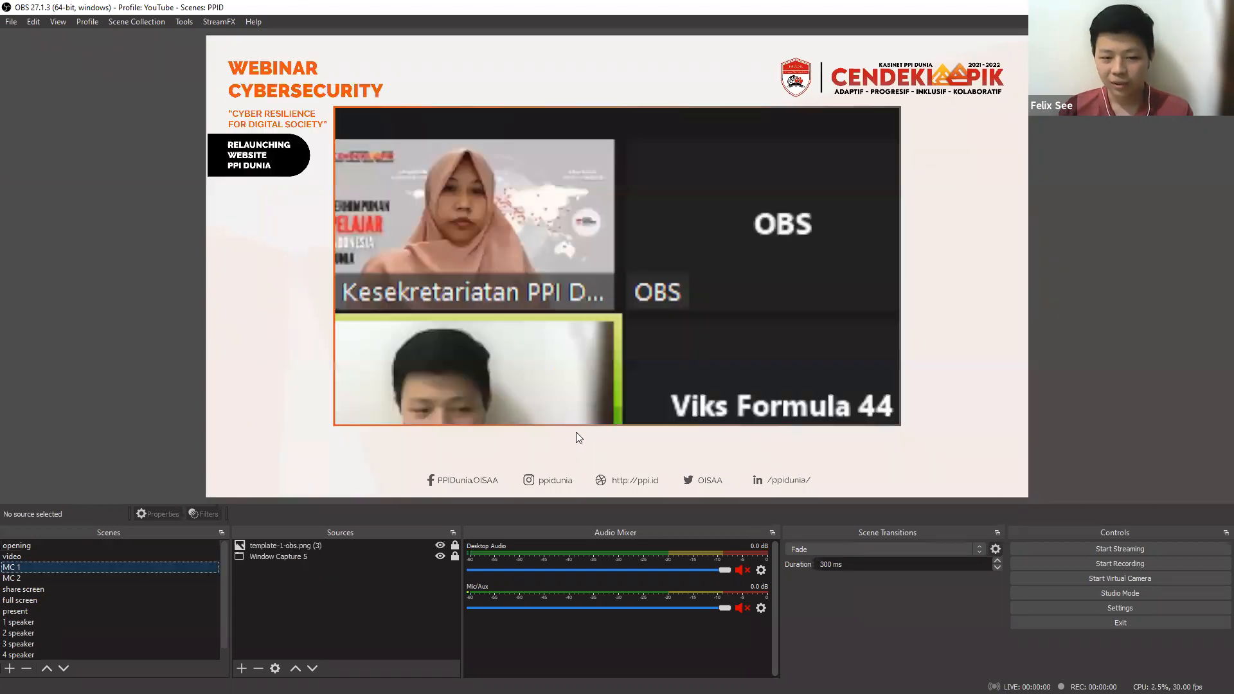
left_click(142, 543)
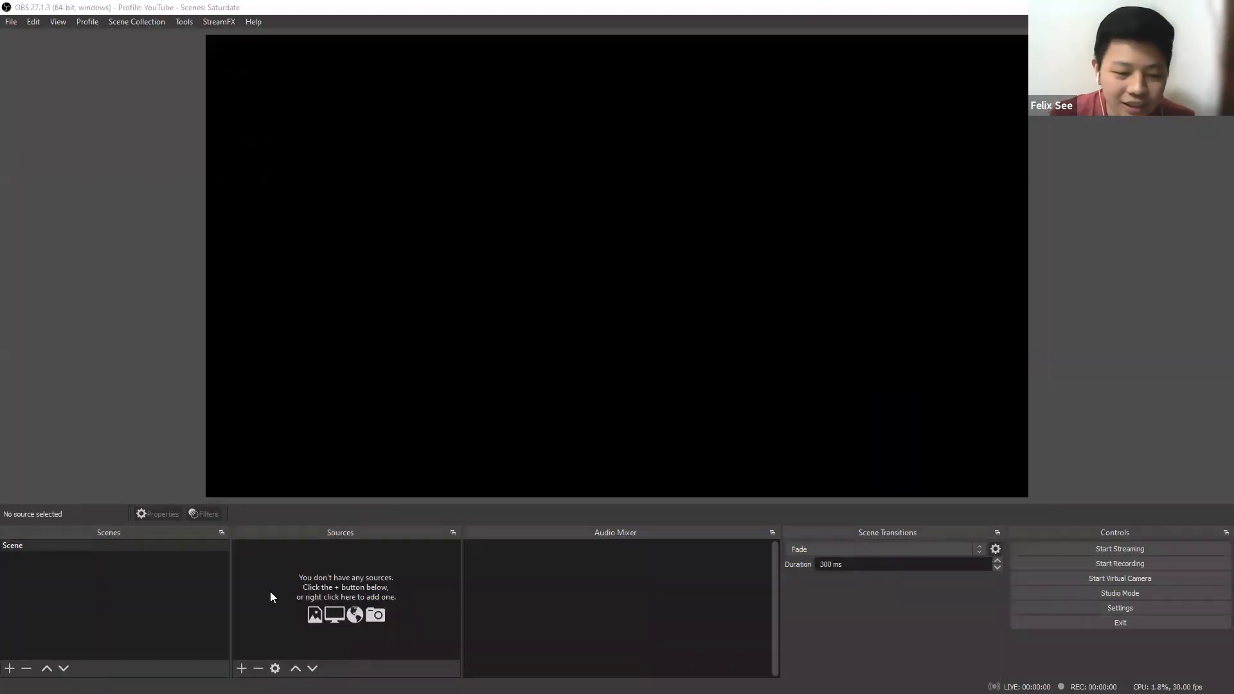
Add a new image source to the scene using thumbnail-youtube-v2.png from the Cyber webinar folder in D:/PPID.
left_click(242, 669)
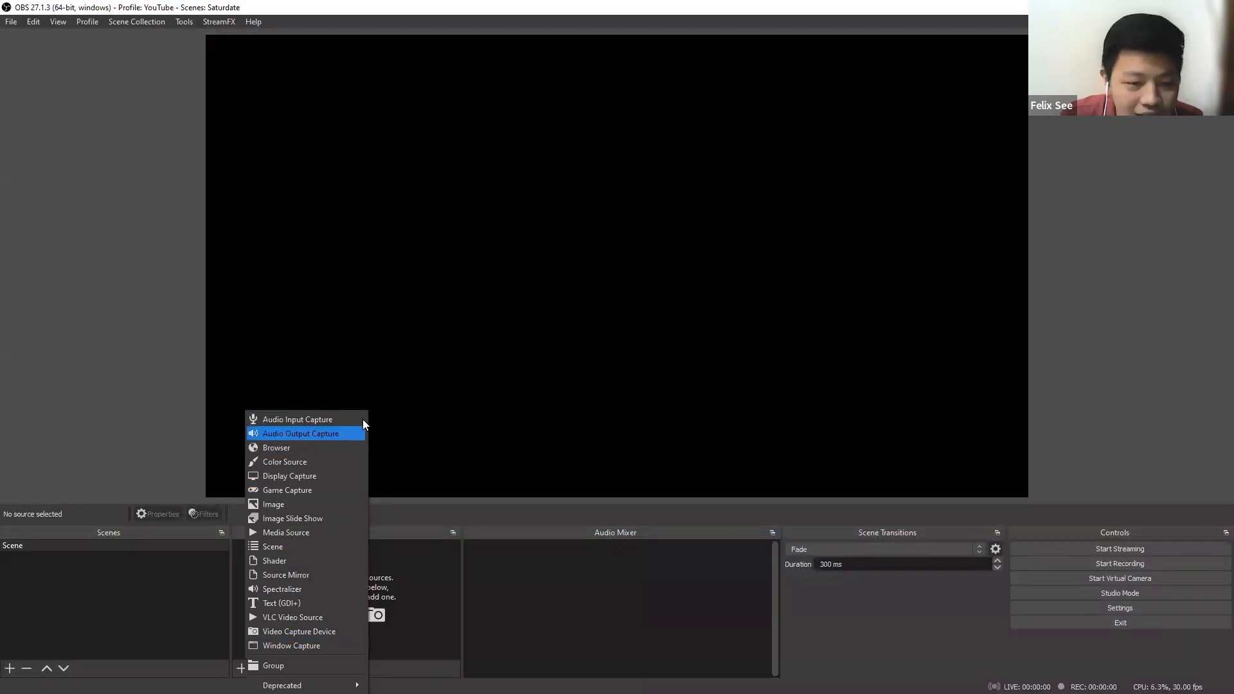
left_click(319, 505)
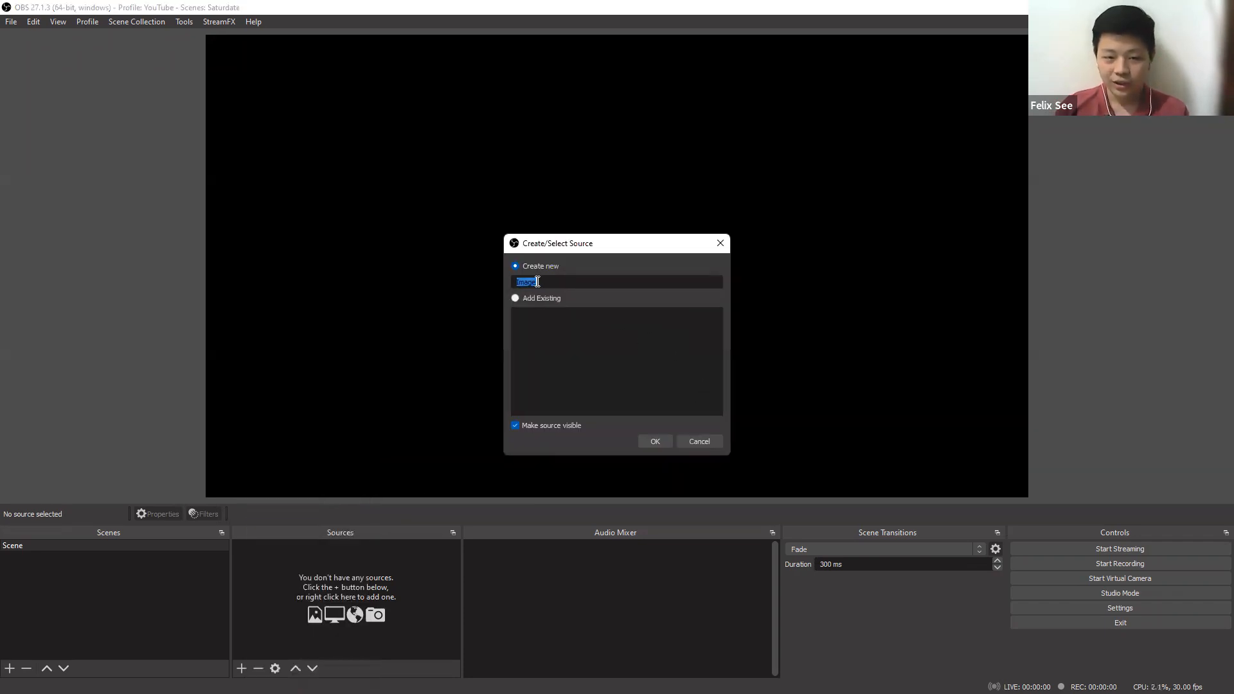
left_click(654, 441)
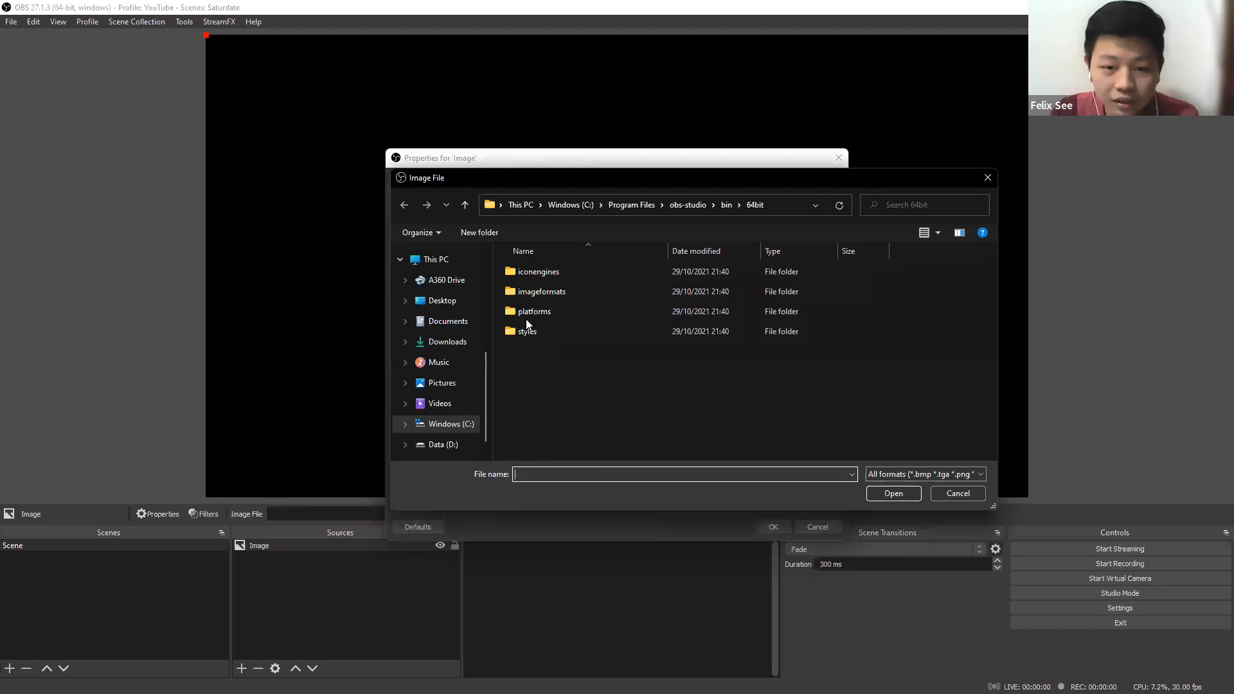
left_click(464, 298)
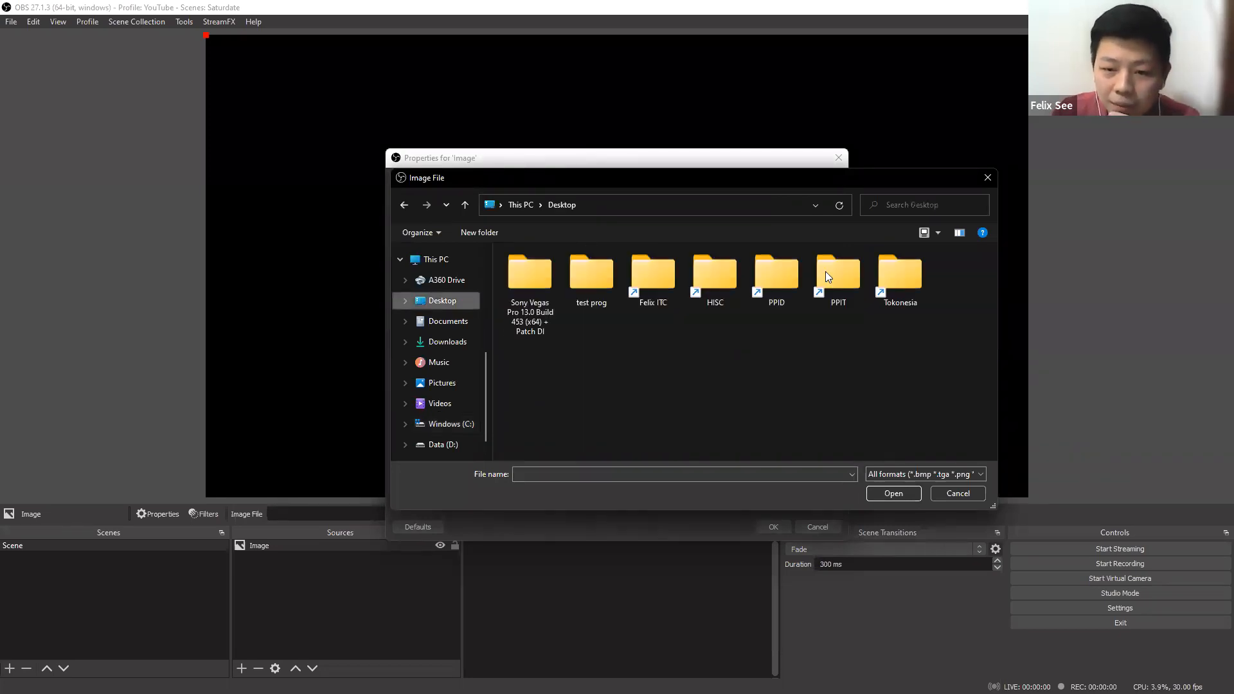
double_click(912, 281)
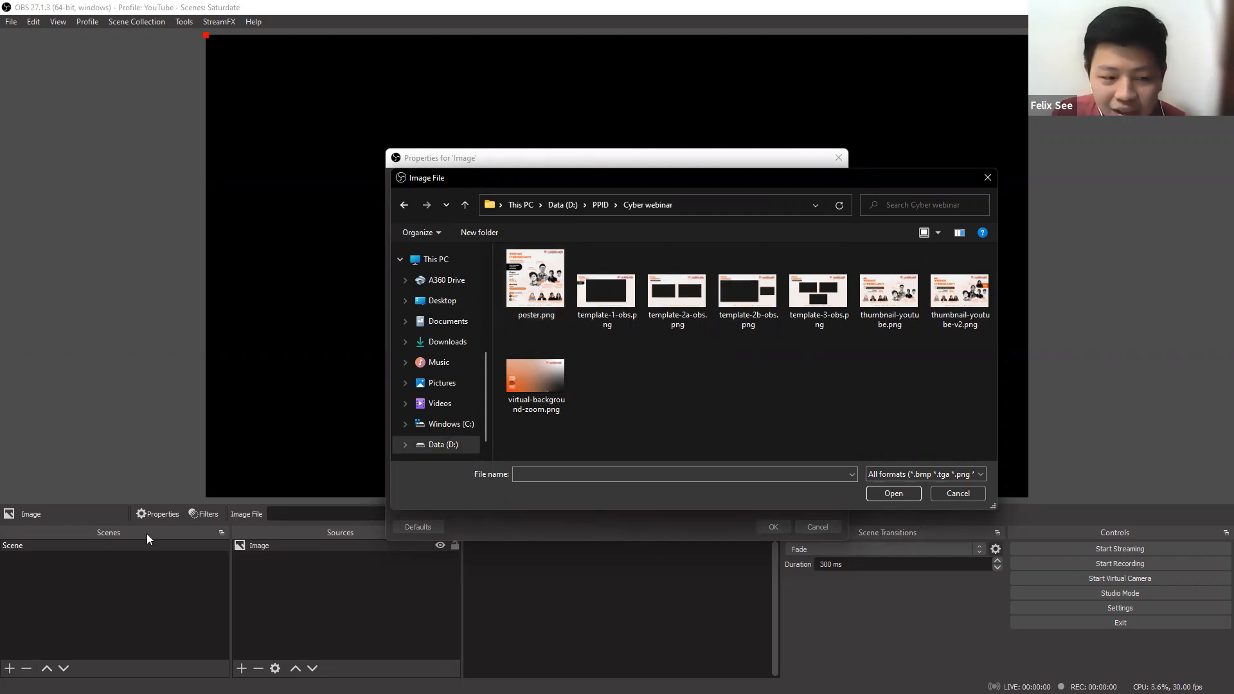
left_click(978, 306)
double_click(978, 306)
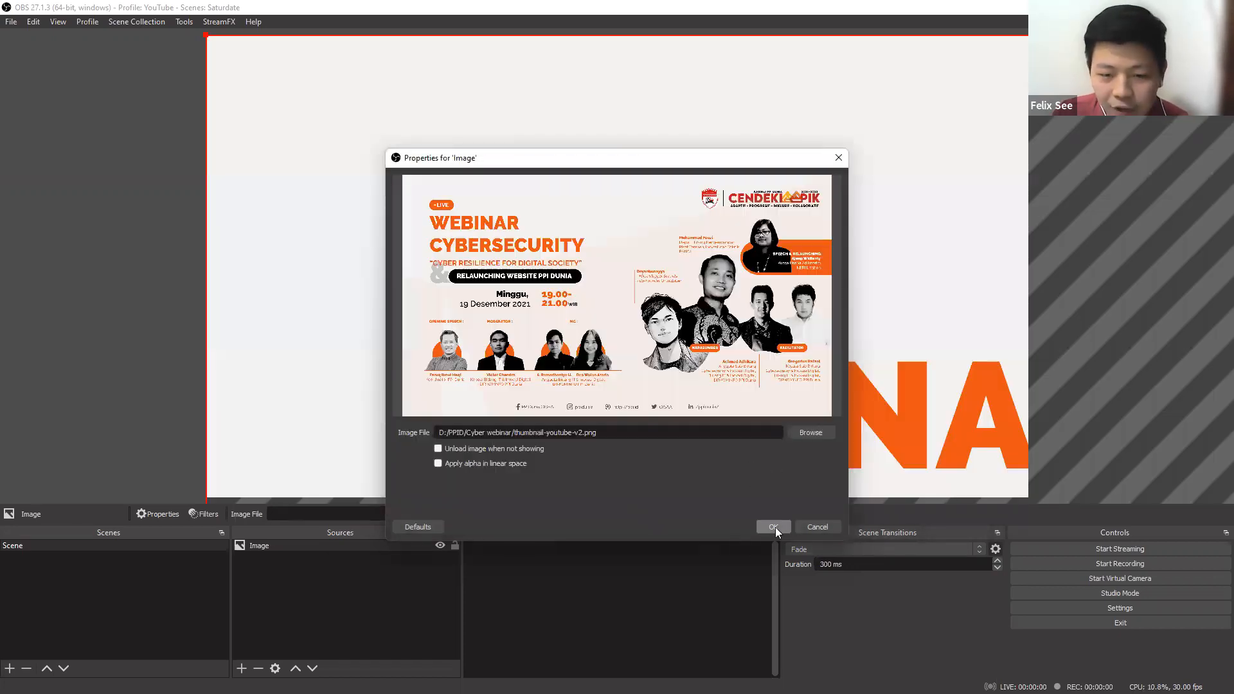
left_click(775, 527)
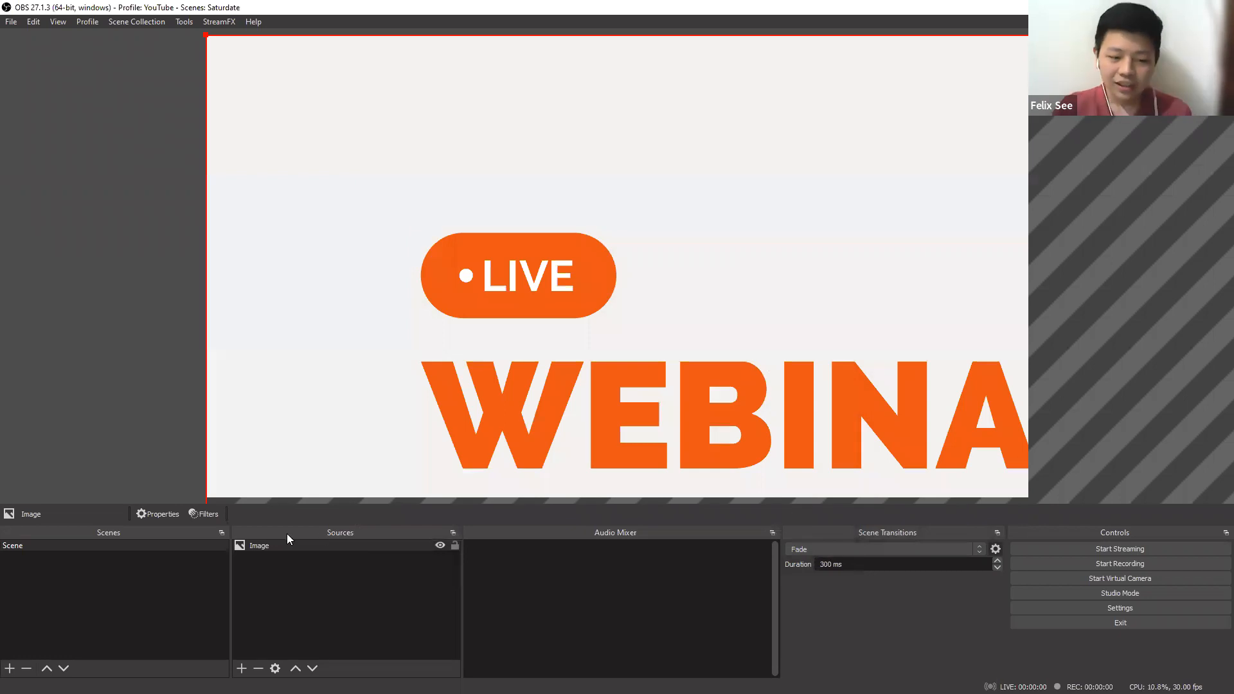
Rename the scene as Opening.
right_click(170, 545)
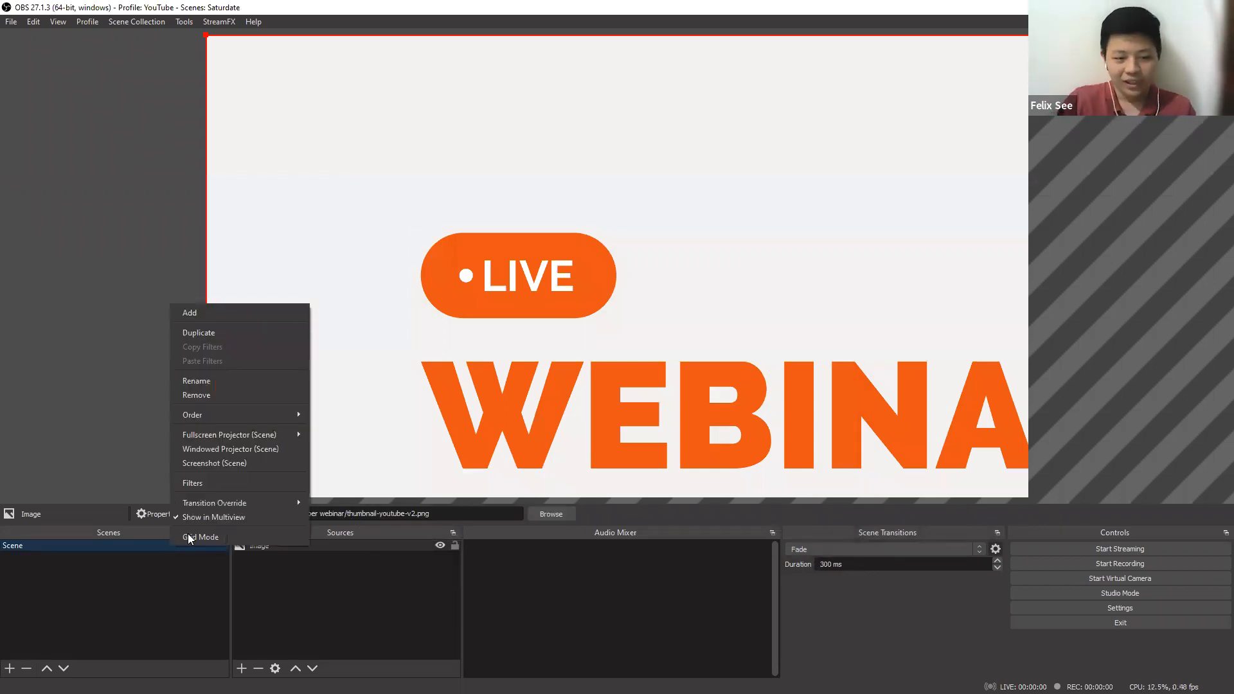
left_click(214, 380)
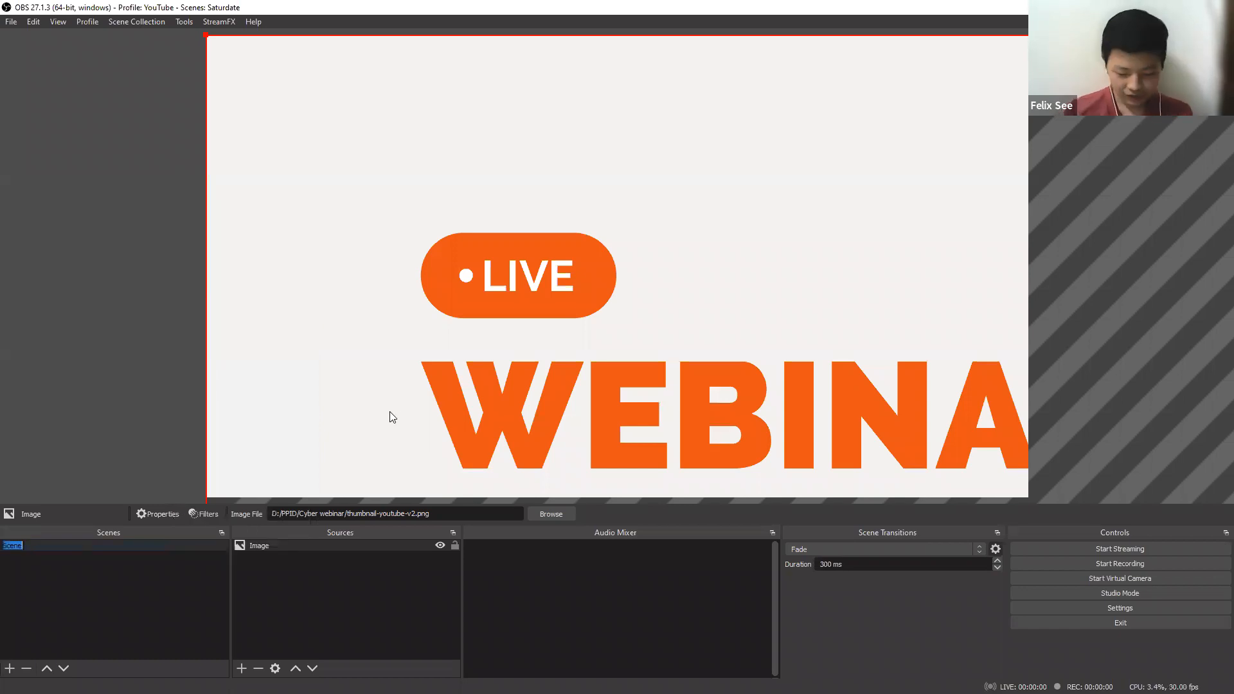
type("Opening")
key("Return")
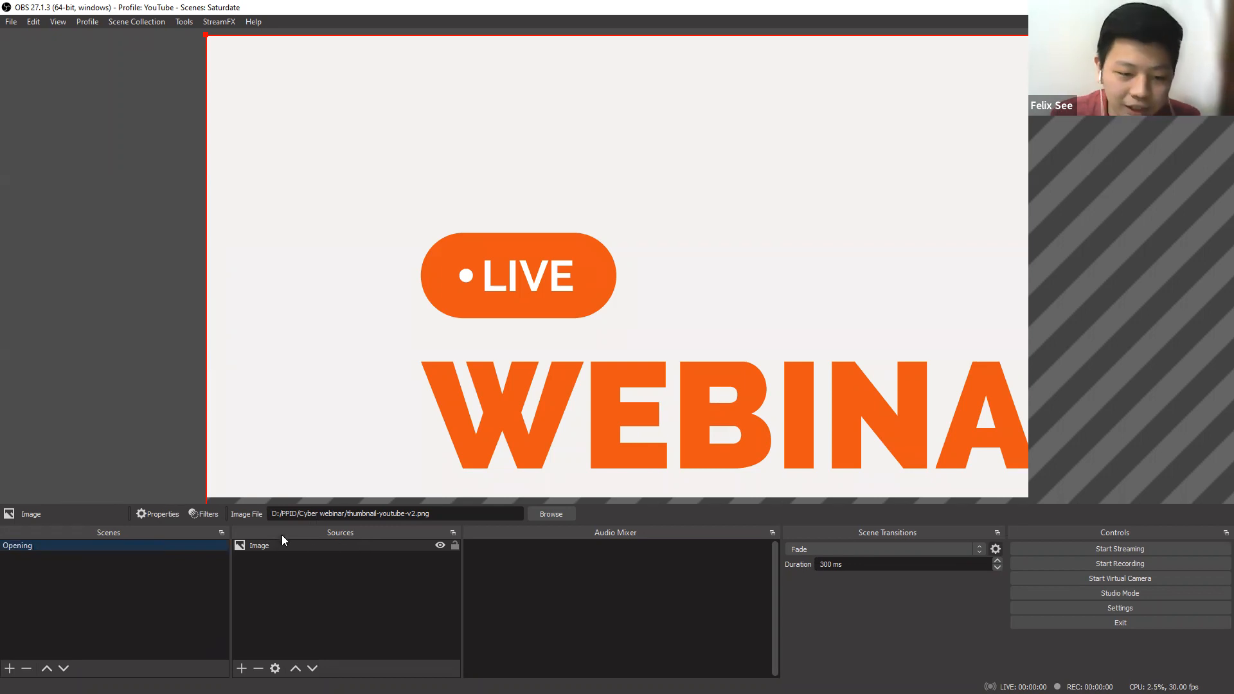
Rename the image source as Thumbnail.
right_click(267, 547)
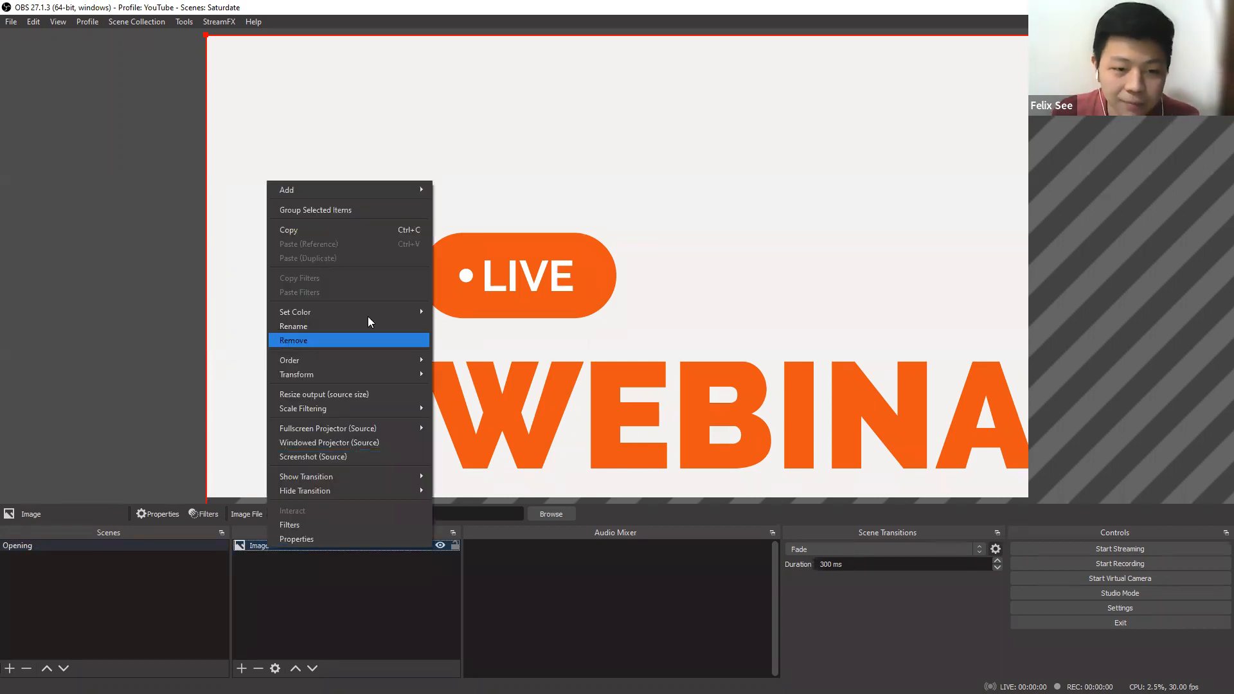
left_click(365, 326)
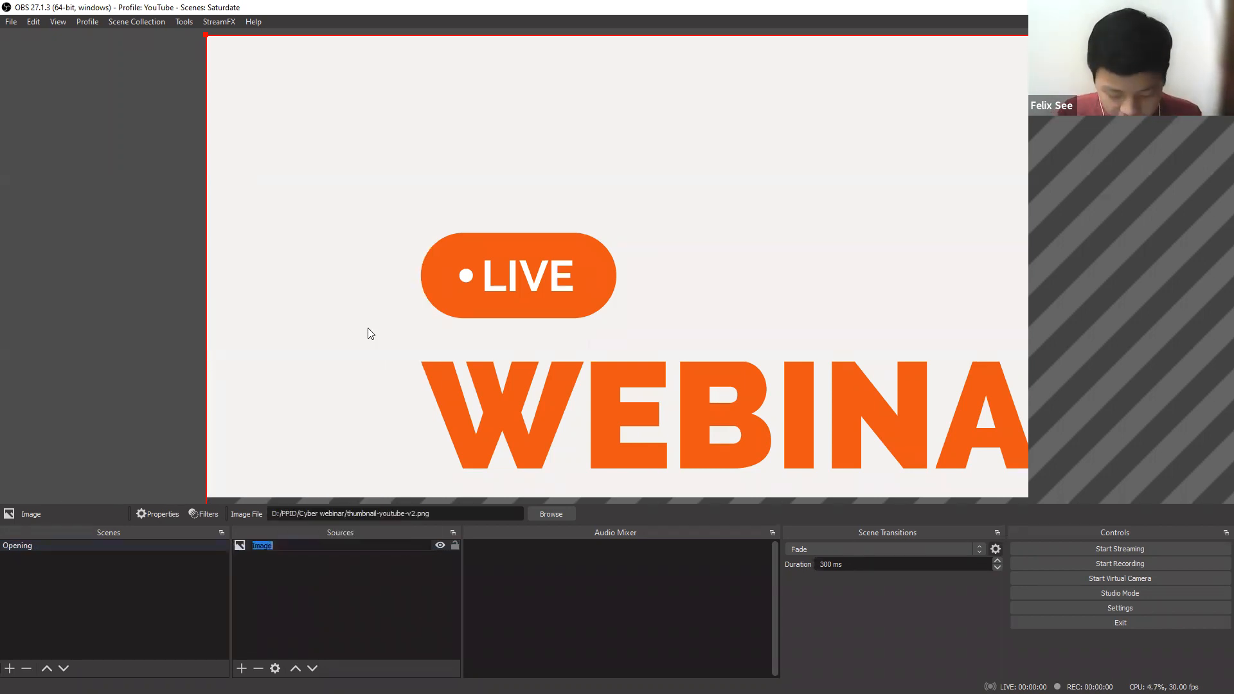
type("Thumbnail")
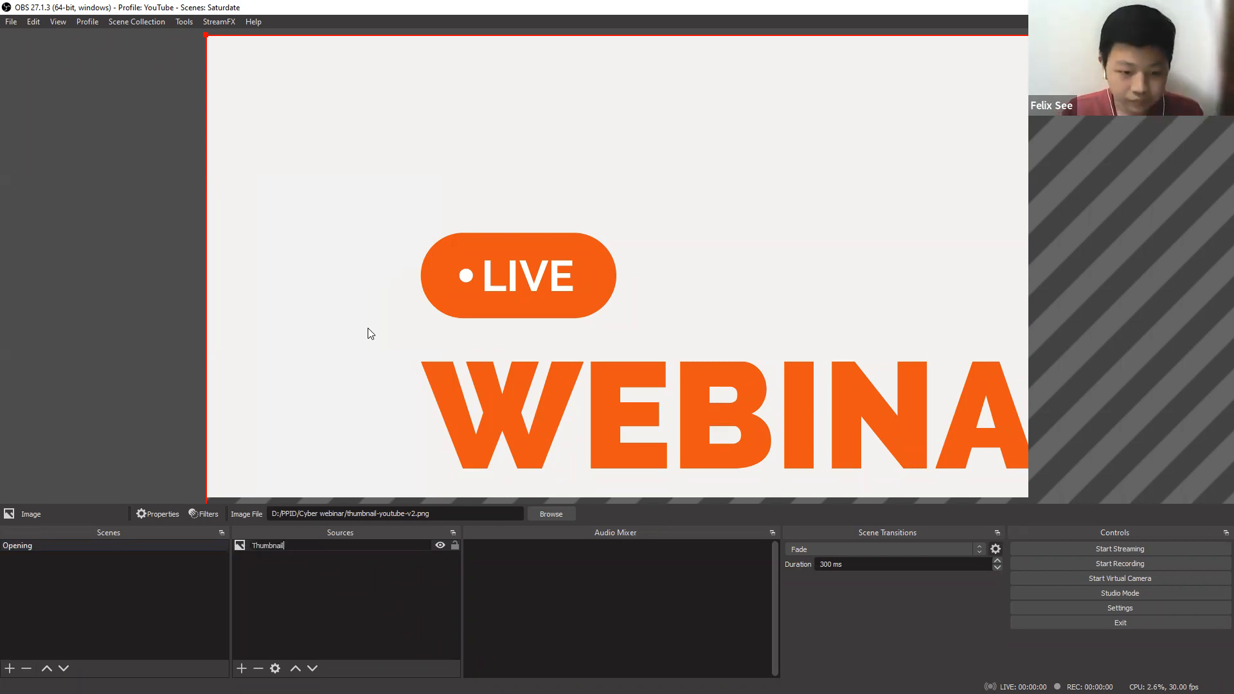
key("Return")
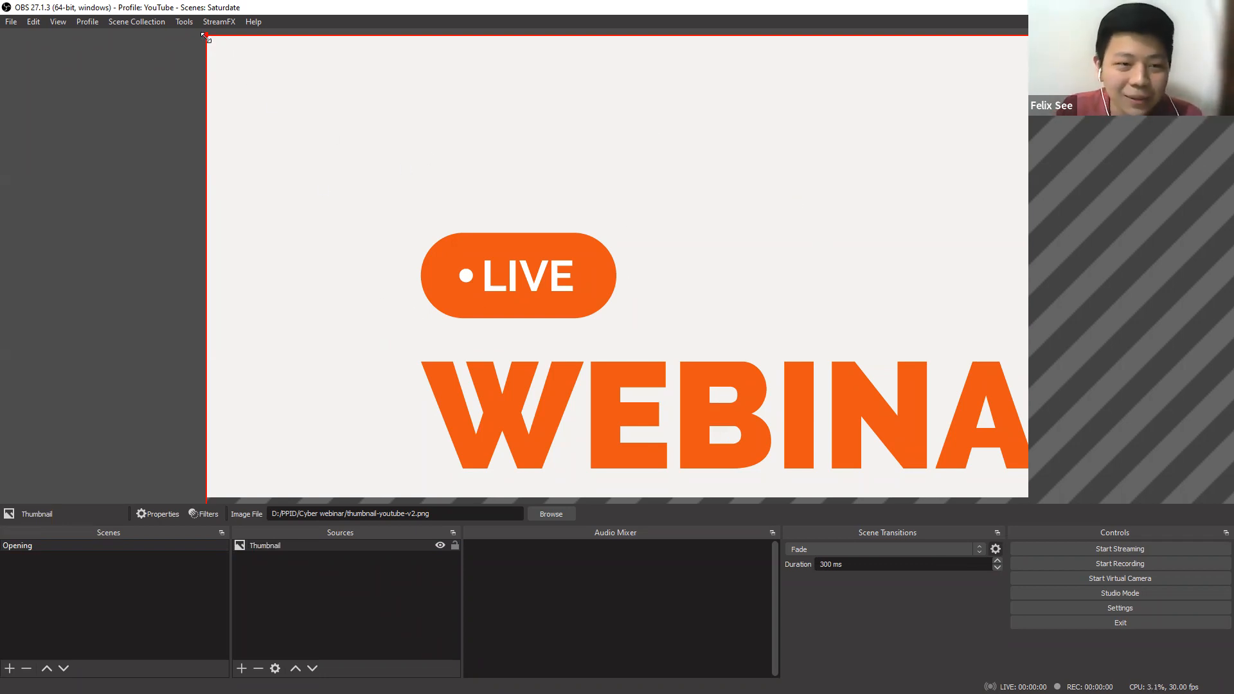
Scale and reposition the Thumbnail image in the preview, and fit it to the full canvas.
left_click_drag(206, 37, 542, 223)
left_click_drag(664, 328, 370, 226)
key("ctrl+f")
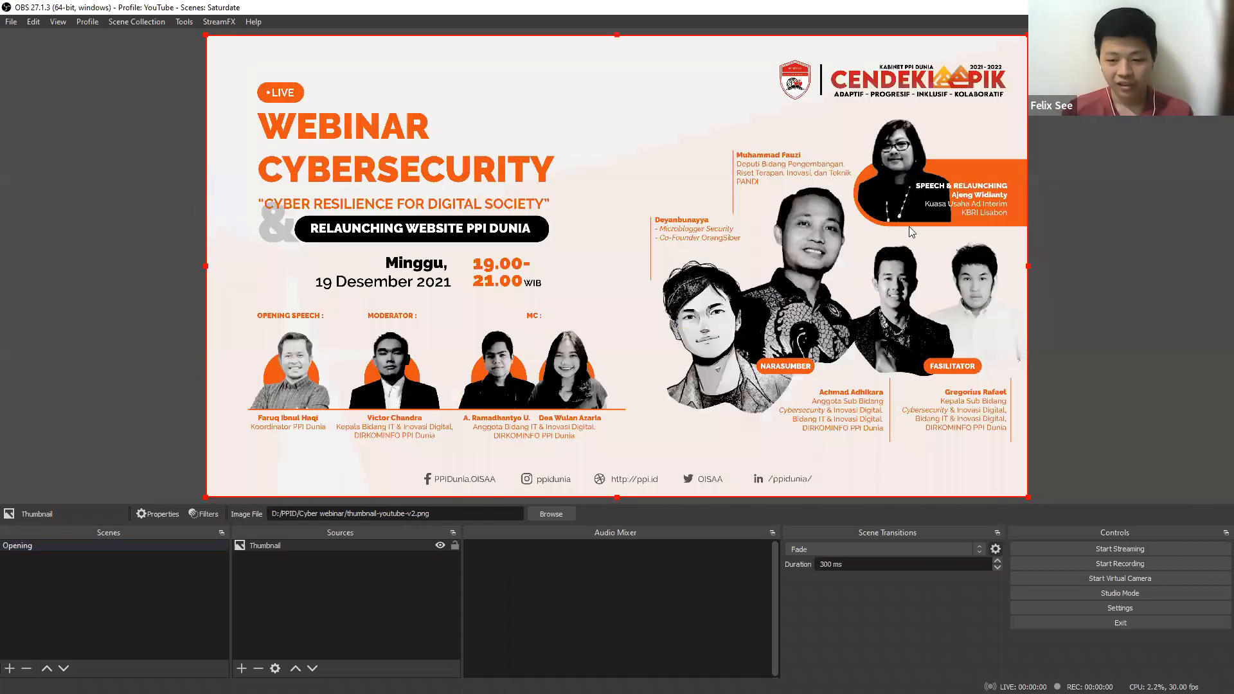
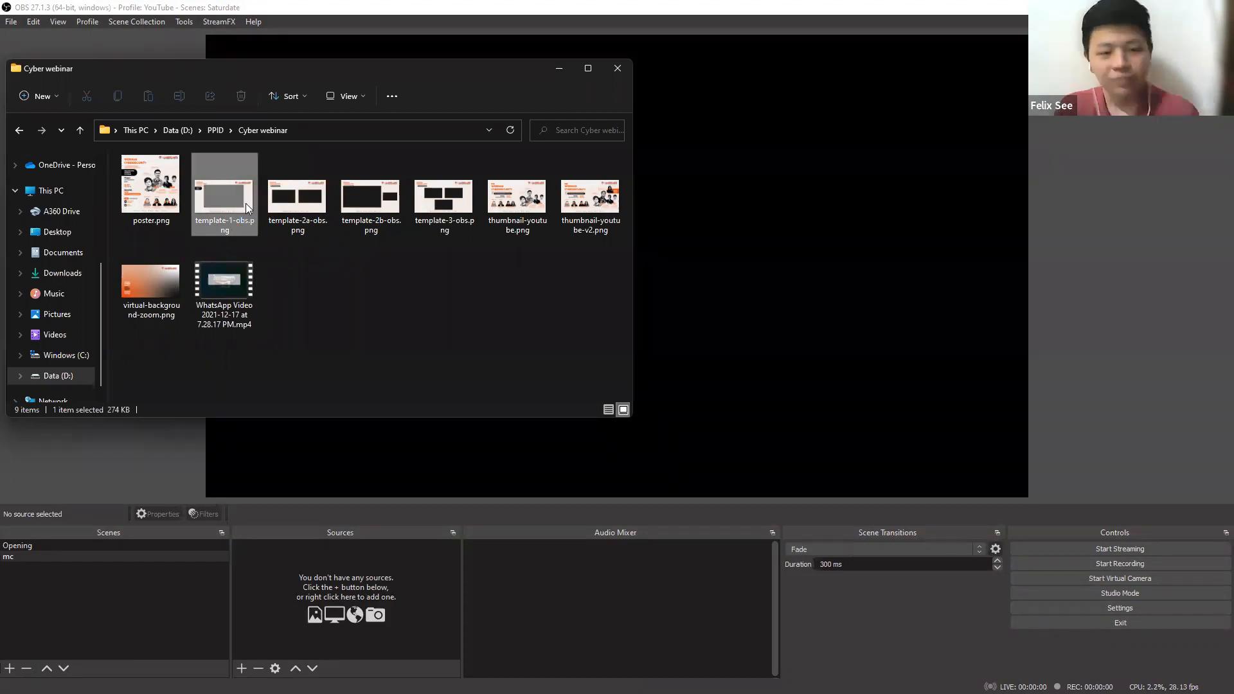
Add template-1-obs.png to the mc scene as an image source, fitted to the full canvas and locked.
left_click_drag(354, 588, 346, 615)
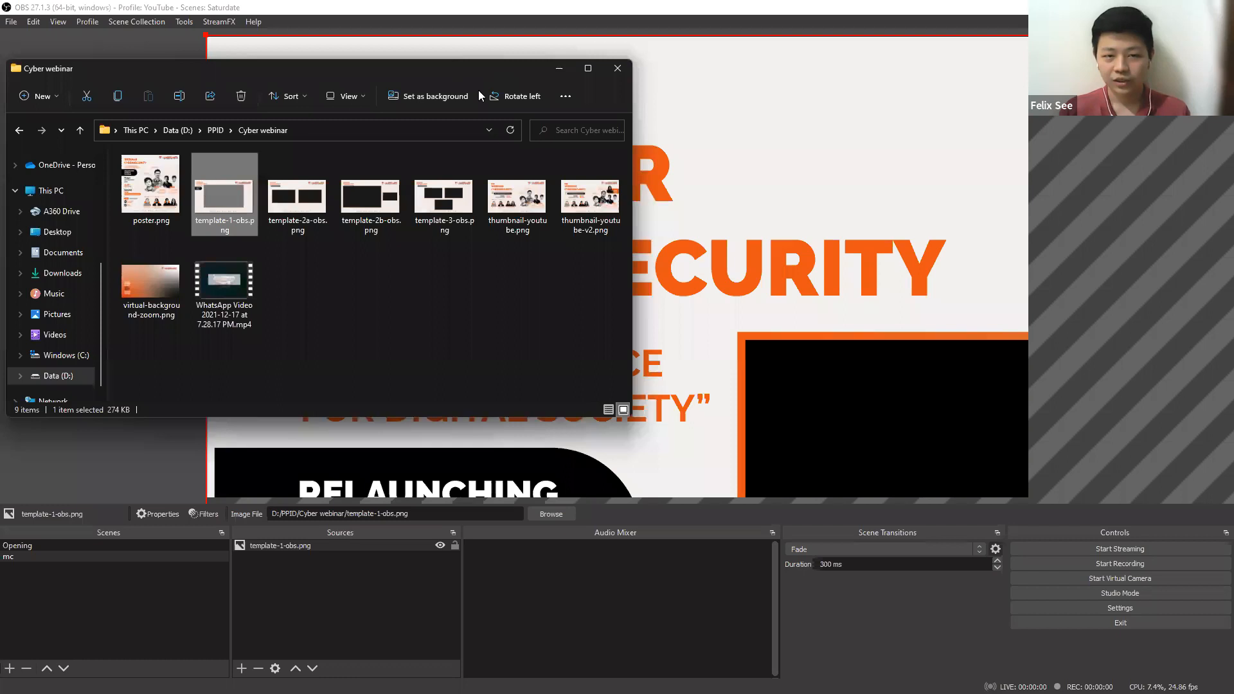
left_click(348, 536)
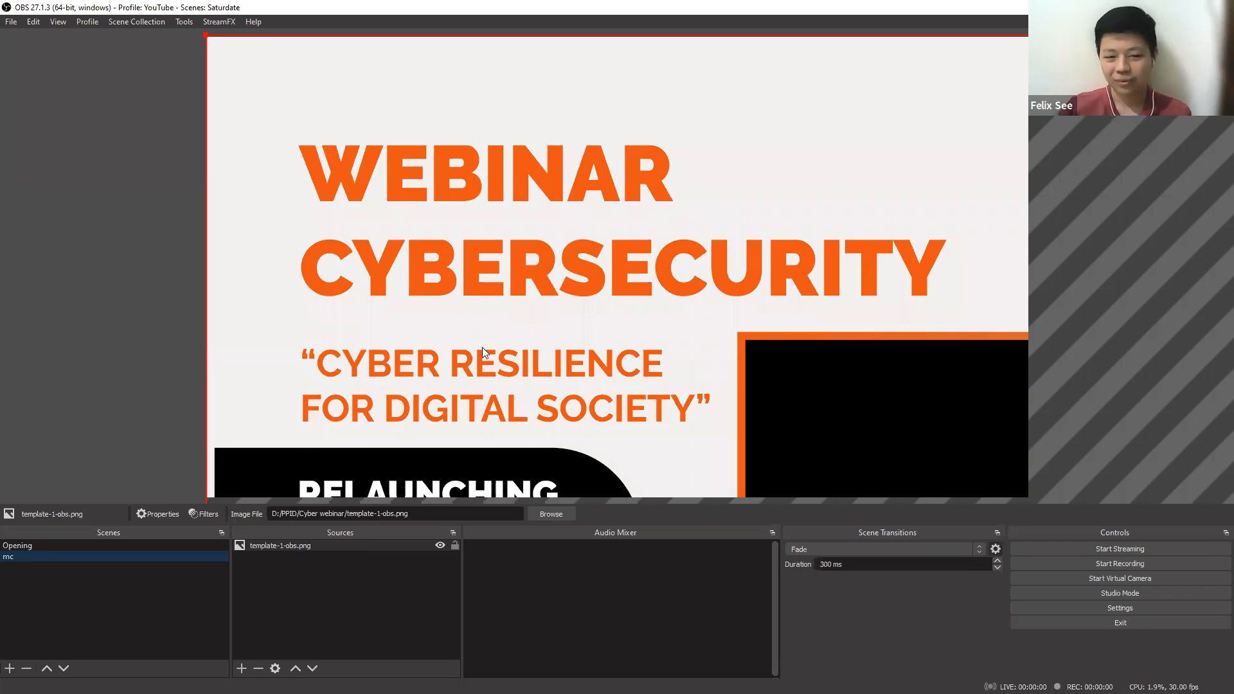
key("ctrl+f")
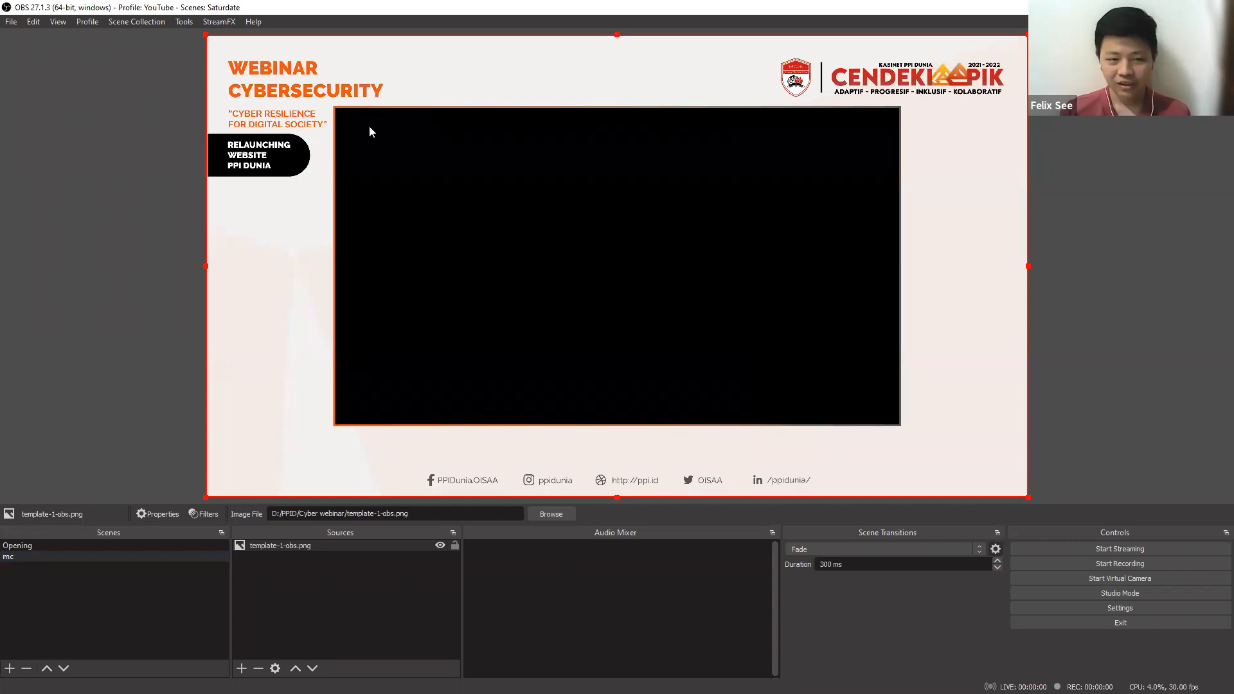
left_click(455, 546)
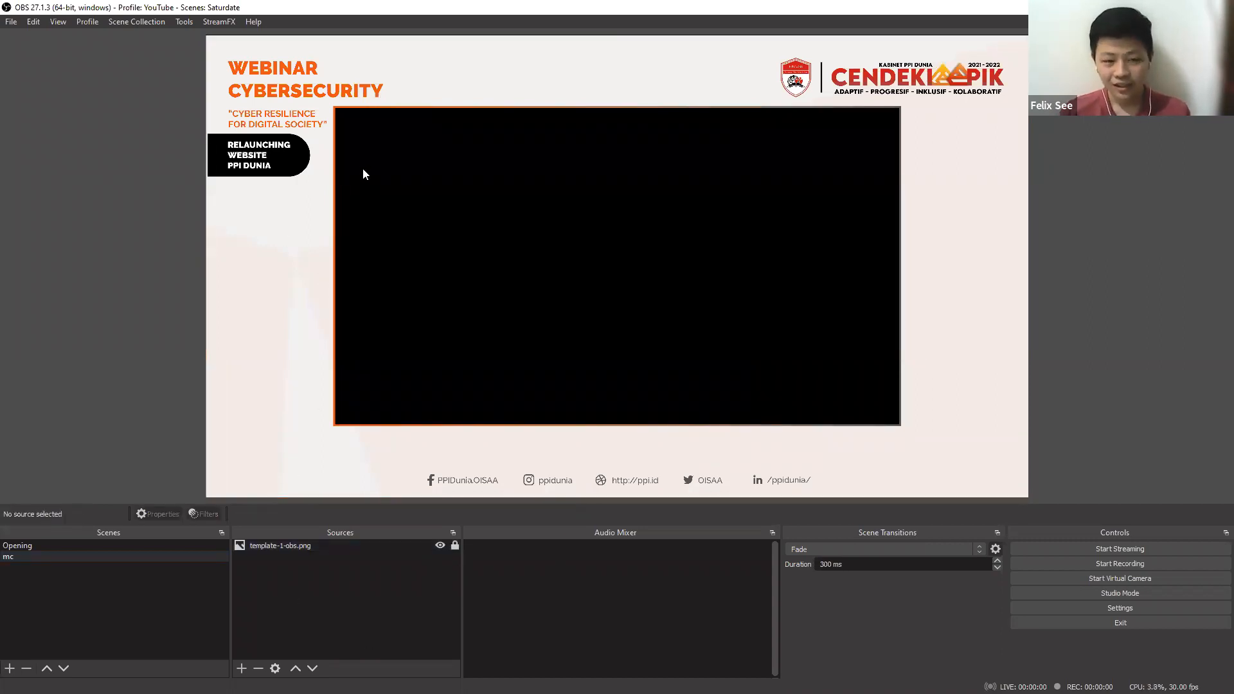
Create a new window capture source named zoom in the mc scene.
left_click(244, 667)
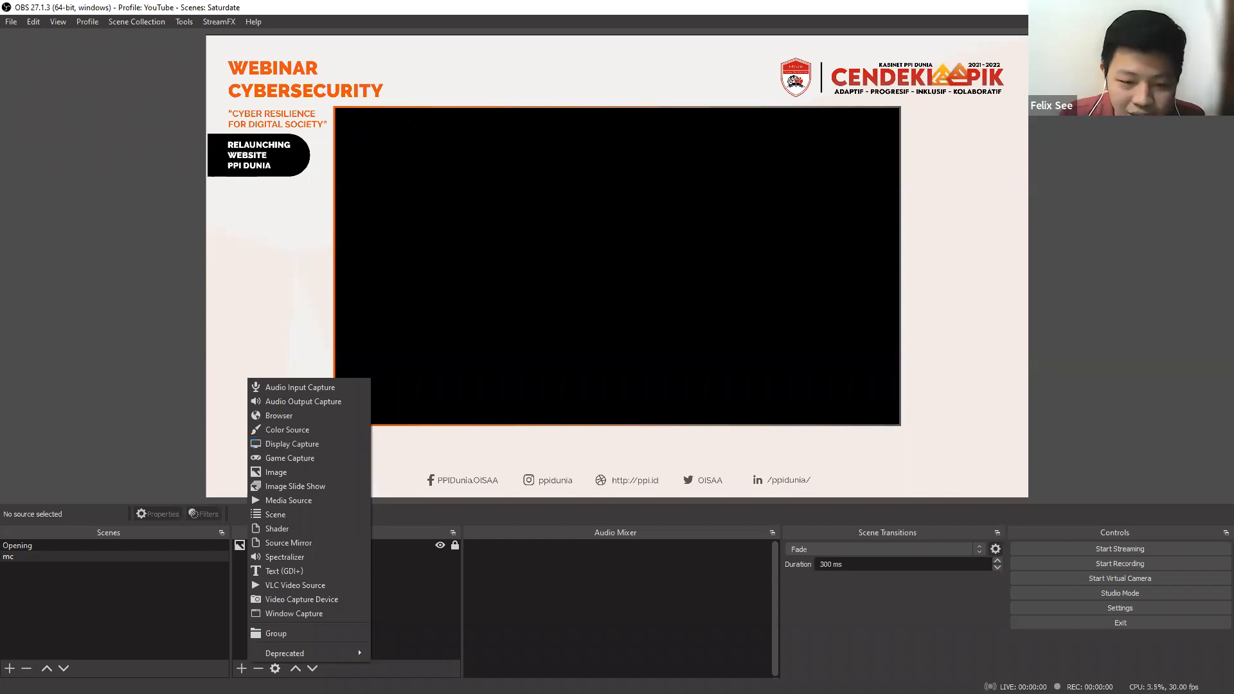
left_click(275, 614)
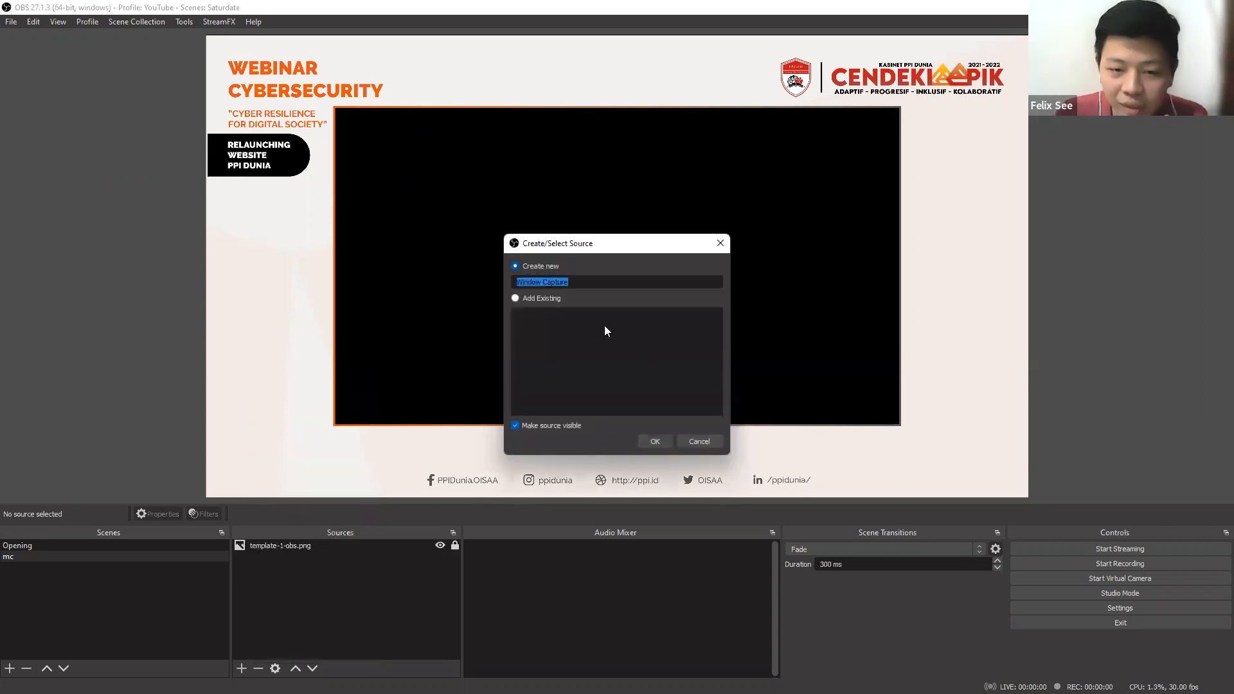
type("zoom")
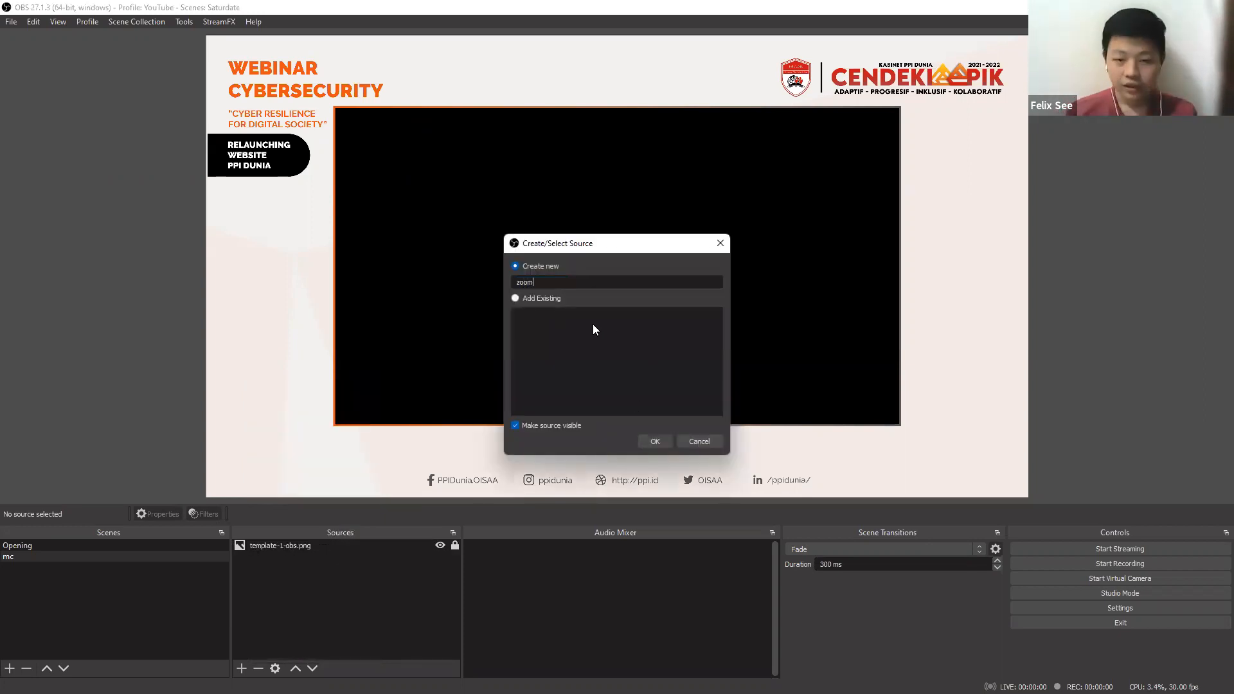
left_click(664, 440)
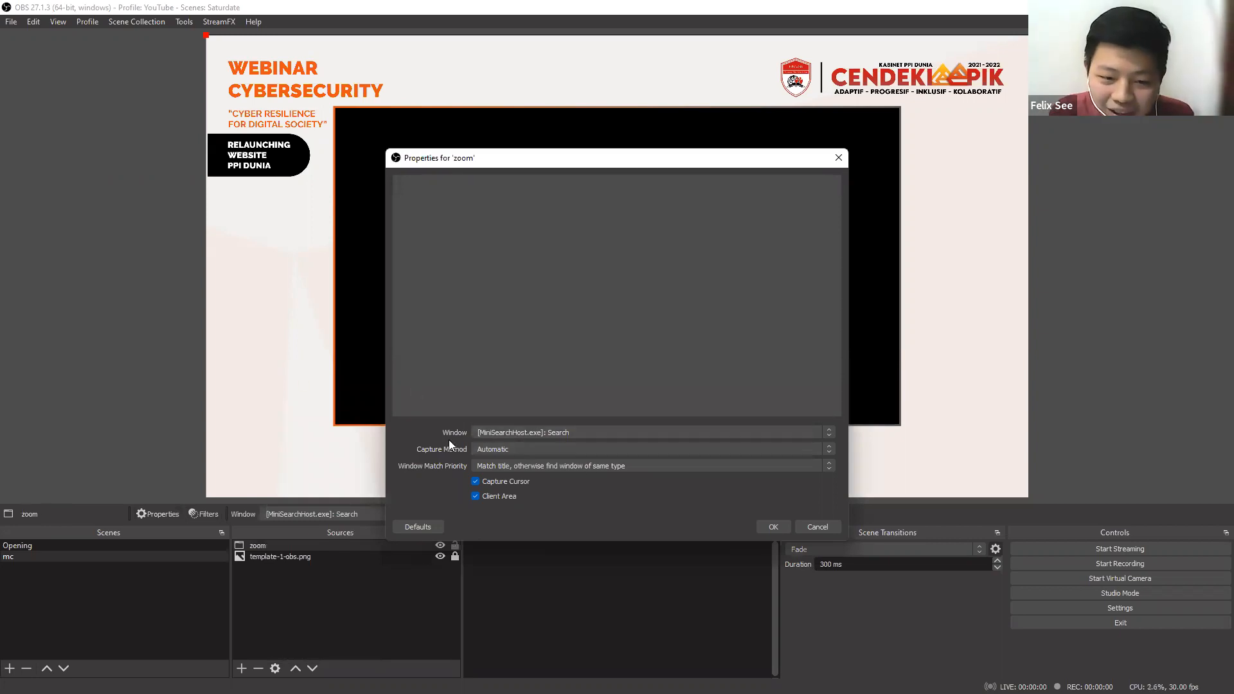
Choose the Zoom Meeting window as the window captured by the zoom source.
left_click(495, 431)
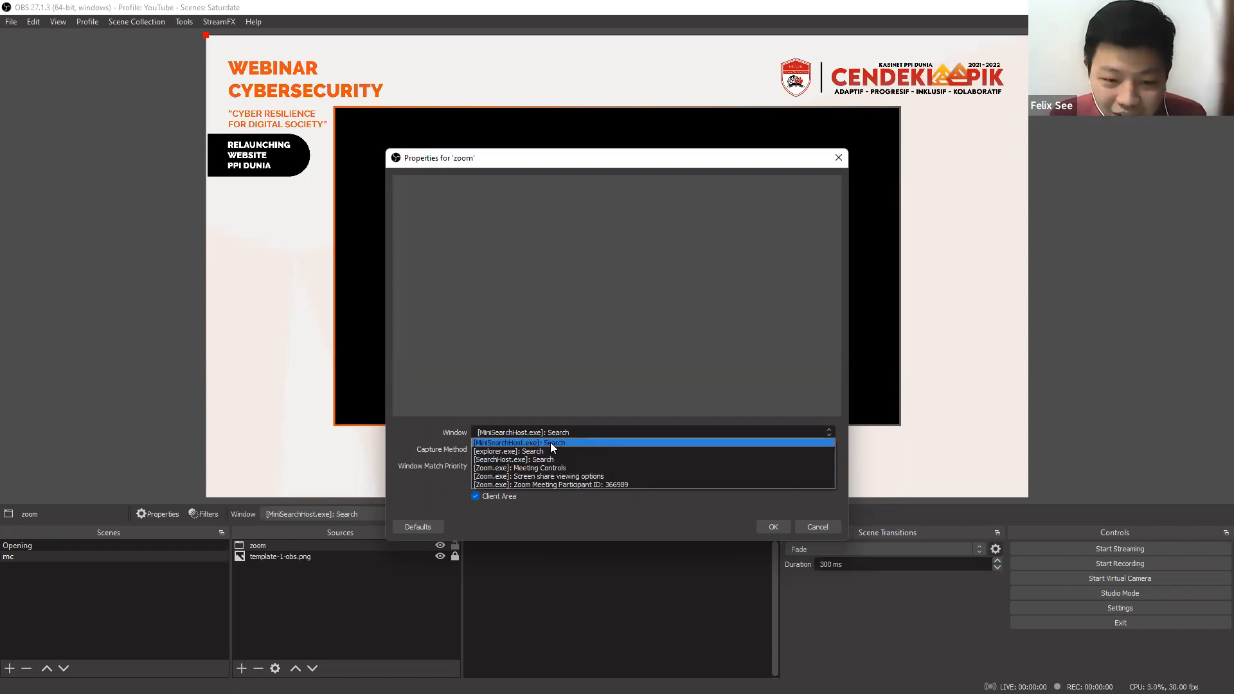
left_click(412, 427)
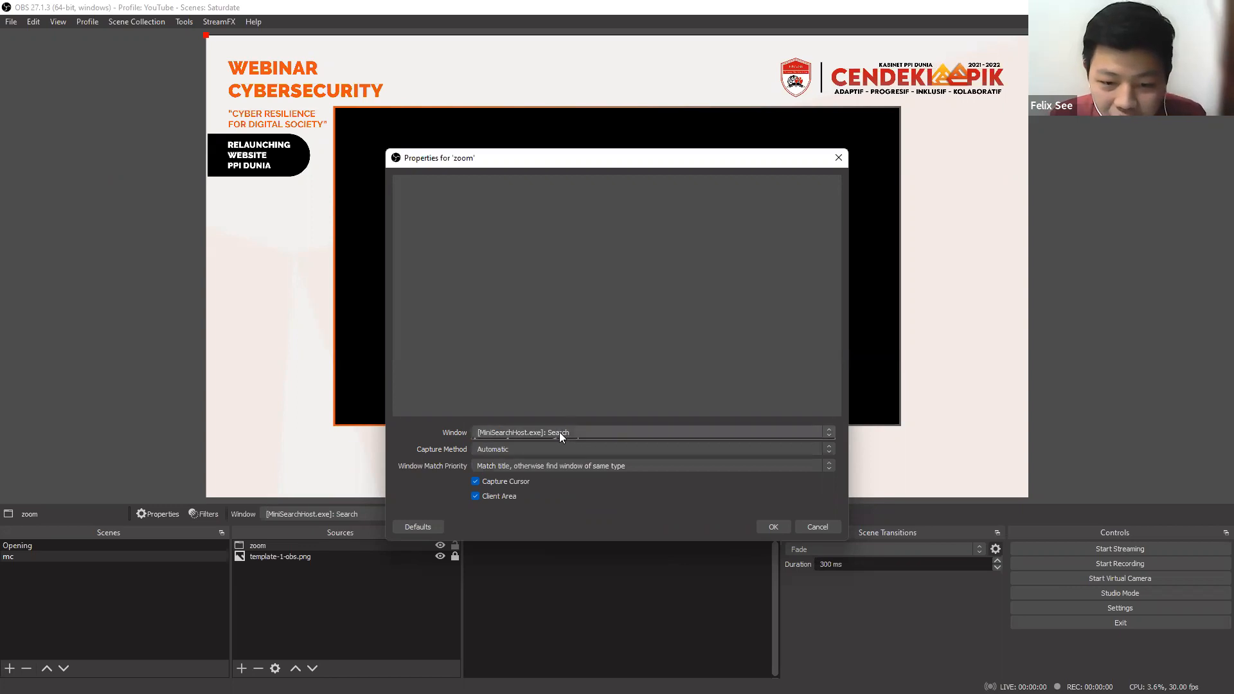
left_click(559, 432)
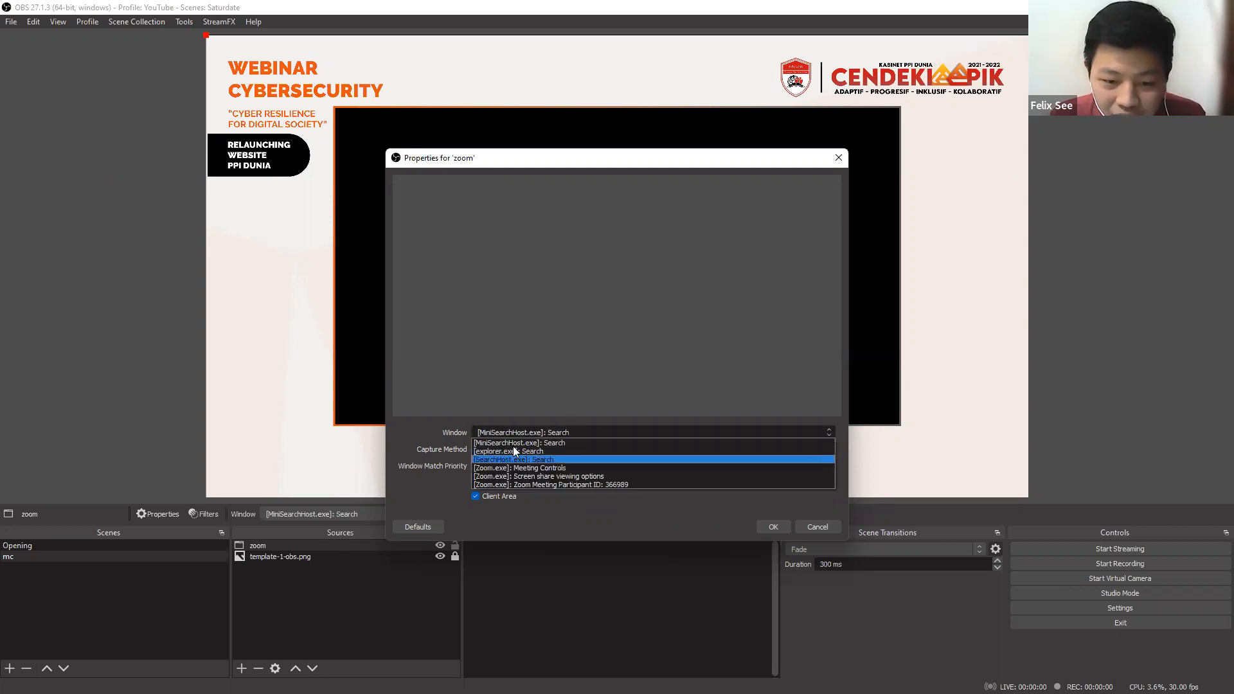
left_click(575, 485)
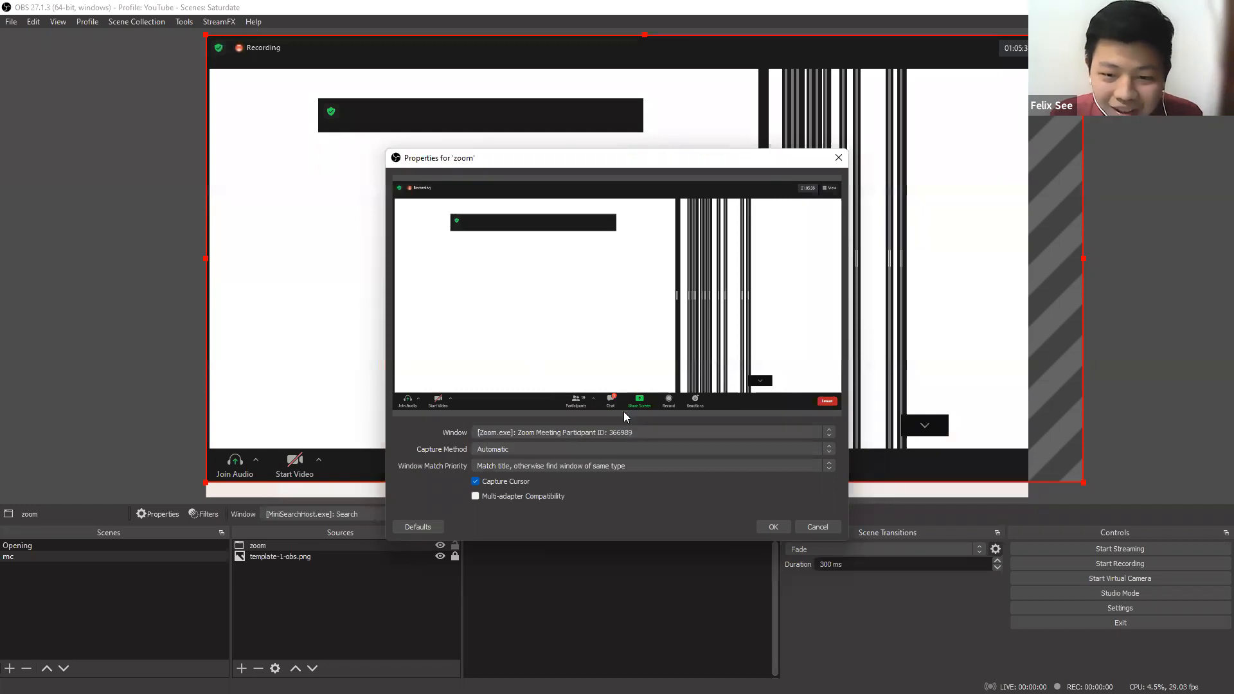
Set the zoom source's capture method to Windows 10 (1903 and up) and turn off cursor capture.
left_click(498, 452)
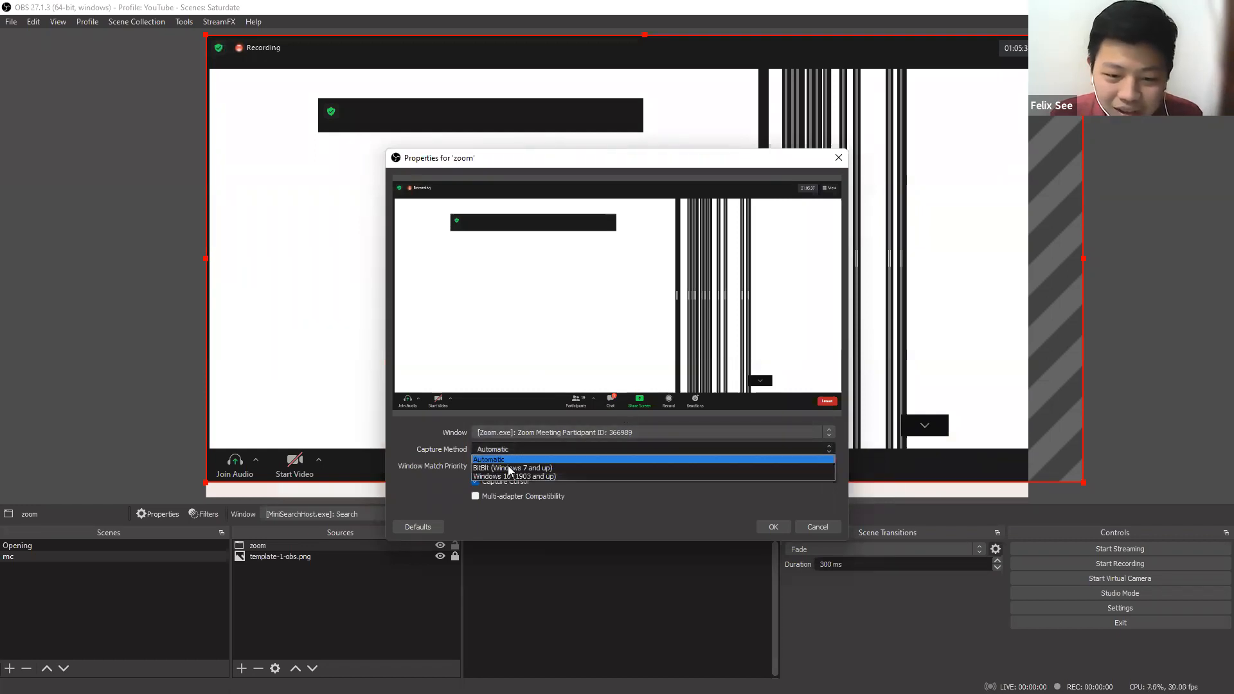
left_click(508, 476)
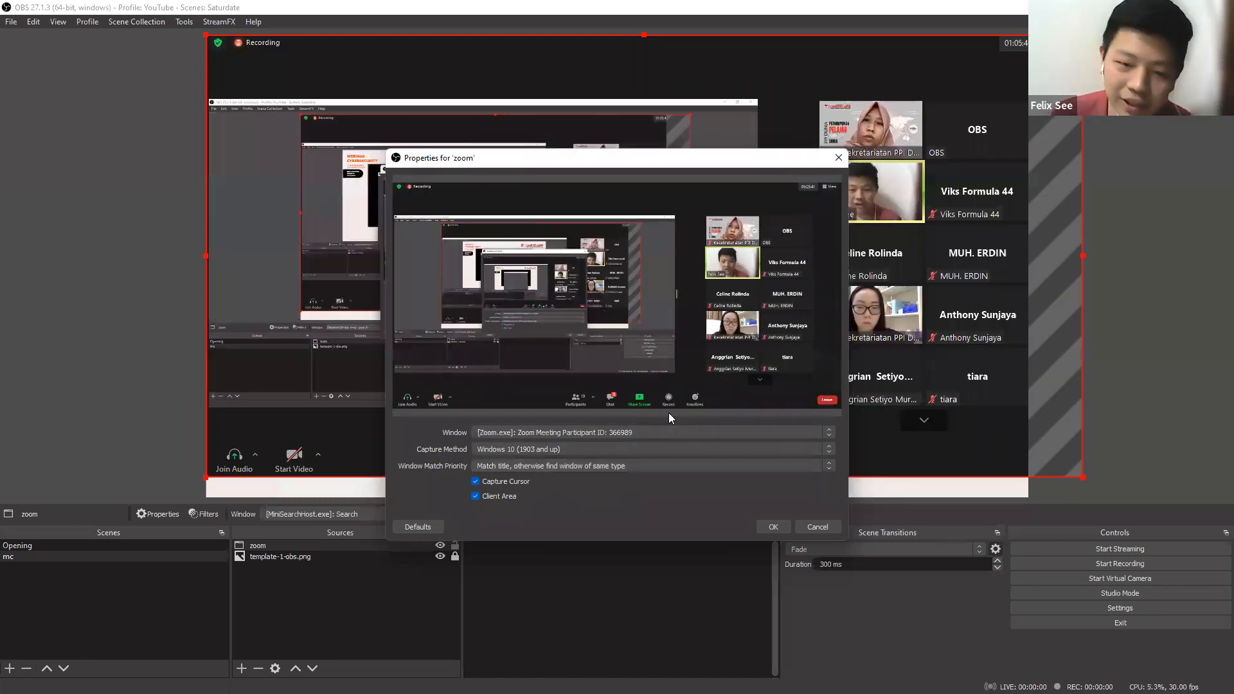
left_click(476, 482)
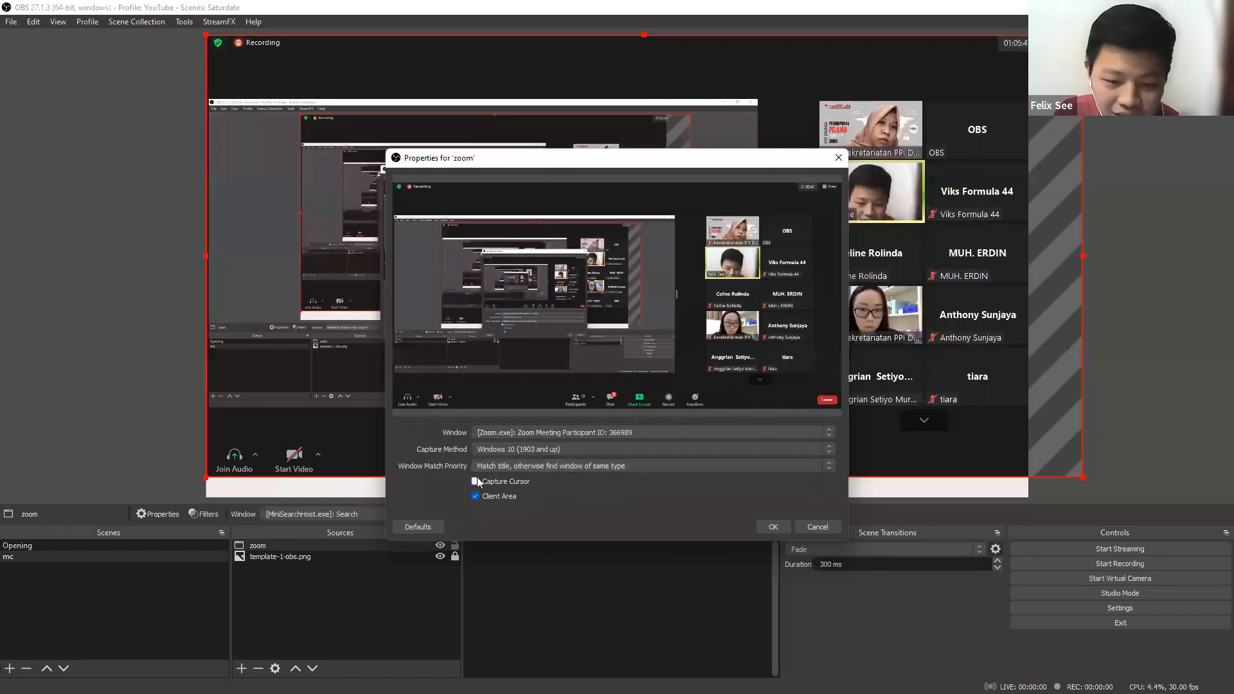
left_click(476, 483)
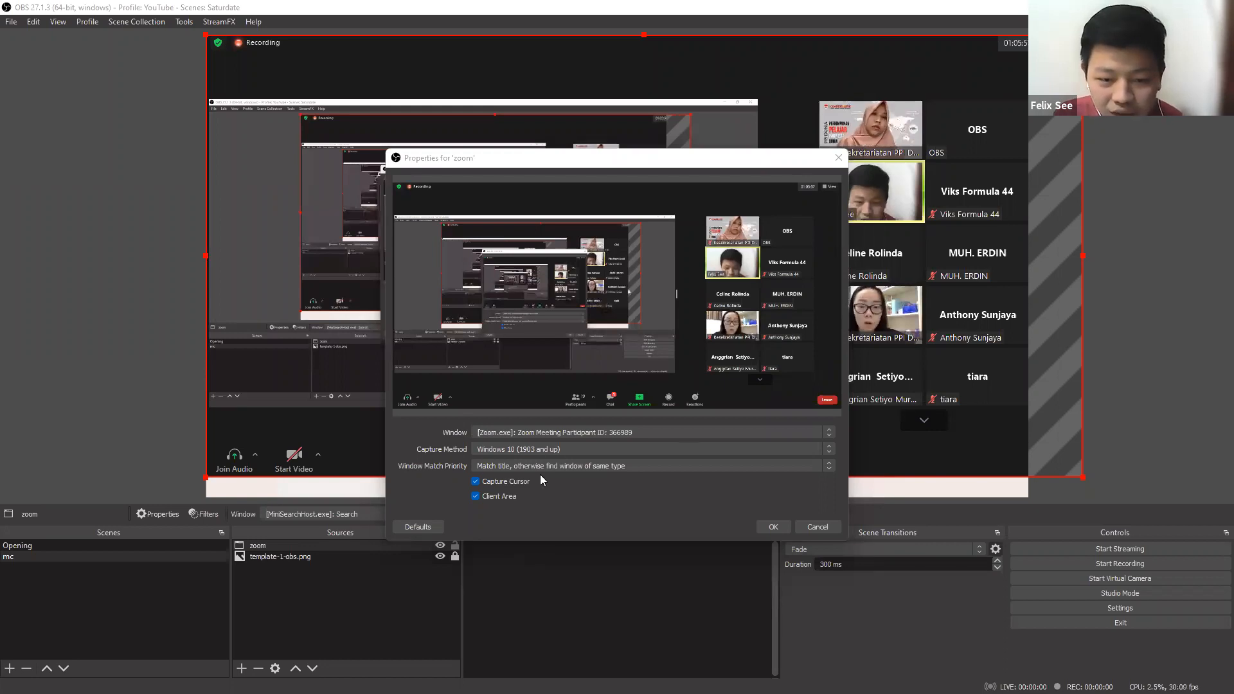
left_click(476, 481)
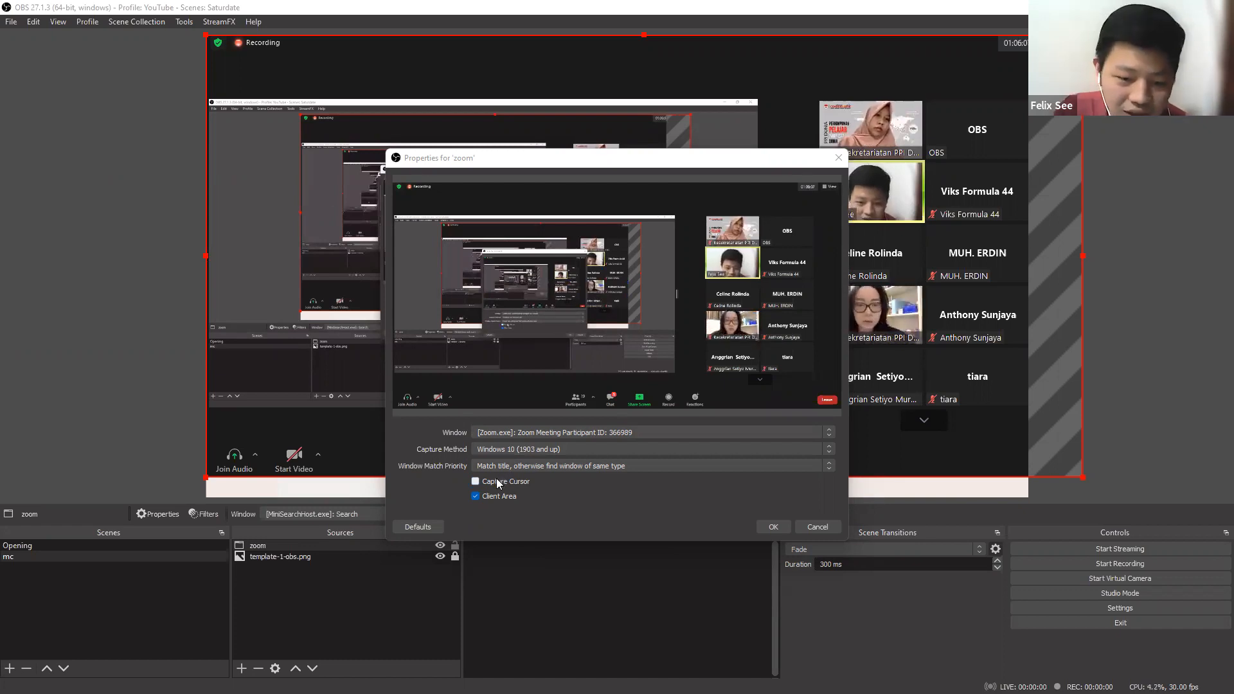
left_click(772, 527)
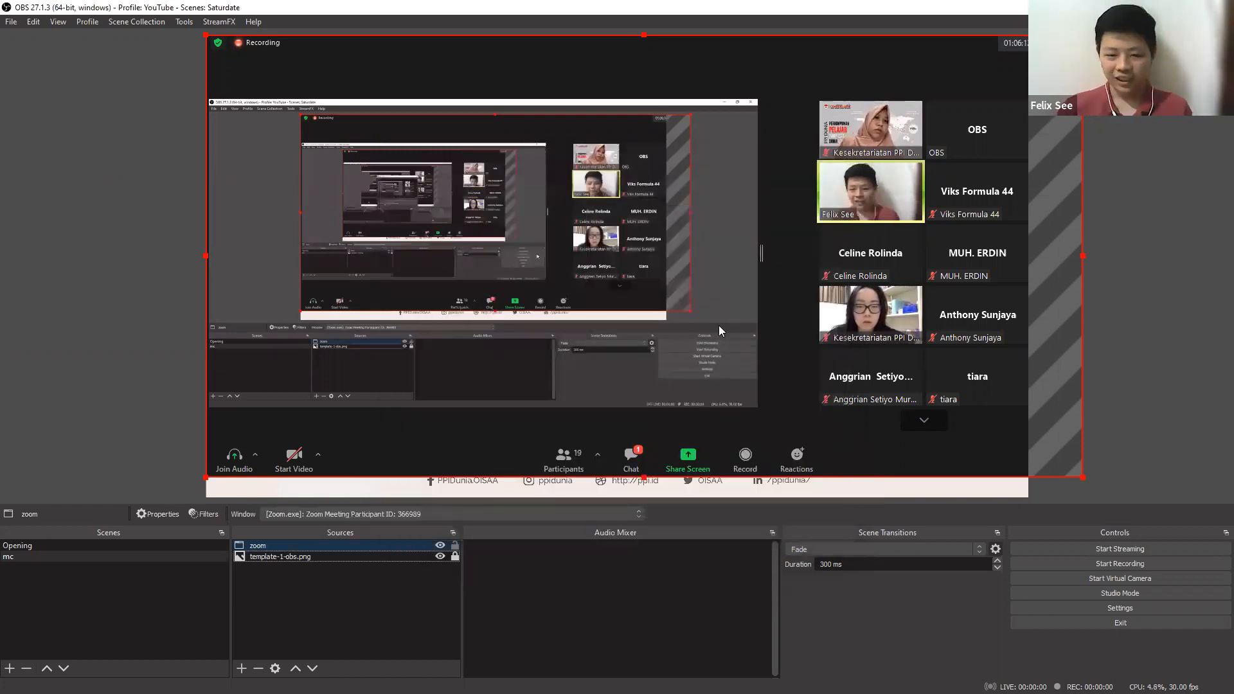
Reposition the zoom capture in the preview and crop it to the first participant's video tile in the meeting gallery.
left_click_drag(672, 329, 635, 340)
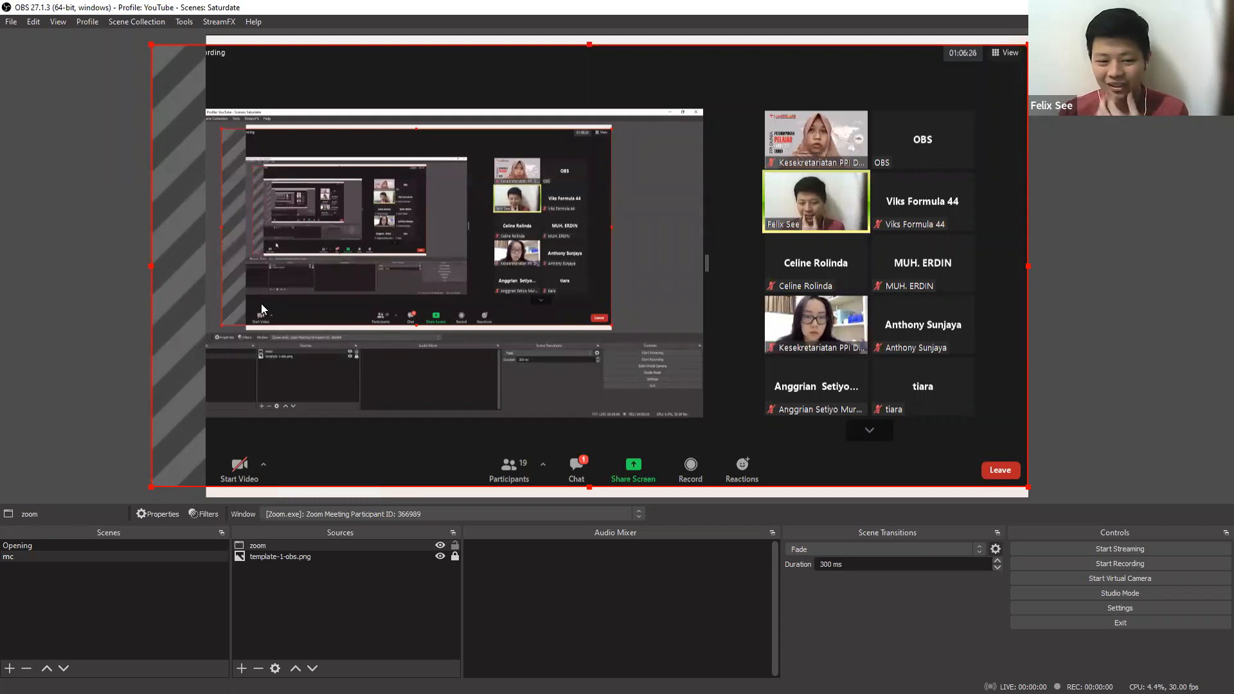
left_click_drag(351, 302, 443, 314)
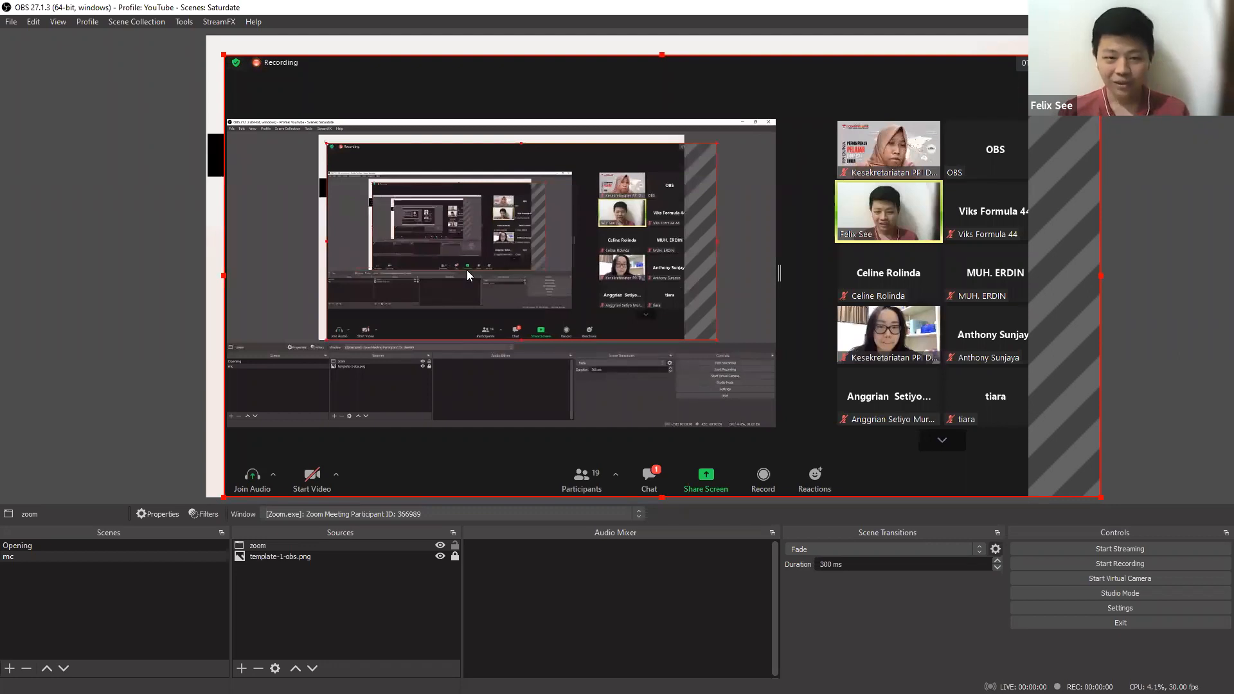
left_click_drag(467, 270, 342, 299)
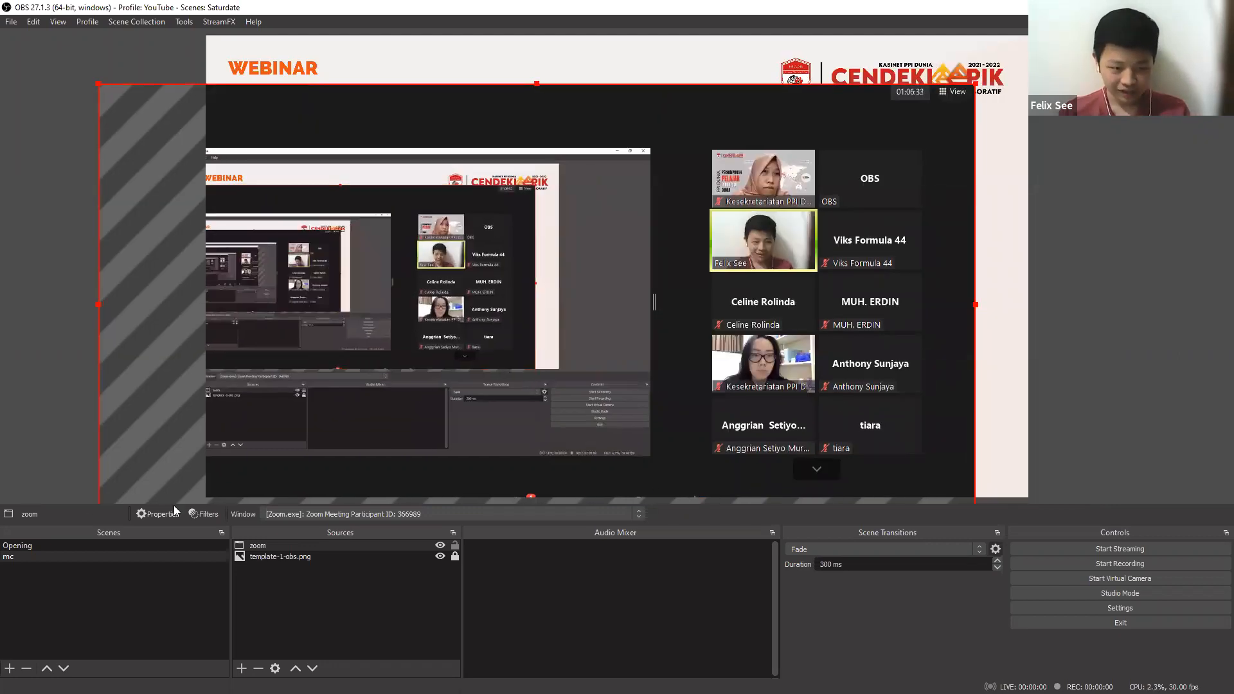
left_click_drag(146, 305, 183, 266)
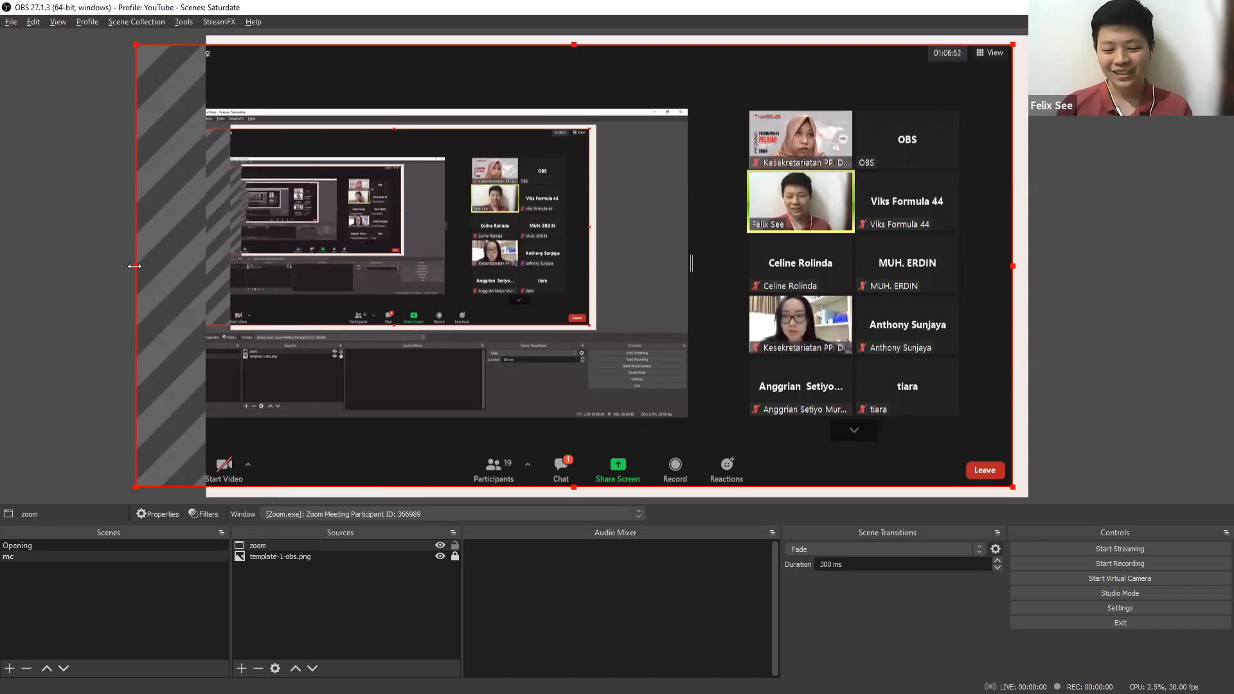
left_click_drag(146, 263, 746, 258)
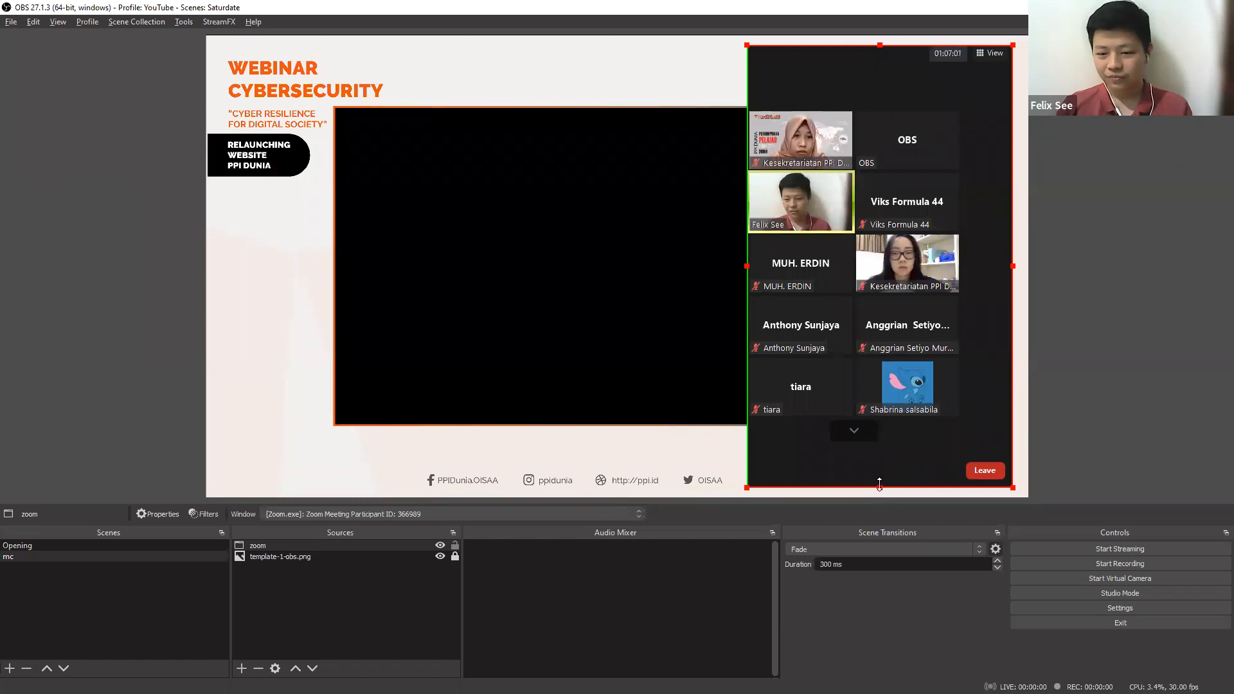
left_click_drag(879, 485, 844, 172)
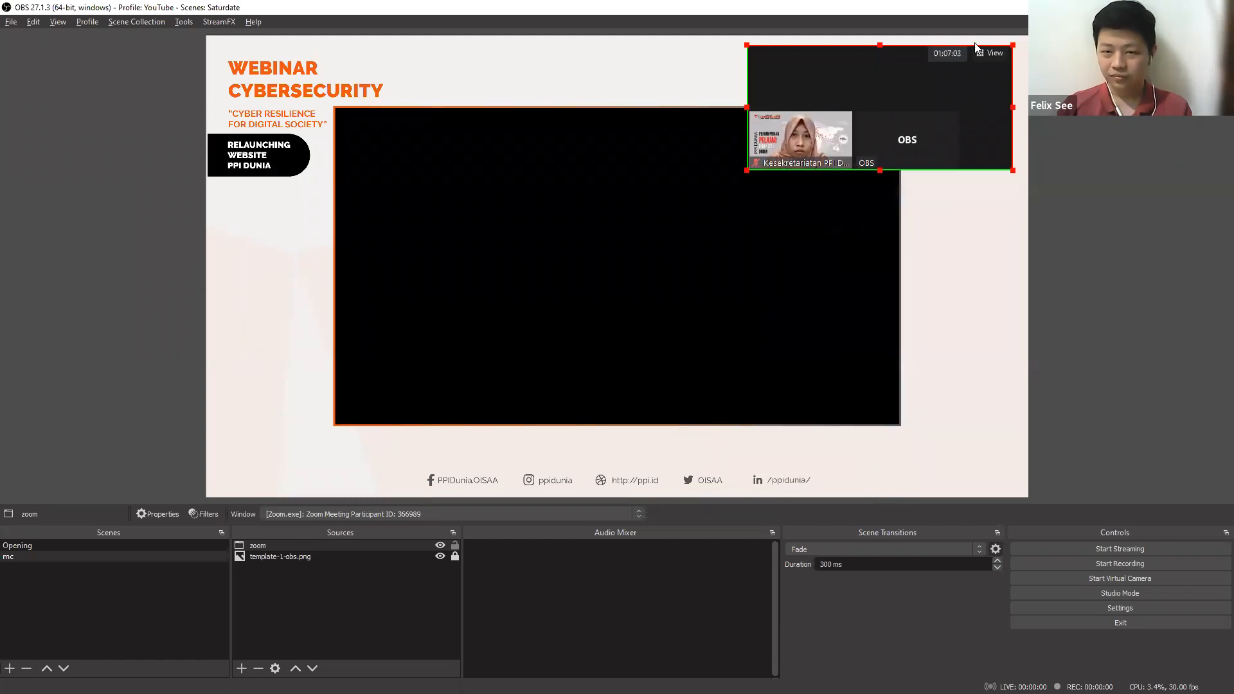
left_click_drag(1011, 47, 851, 112)
Move the cropped zoom capture over the template's black frame and enlarge it until it covers the frame.
left_click_drag(764, 168, 445, 179)
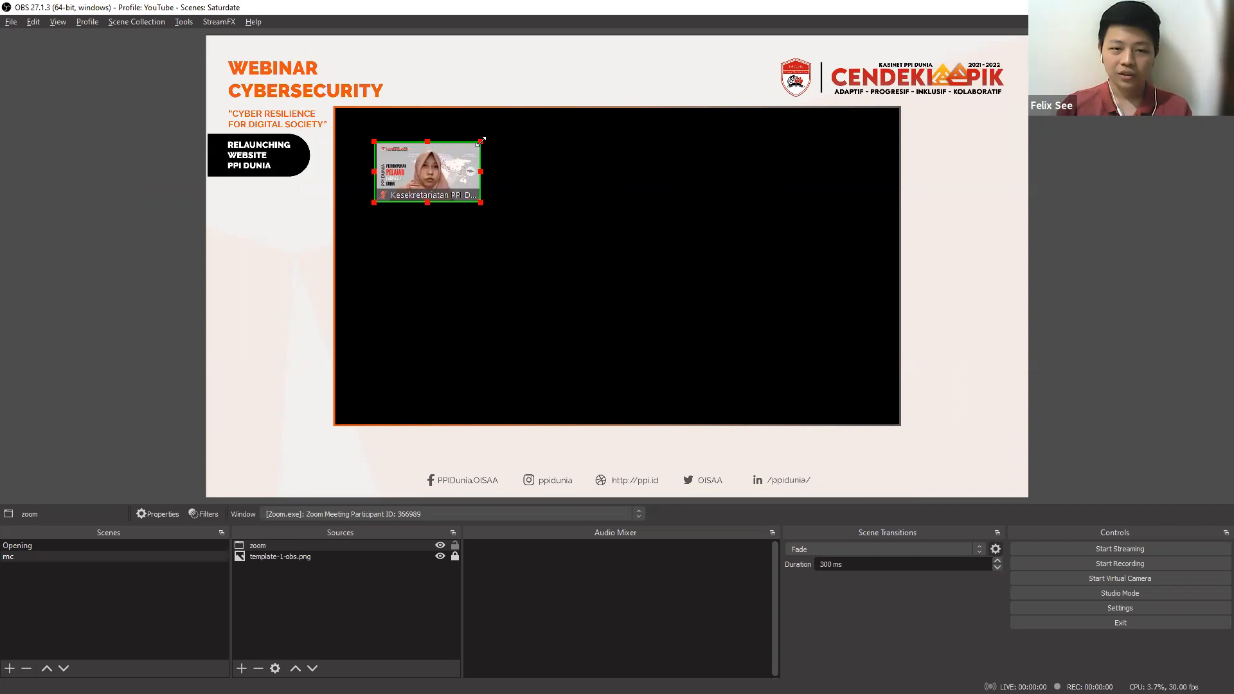
left_click_drag(482, 201, 883, 363)
left_click_drag(777, 326, 720, 282)
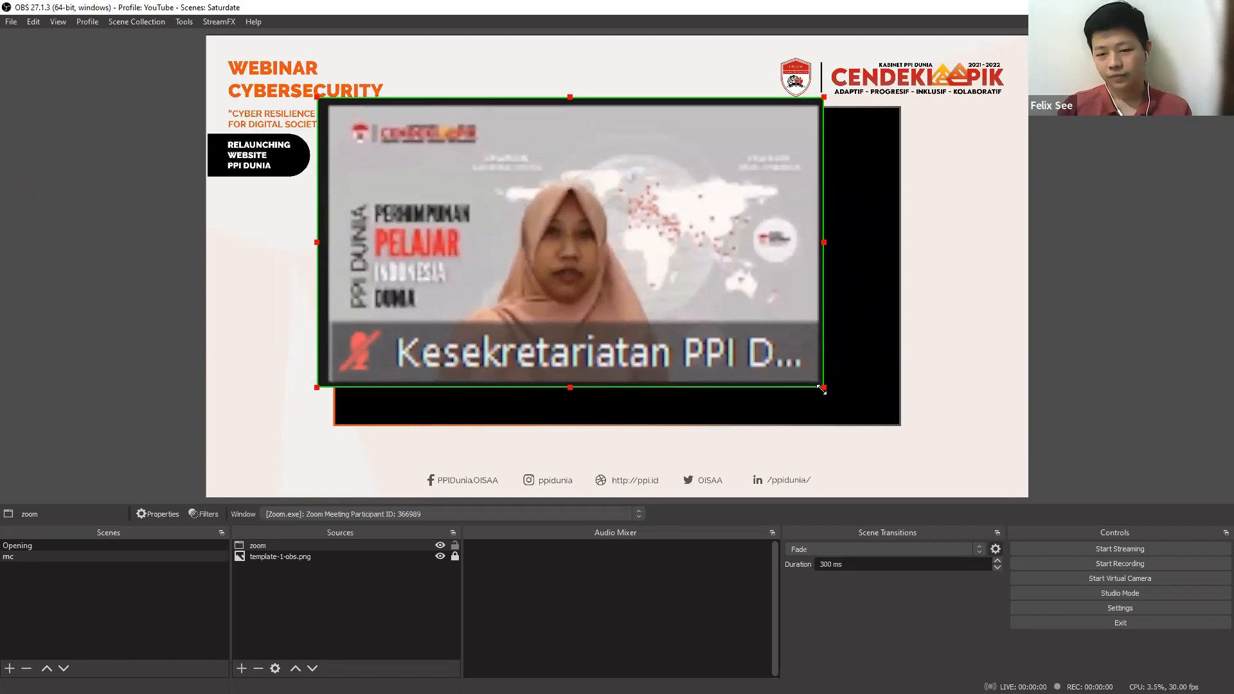
left_click_drag(823, 387, 907, 423)
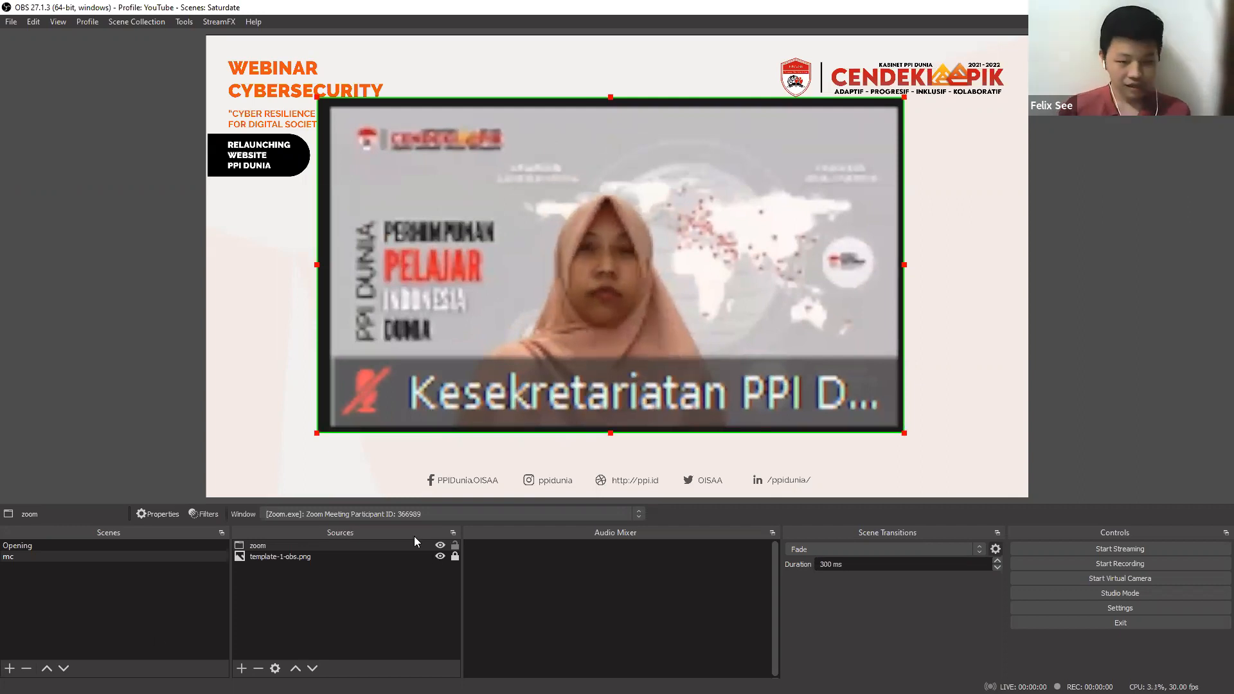
Select the zoom source and go to template-1-obs.png in the mc scene's source list.
left_click(388, 547)
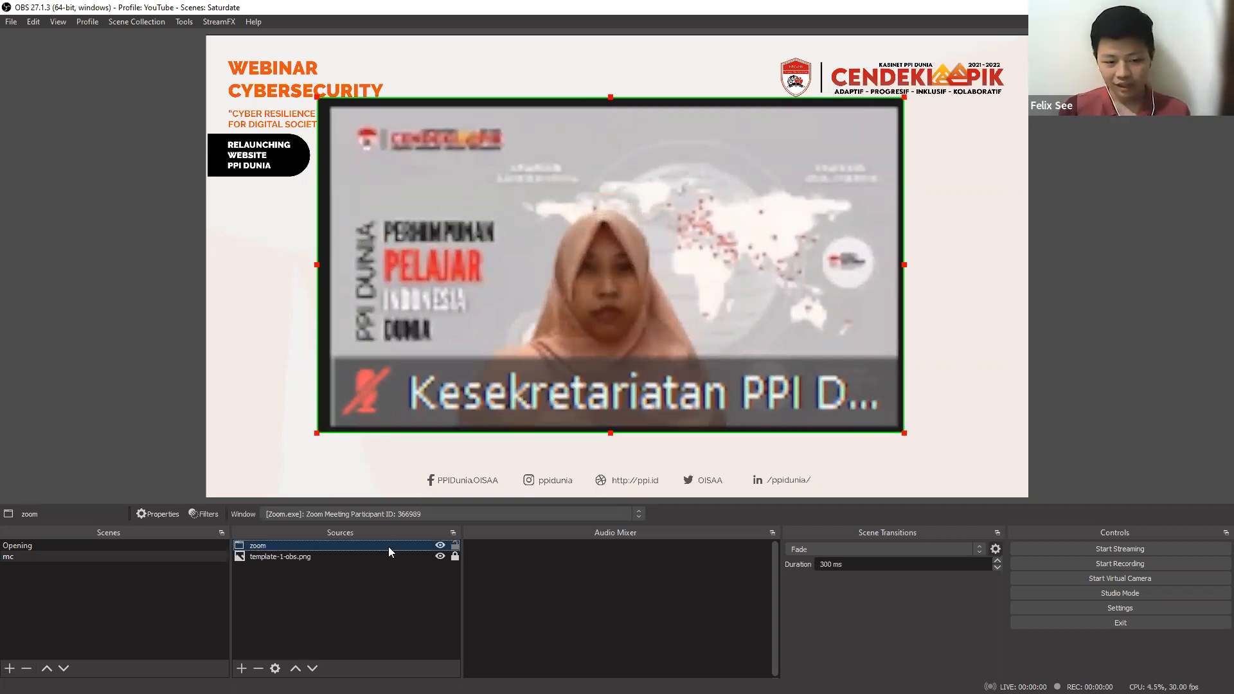
left_click(284, 557, "ctrl")
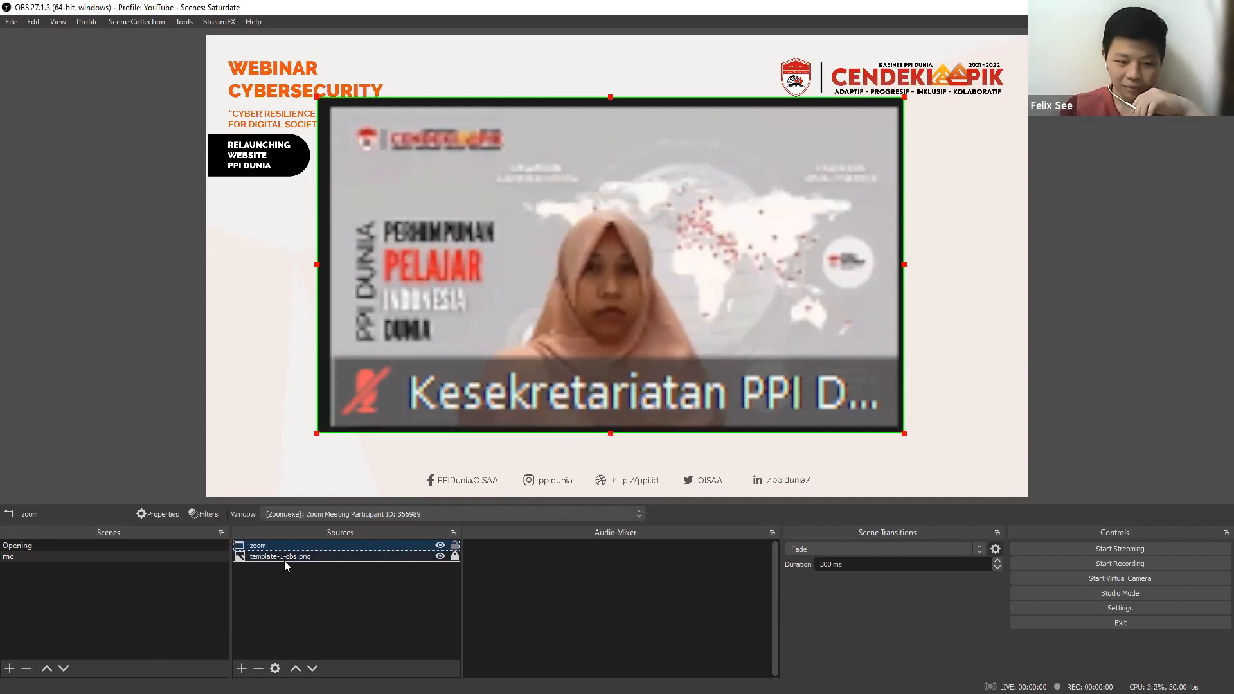
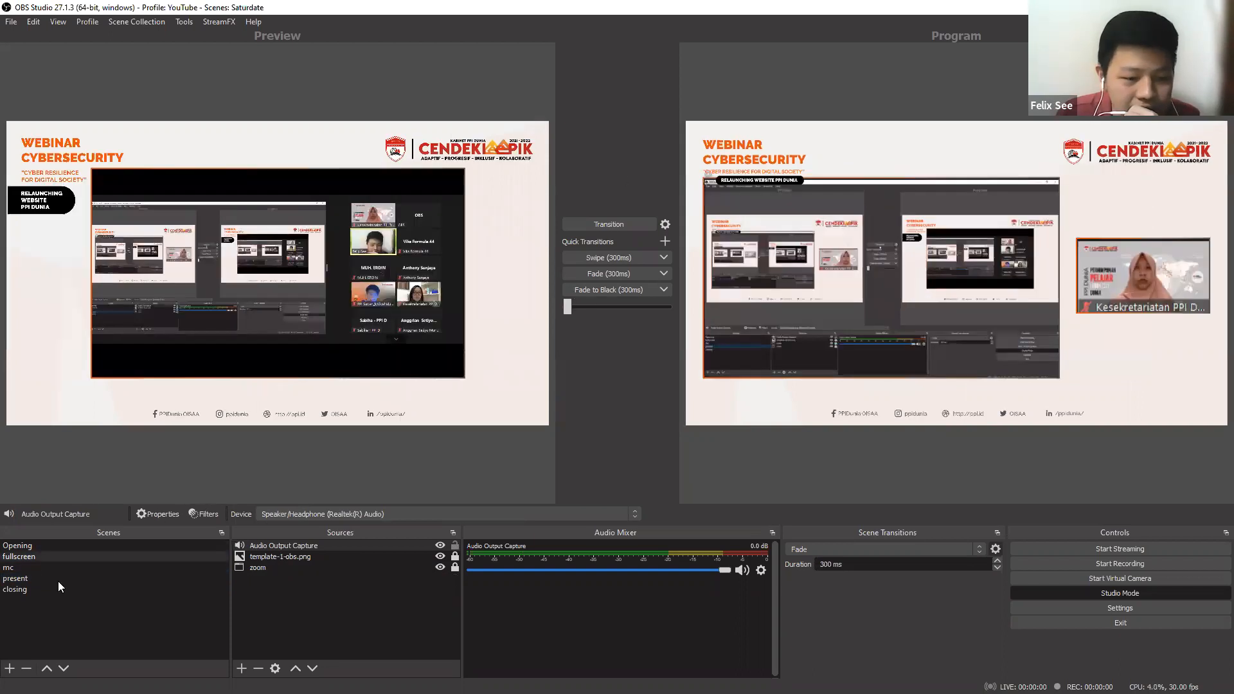
Add a new Text (GDI+) source named "nama narsum" to the present scene.
left_click(58, 579)
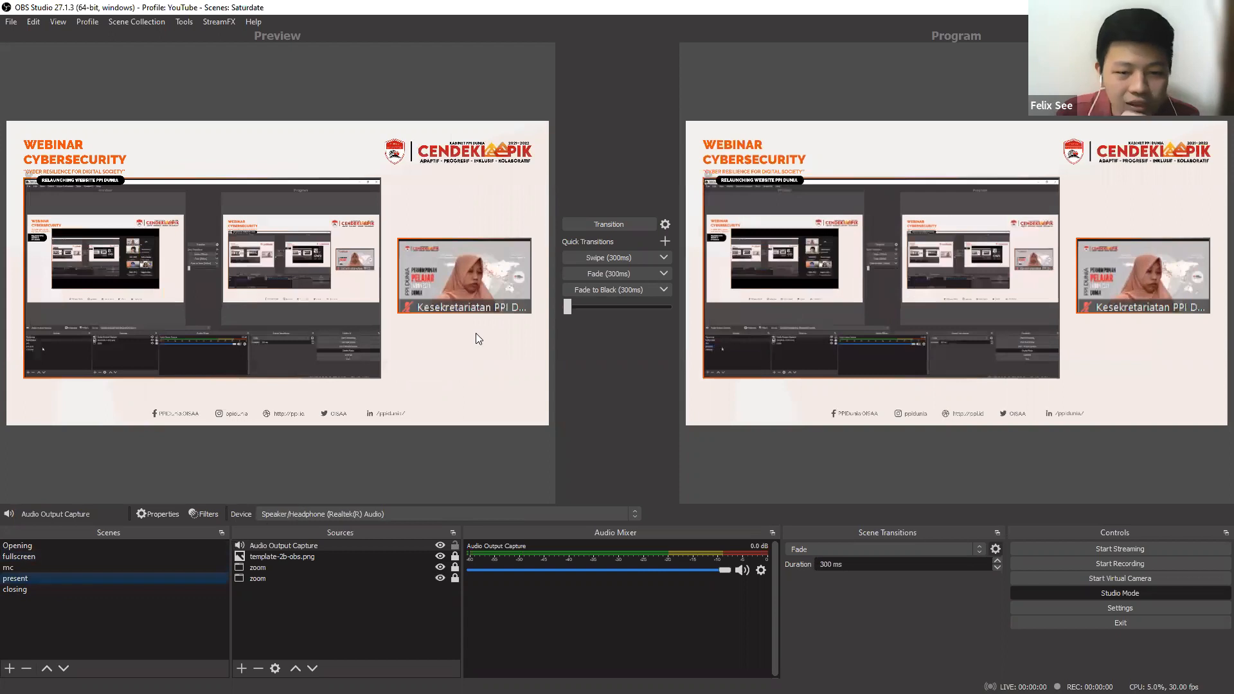
left_click(242, 666)
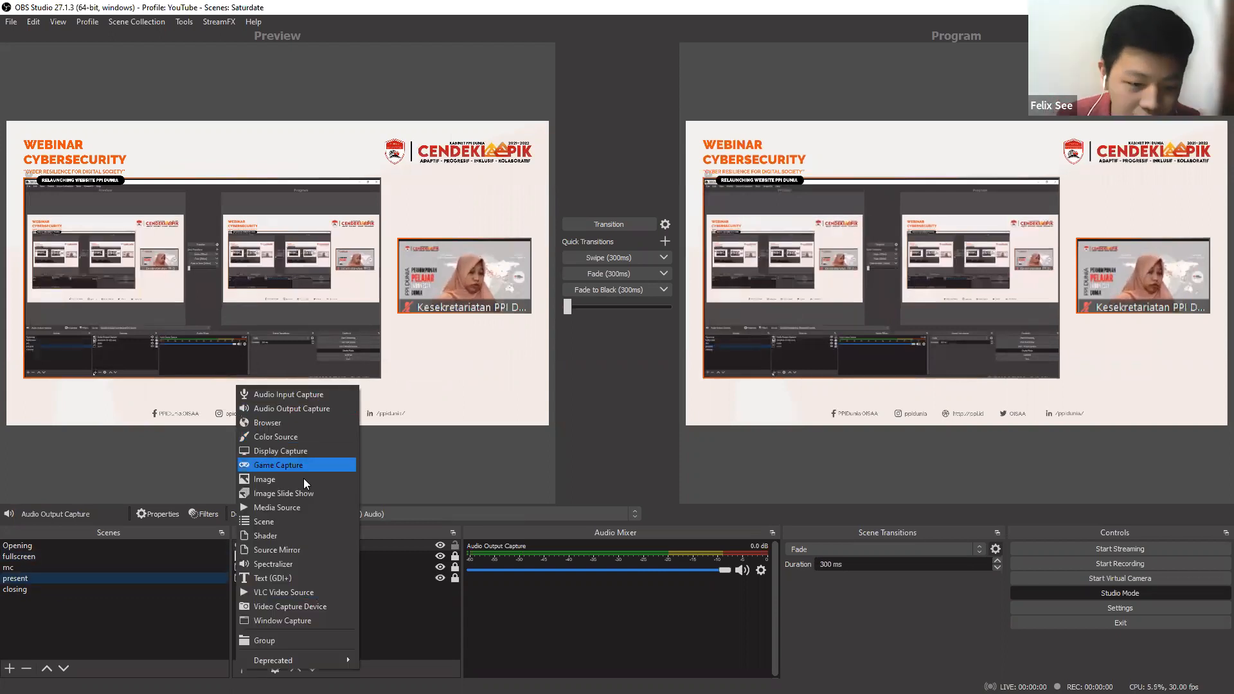
left_click(301, 577)
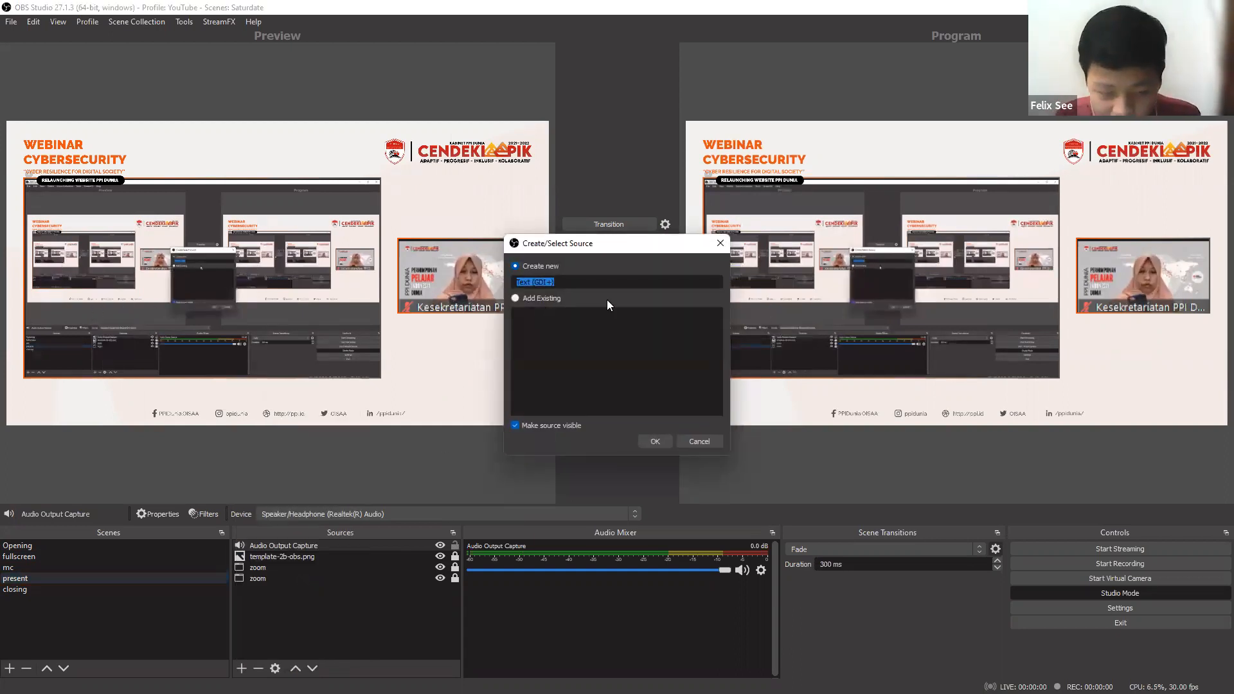
type("nama na")
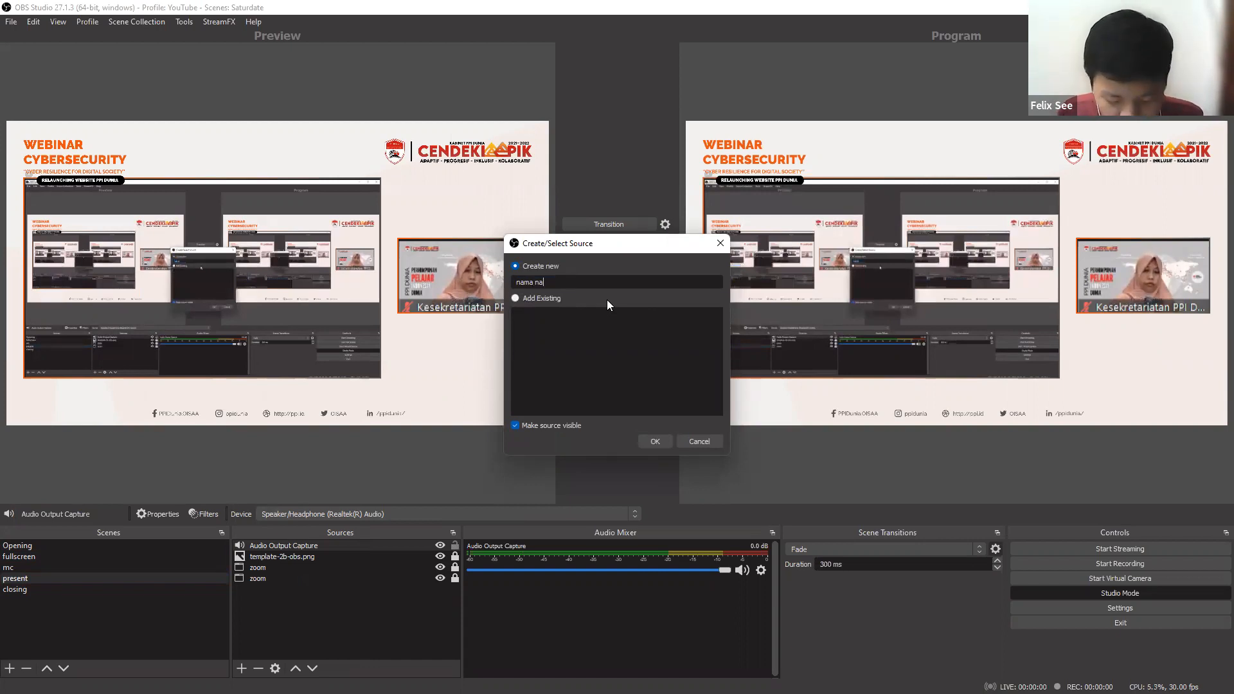
type("rsu")
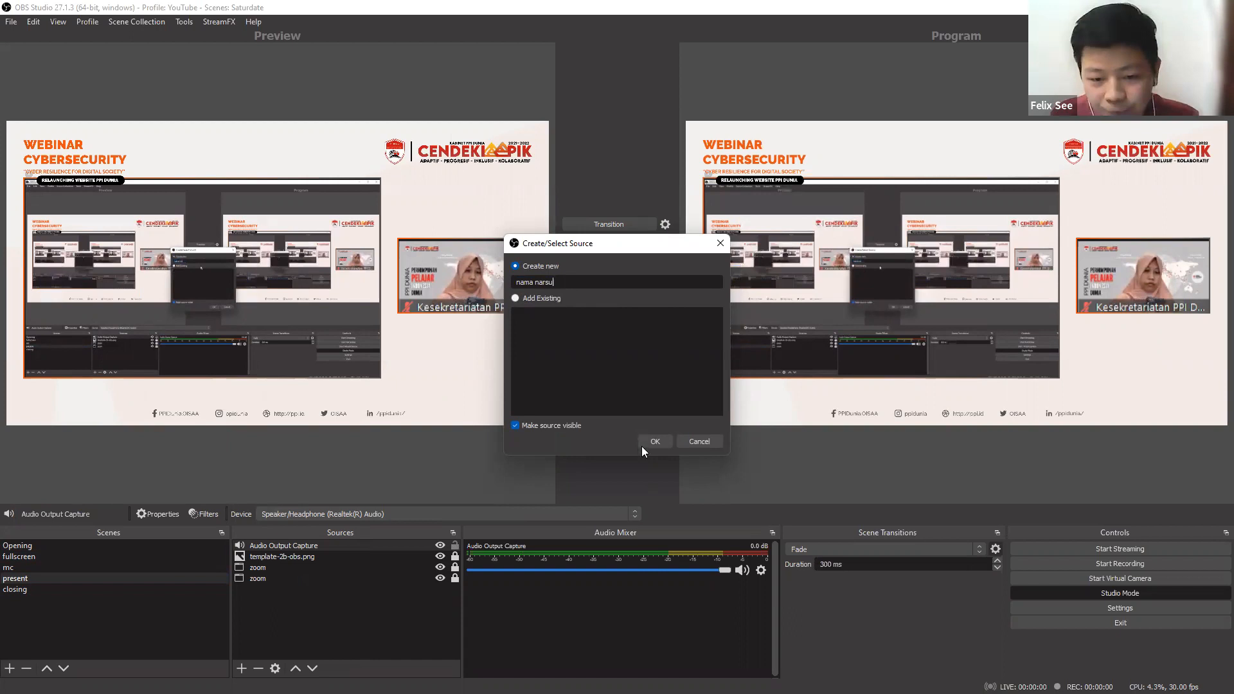
type("m")
left_click(644, 440)
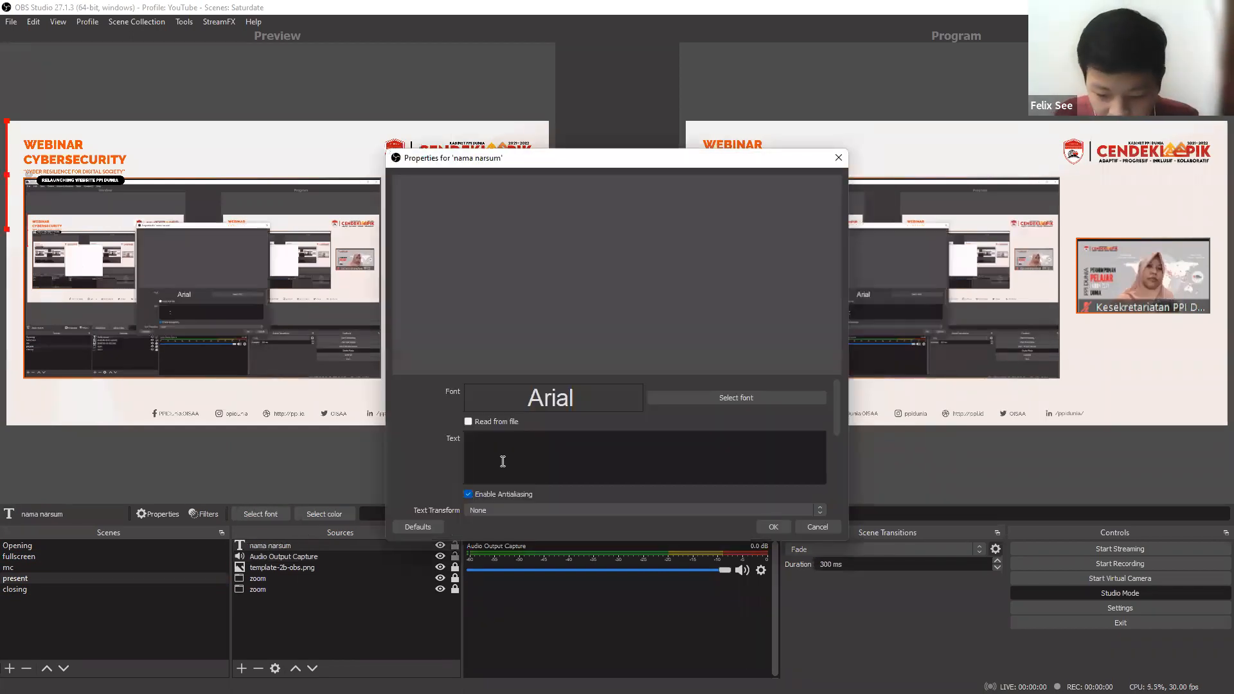
Enter the speaker's first name as the text of the nama narsum source, correcting its spelling.
type("An")
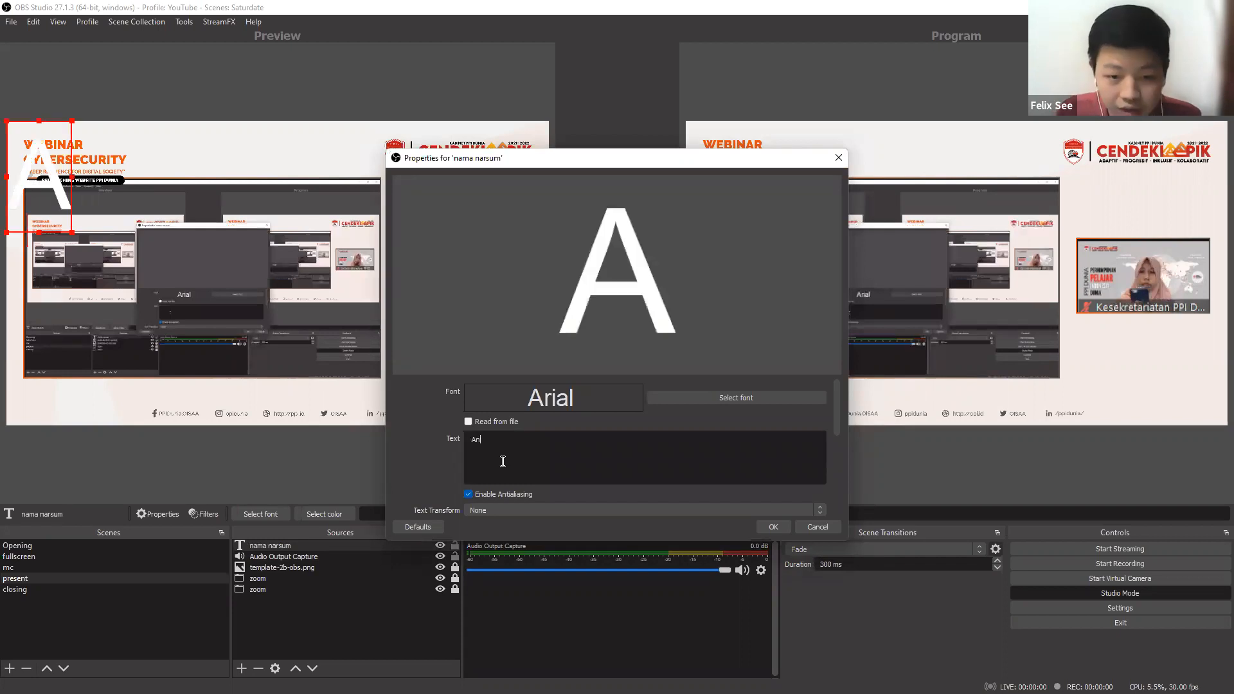
type("is")
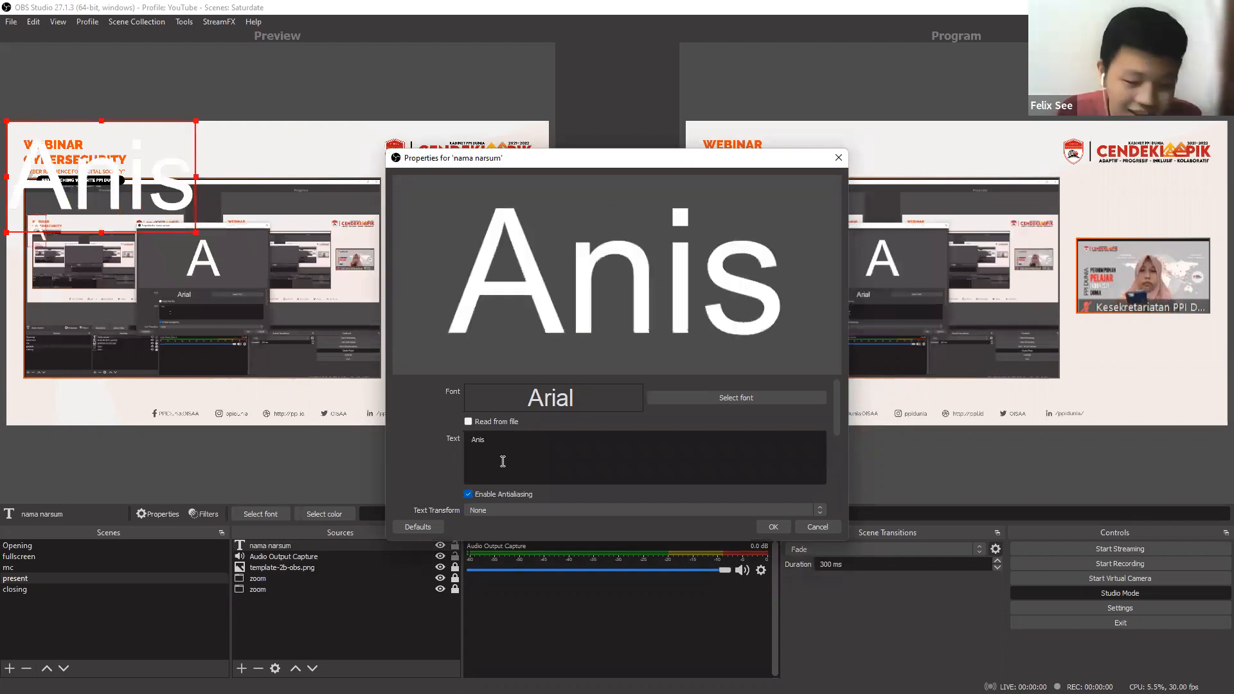
type("sa")
key("BackSpace")
key("BackSpace")
type("a")
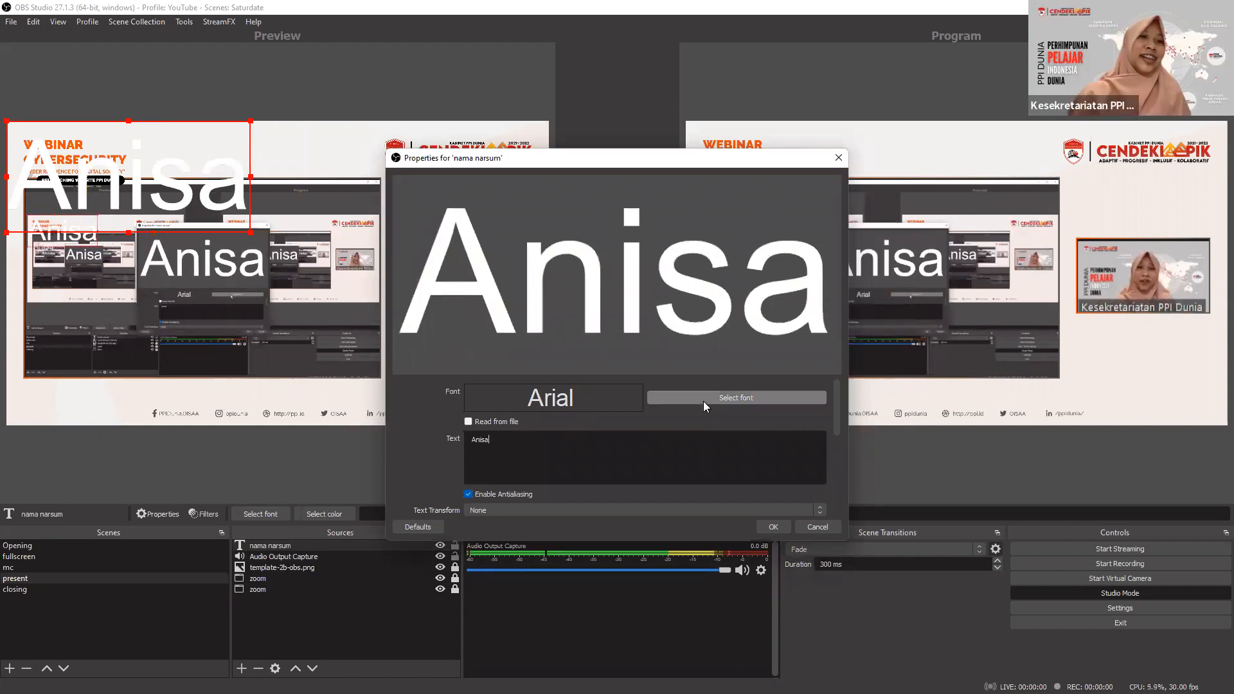
key("BackSpace")
type("sa")
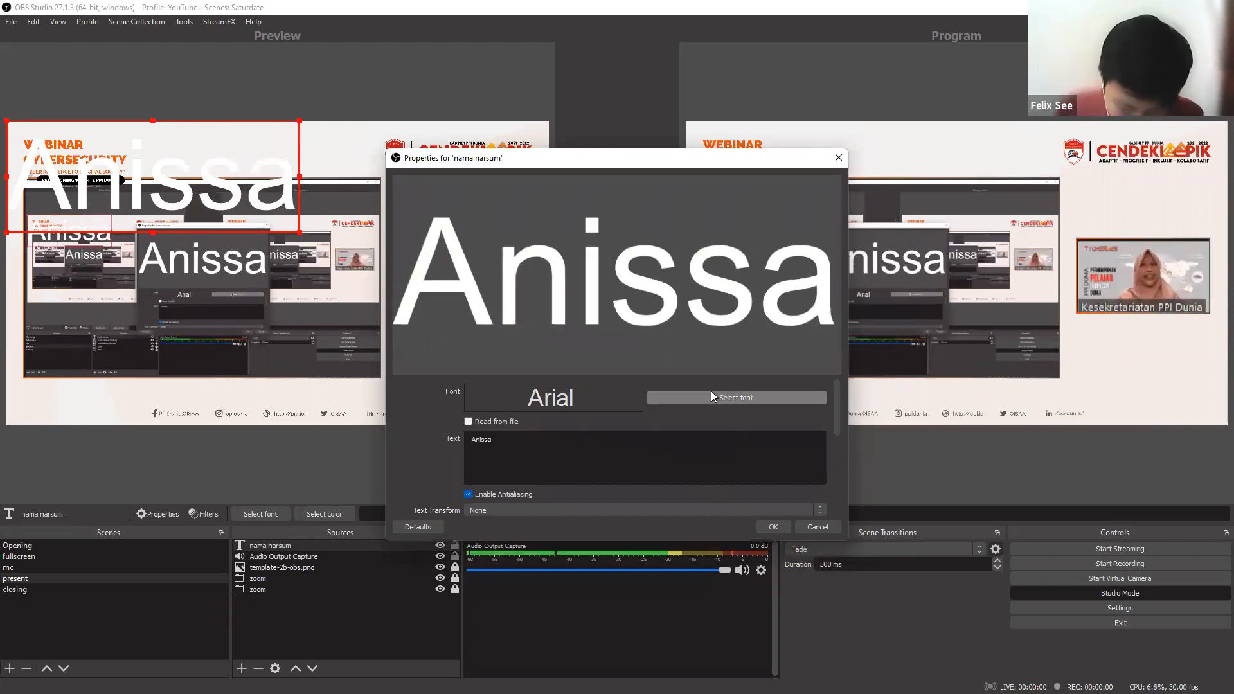
type("n")
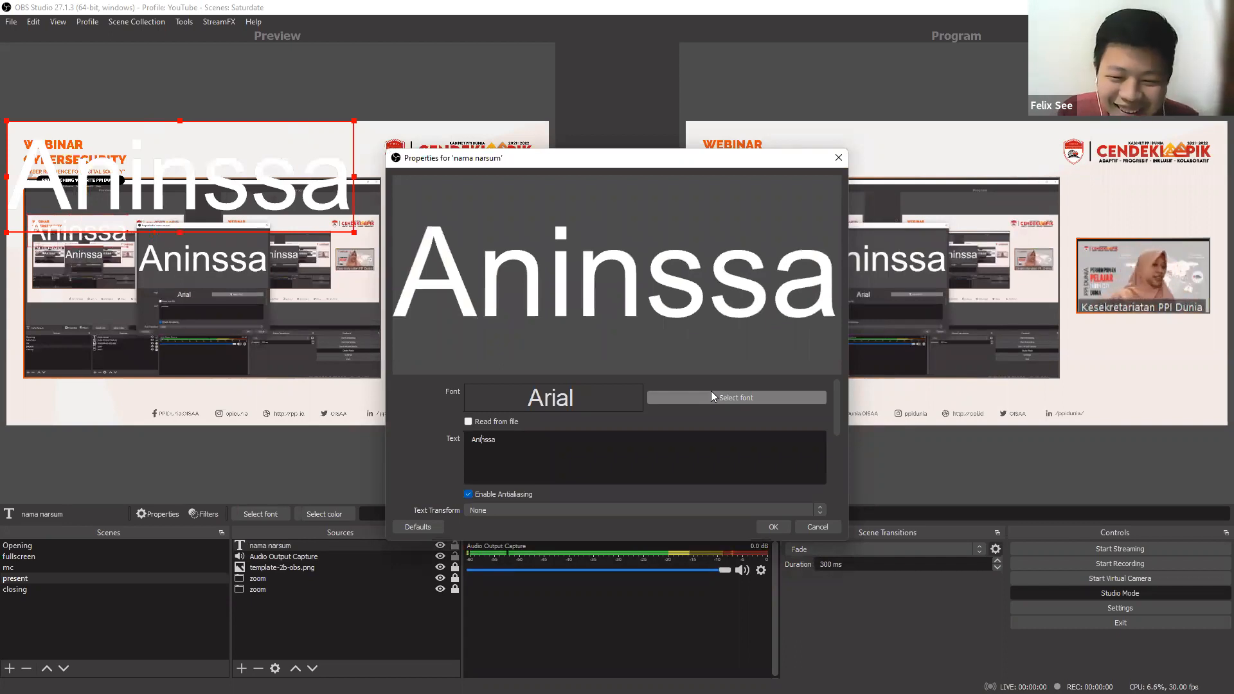
key("Left")
key("BackSpace")
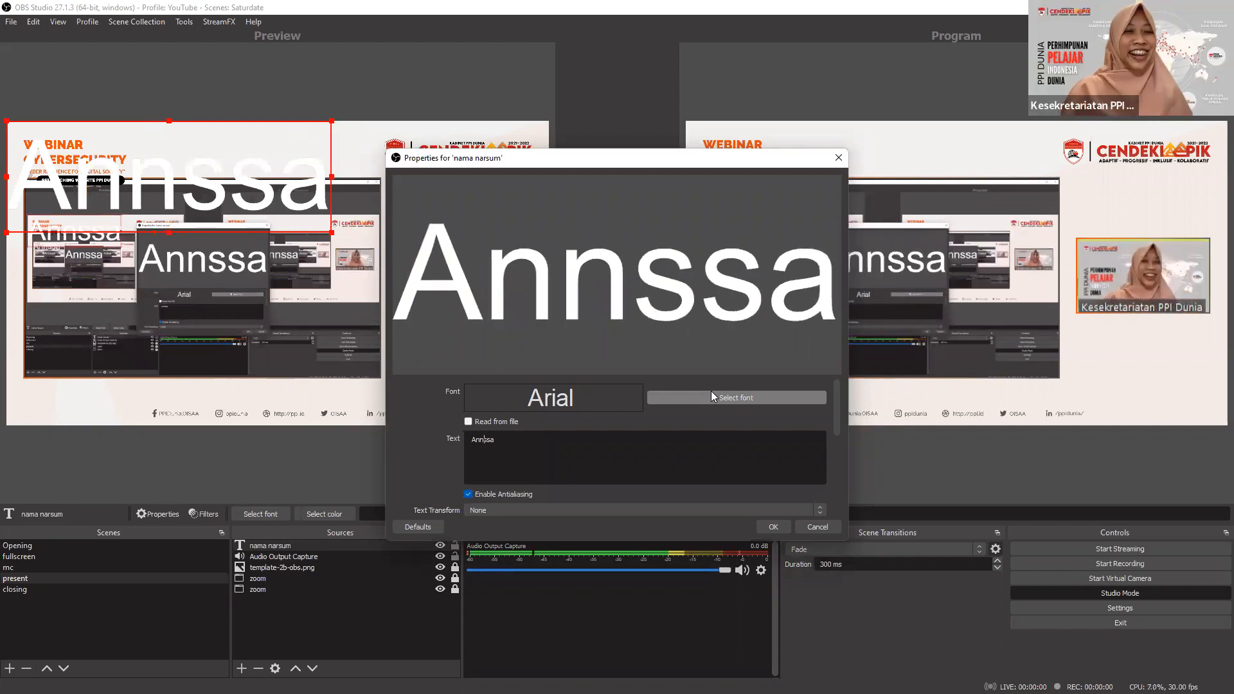
type("i")
key("Delete")
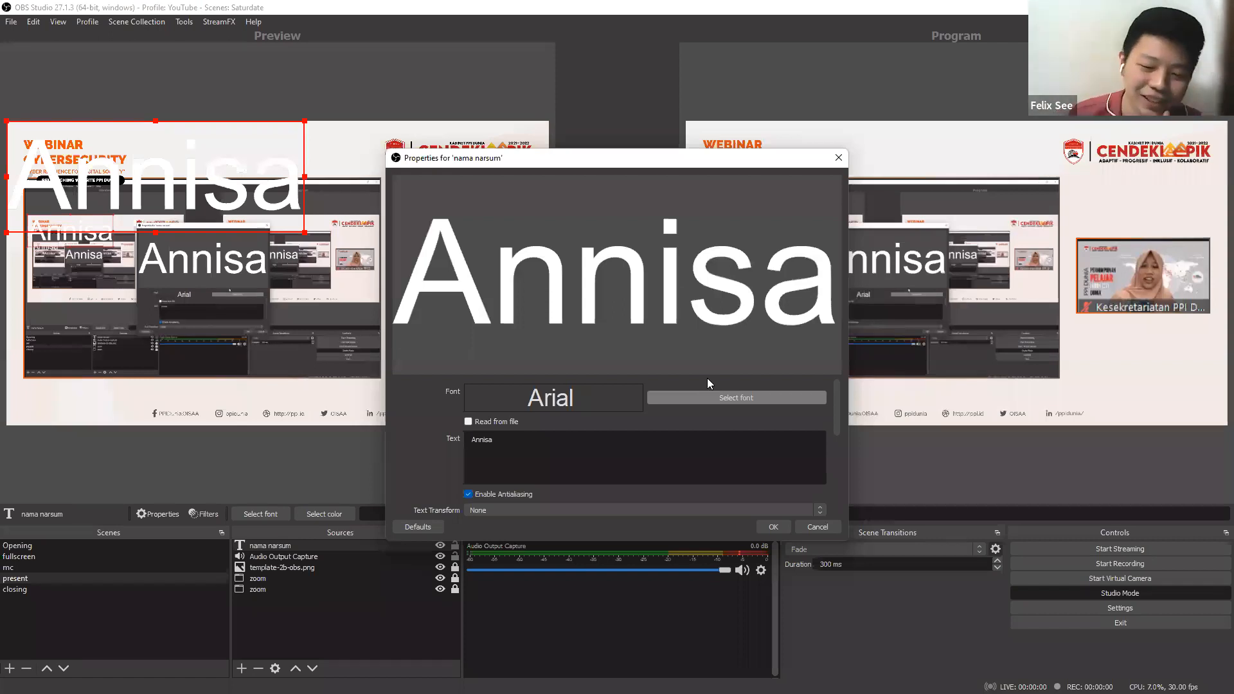
Set the speaker name's font to GT Walsheim Pro in Regular style.
left_click(707, 397)
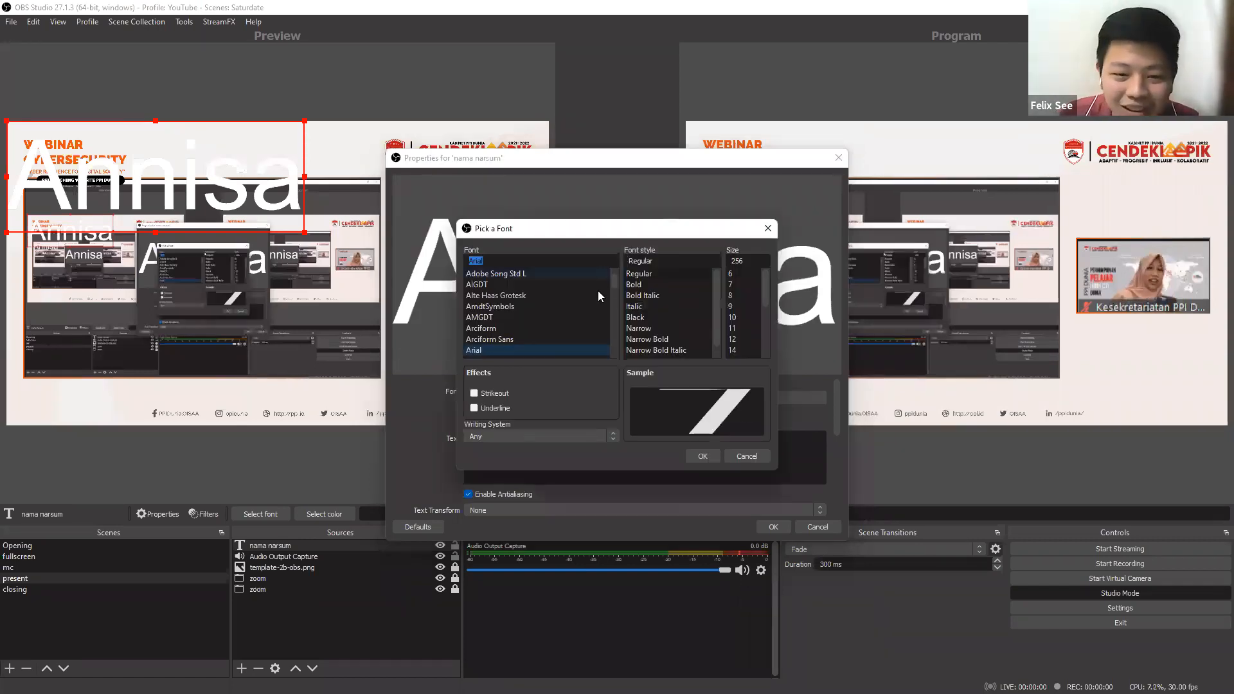
scroll(598, 291, "down", 6)
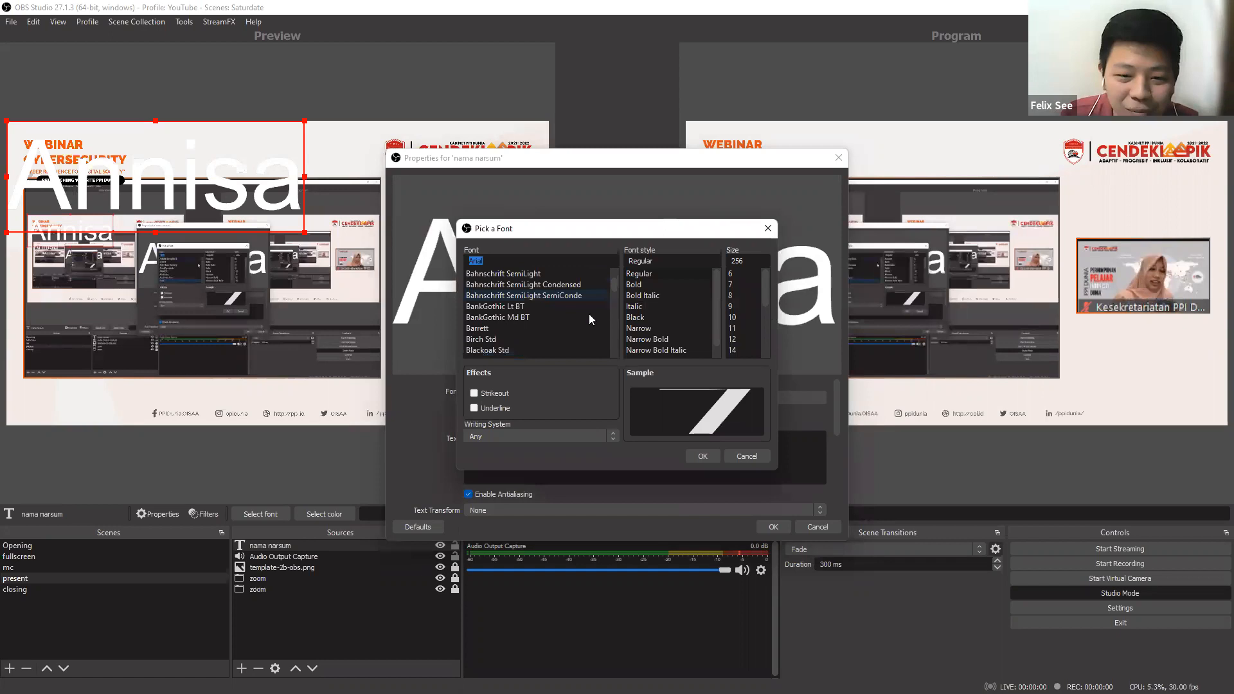
scroll(588, 314, "down", 5)
scroll(586, 319, "down", 4)
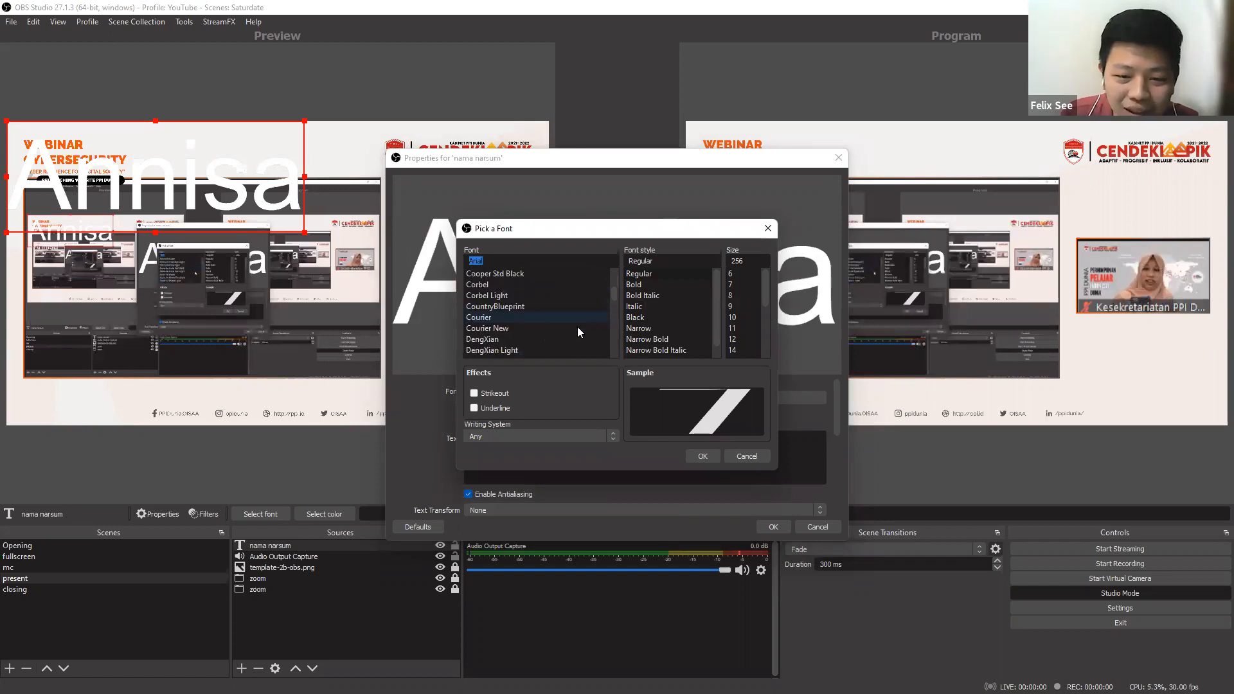
scroll(578, 327, "down", 5)
scroll(576, 333, "down", 5)
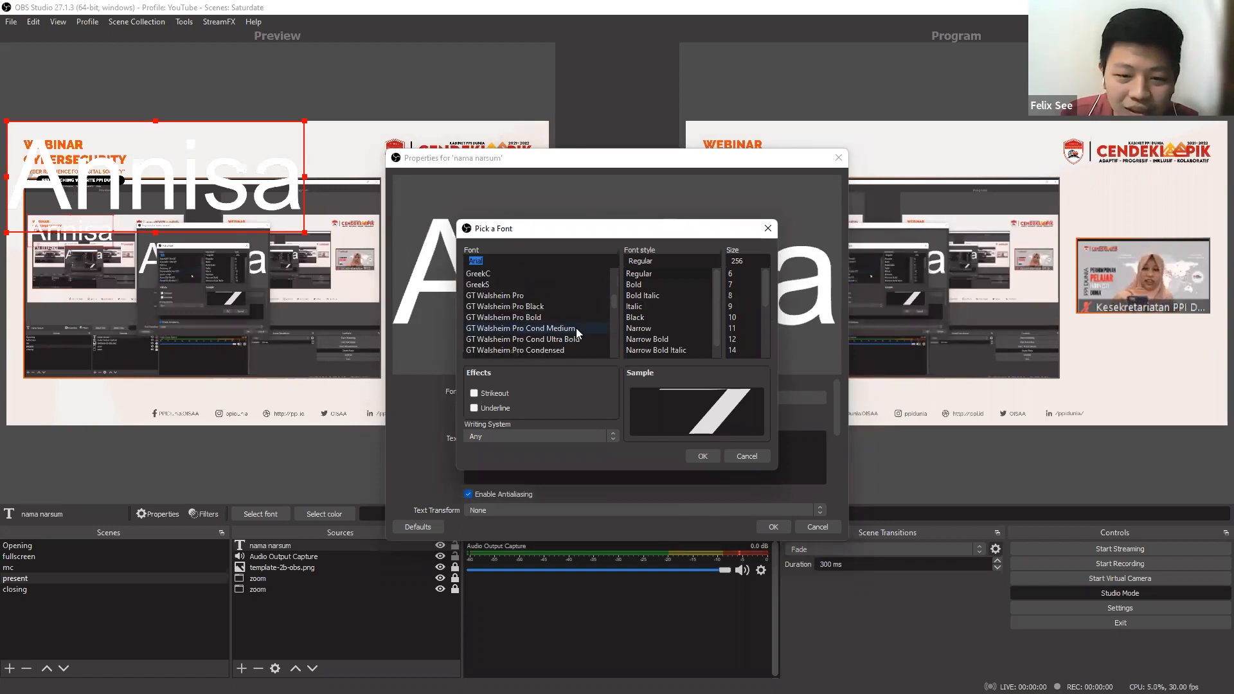
left_click(572, 295)
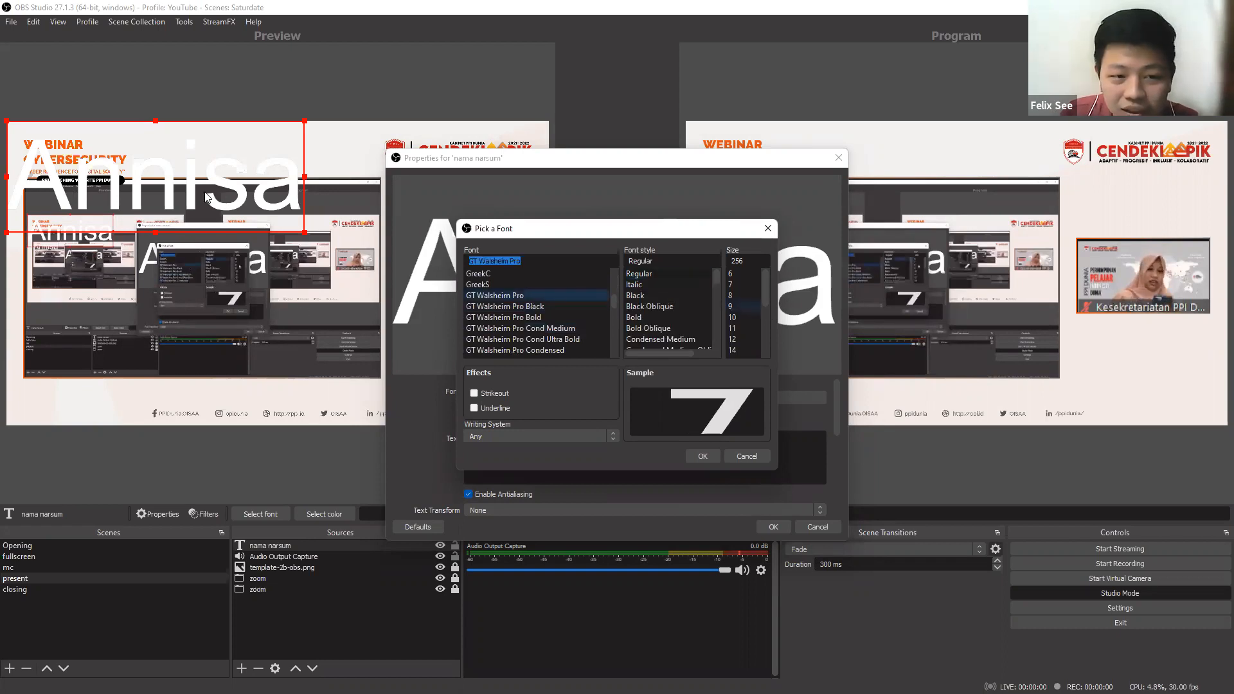
scroll(682, 303, "down", 3)
scroll(675, 318, "up", 3)
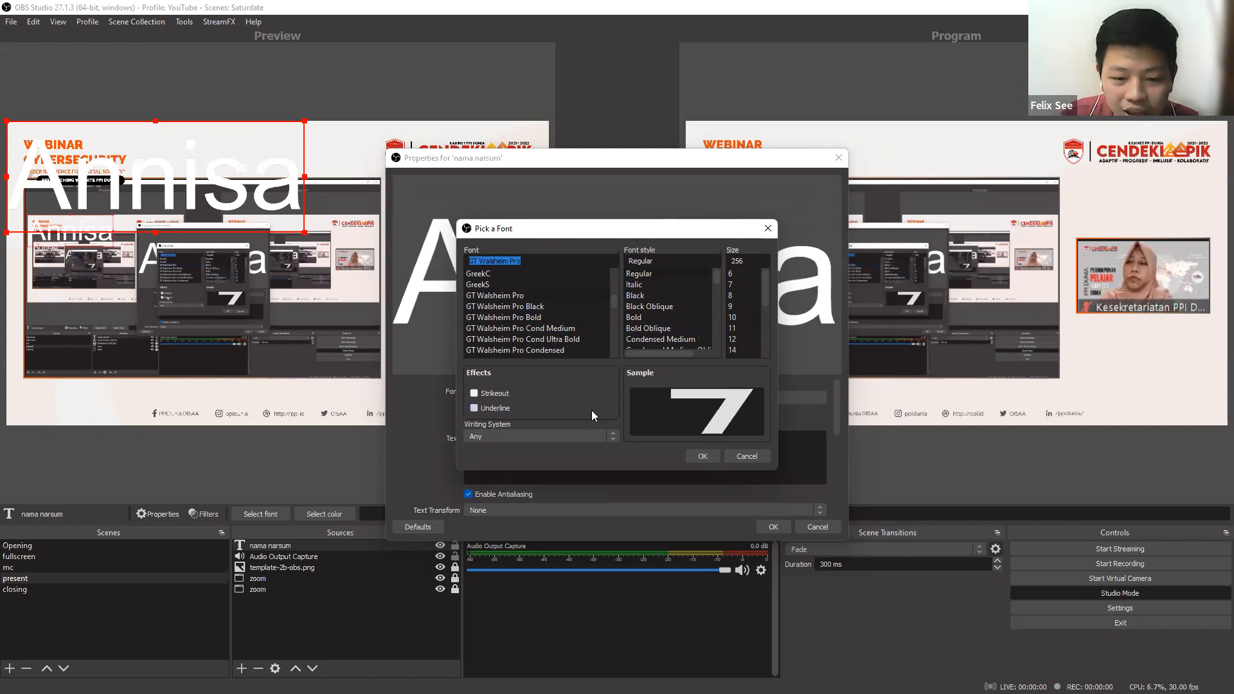
left_click(611, 437)
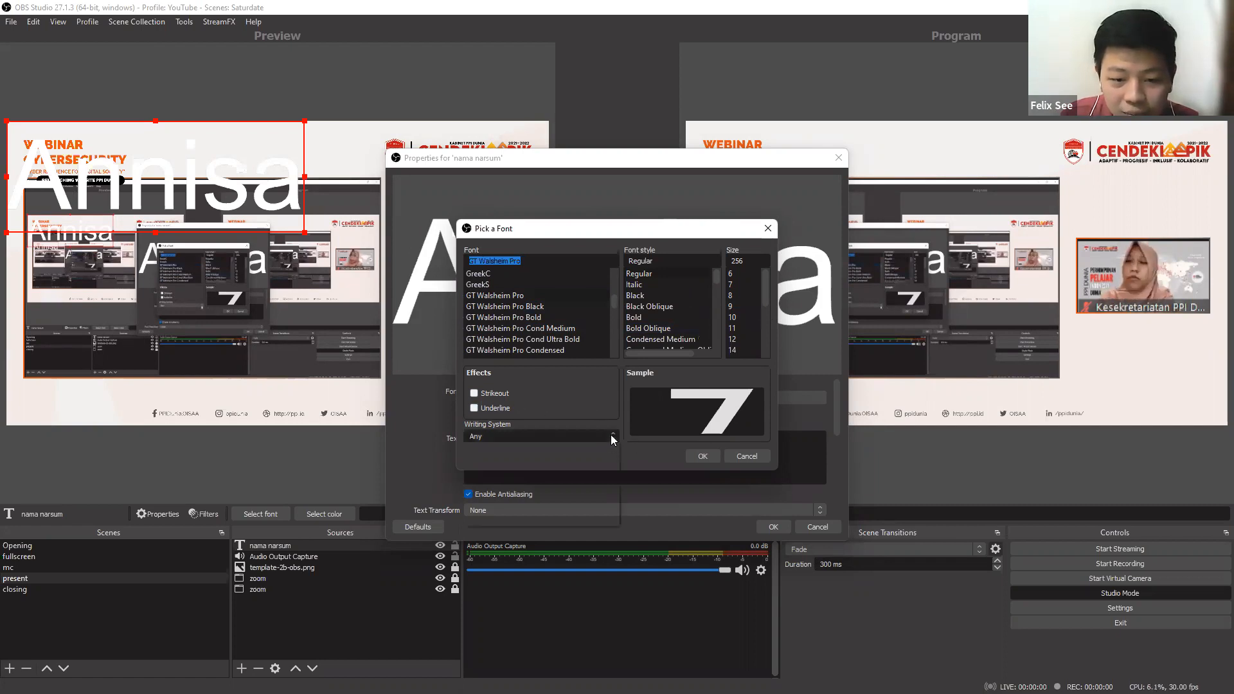
left_click(674, 456)
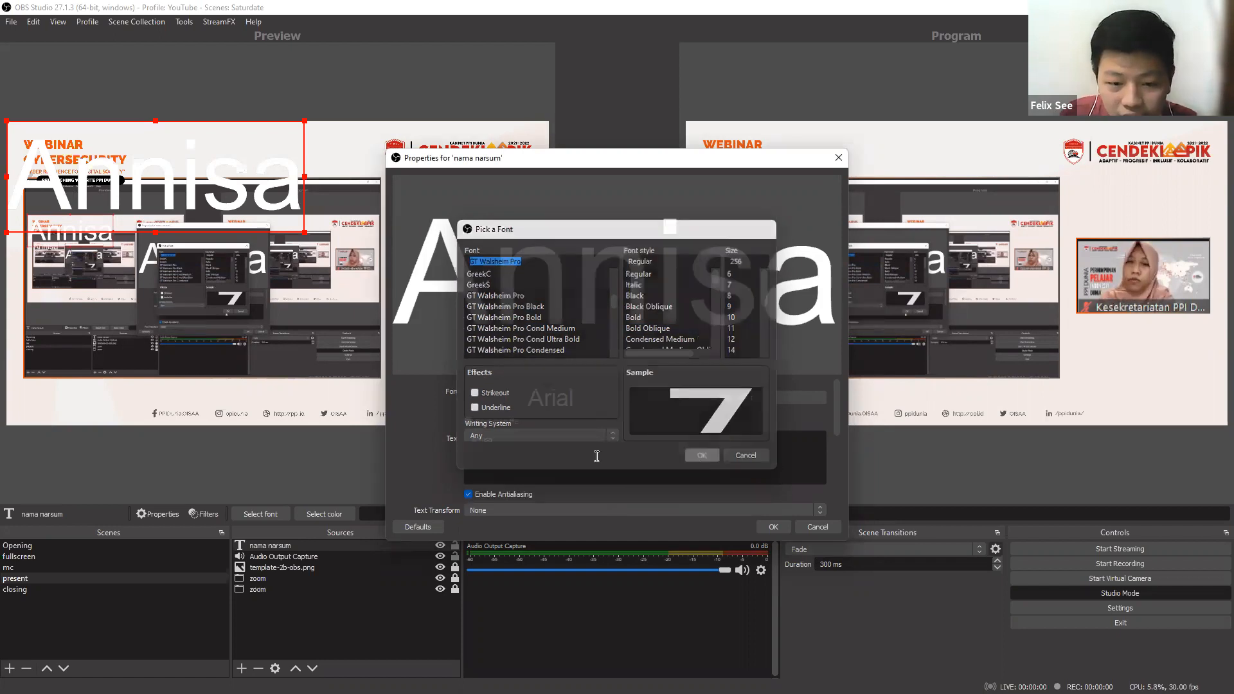
left_click(698, 458)
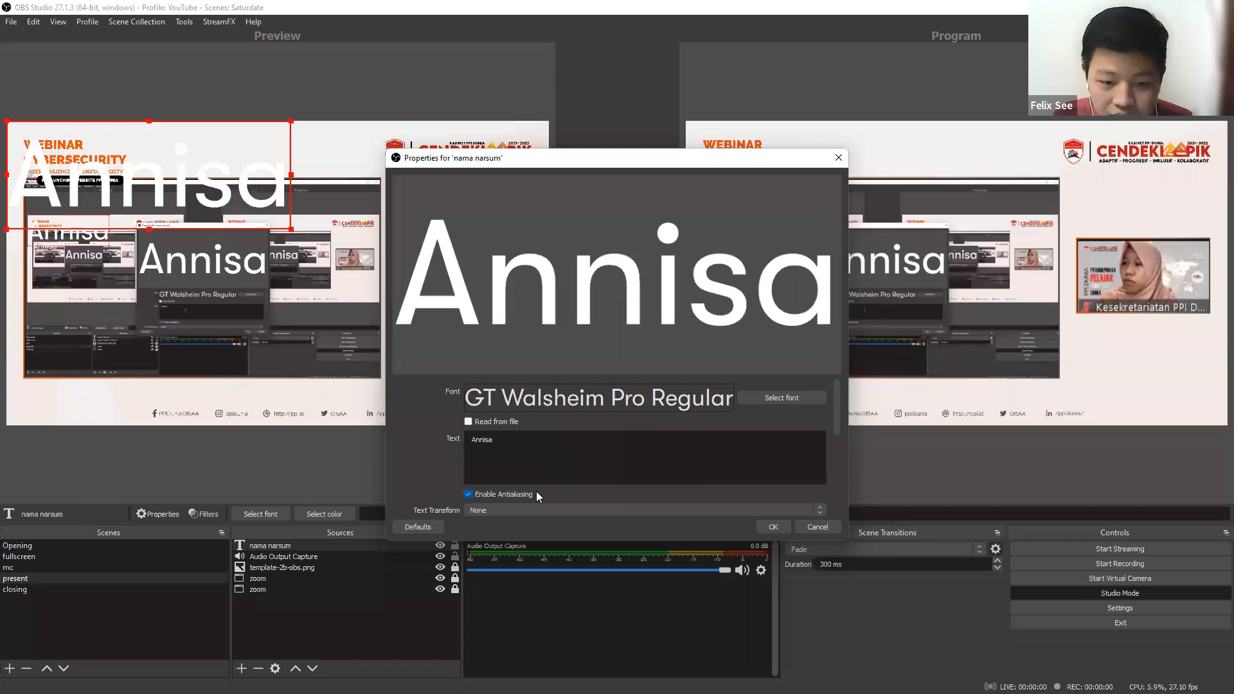
Set the name text's color to orange #e85316 by sampling it from the webinar title in the preview.
scroll(536, 491, "down", 1)
scroll(501, 471, "down", 2)
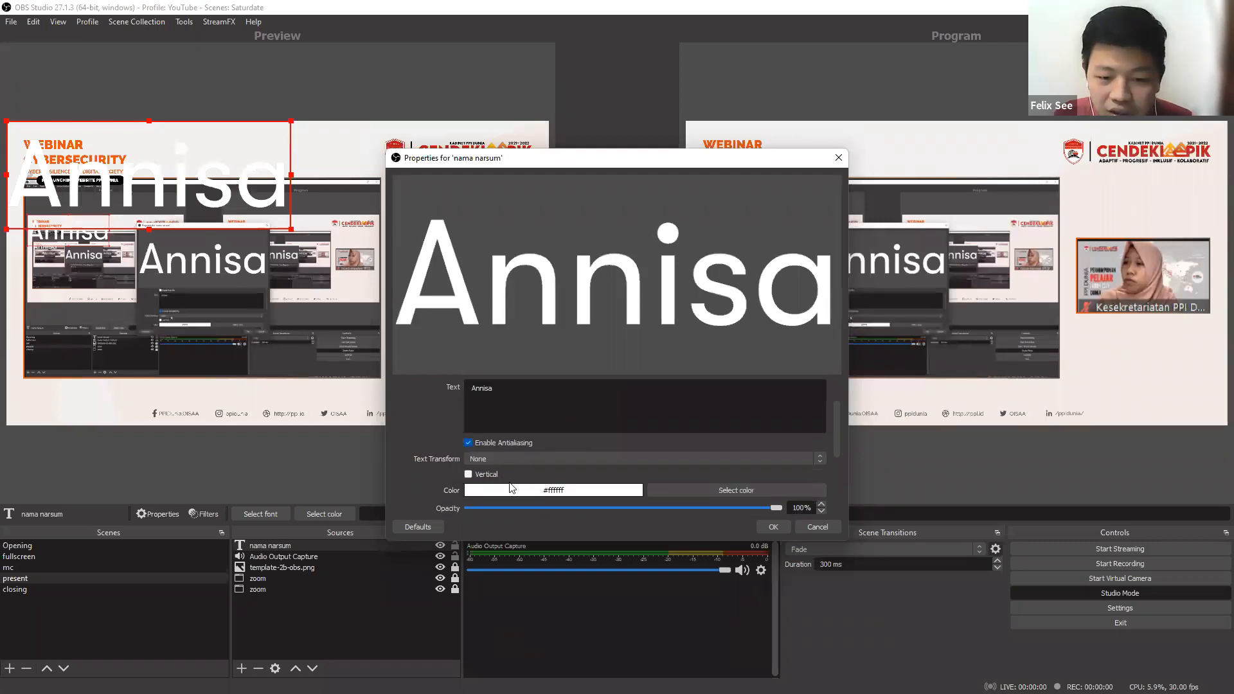
scroll(635, 423, "down", 2)
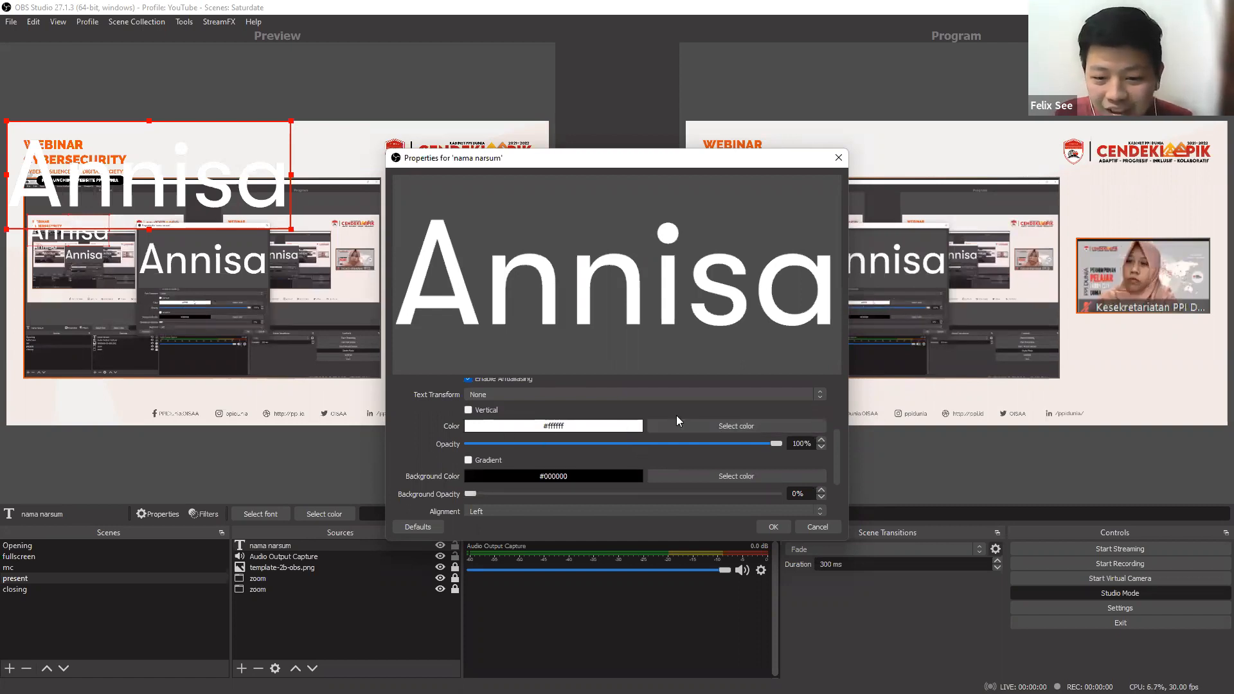
left_click(647, 419)
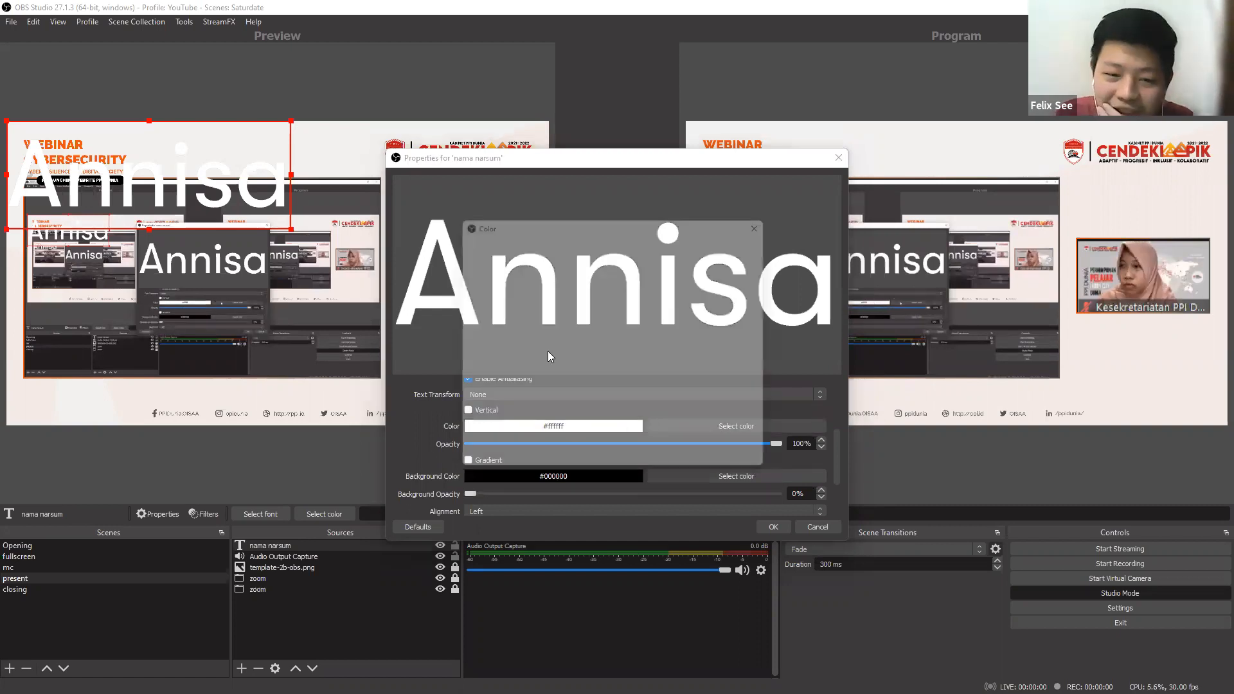
left_click(464, 255)
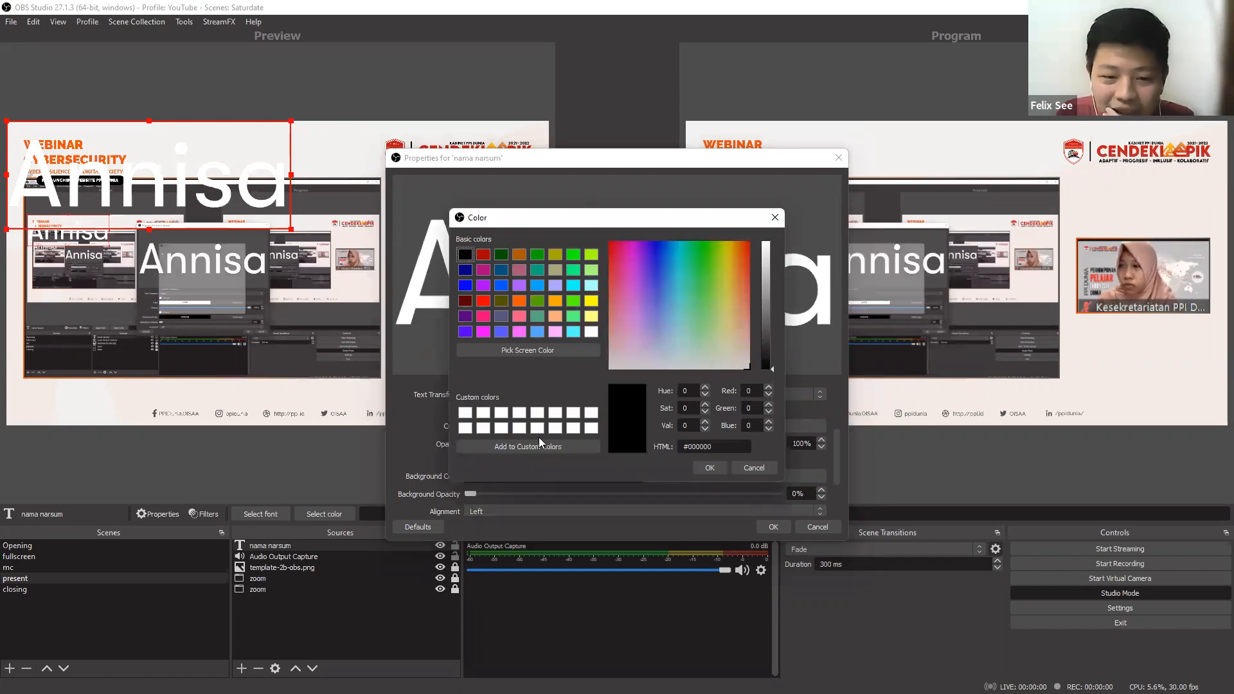
left_click(561, 350)
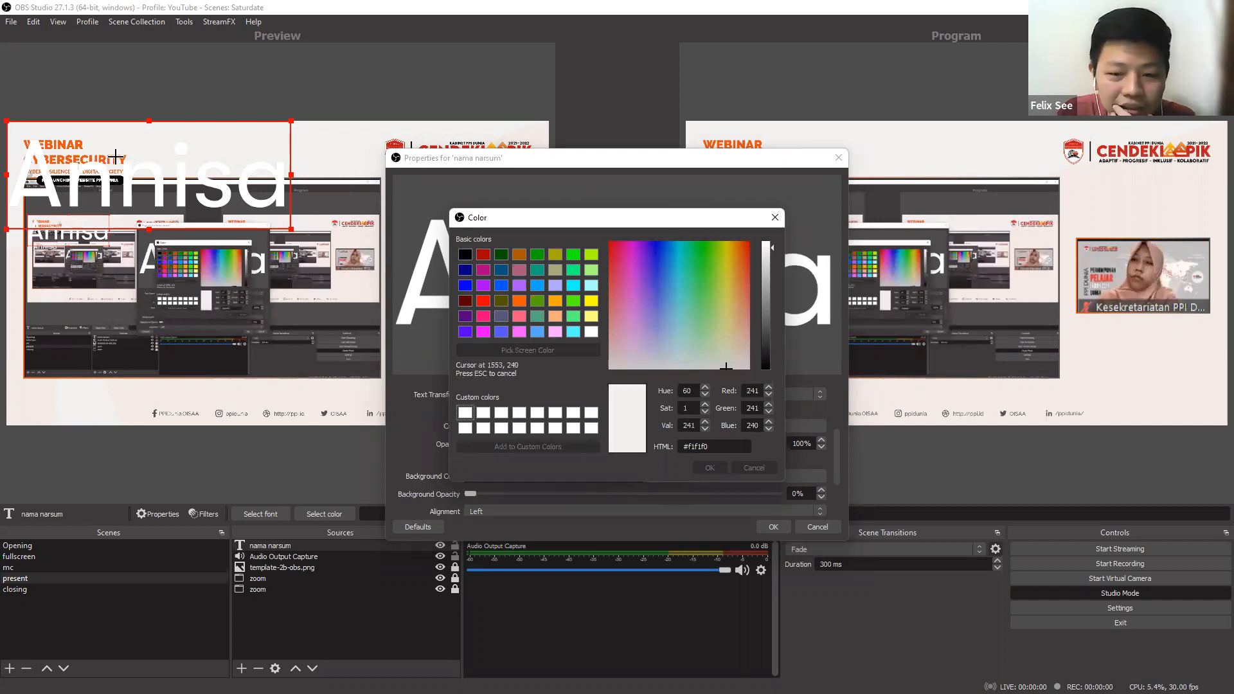
left_click(115, 158)
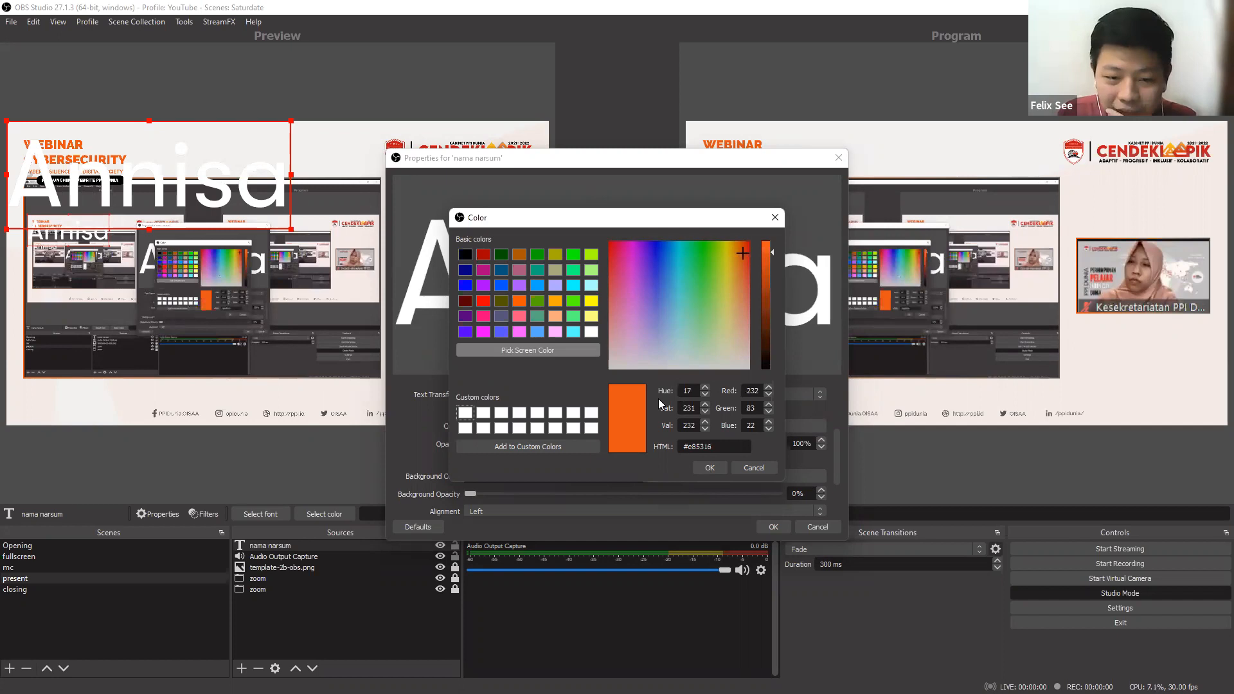
left_click(710, 467)
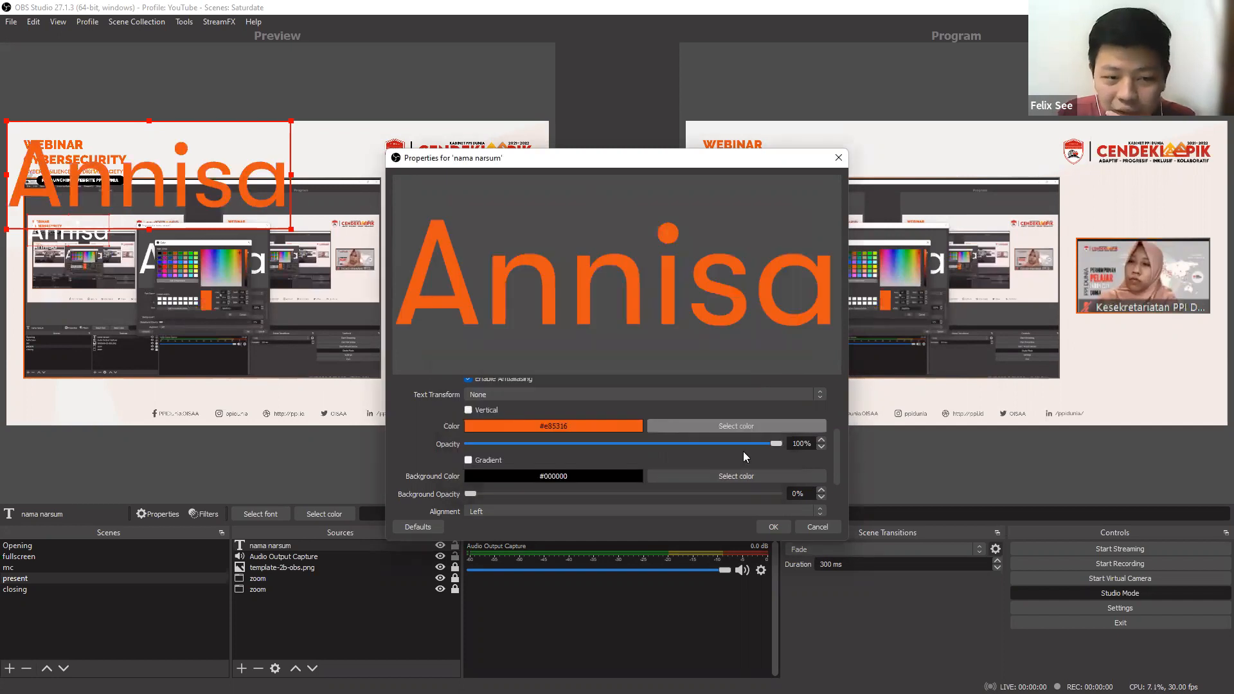
Enable a gradient on the name text, then shrink and place it directly below the speaker's video.
left_click(487, 457)
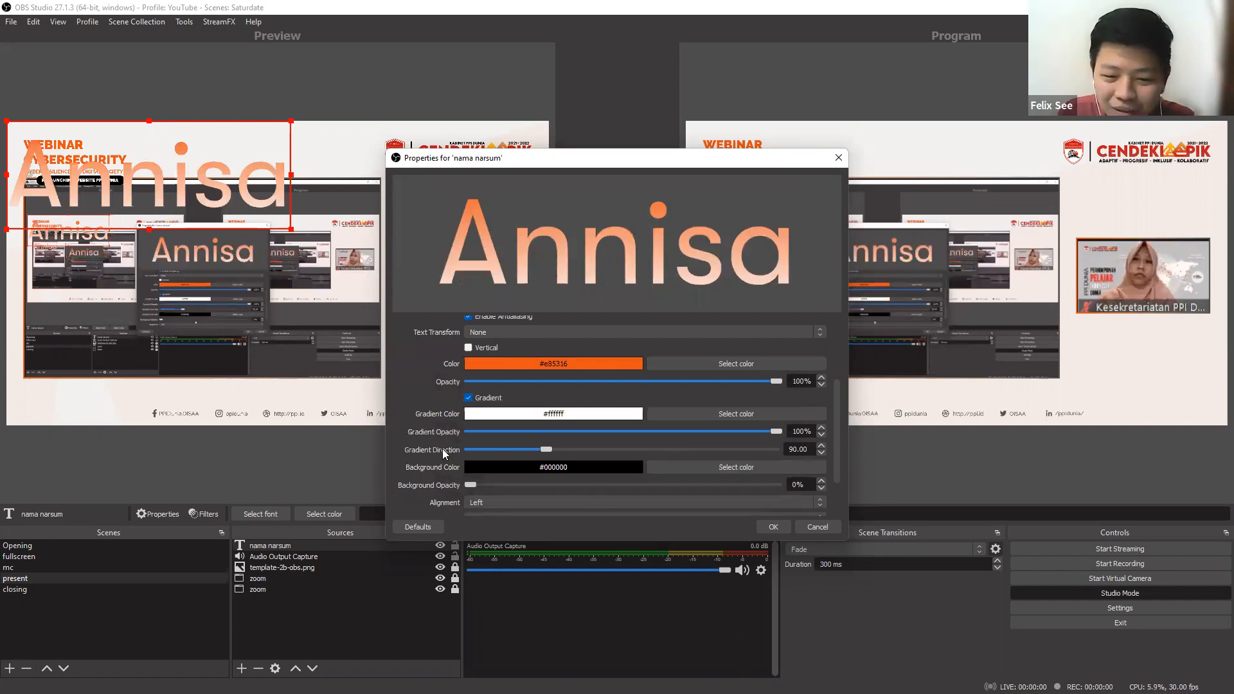
scroll(555, 478, "down", 2)
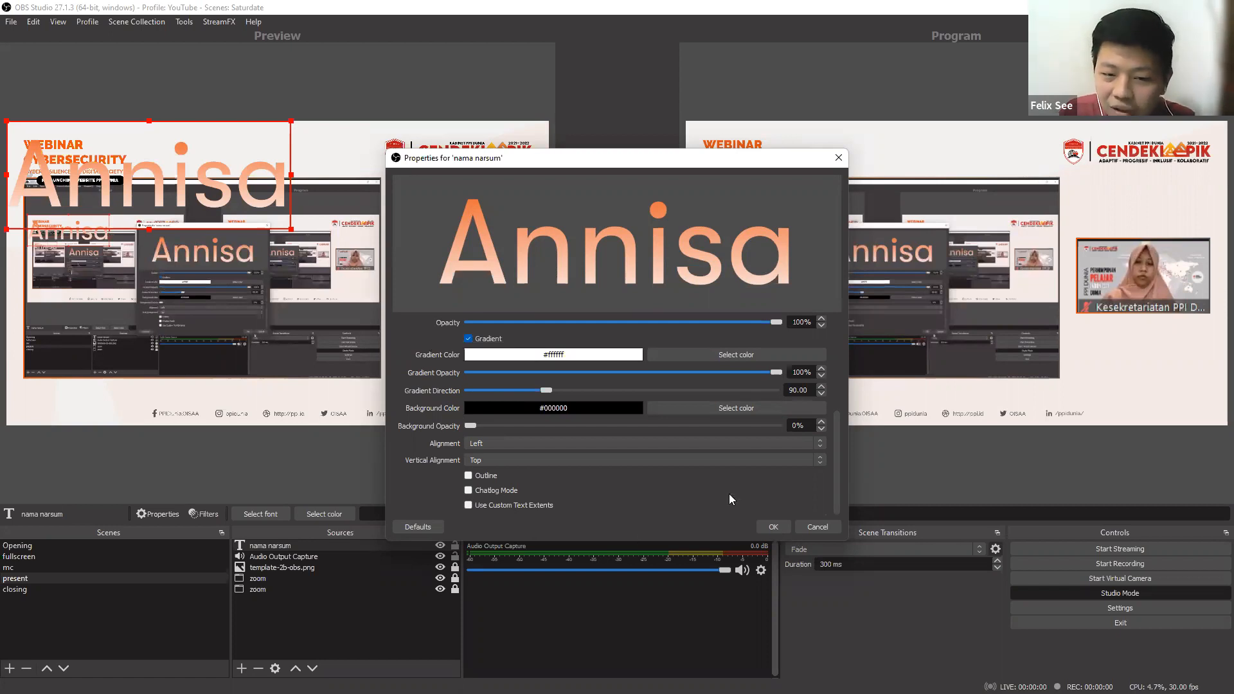
key("Return")
left_click_drag(149, 175, 465, 319)
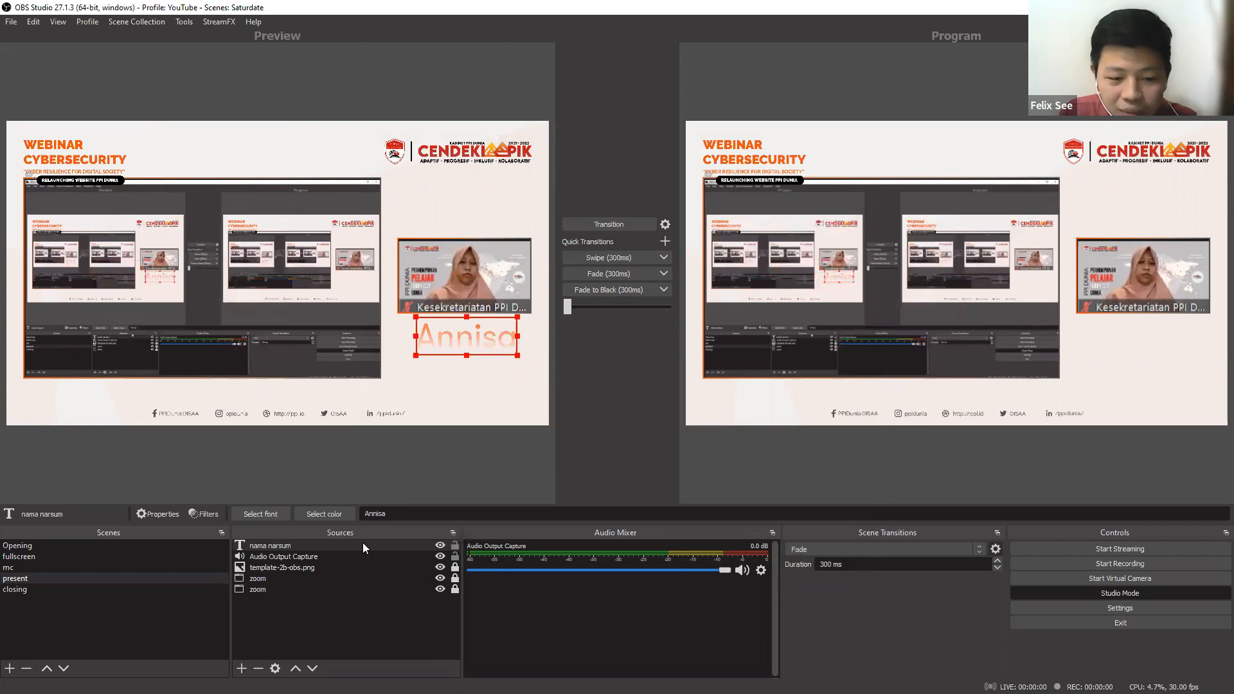
Set the gradient color of the nama narsum text to yellow #ffff00.
left_click(362, 543)
scroll(596, 450, "down", 7)
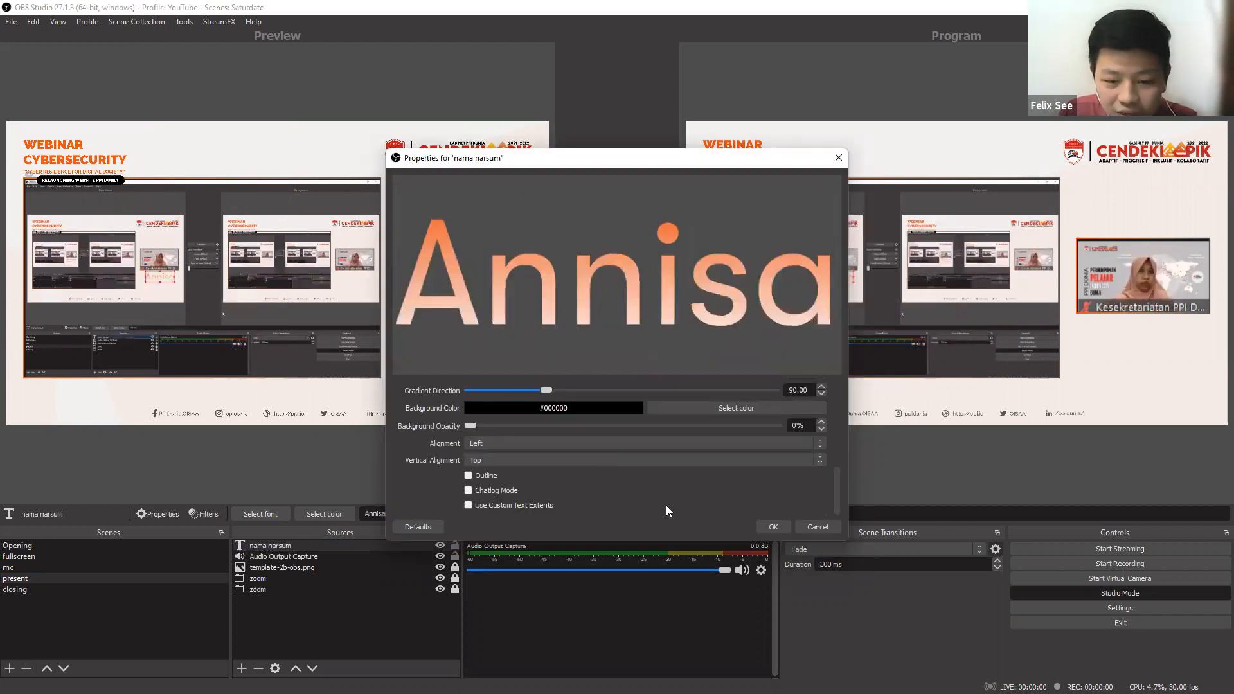
scroll(669, 502, "up", 2)
left_click(684, 493)
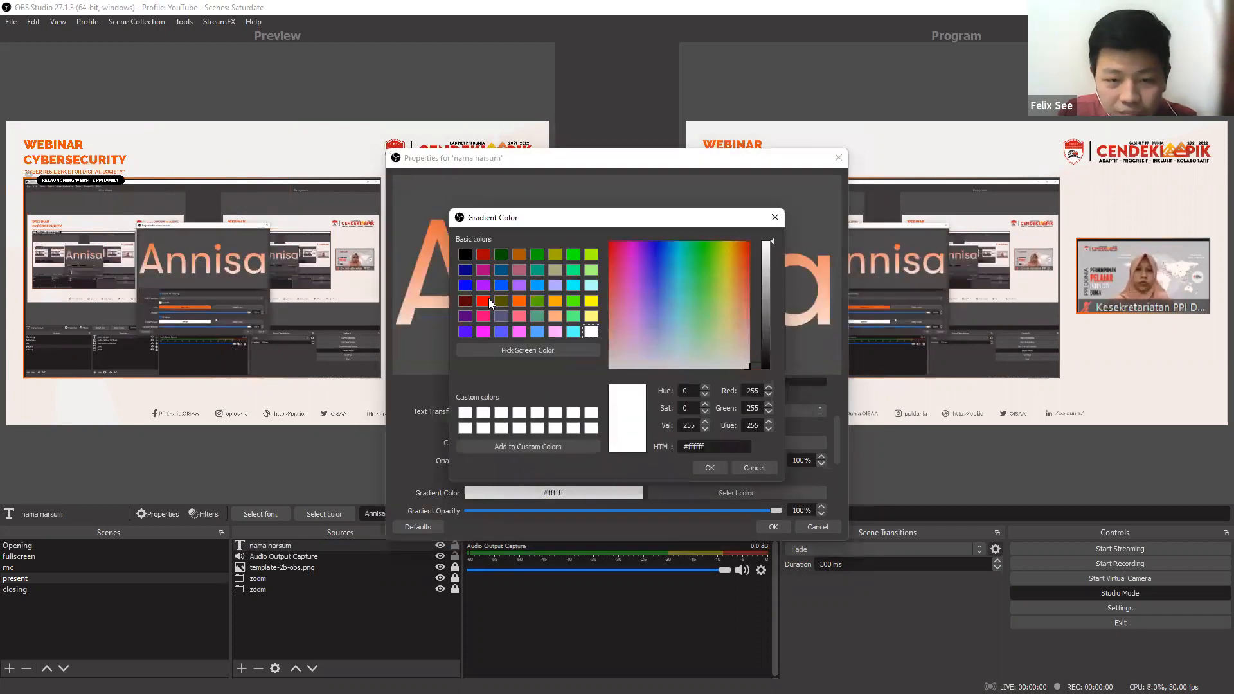
left_click(487, 300)
left_click(590, 300)
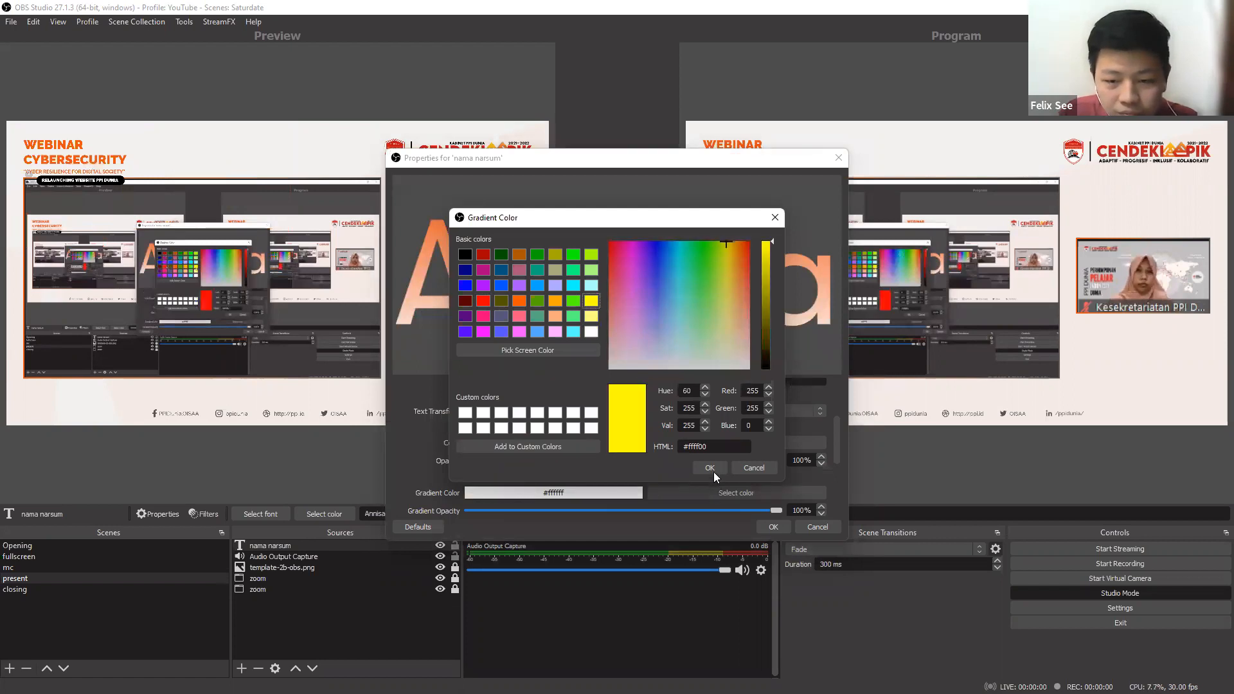
key("Return")
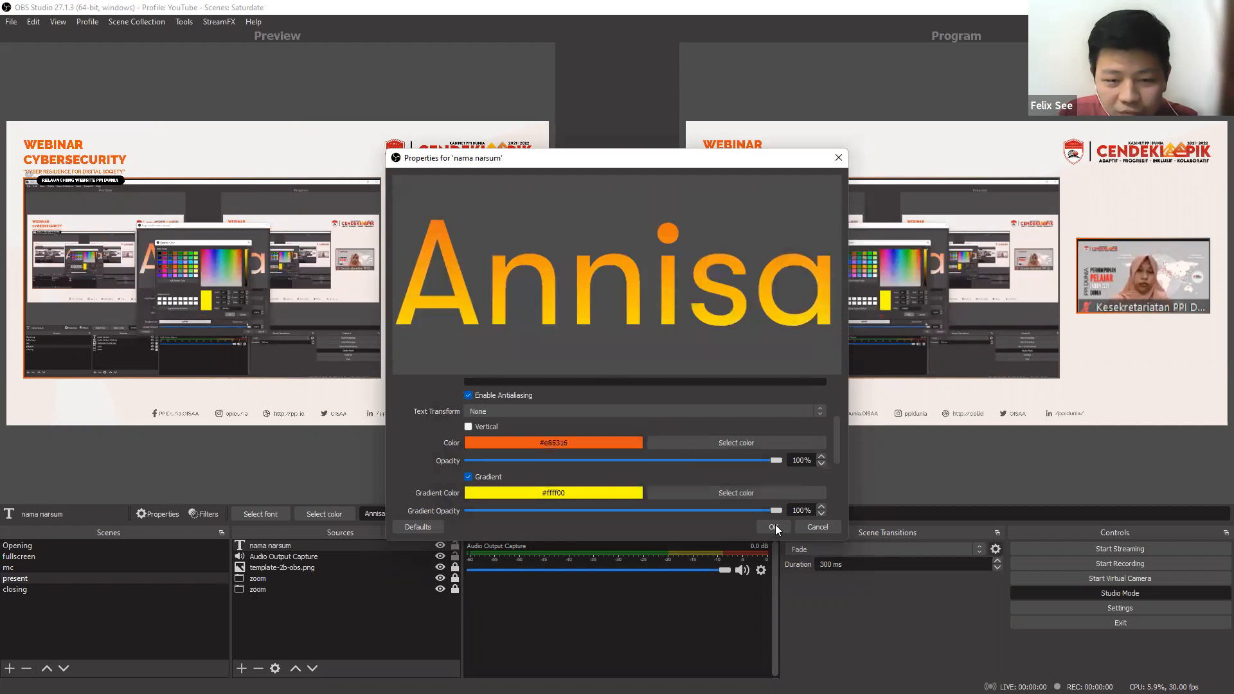
key("Return")
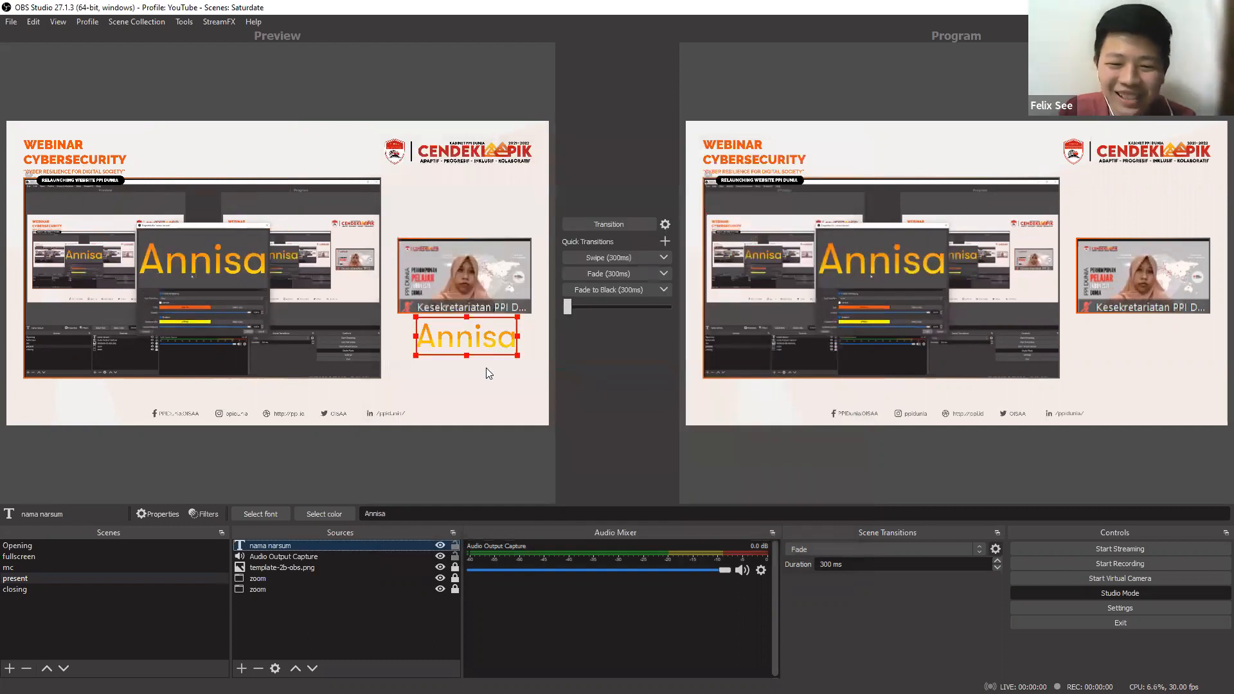
Nudge the name text slightly to the left, directly beneath the speaker's video.
left_click(498, 346)
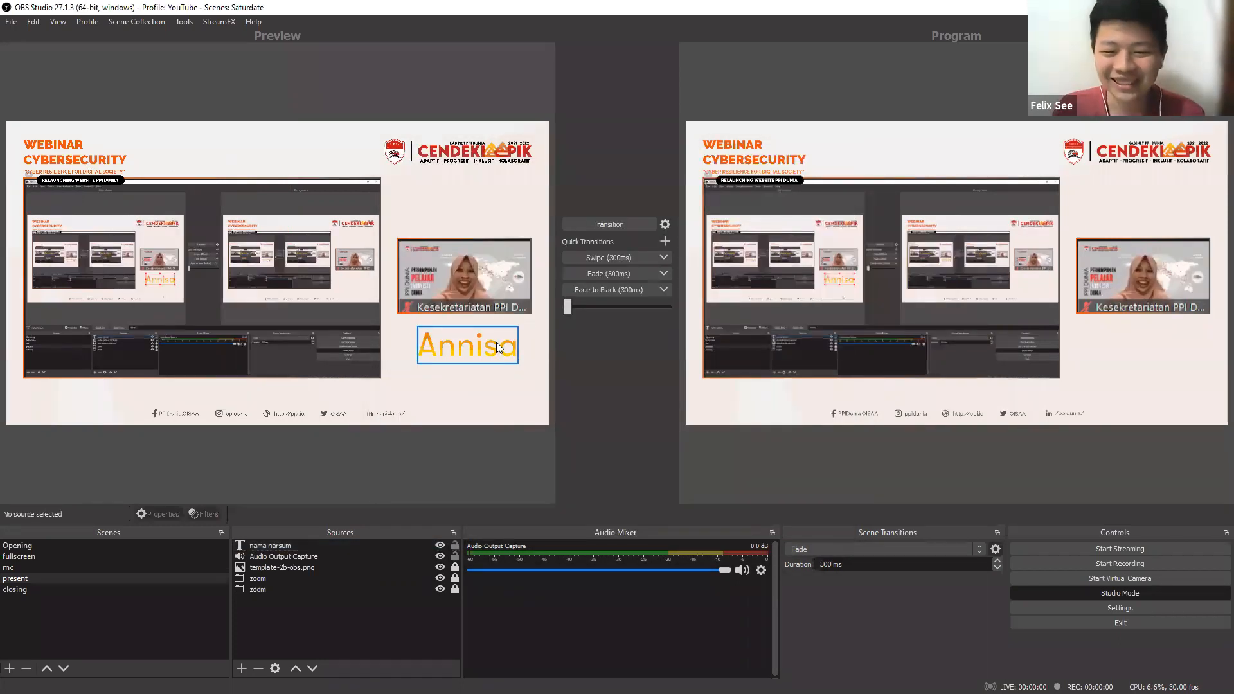
left_click_drag(497, 343, 495, 334)
left_click(470, 350)
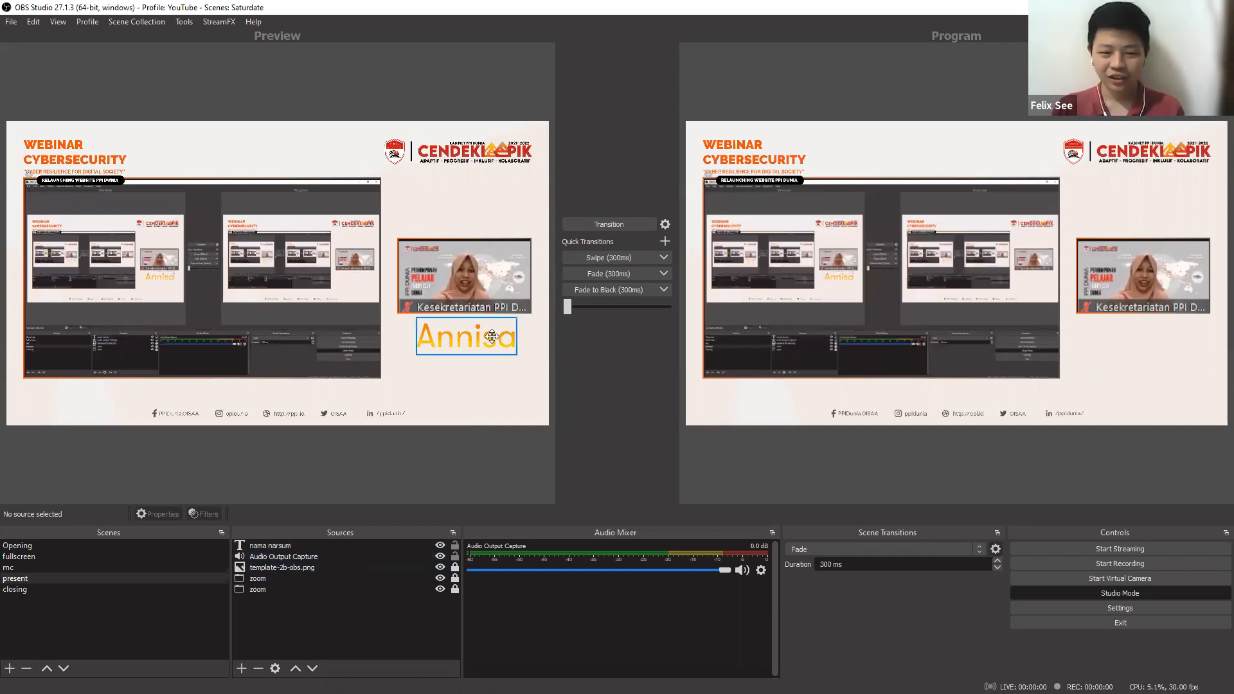
left_click_drag(492, 335, 488, 335)
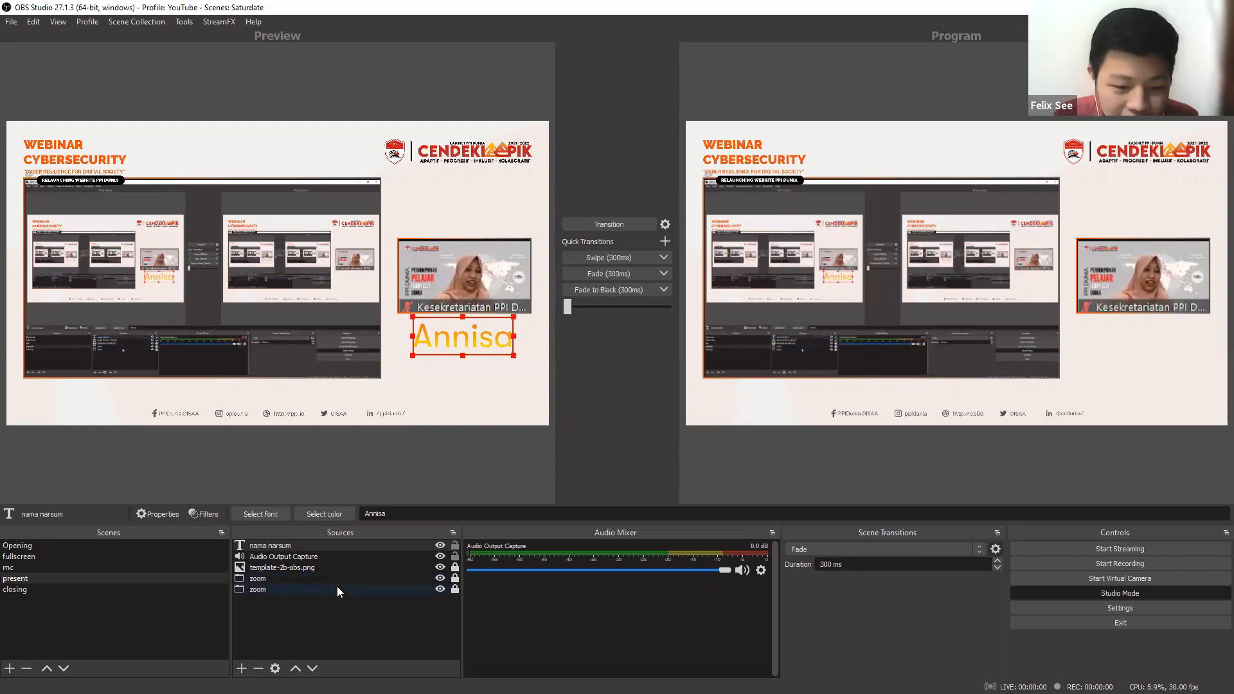
Unlock the speaker's zoom source, move it up slightly, and center the name text below it with a small gap.
left_click(337, 582)
left_click(455, 588)
mouse_move(473, 296)
left_mouse_down()
mouse_move(460, 309)
mouse_move(482, 289)
left_mouse_up()
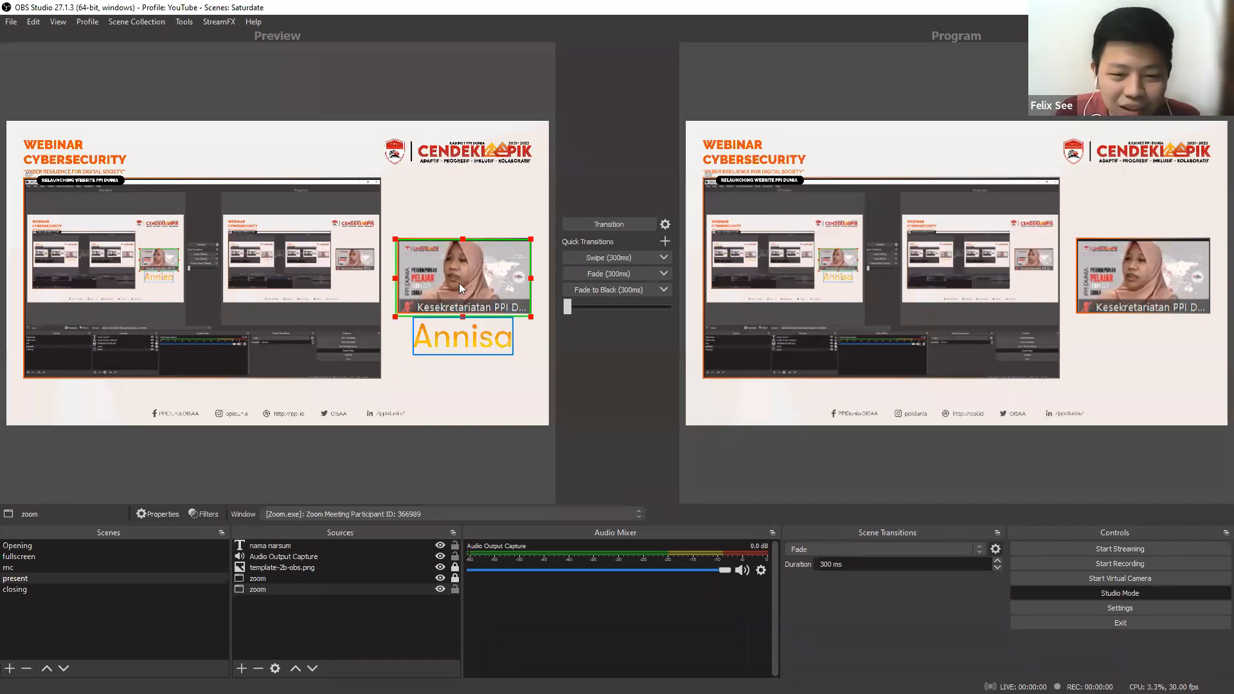
left_click_drag(459, 337, 470, 345)
left_click_drag(459, 289, 459, 284)
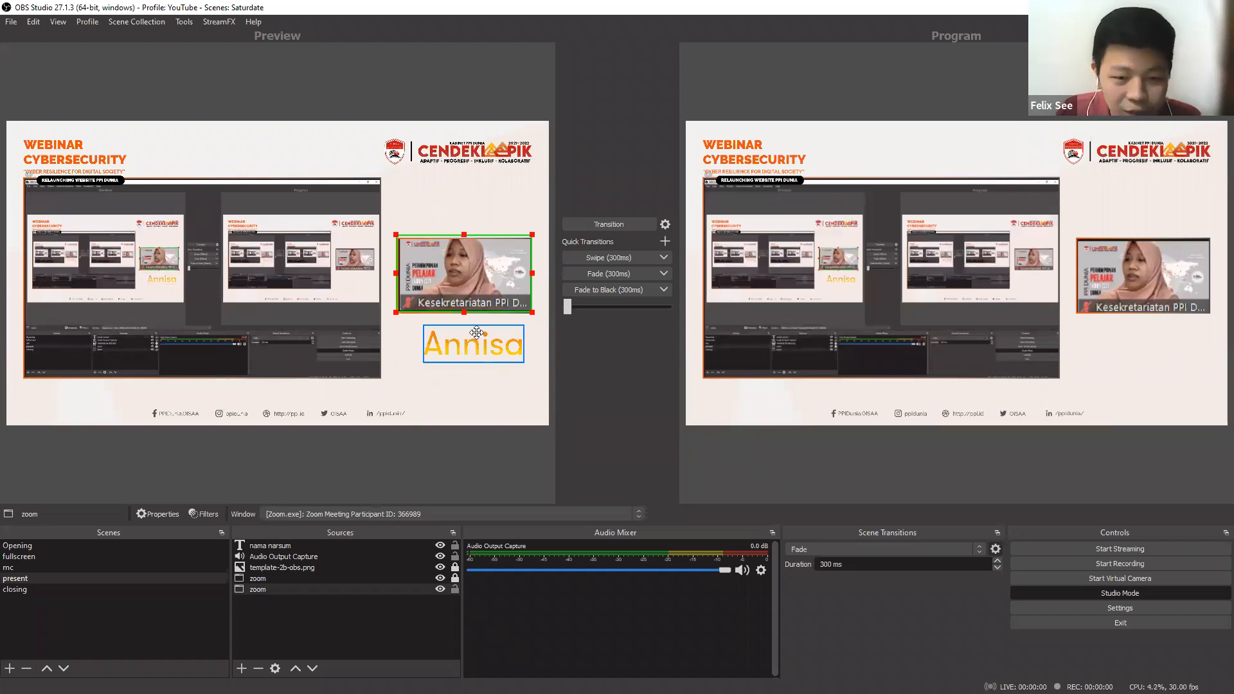
left_click_drag(476, 333, 470, 330)
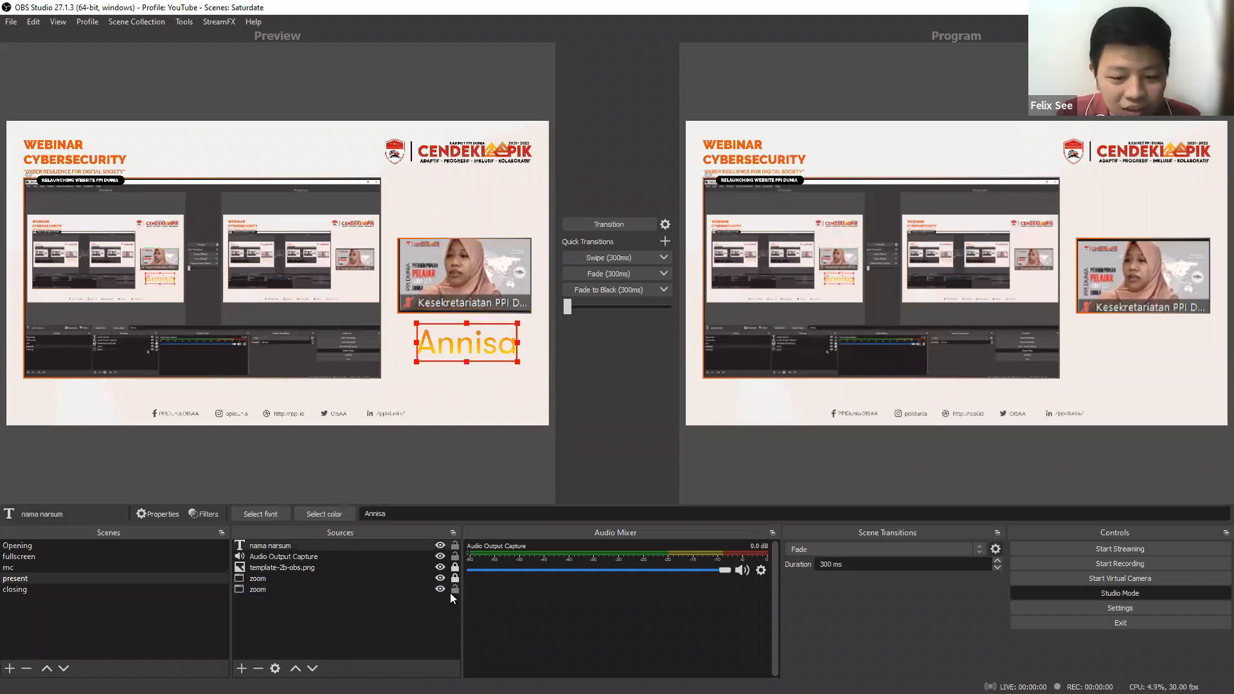
Lock the speaker's zoom, Audio Output Capture and nama narsum sources in the present scene.
left_click(454, 590)
left_click(455, 557)
left_click(455, 545)
Transition the updated present scene to the program output and turn off Studio Mode.
left_click(644, 223)
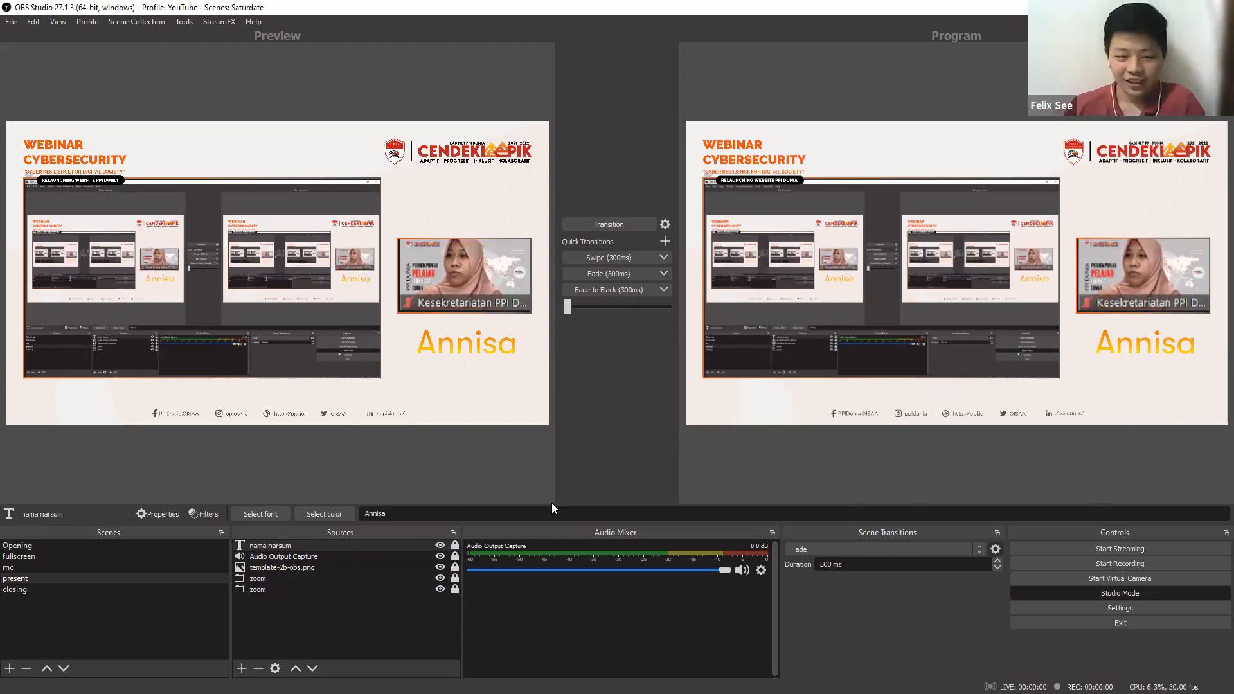
left_click(1093, 592)
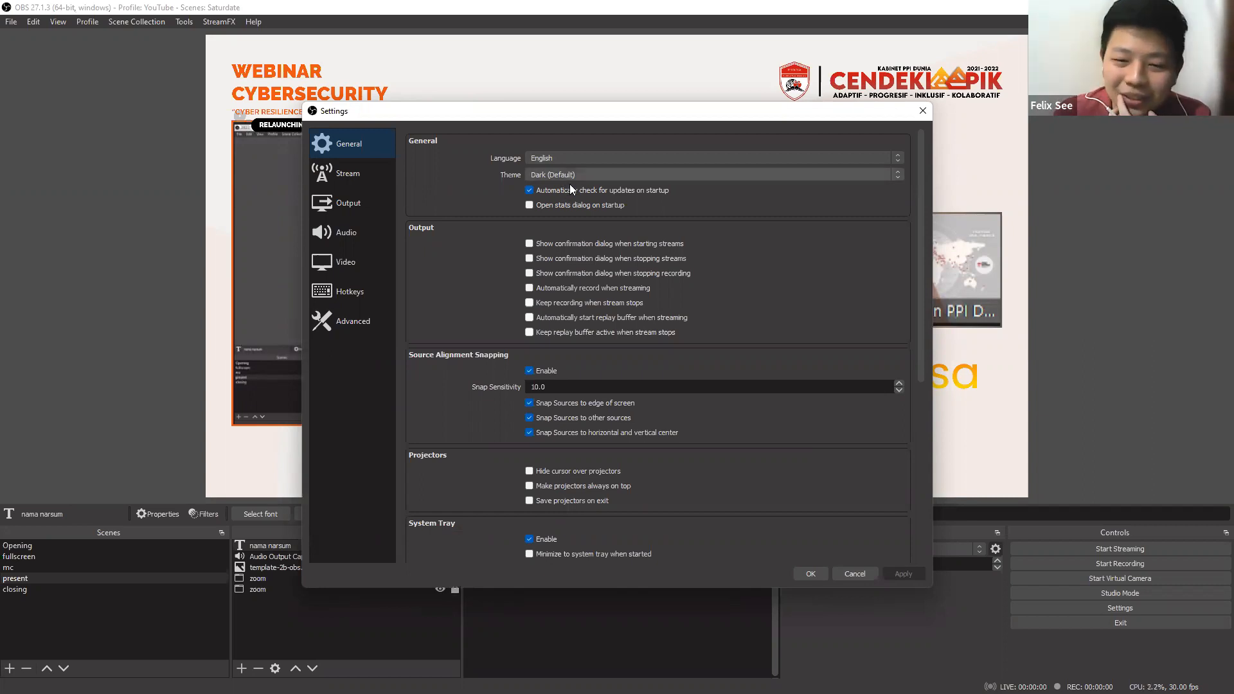
Try the Rachni theme in the general settings, then return to Dark (Default).
left_click(570, 177)
left_click(573, 198)
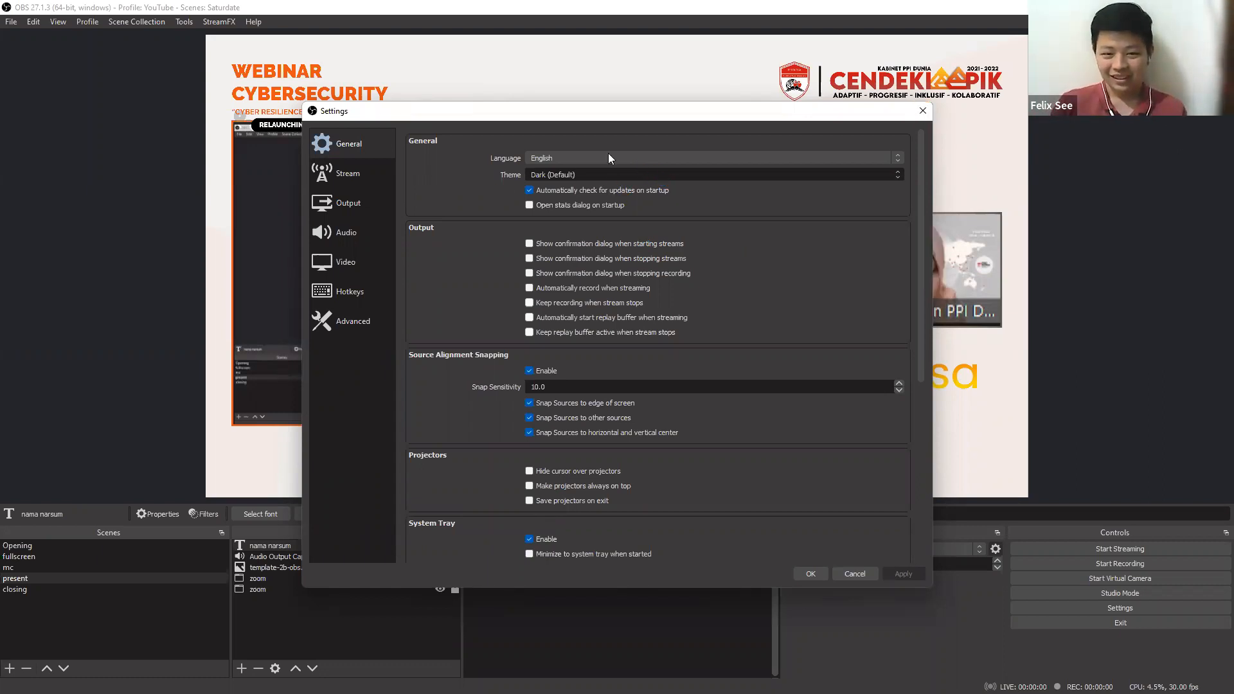
left_click(602, 172)
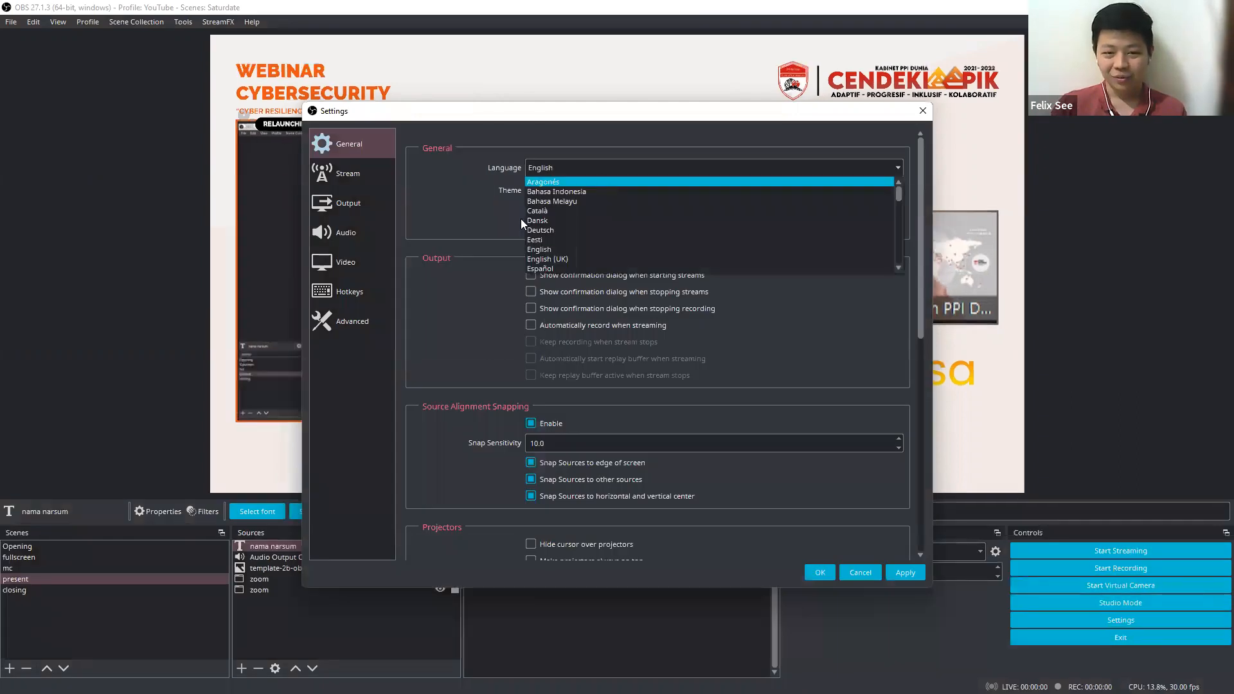
left_click(461, 202)
left_click(556, 193)
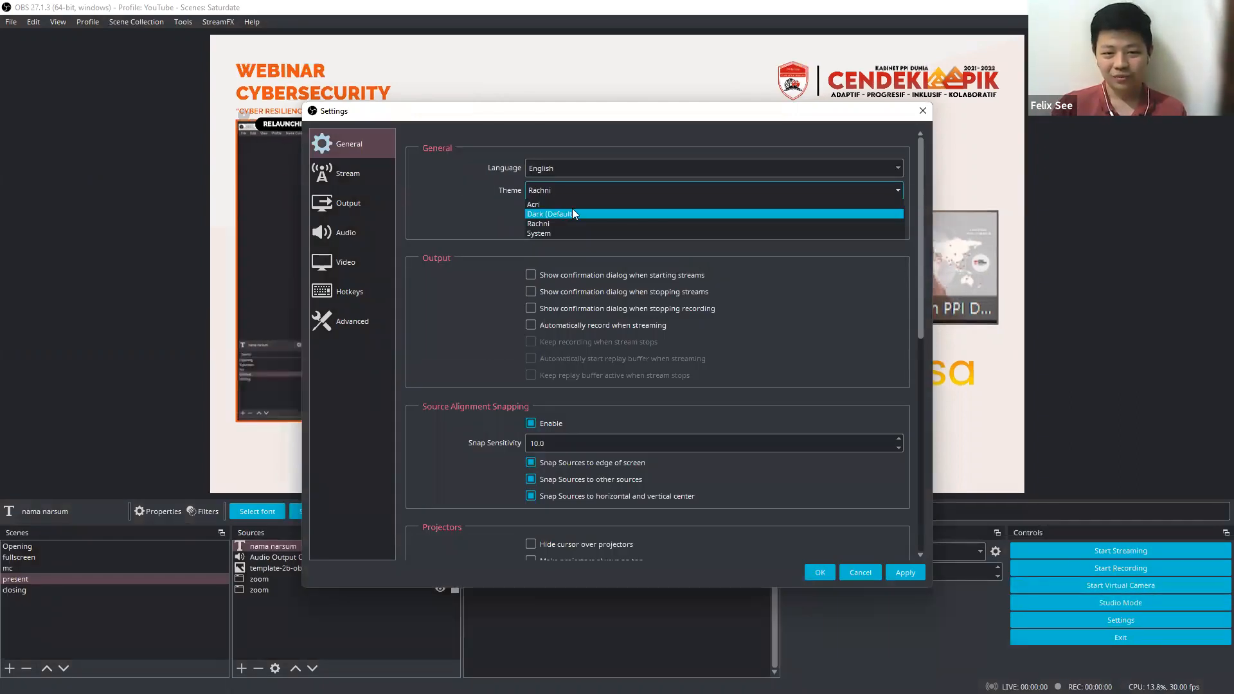
left_click(572, 210)
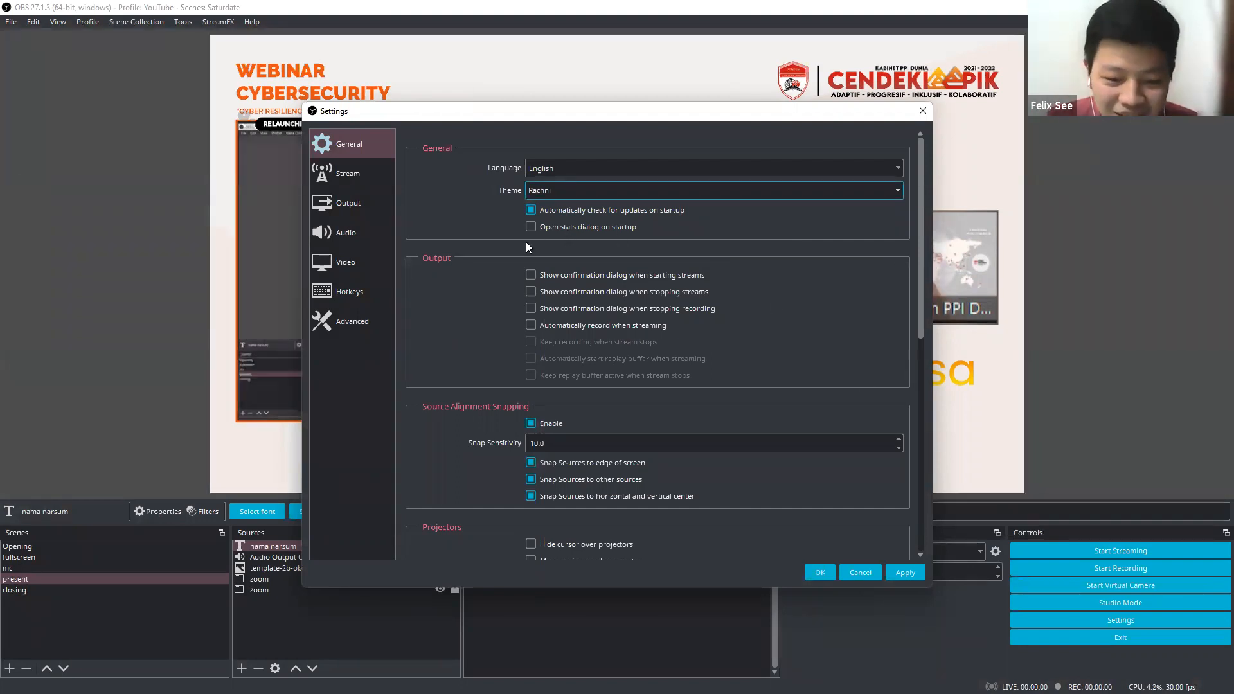
key("Up")
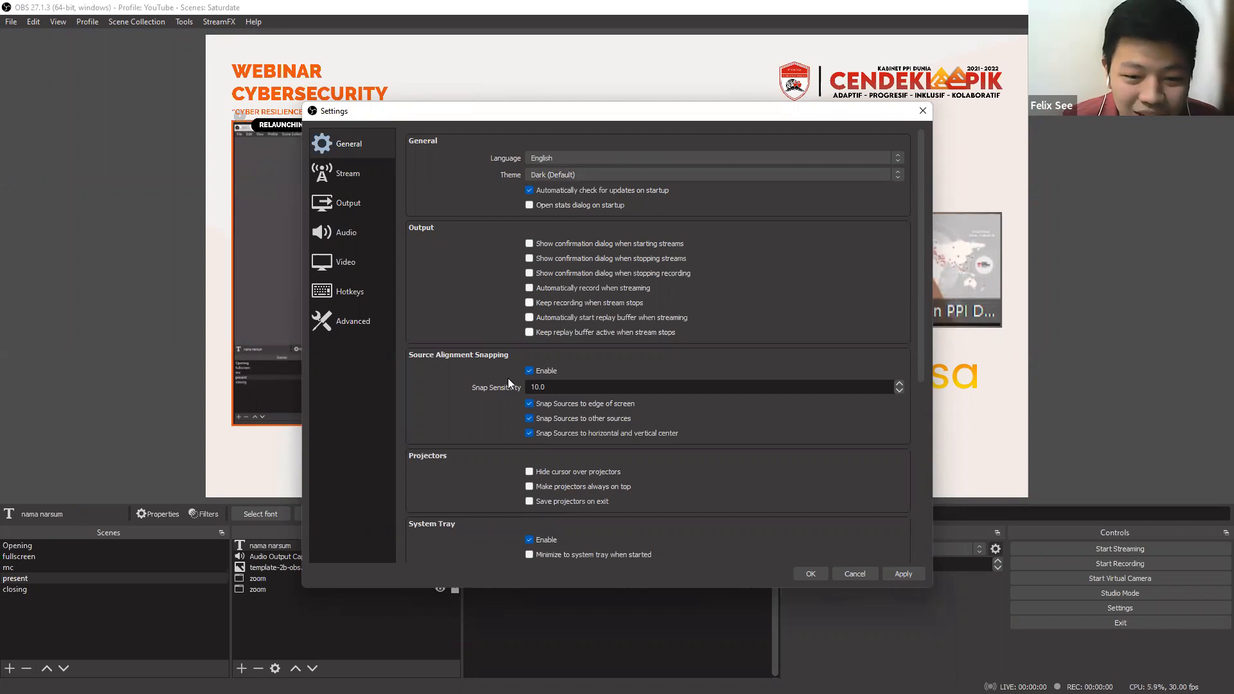
Review the remaining general settings down to Multiview, plus the streaming service and server settings.
scroll(492, 419, "down", 4)
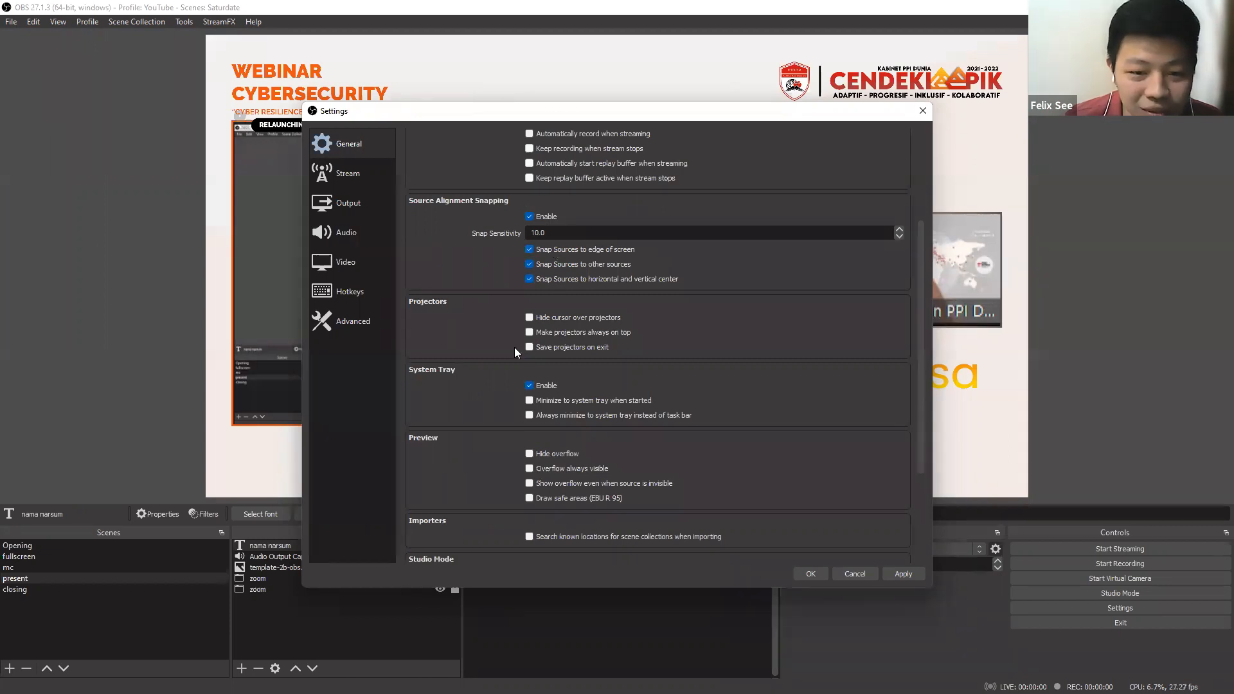
scroll(491, 400, "down", 4)
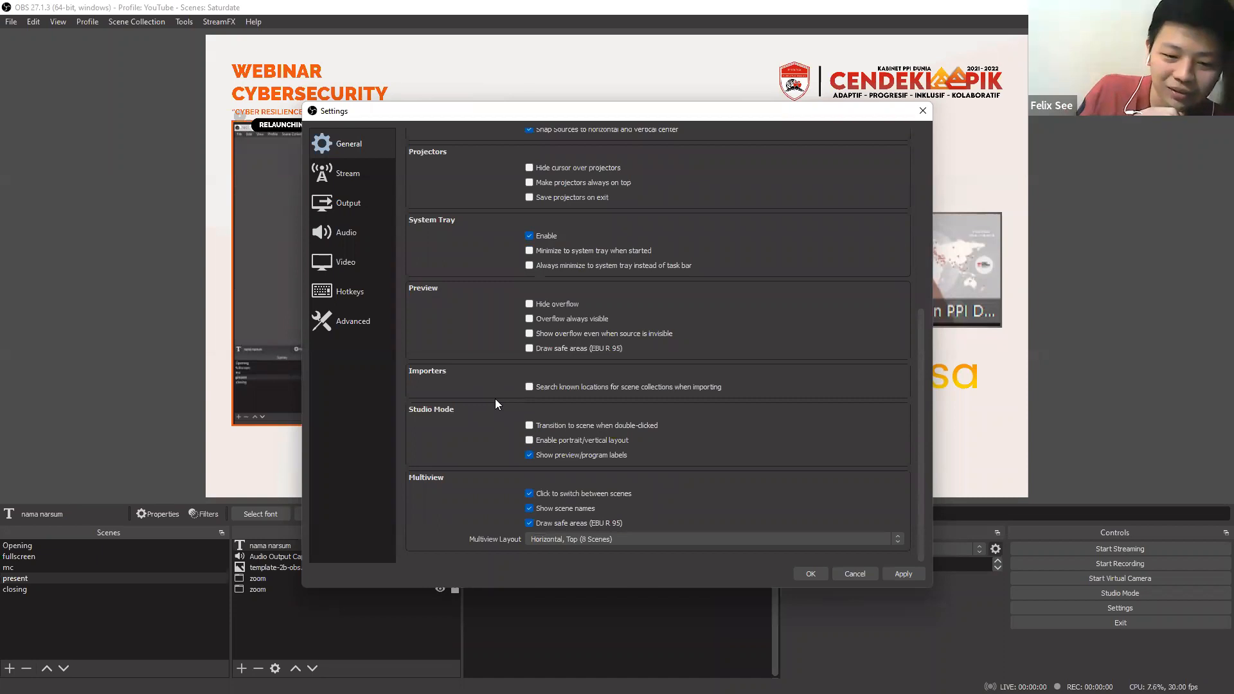
scroll(491, 400, "up", 8)
scroll(491, 400, "down", 8)
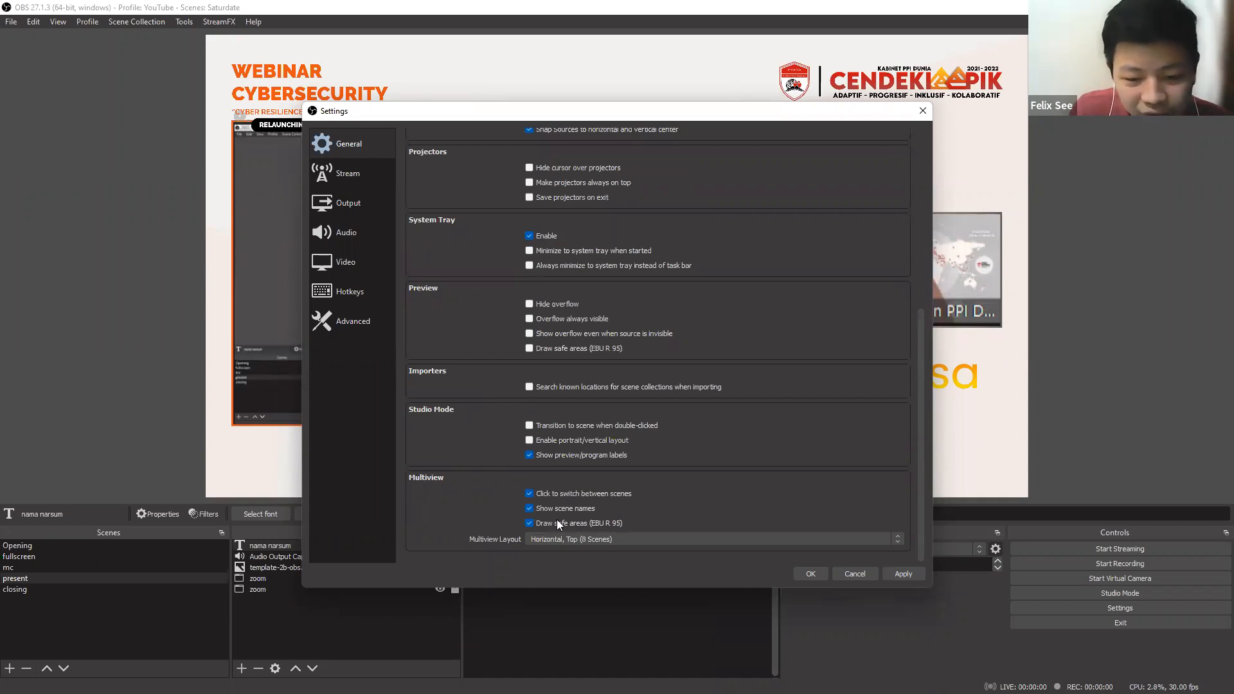
left_click(381, 174)
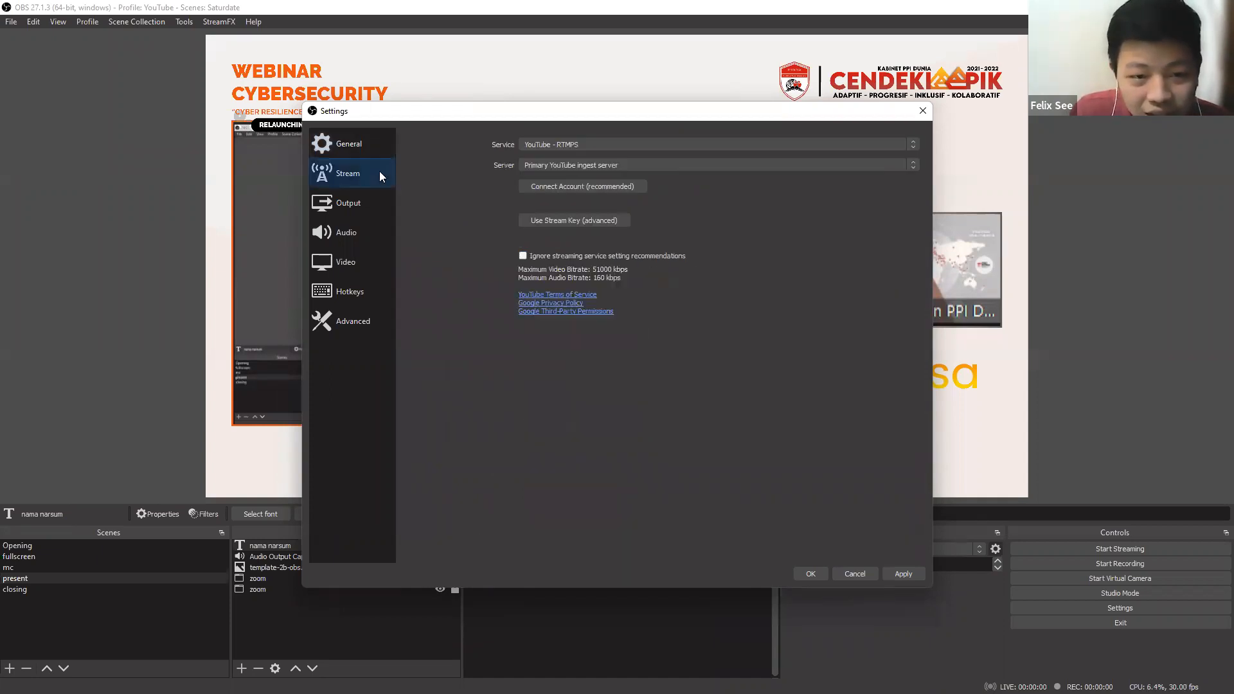
Set the recording format to mkv in the output settings.
left_click(366, 203)
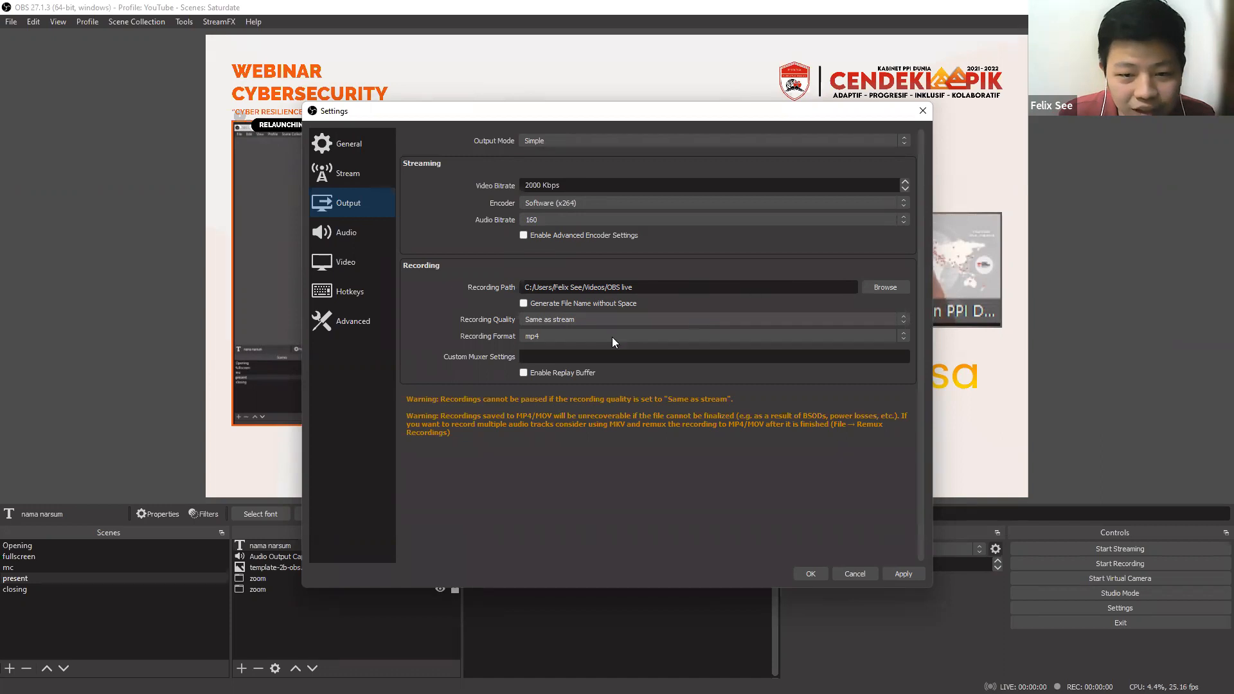
left_click(534, 336)
left_click(537, 371)
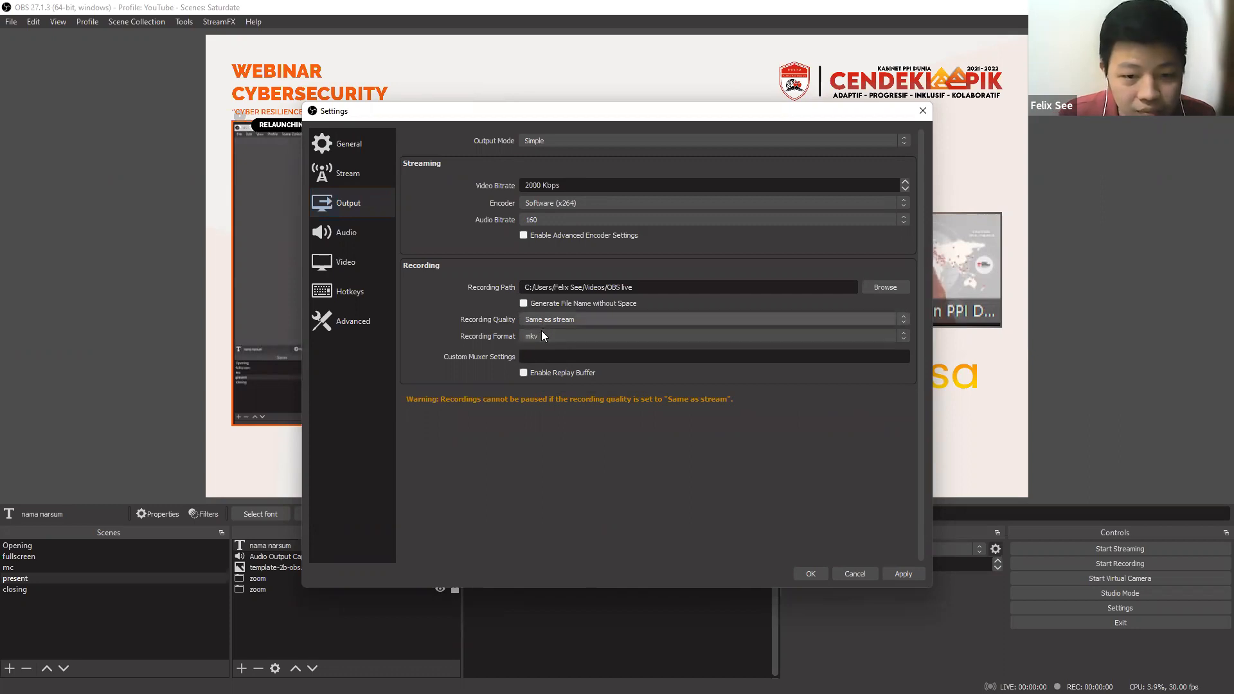
Review the audio settings and the base canvas resolution choices in the video settings.
left_click(370, 239)
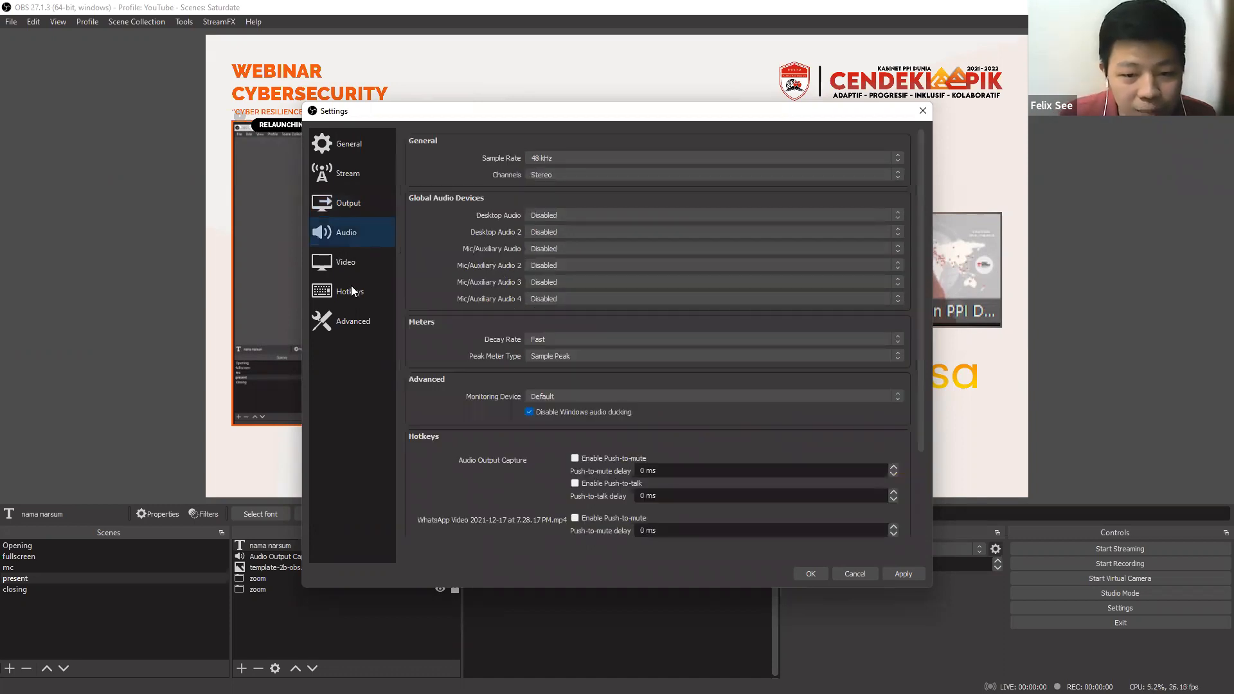
scroll(409, 282, "down", 3)
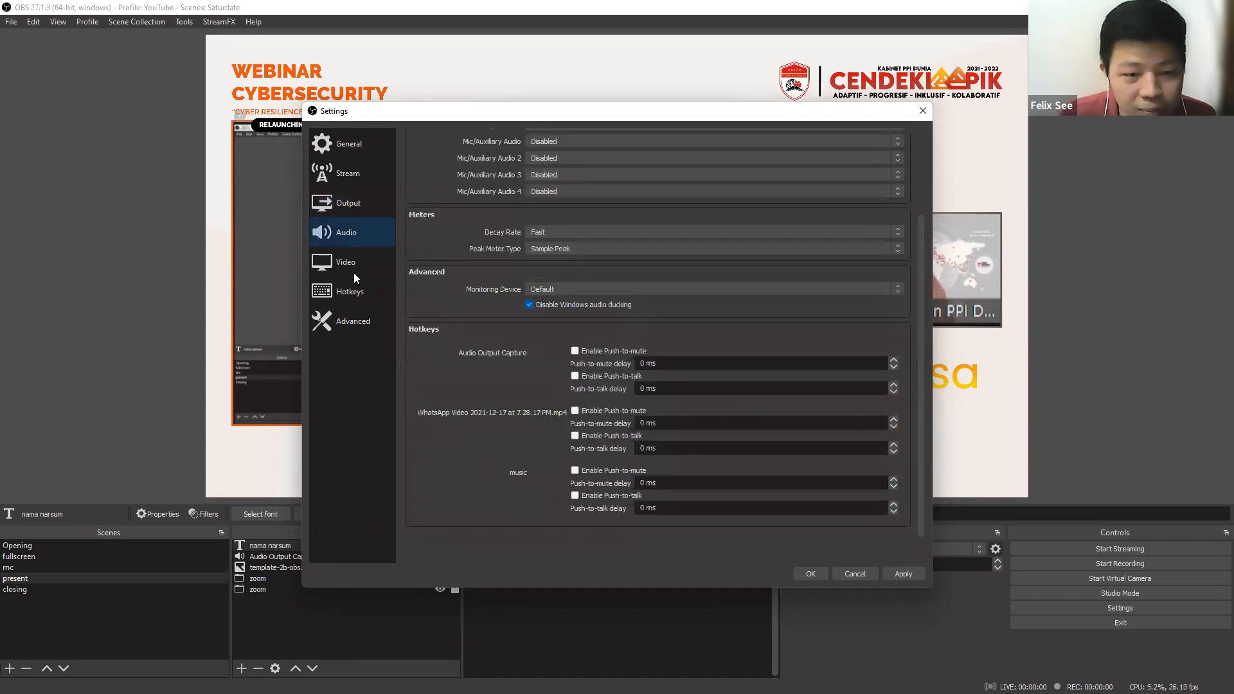
left_click(353, 272)
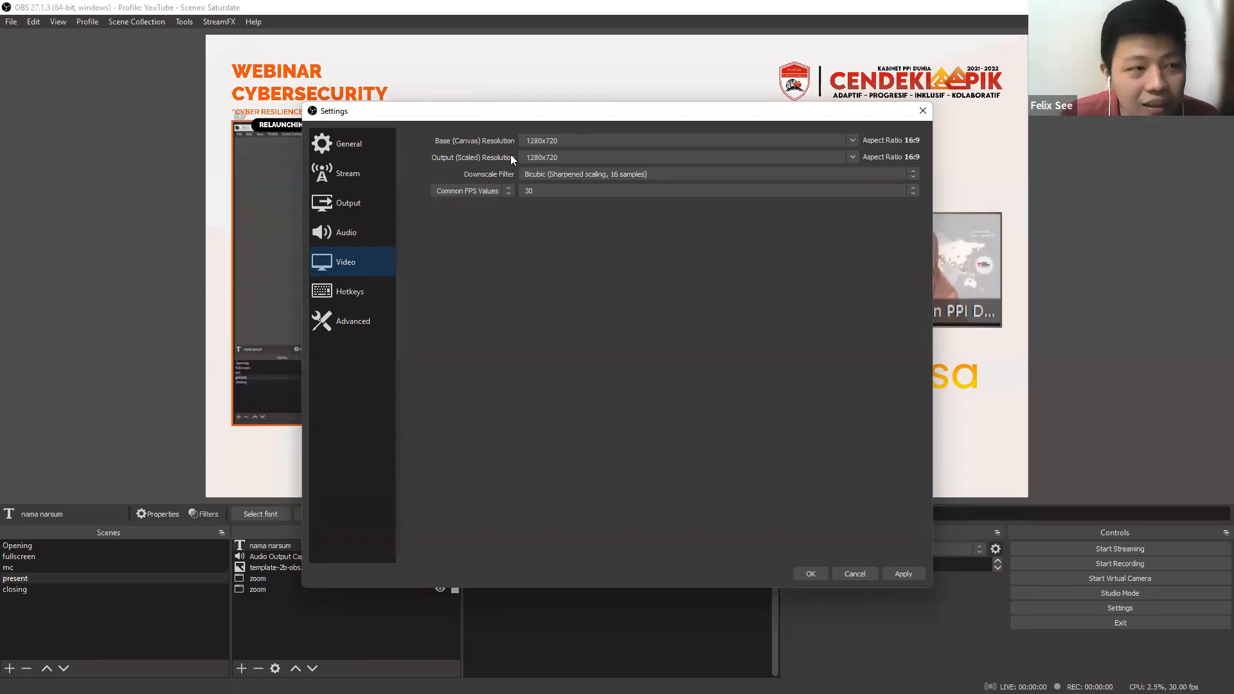
left_click(580, 140)
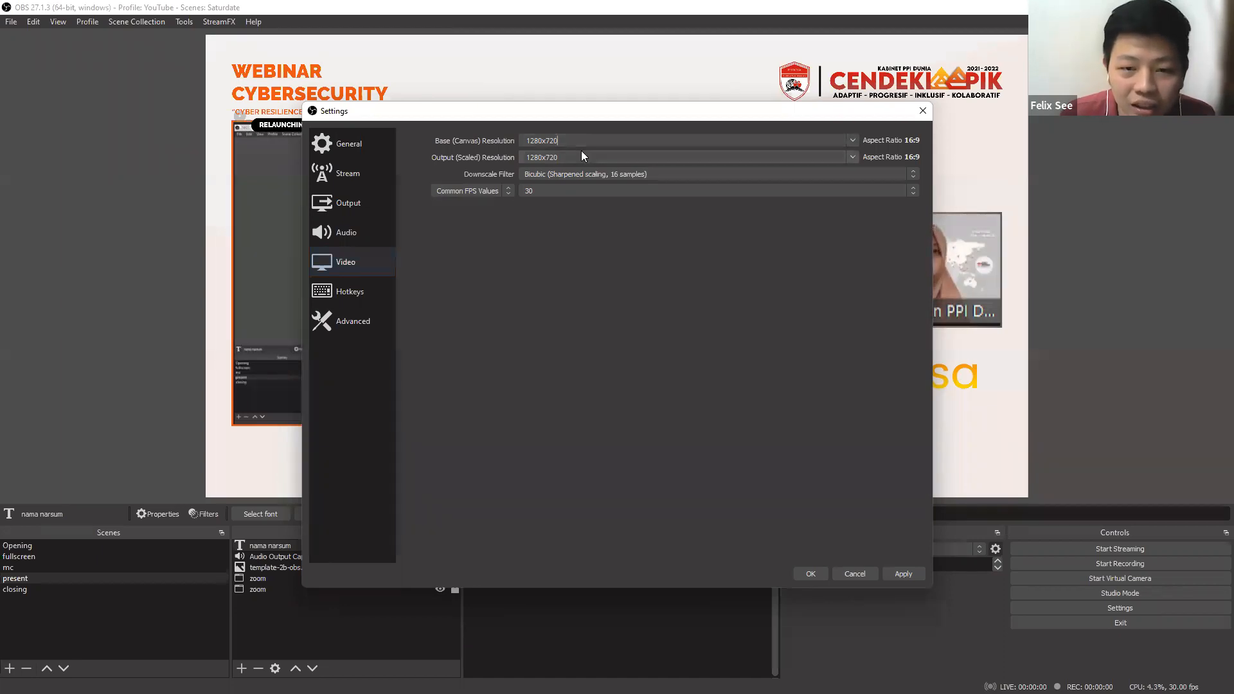
left_click(852, 140)
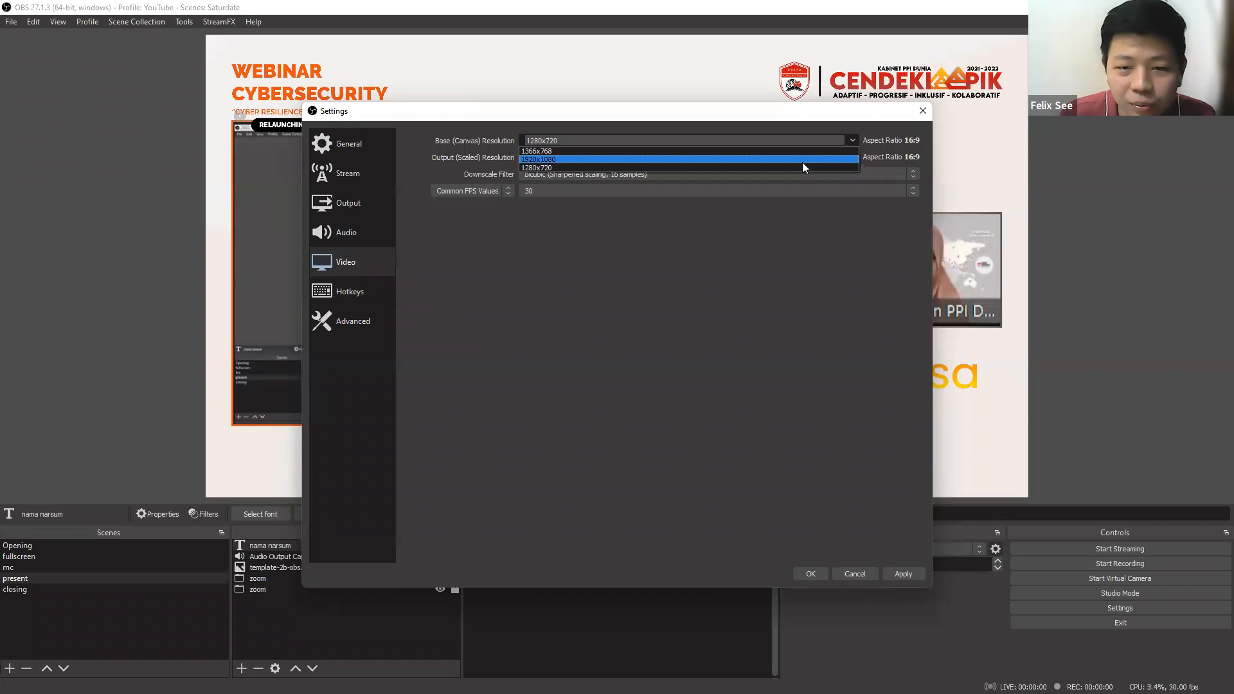
left_click(762, 226)
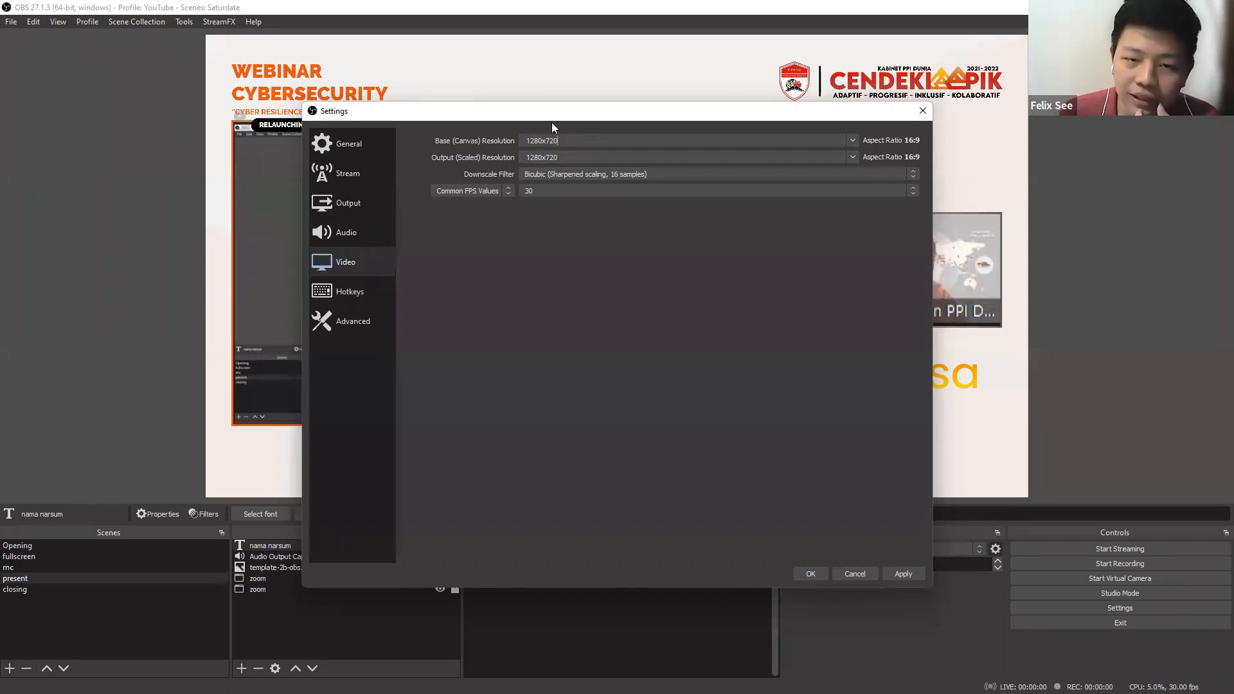
Try a base canvas resolution of 1920x1080, then set it back to 1280x720.
left_click(852, 141)
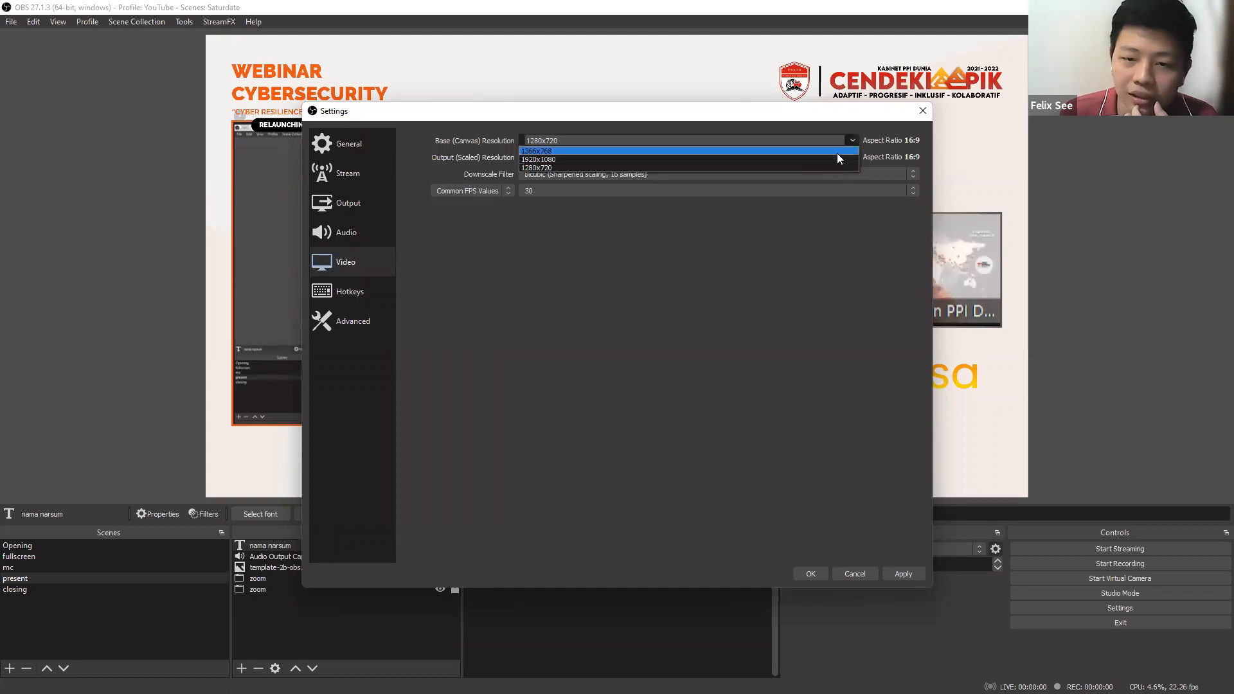
left_click(837, 159)
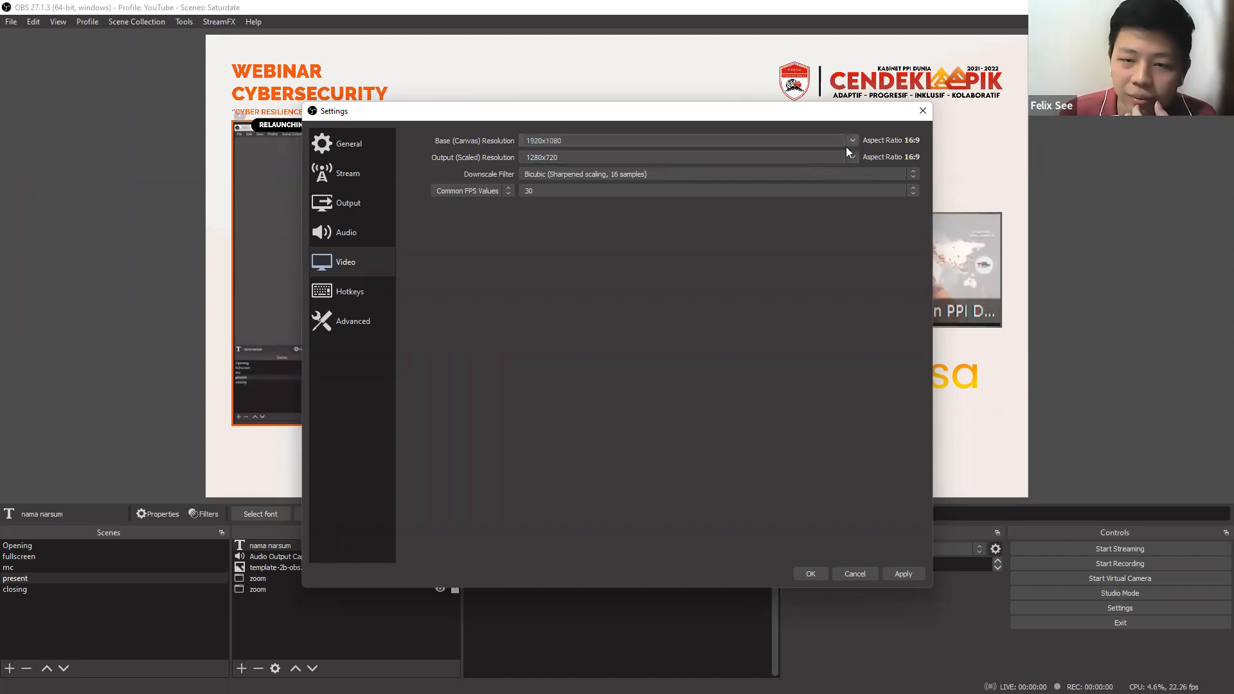
left_click(846, 143)
left_click(818, 166)
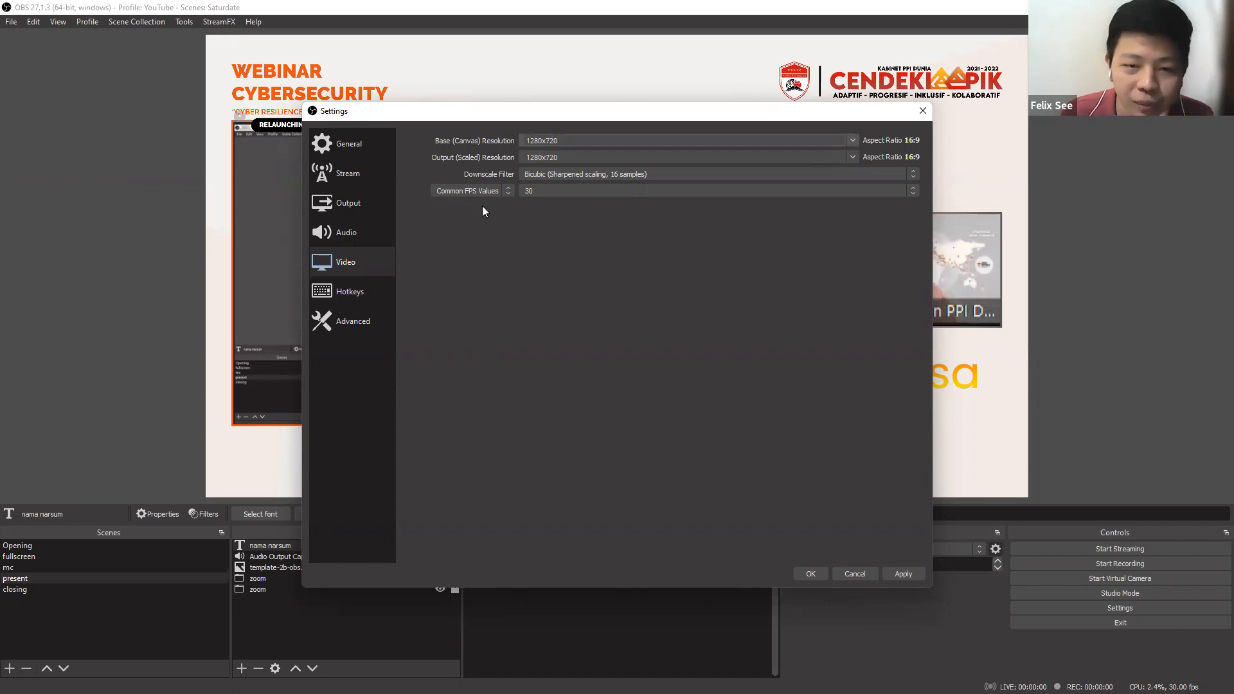
Look through the hotkey settings for the streaming, recording and scene actions.
left_click(384, 290)
scroll(508, 218, "down", 15)
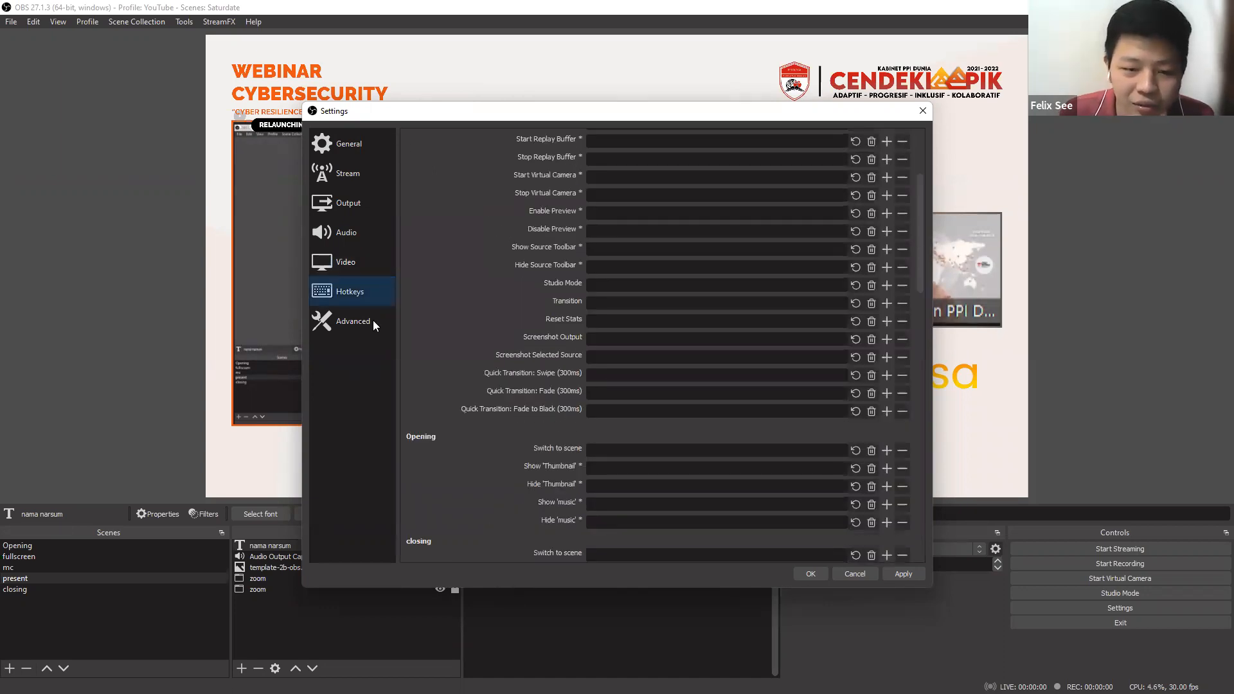
scroll(436, 287, "up", 15)
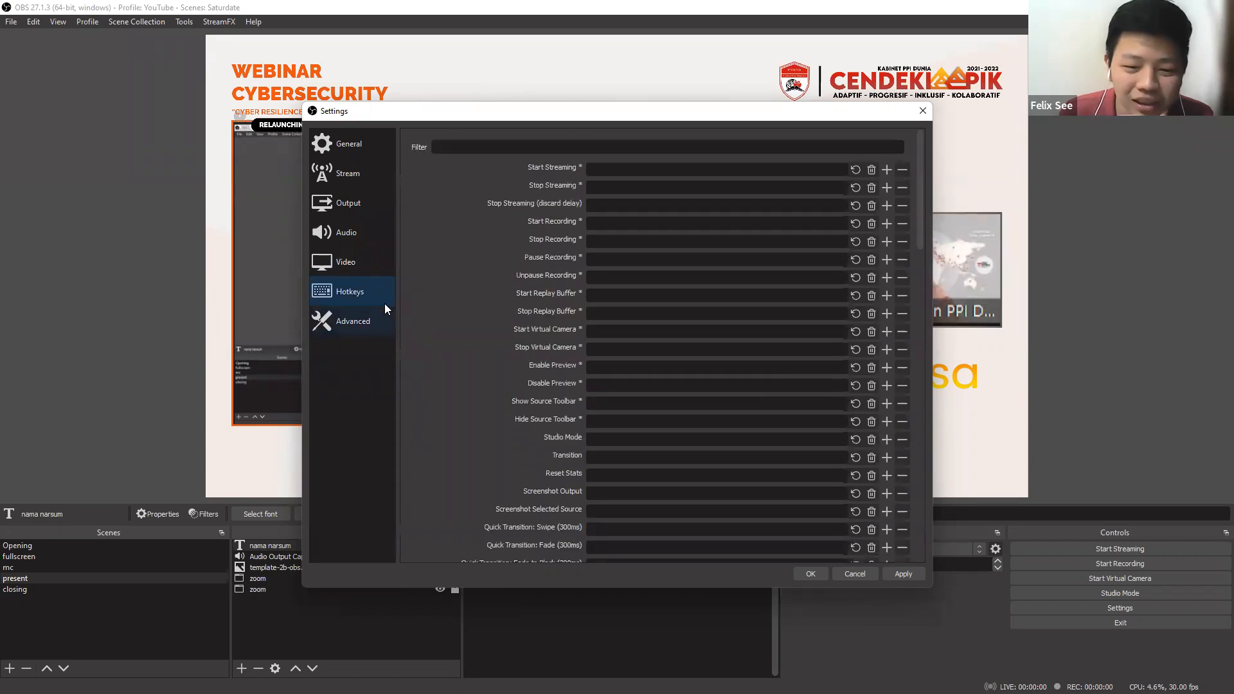
Look through the rest of the hotkey list and the advanced settings for recording, stream delay, reconnecting and network.
scroll(456, 284, "down", 15)
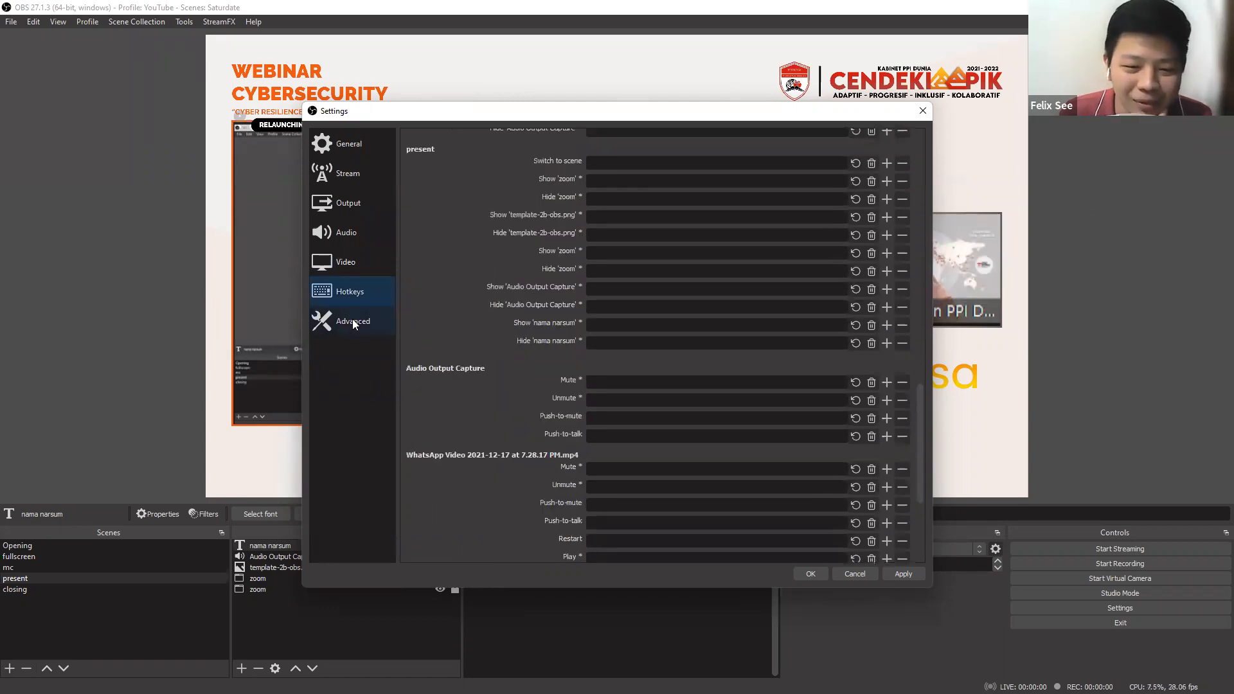
left_click(364, 316)
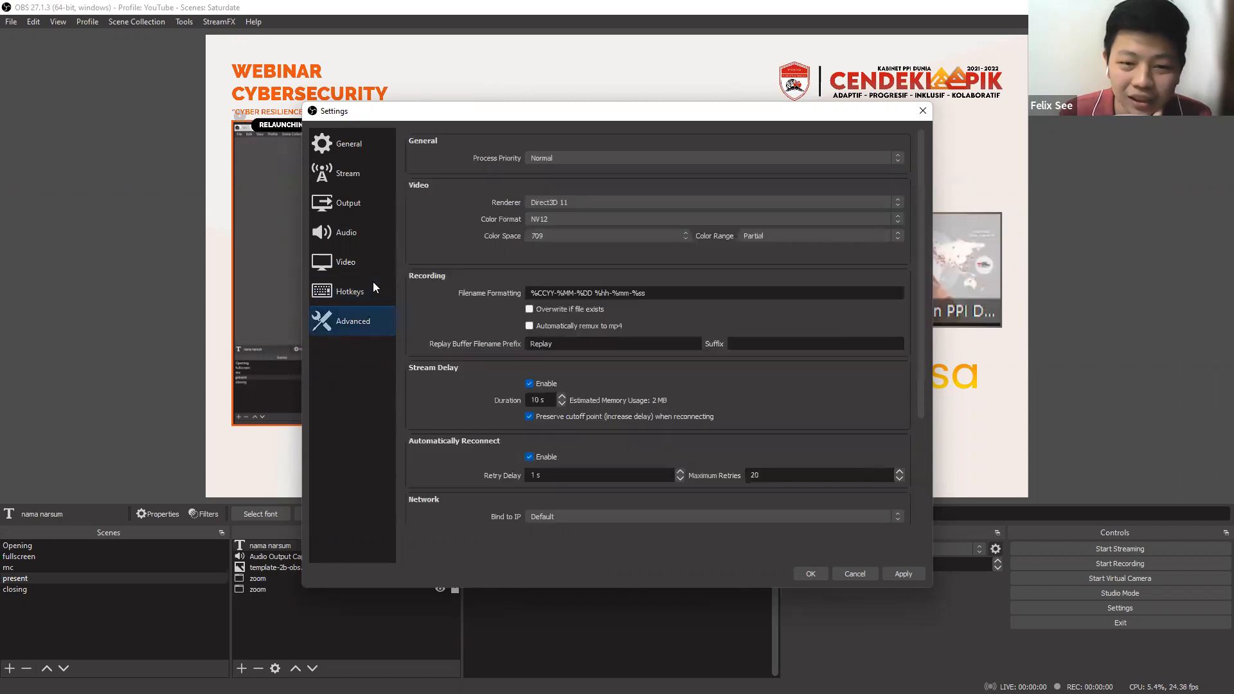
scroll(438, 241, "down", 4)
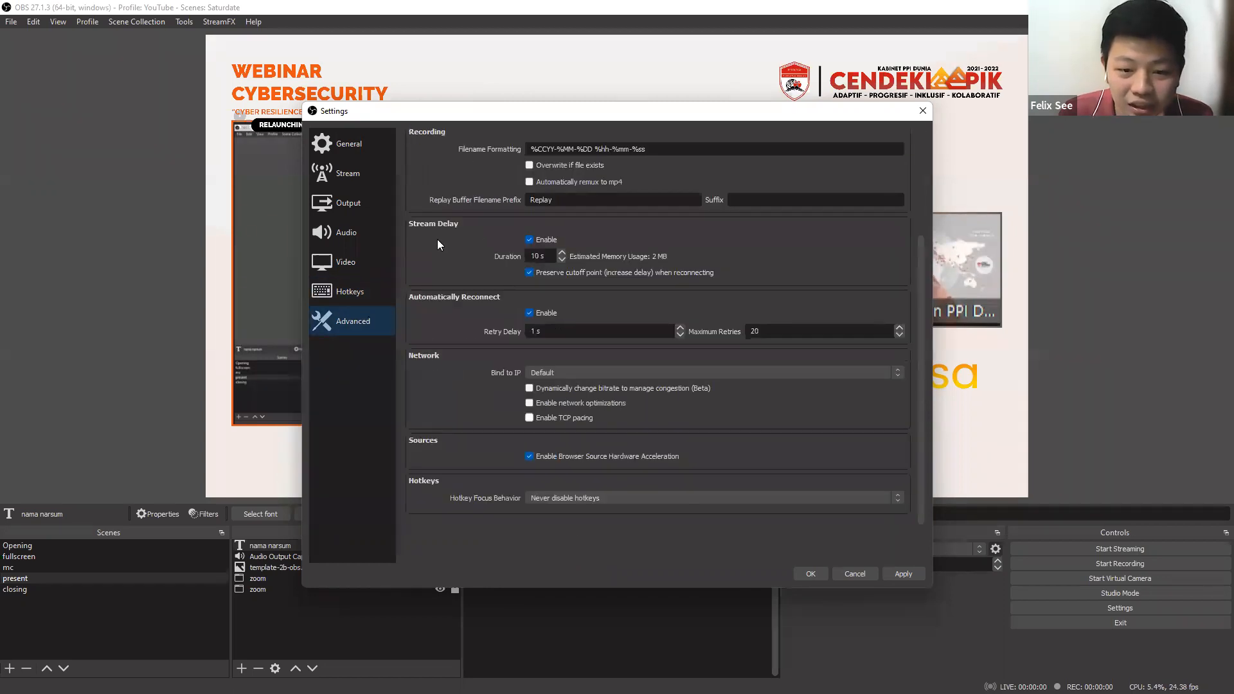
scroll(437, 244, "up", 4)
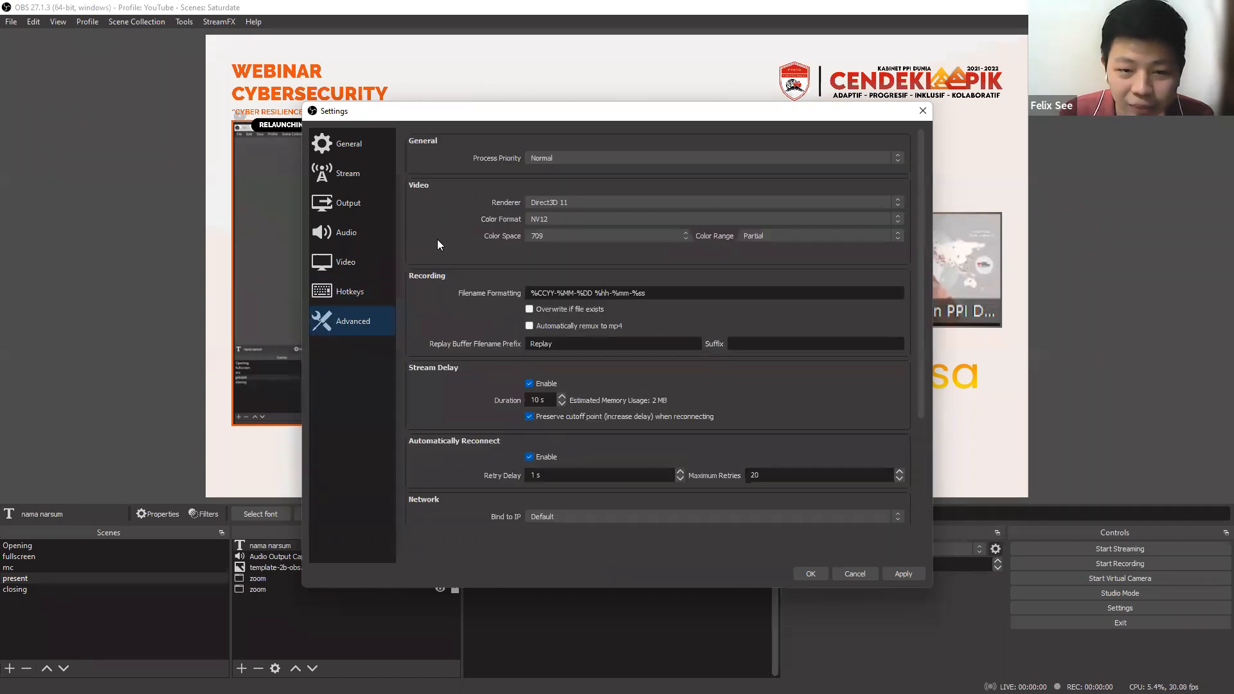
Choose YouTube - RTMPS as the streaming service and switch the connection method to using a stream key.
left_click(352, 173)
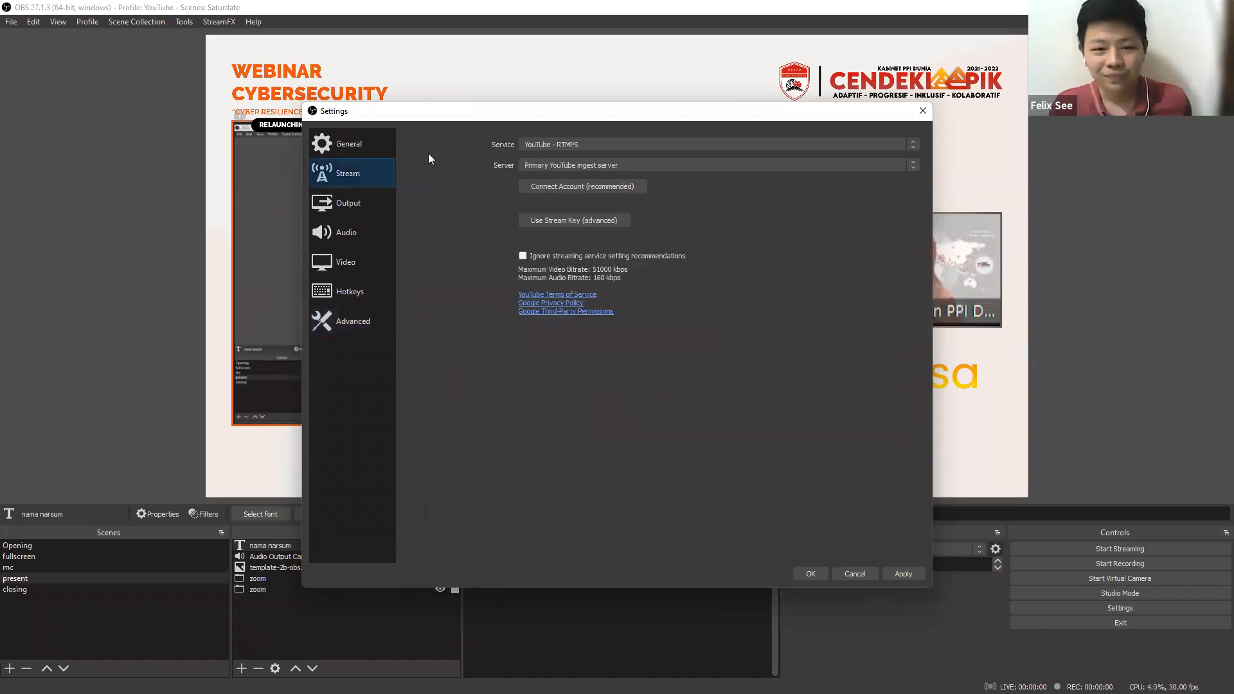
left_click(603, 144)
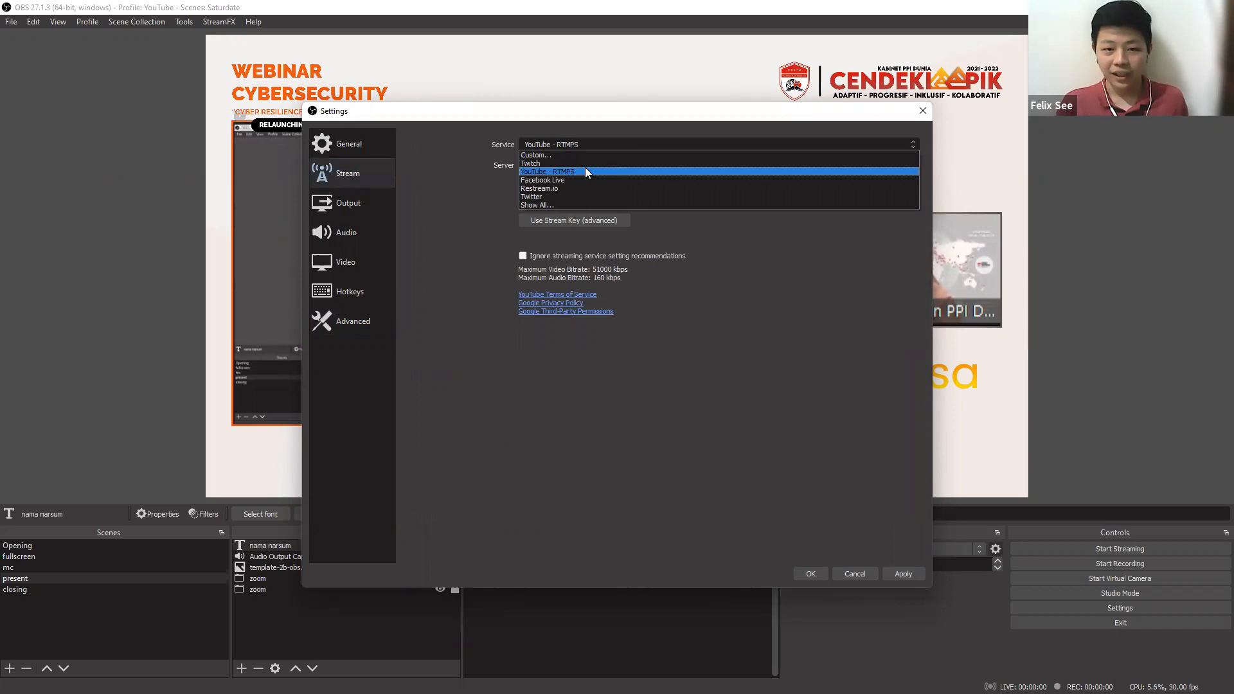
left_click(585, 168)
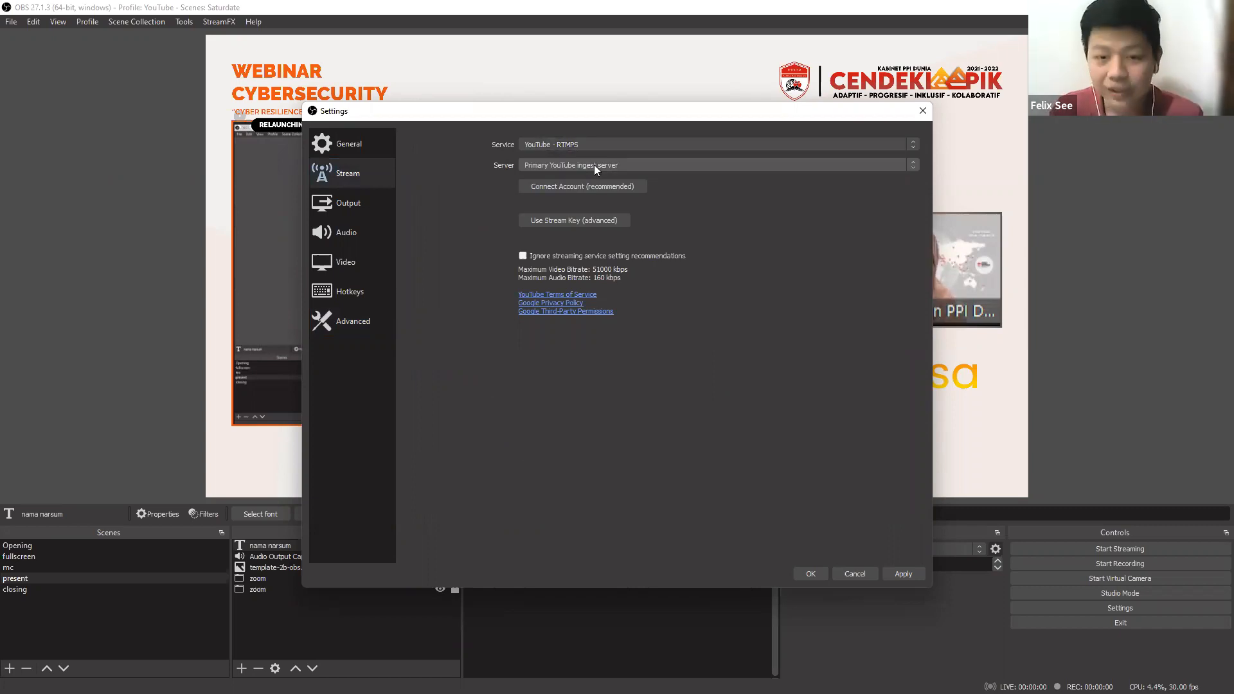
left_click(590, 226)
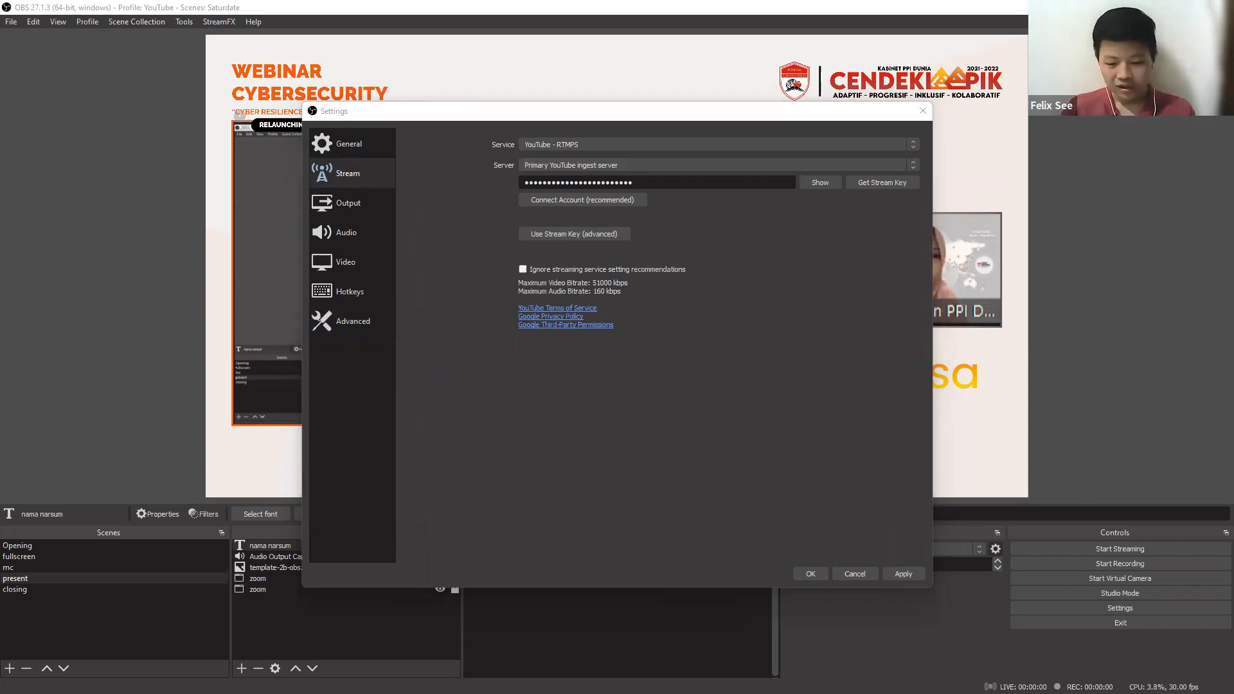
Switch to the PPI Dunia Channel page in the browser and open YouTube Studio for the channel.
left_click_drag(232, 4, 232, 0)
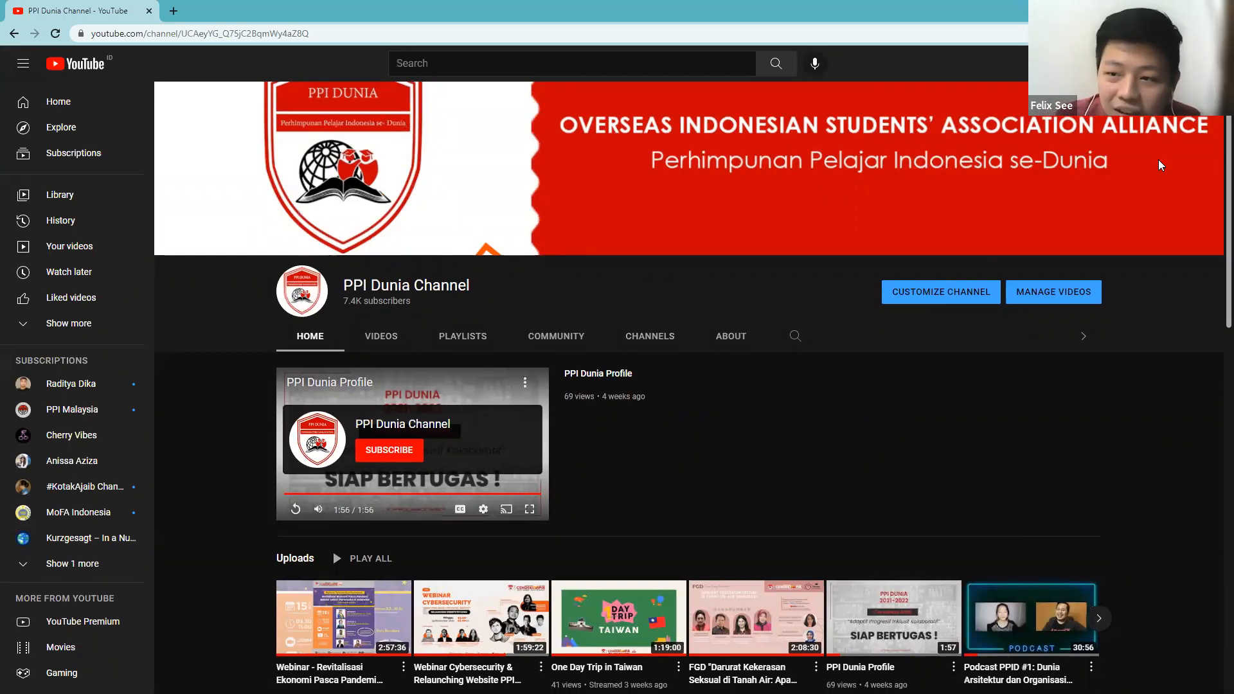
left_click(1199, 64)
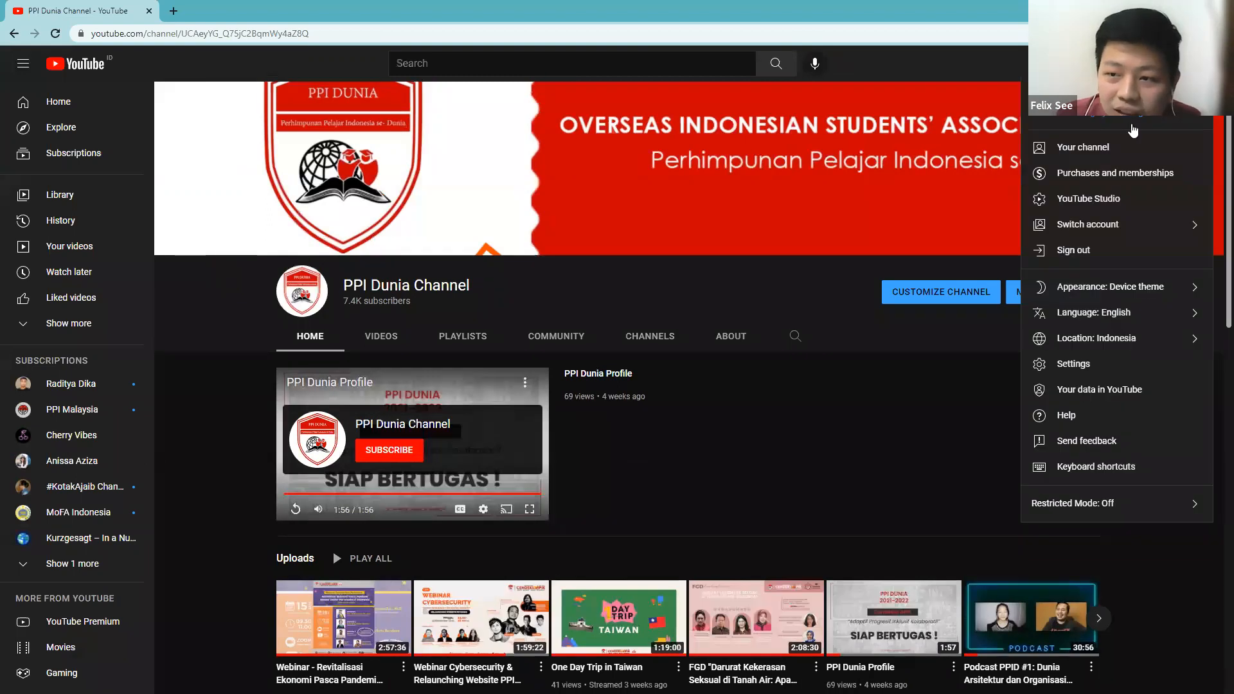
left_click(1095, 64)
left_click(1199, 64)
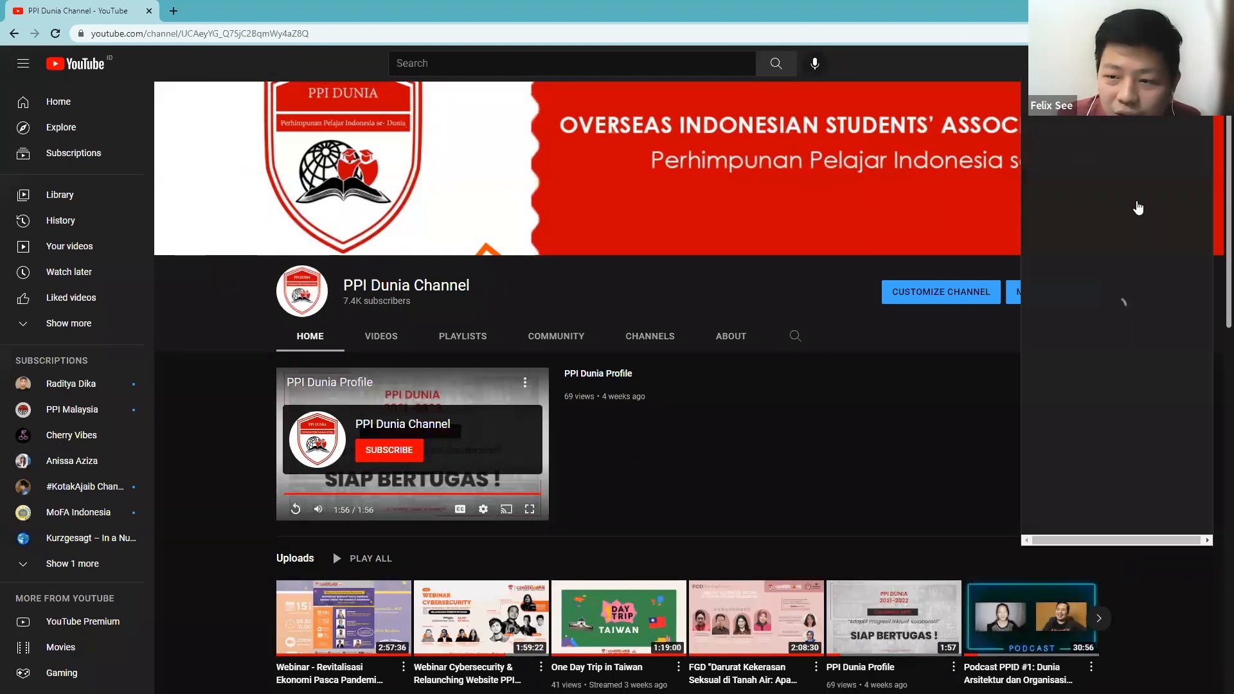
left_click(1122, 203)
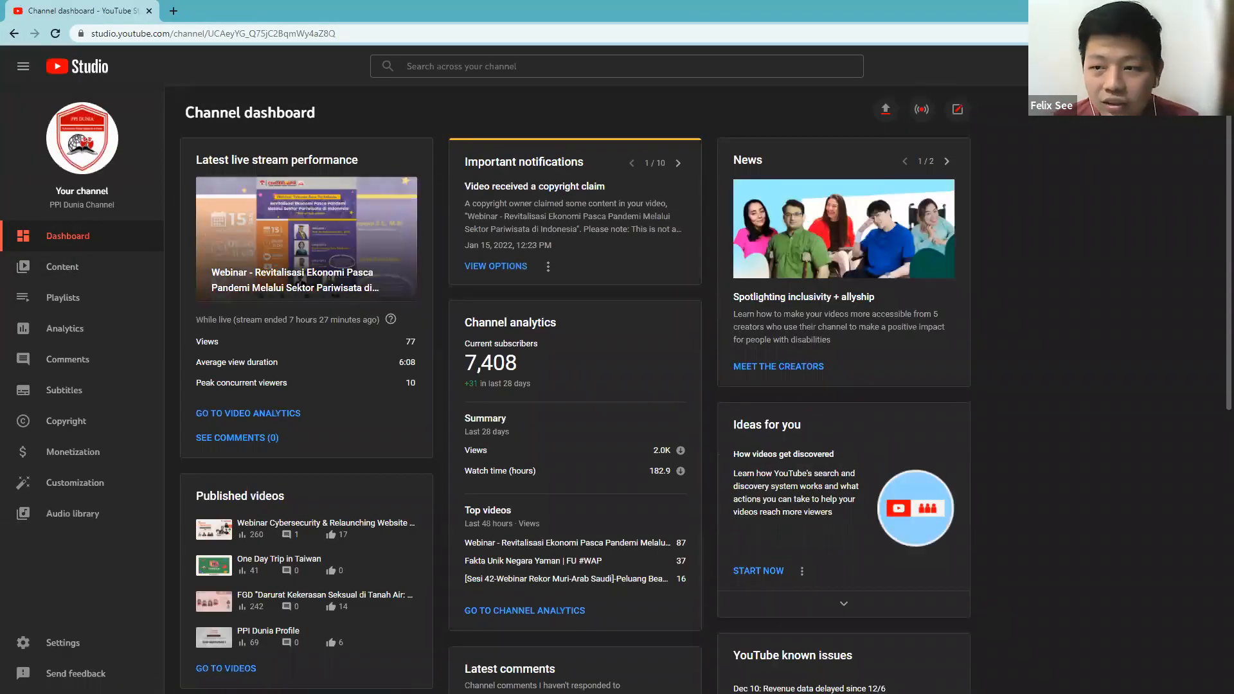
Go from the channel dashboard to the live streaming control room and open its stream management page.
left_click(62, 267)
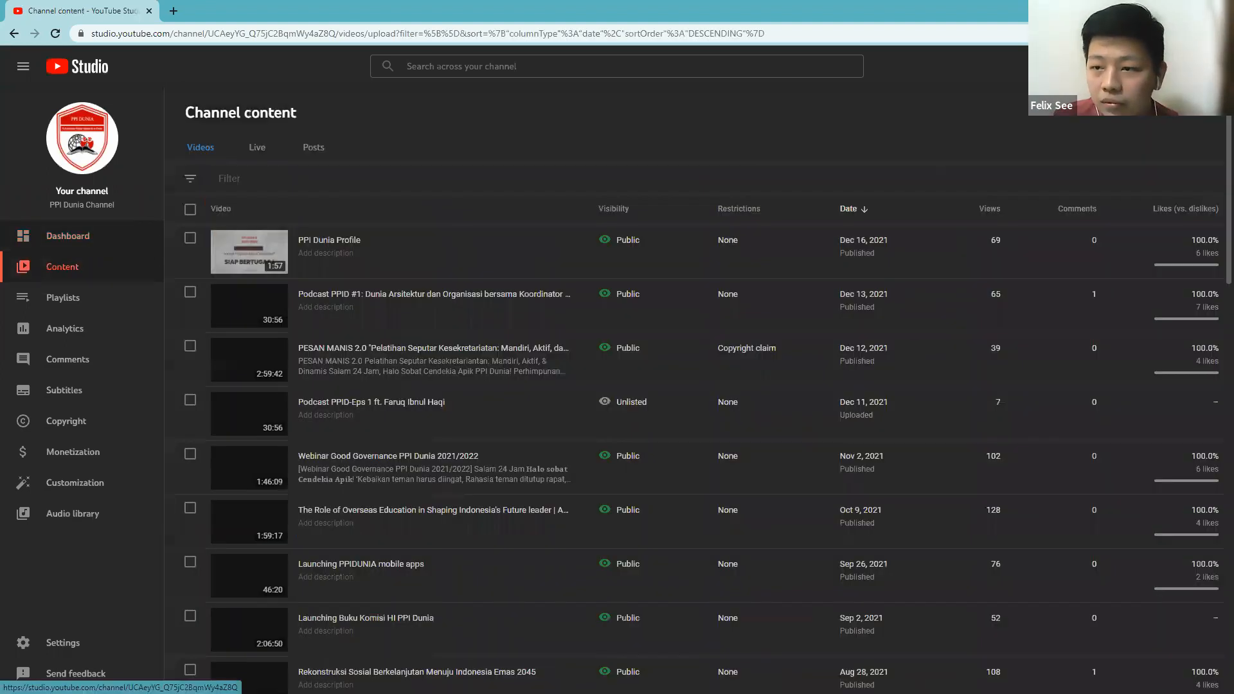
left_click(93, 242)
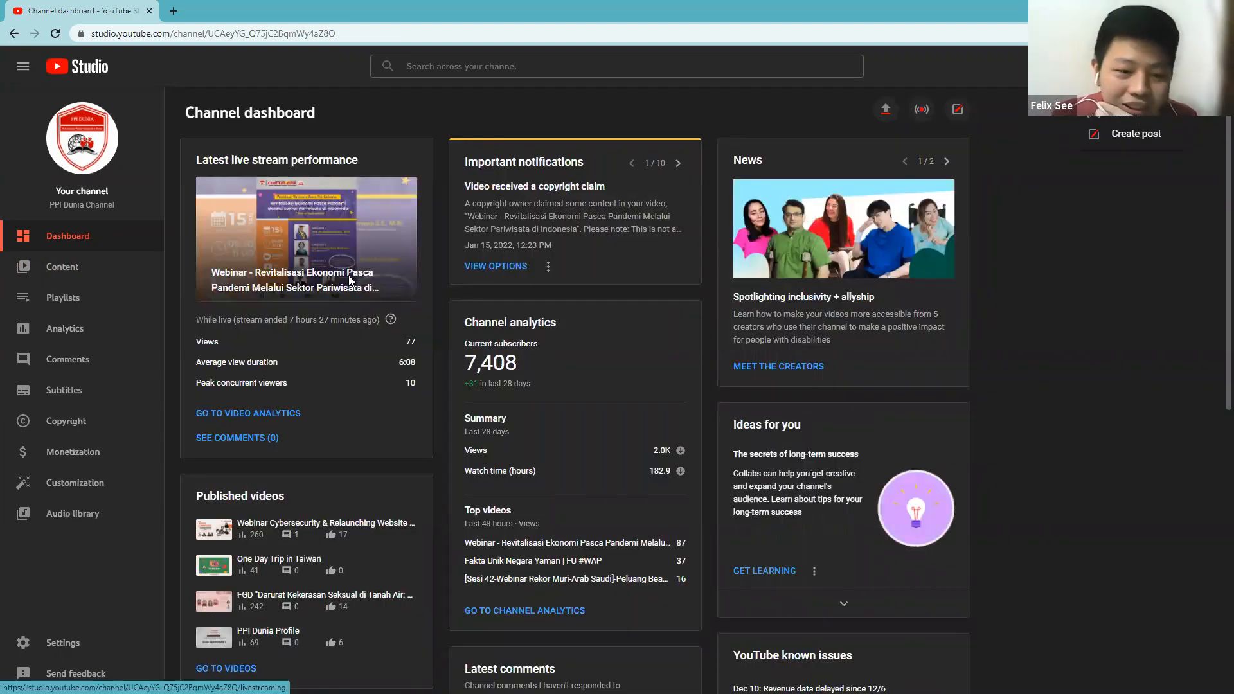
left_click(1122, 111)
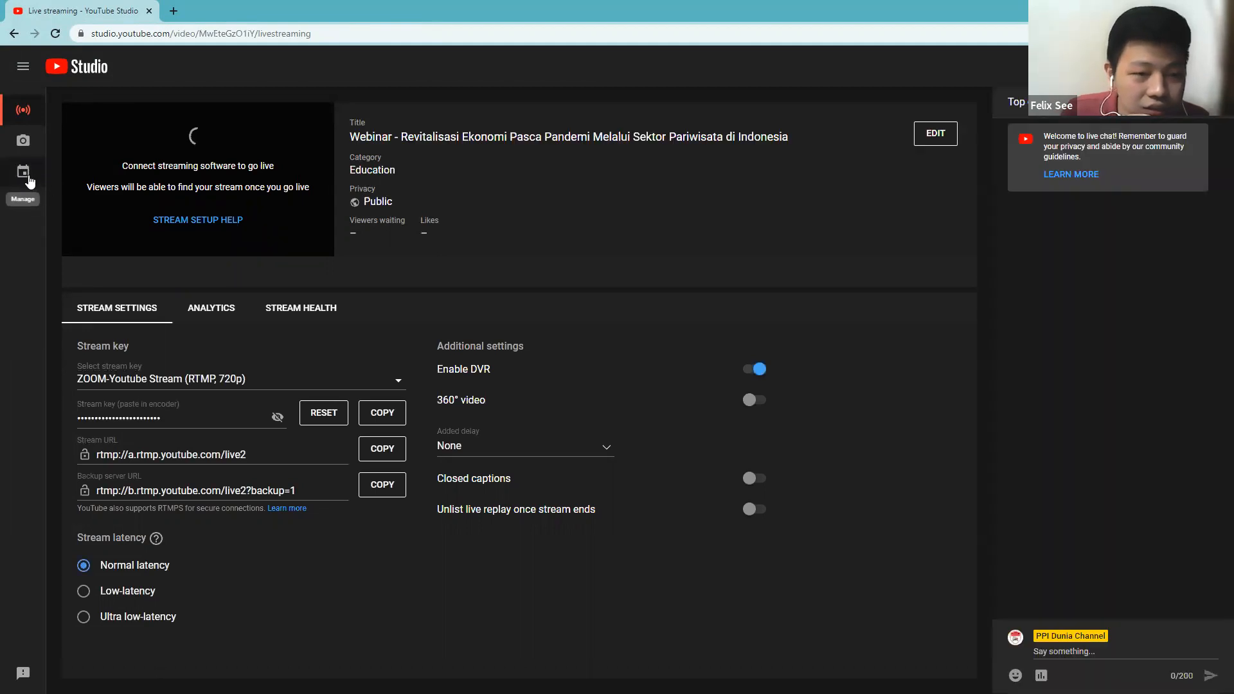
left_click(29, 181)
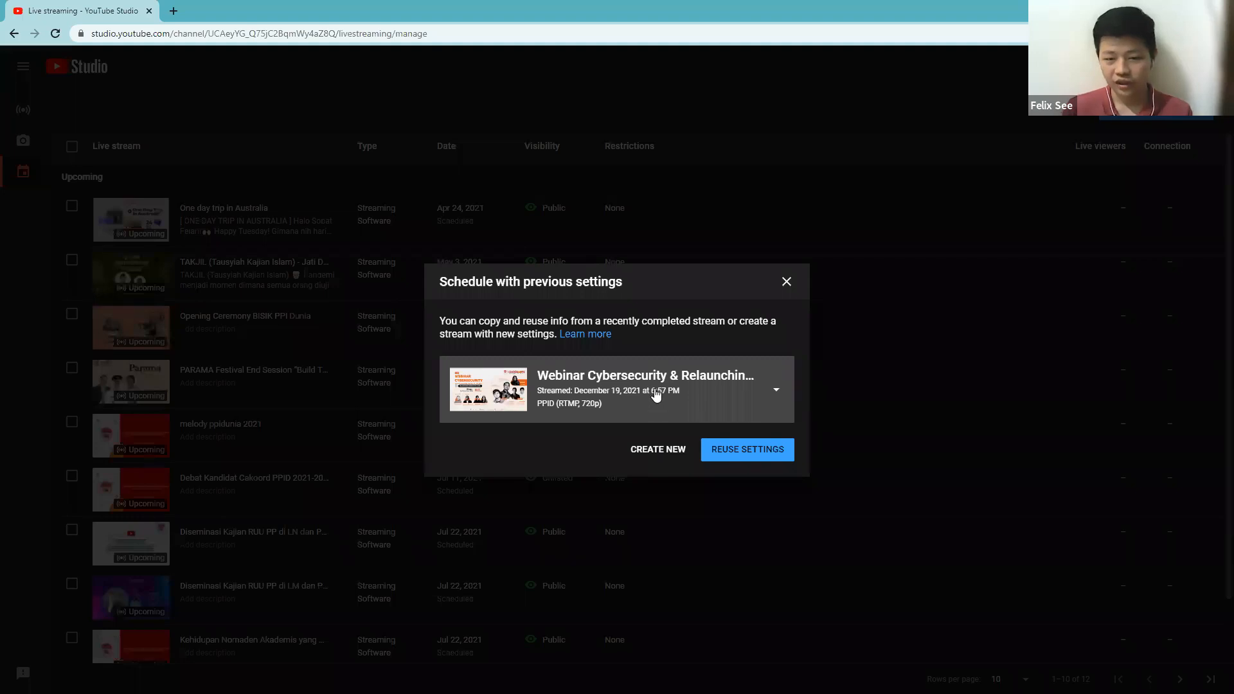
Create a new scheduled stream instead of reusing earlier settings, with the title "Demo" and the description "halo".
left_click(657, 449)
left_click(471, 247)
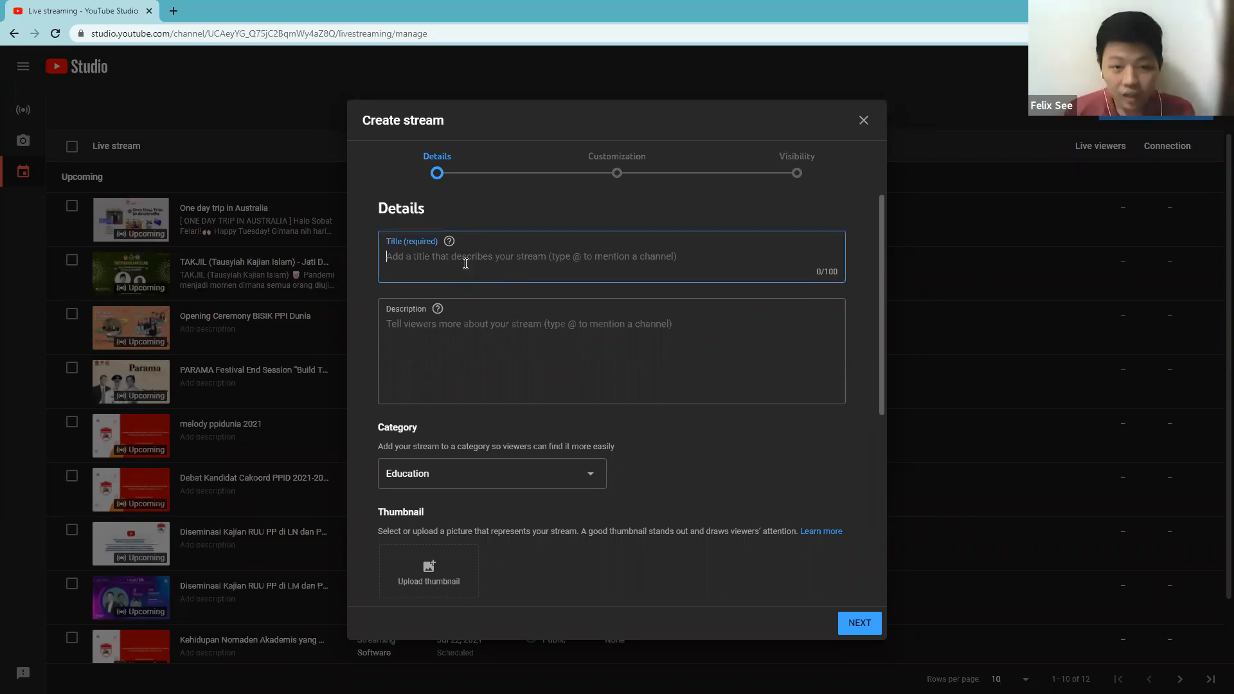
type("T")
key("BackSpace")
type("Demo")
left_click(445, 327)
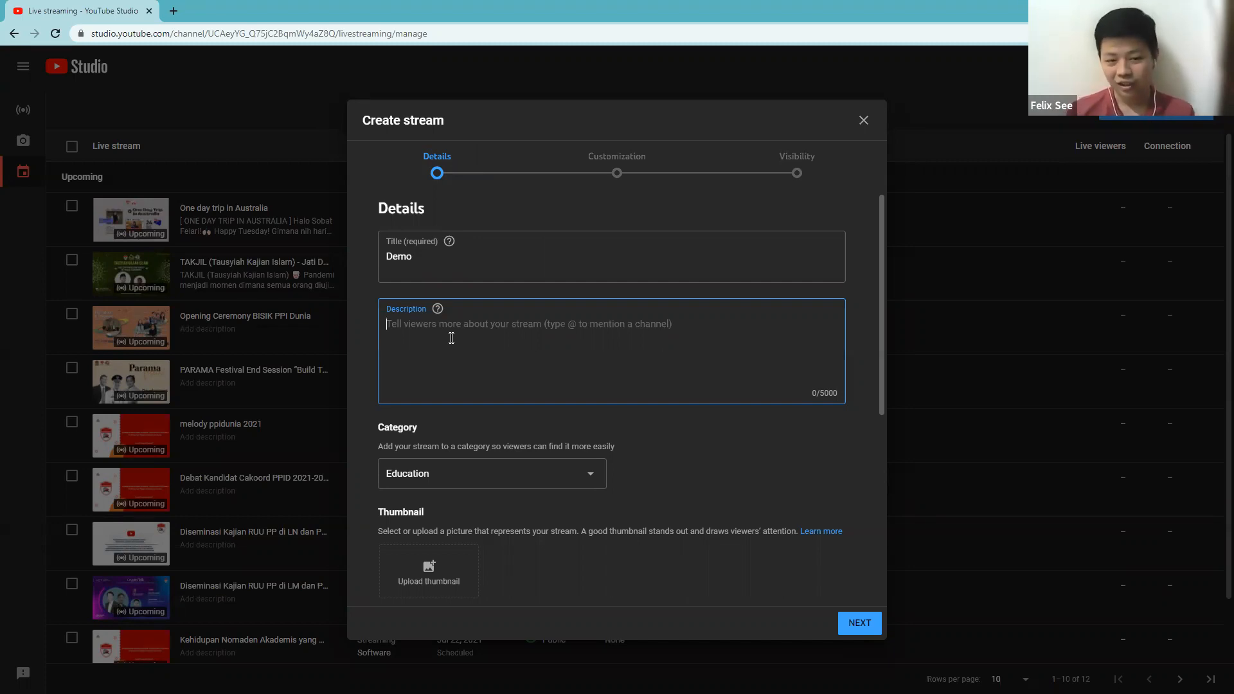
type("halo")
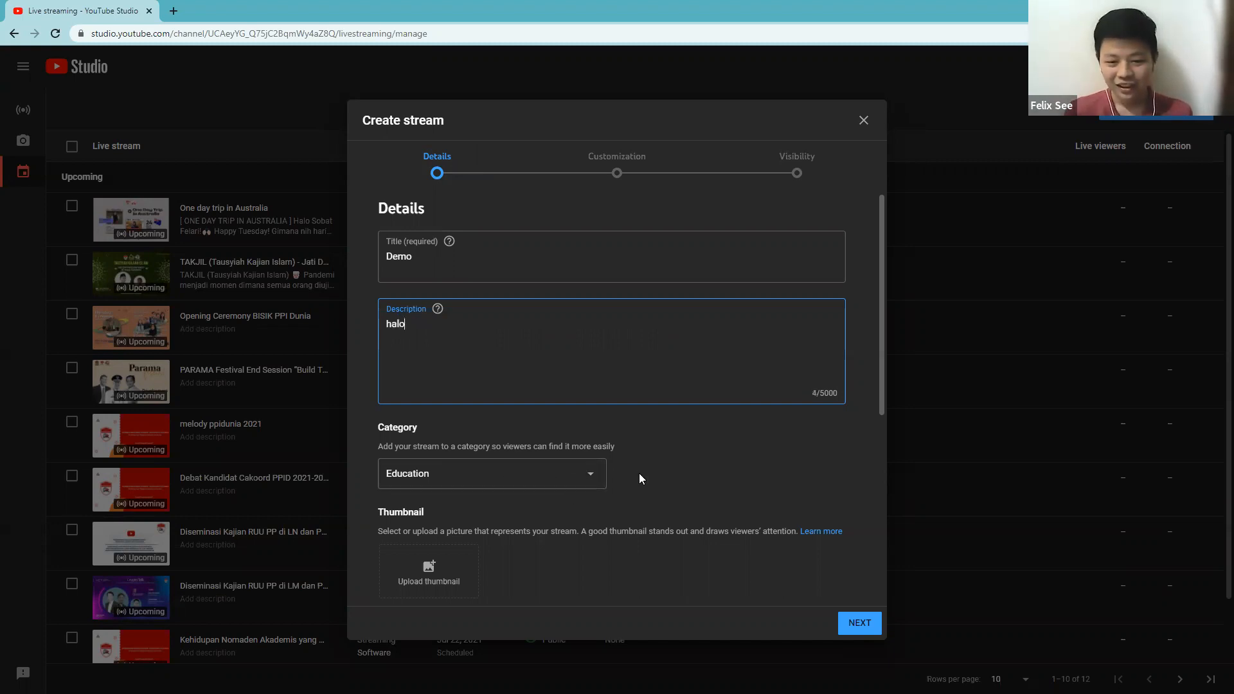
Upload thumbnail-youtube-v2.png from the Cyber webinar folder as the stream's thumbnail.
scroll(638, 473, "down", 4)
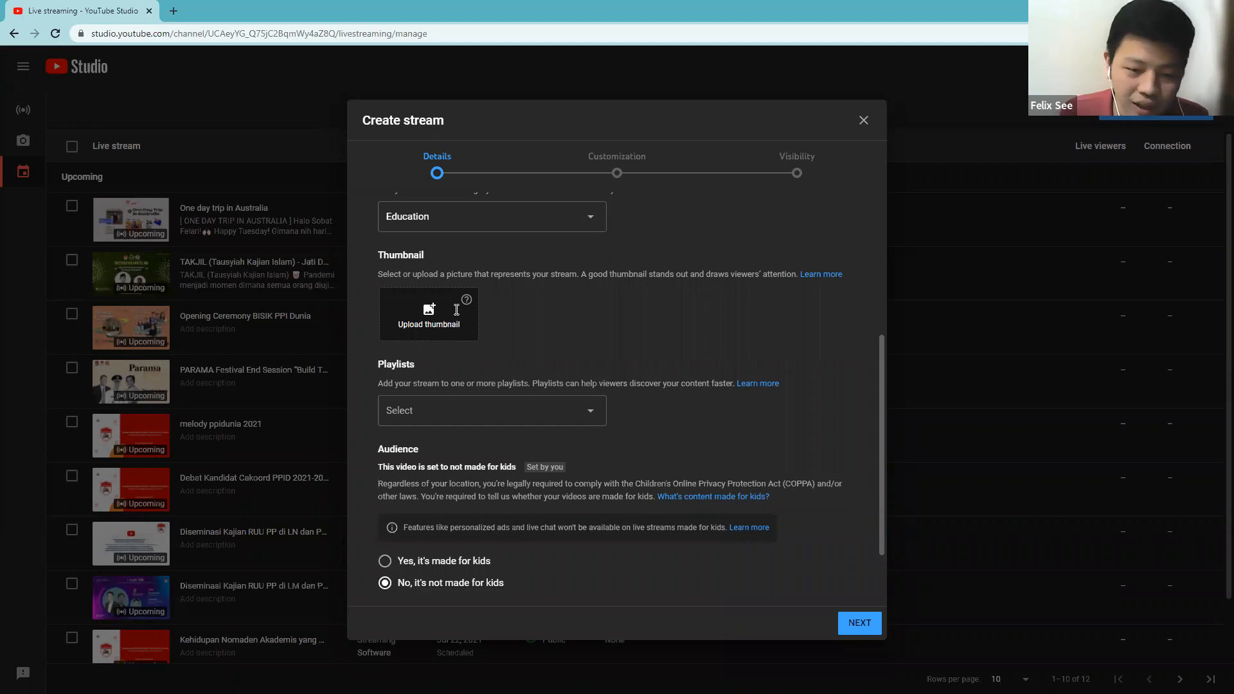
left_click(457, 308)
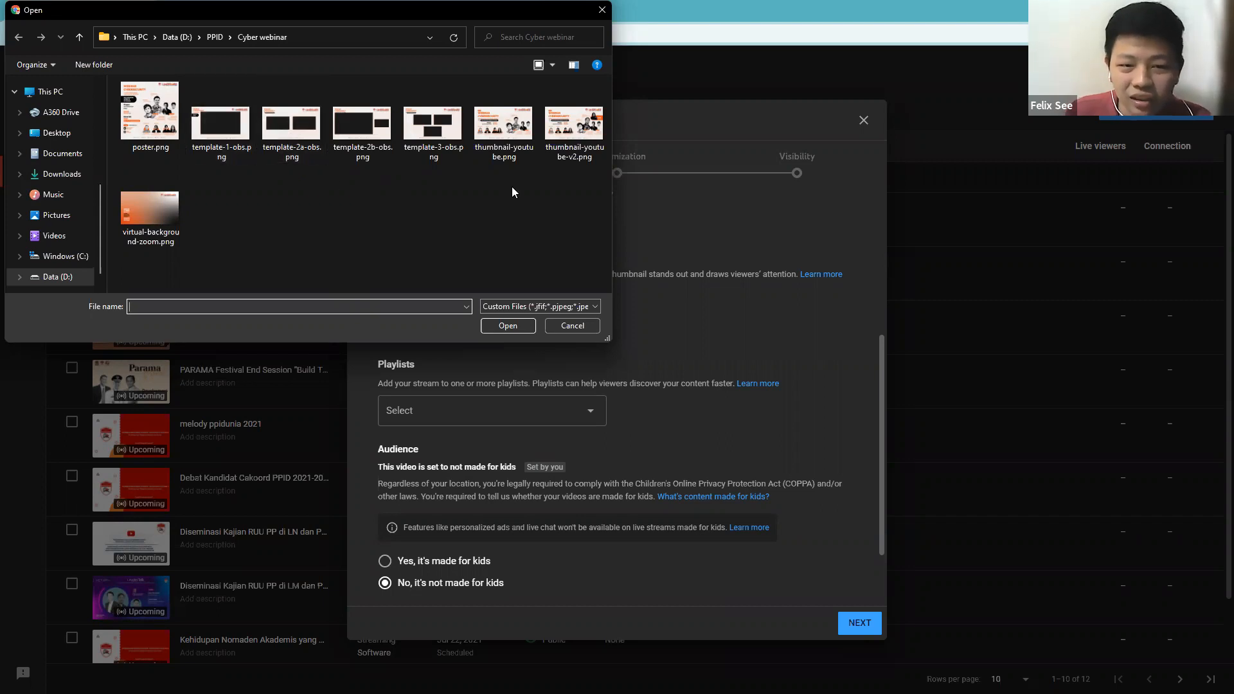
double_click(567, 129)
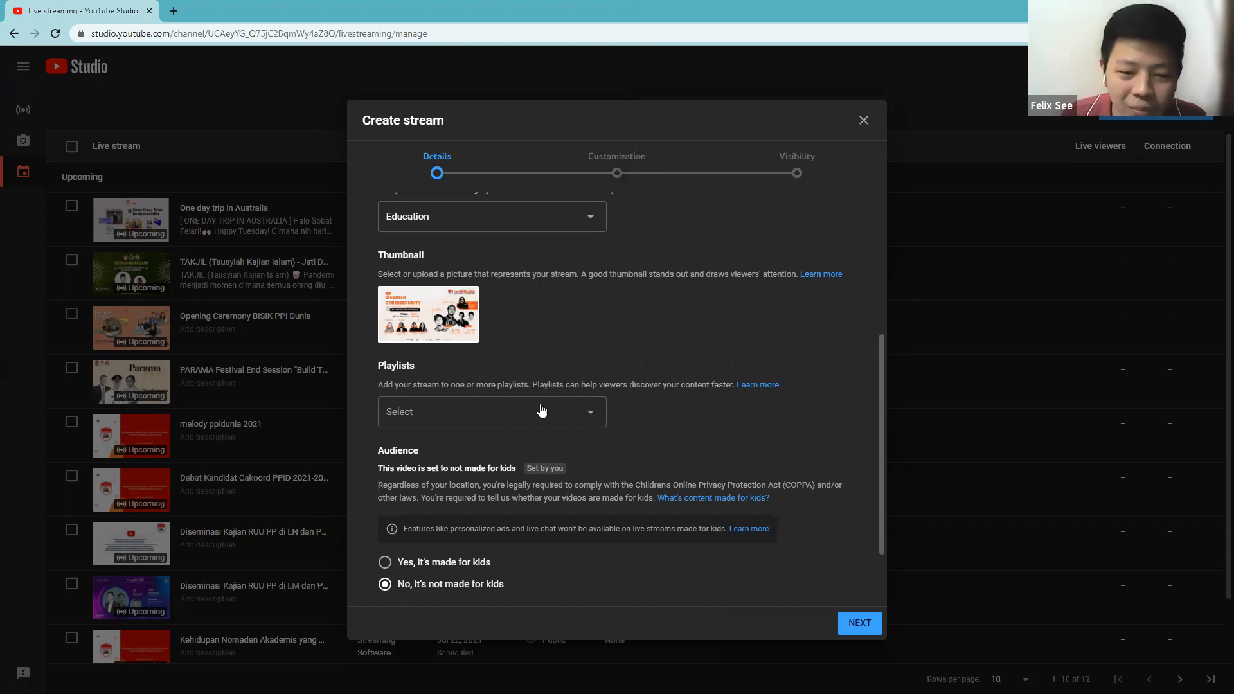
Keep the remaining details and customization defaults, set the stream's privacy to Unlisted and finish creating it.
scroll(498, 479, "down", 2)
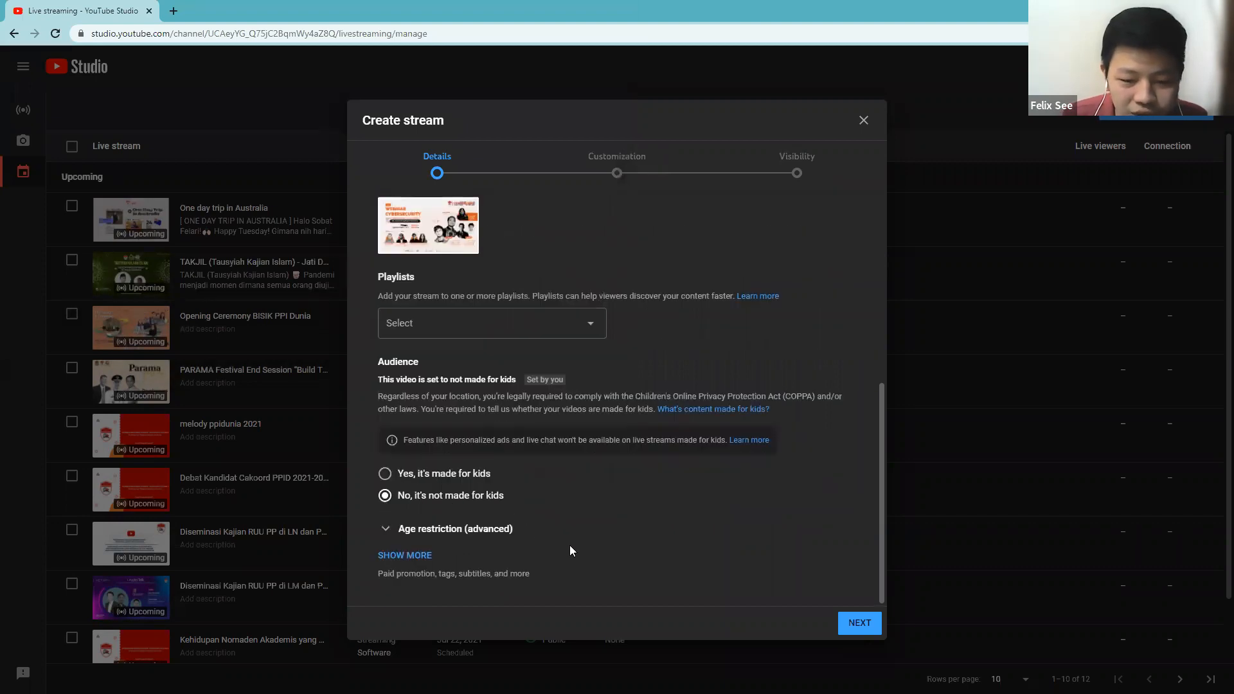
left_click(854, 630)
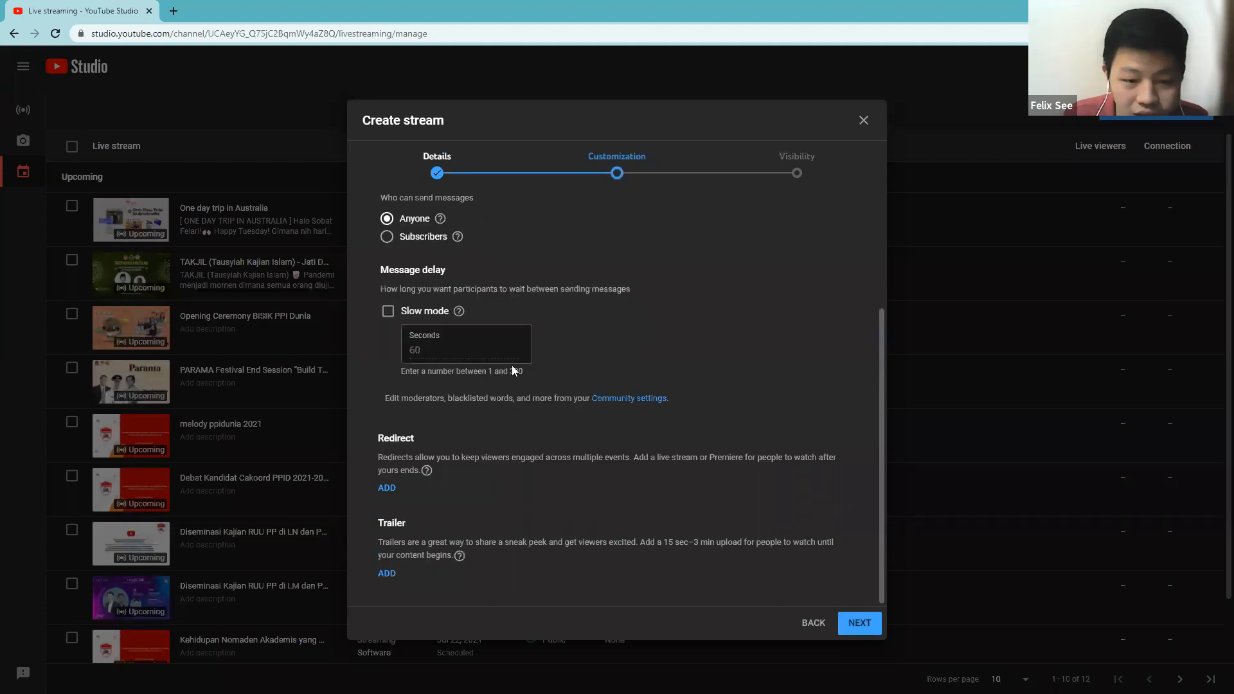
left_click(864, 633)
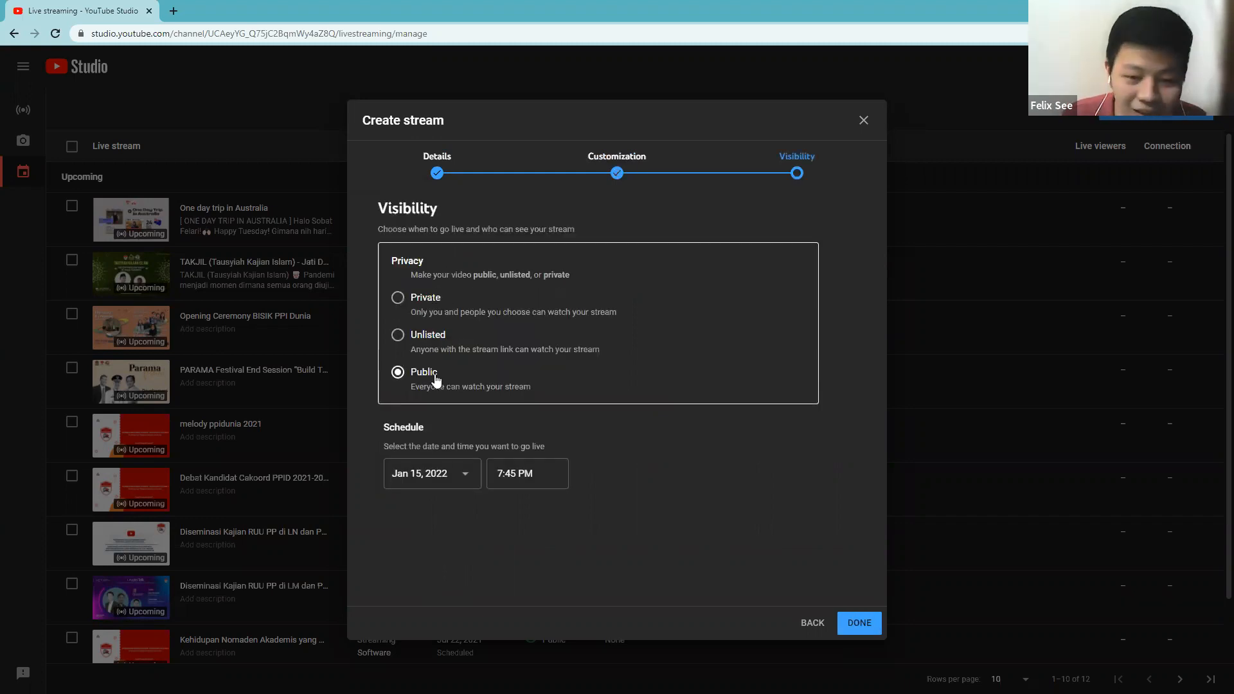
left_click(419, 338)
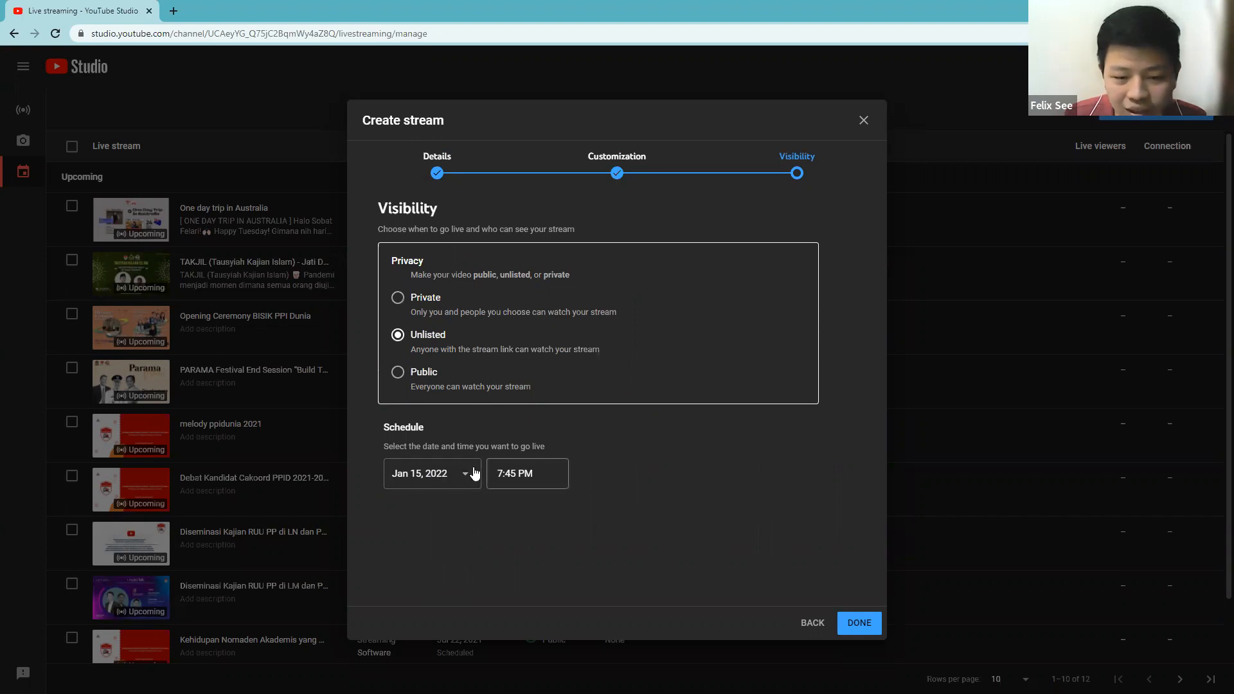
left_click(857, 623)
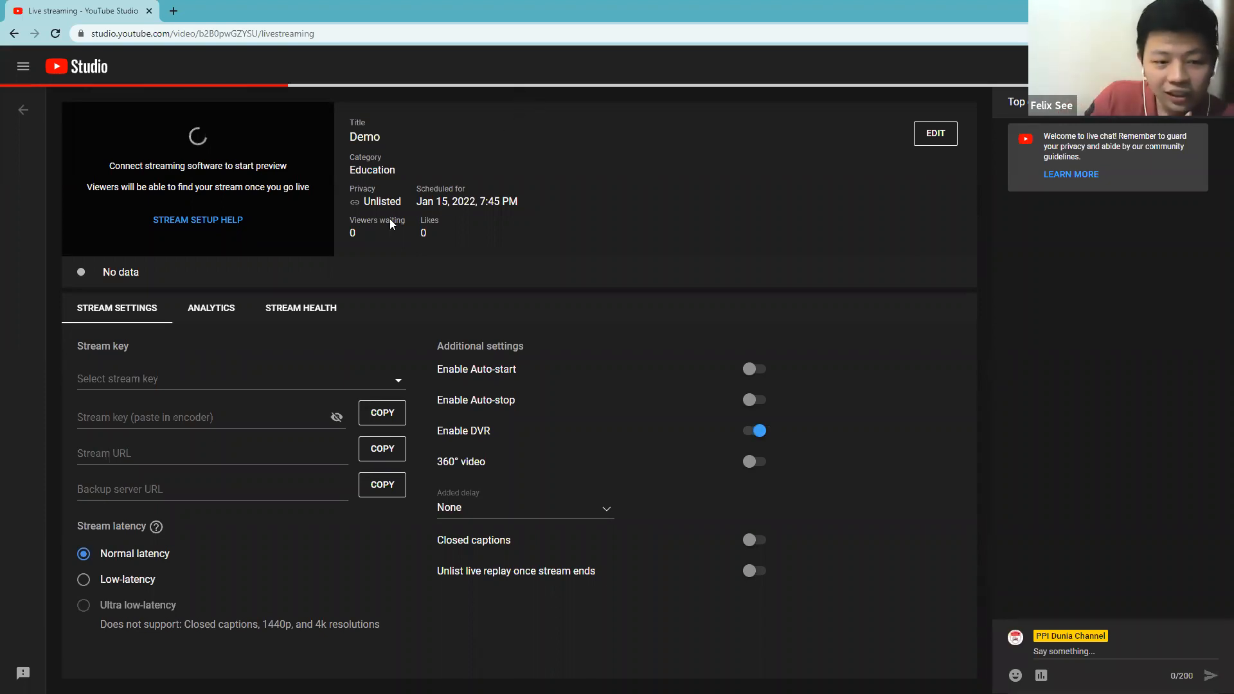
Select the existing stream key named "tes (RTMP, 720p)" for the Demo stream.
left_click(399, 381)
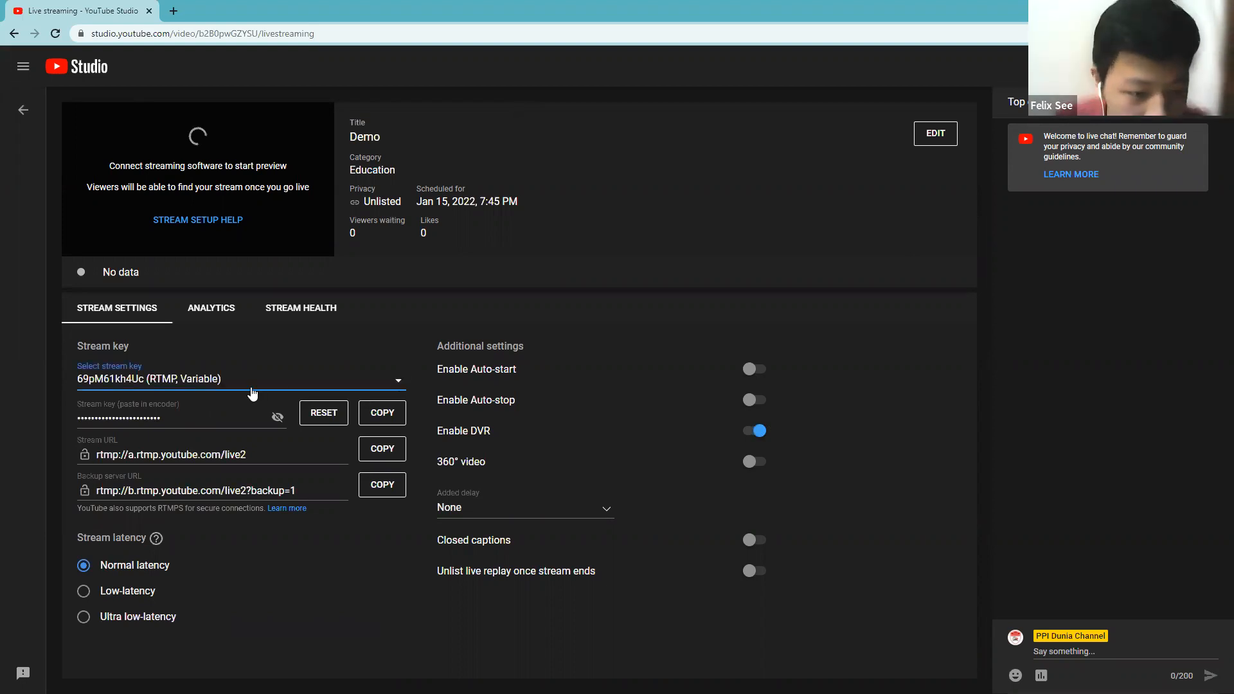
left_click(283, 386)
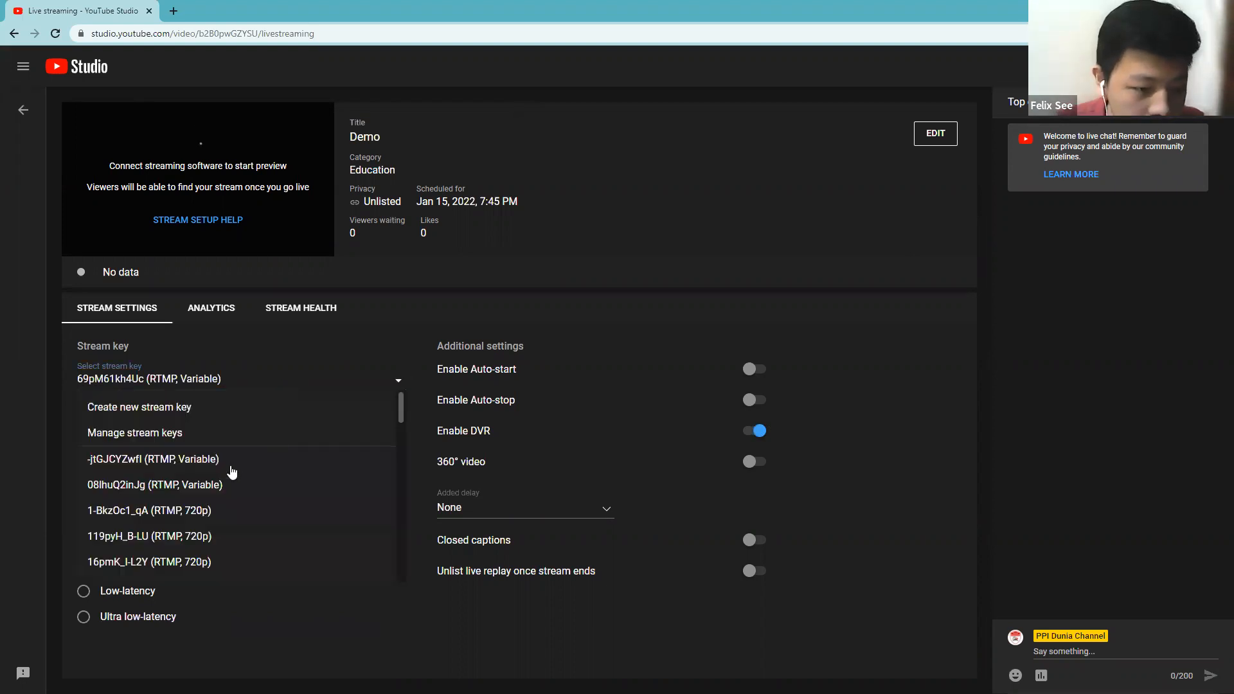
scroll(232, 476, "down", 5)
scroll(218, 498, "down", 3)
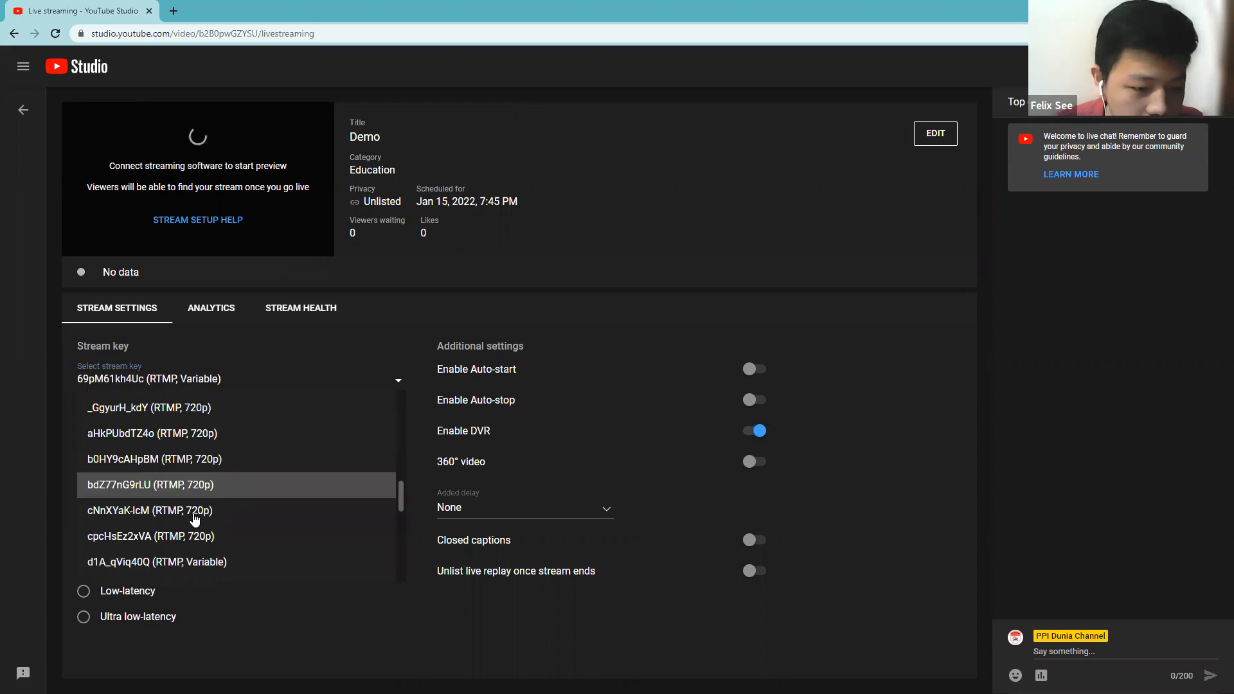
scroll(196, 519, "down", 3)
scroll(196, 517, "down", 3)
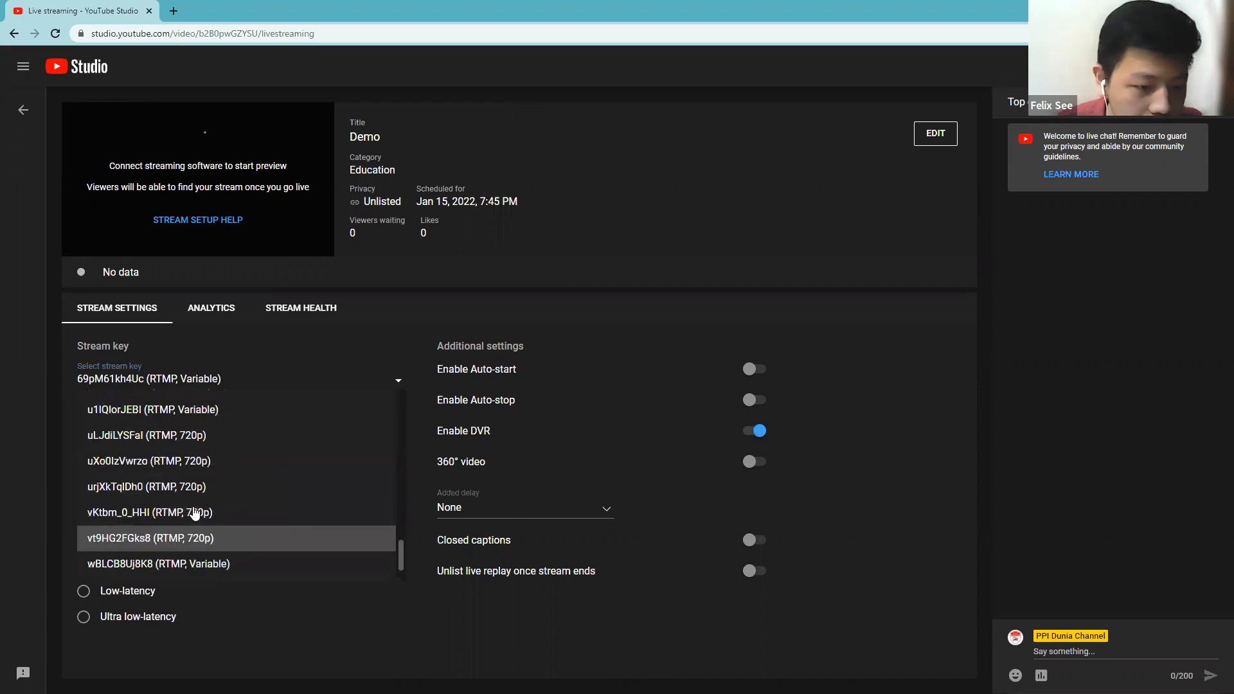
scroll(196, 512, "up", 3)
scroll(201, 502, "up", 10)
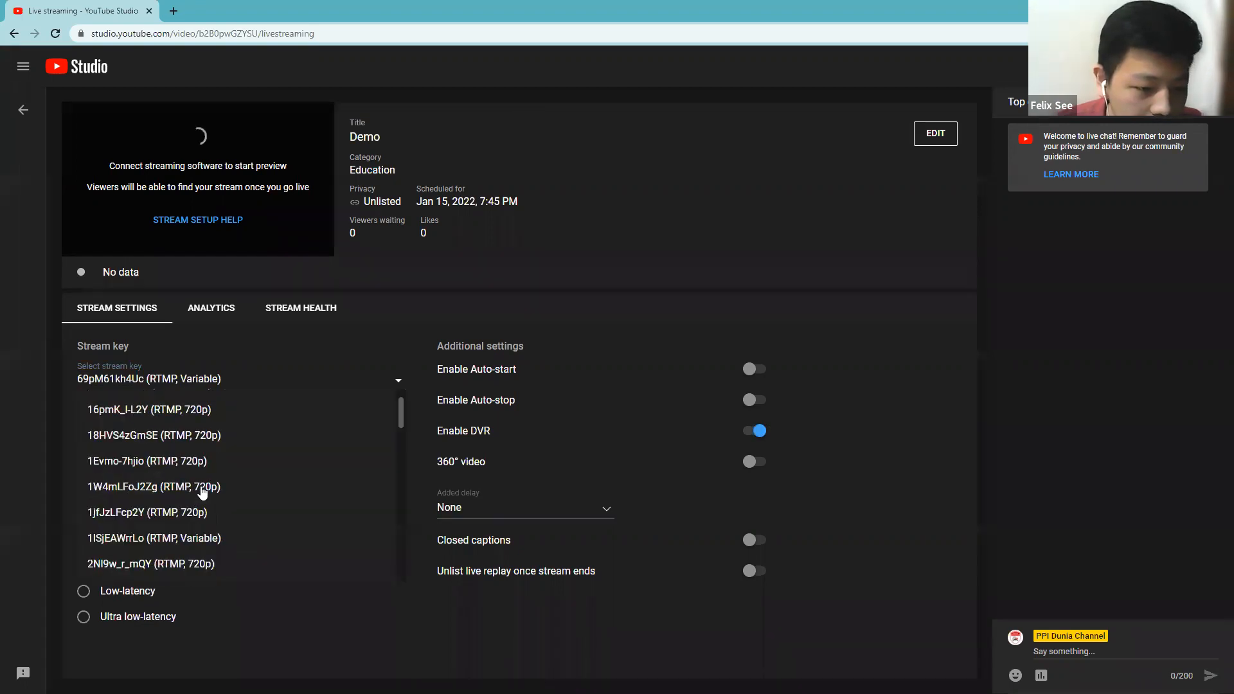
scroll(203, 492, "up", 3)
scroll(202, 493, "down", 10)
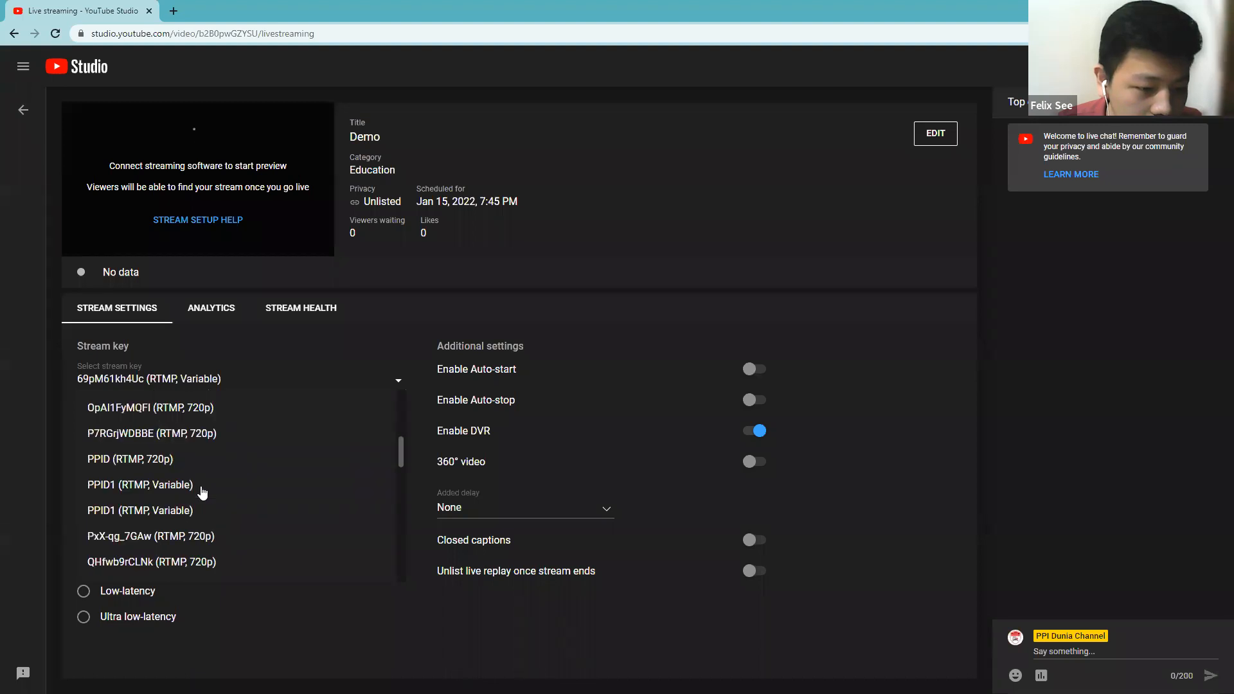
scroll(202, 492, "down", 5)
scroll(202, 492, "down", 8)
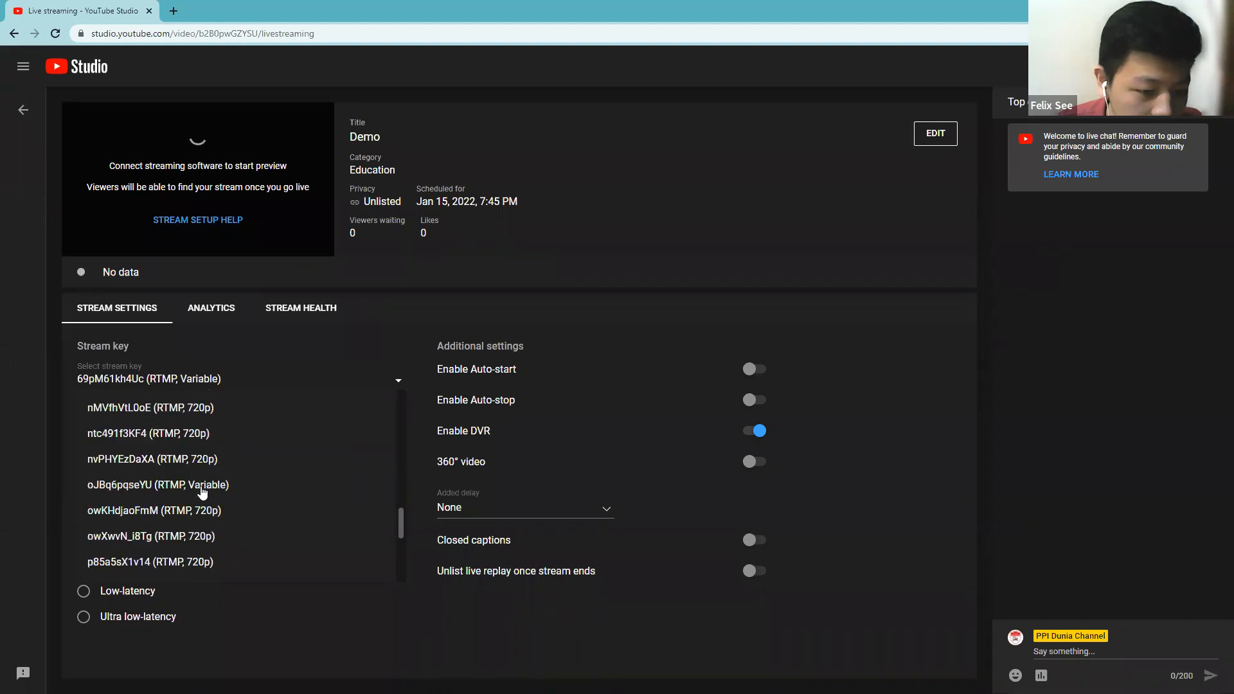
scroll(203, 492, "up", 8)
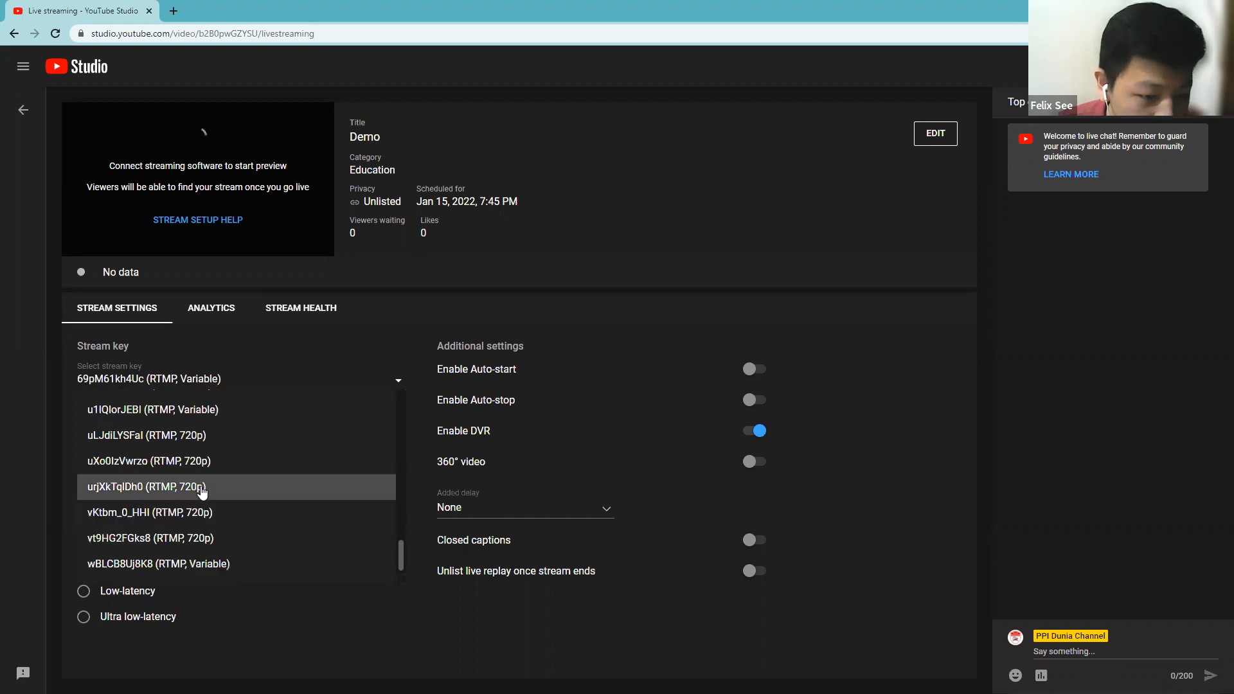
left_click(201, 489)
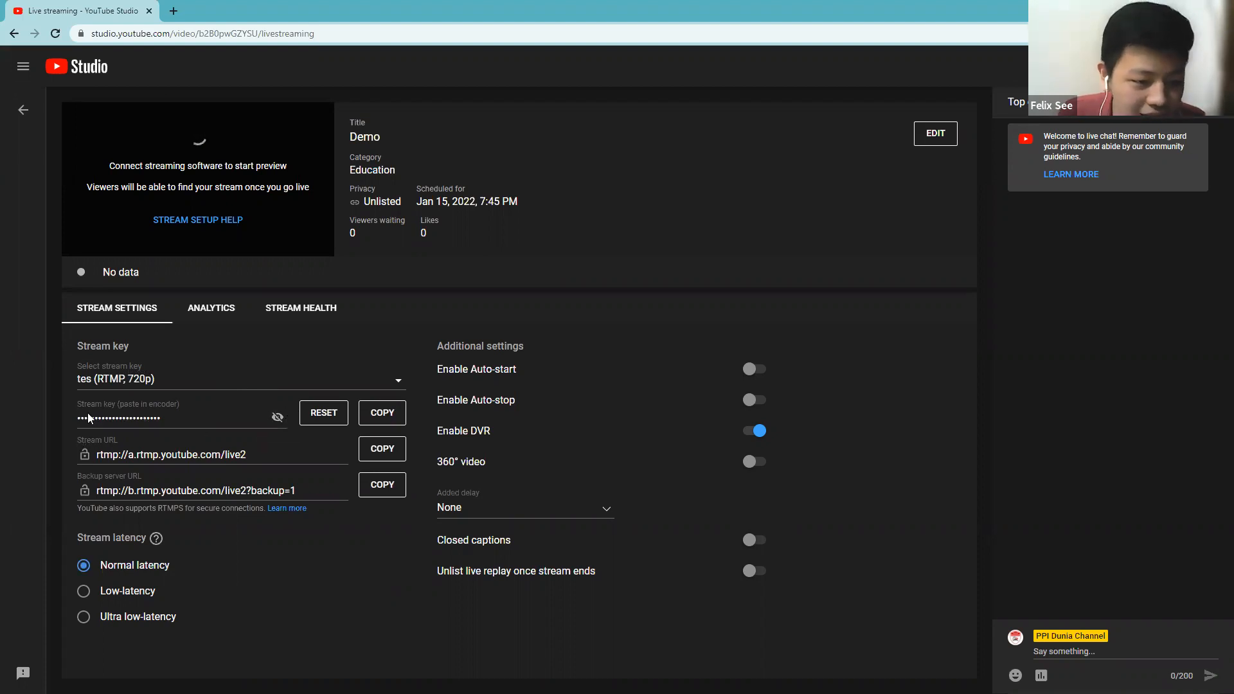
Reveal the value of the selected "tes" stream key and copy it to the clipboard.
left_click(278, 419)
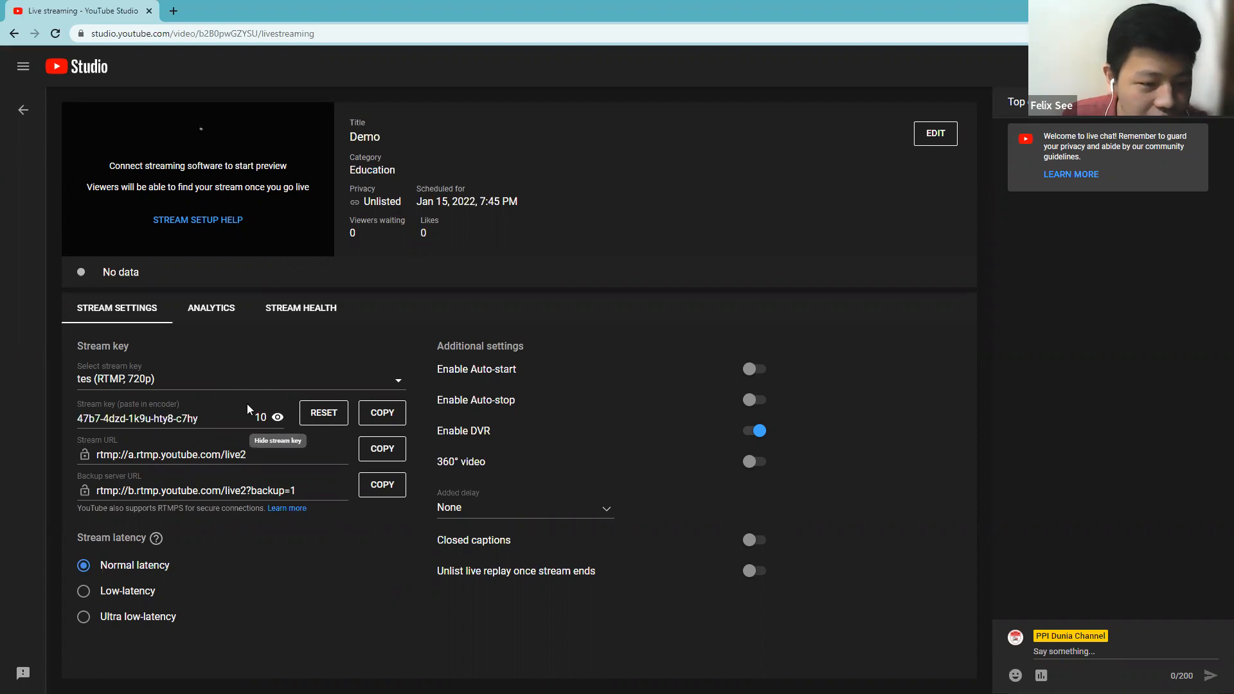
left_click(278, 417)
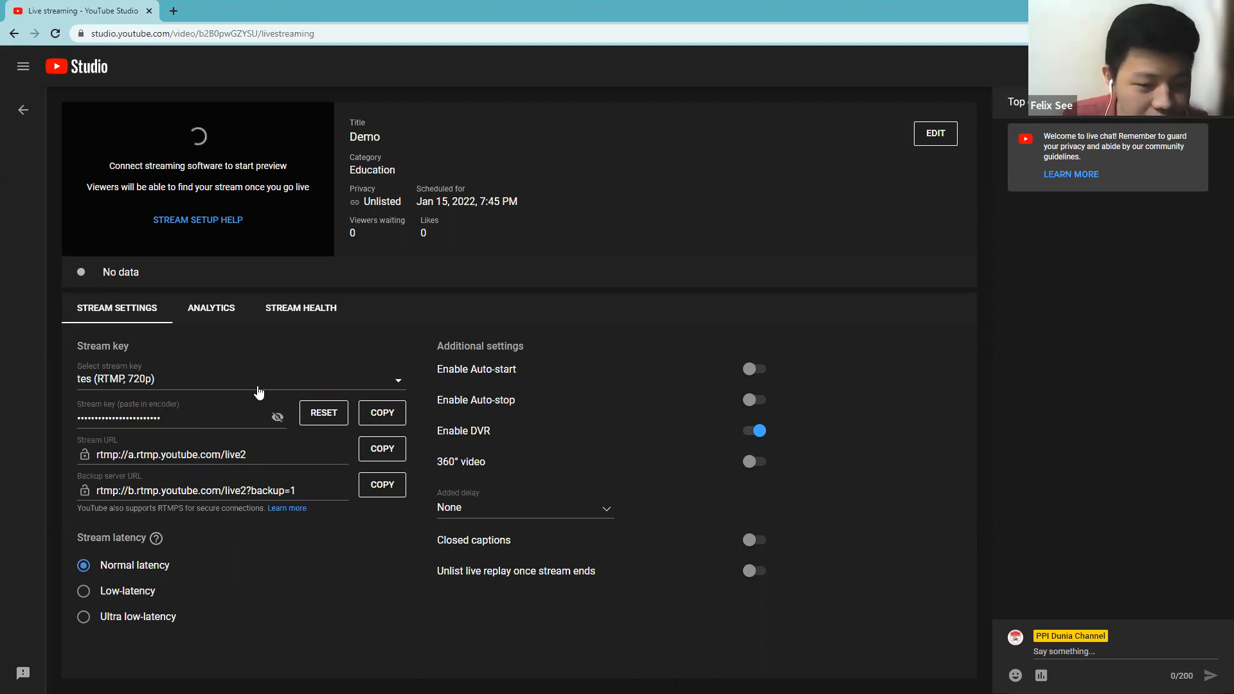
left_click(133, 418)
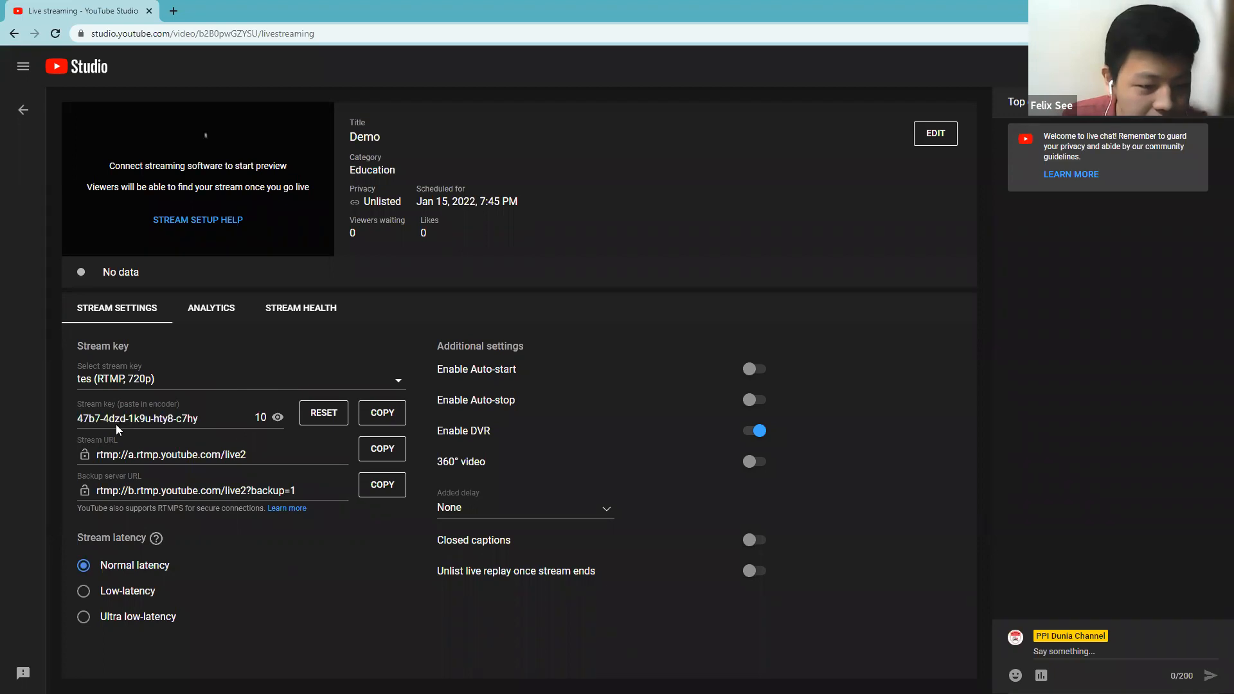
left_click(381, 416)
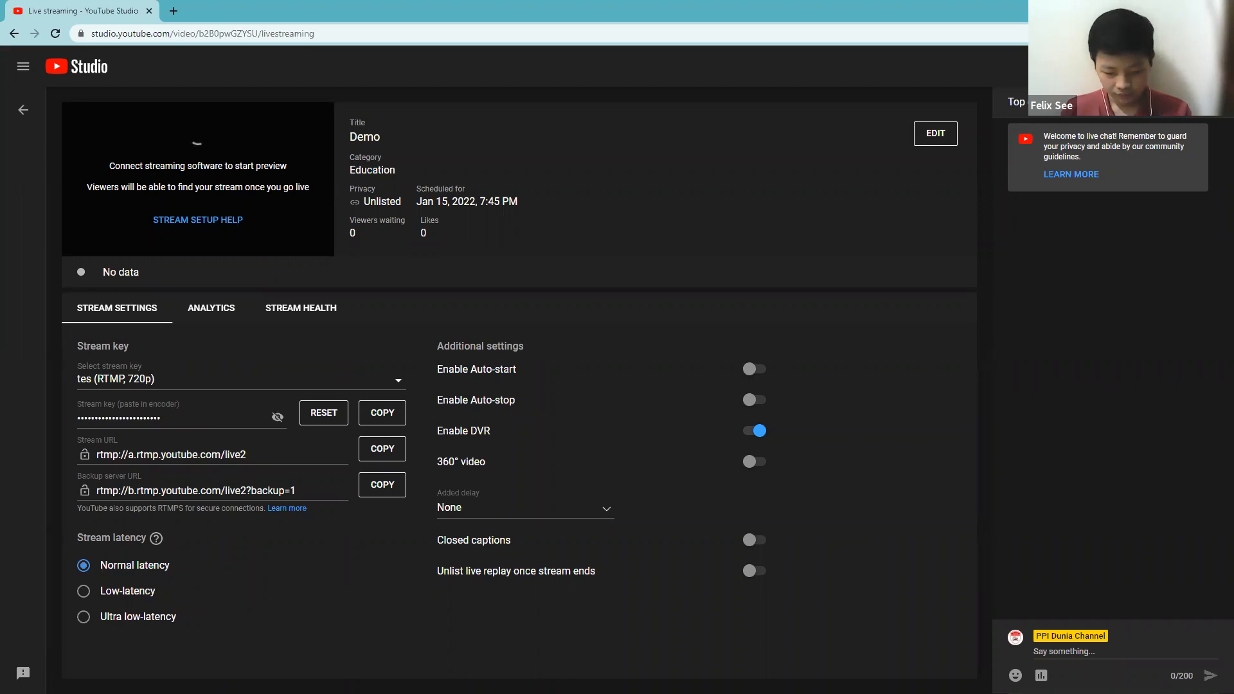
Switch to OBS Studio, replace the stream key in the Stream settings with the copied one and reveal it.
key("alt+Tab")
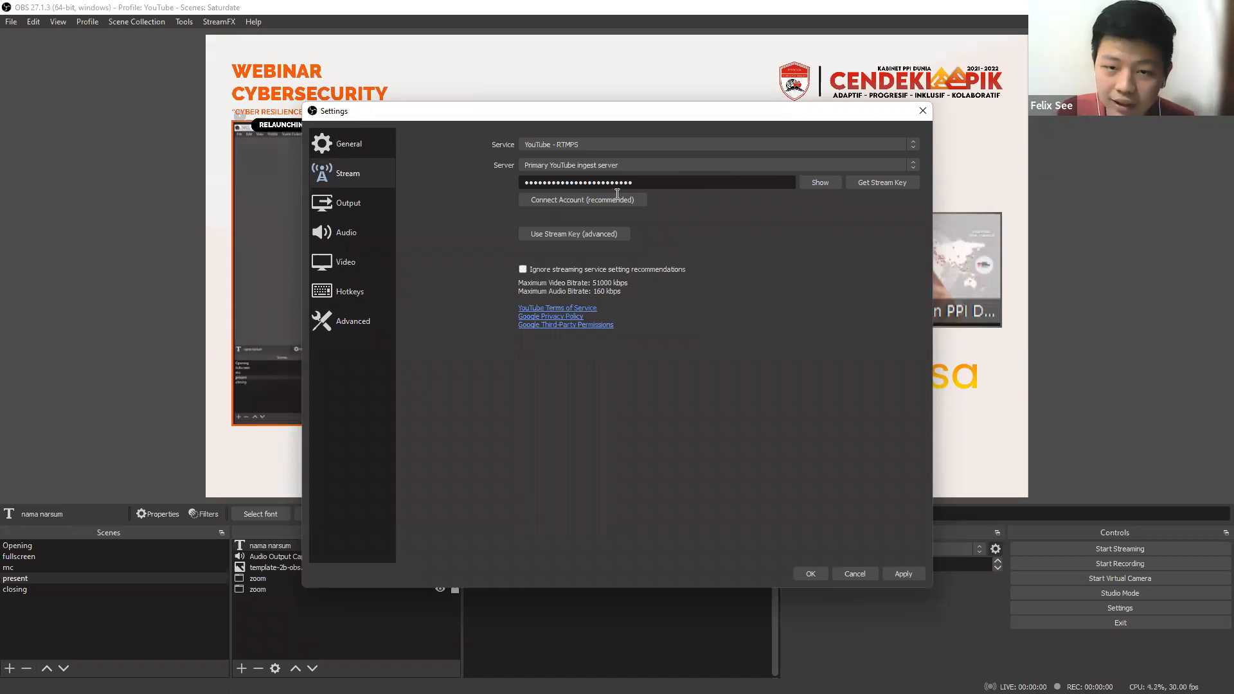
key("ctrl+a")
key("ctrl+v")
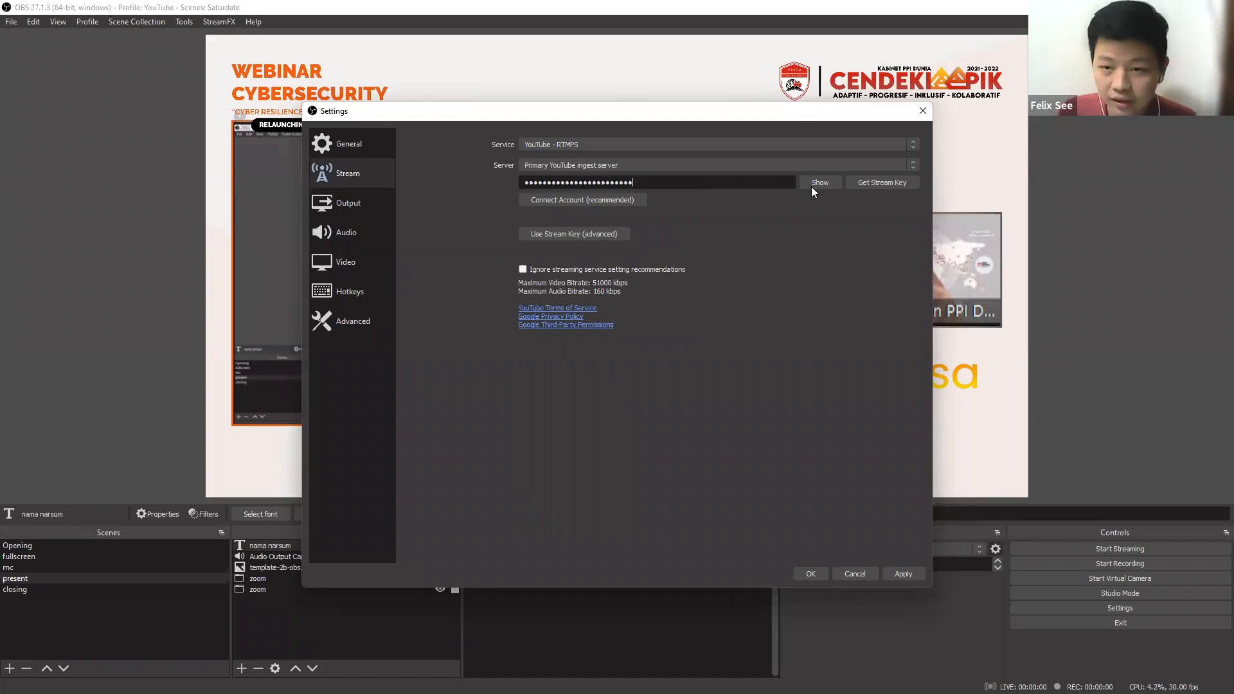
left_click(821, 184)
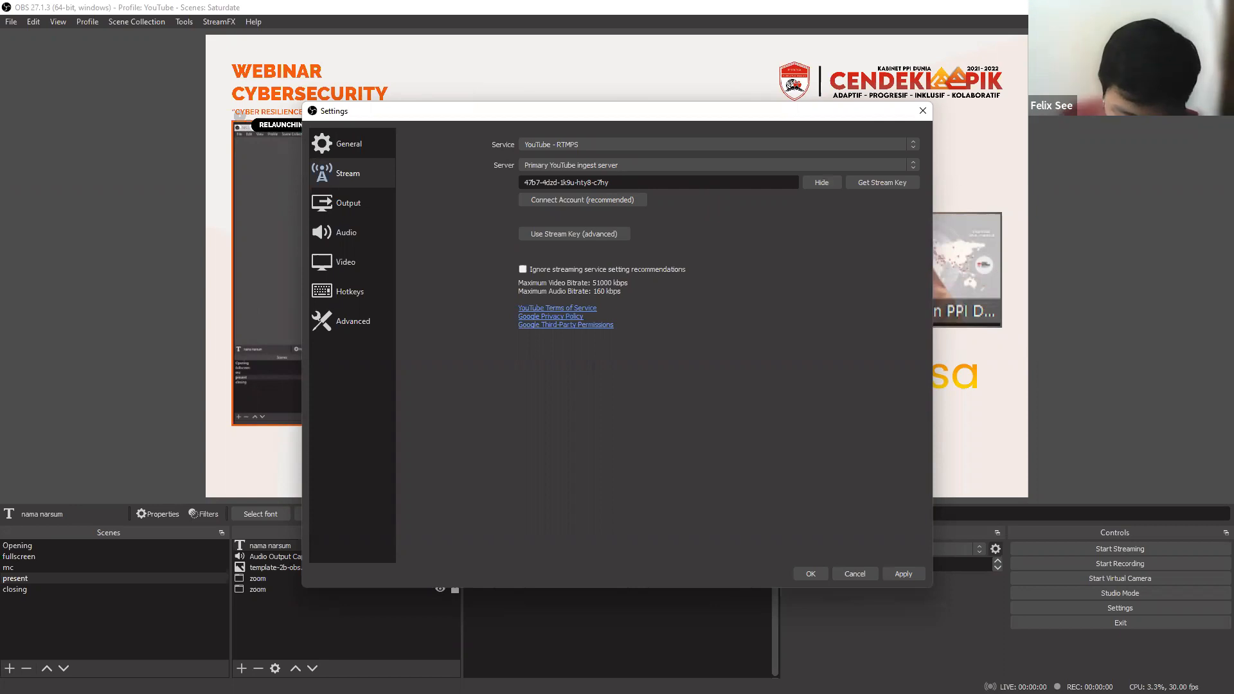
Compare the revealed stream keys in YouTube Studio and OBS Studio, then apply the OBS stream settings and close them.
key("alt+Tab")
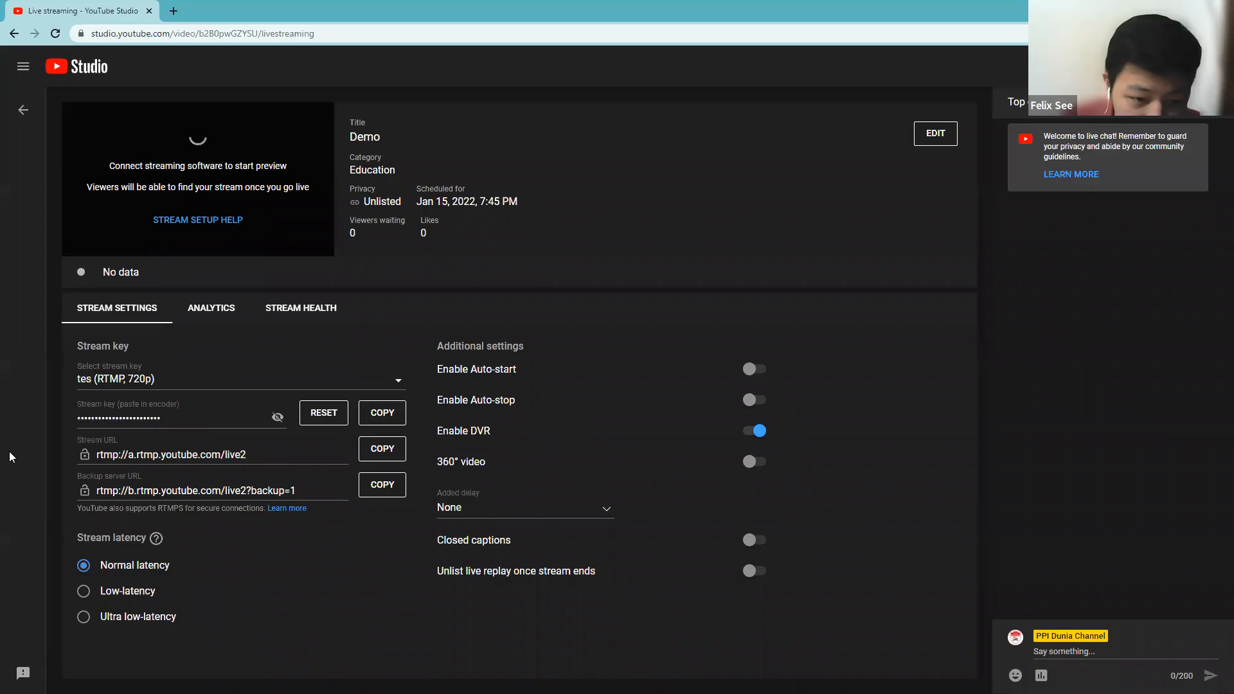
left_click(278, 416)
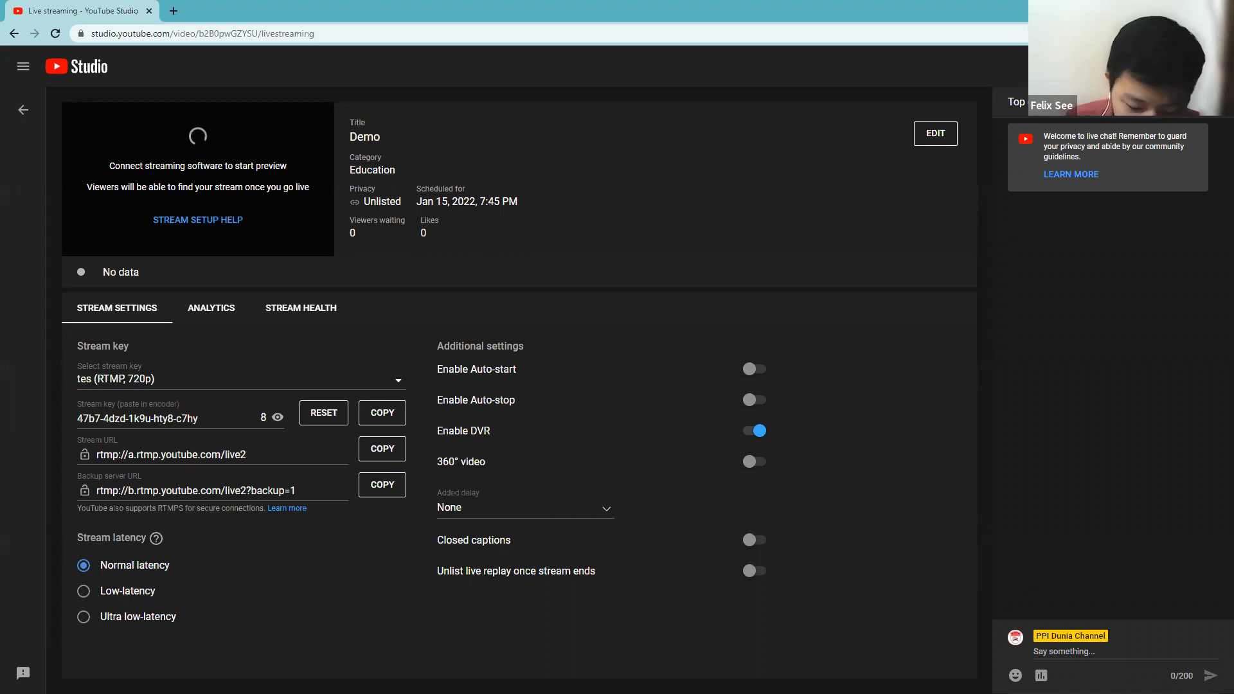
key("alt+Tab")
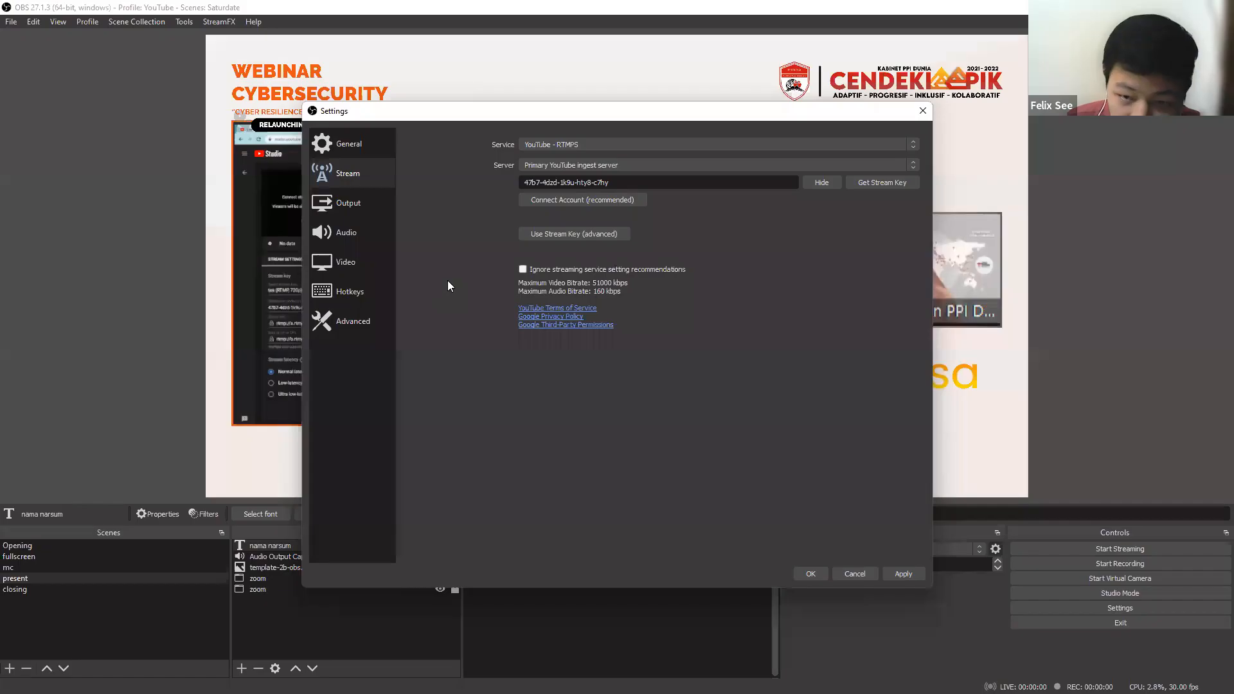
left_click(903, 574)
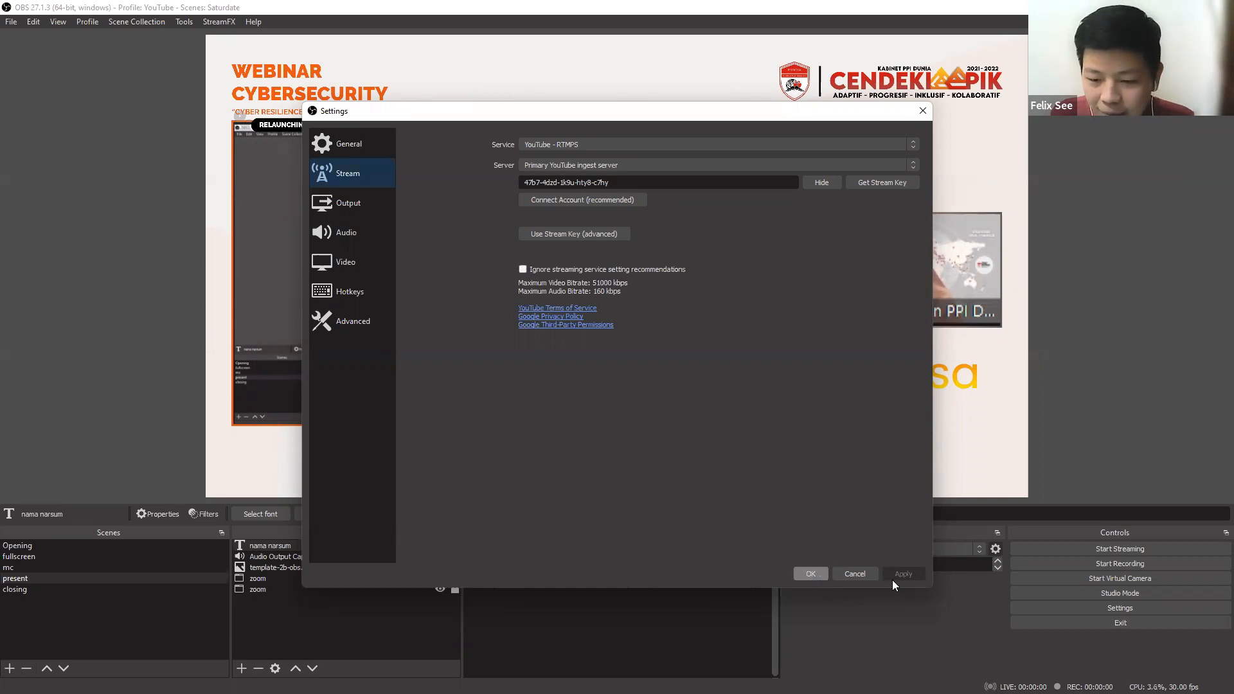
left_click(810, 573)
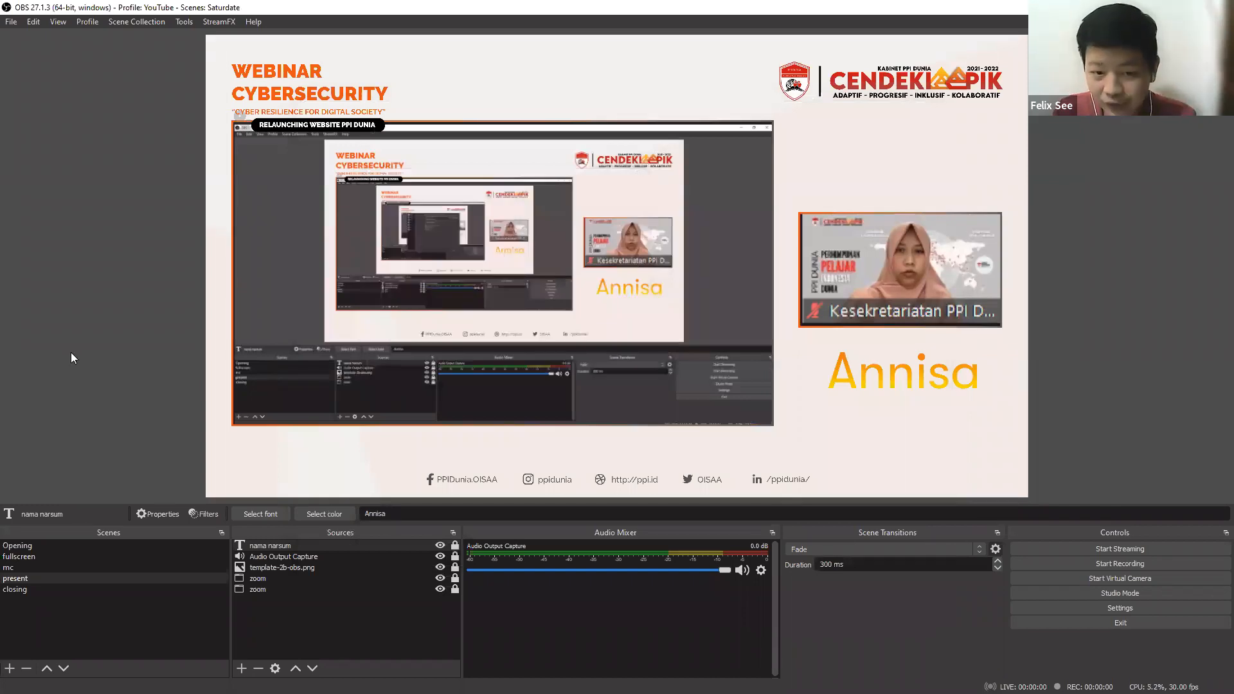
Switch back to YouTube Studio and enable Auto-start for the Demo stream.
key("alt+Tab")
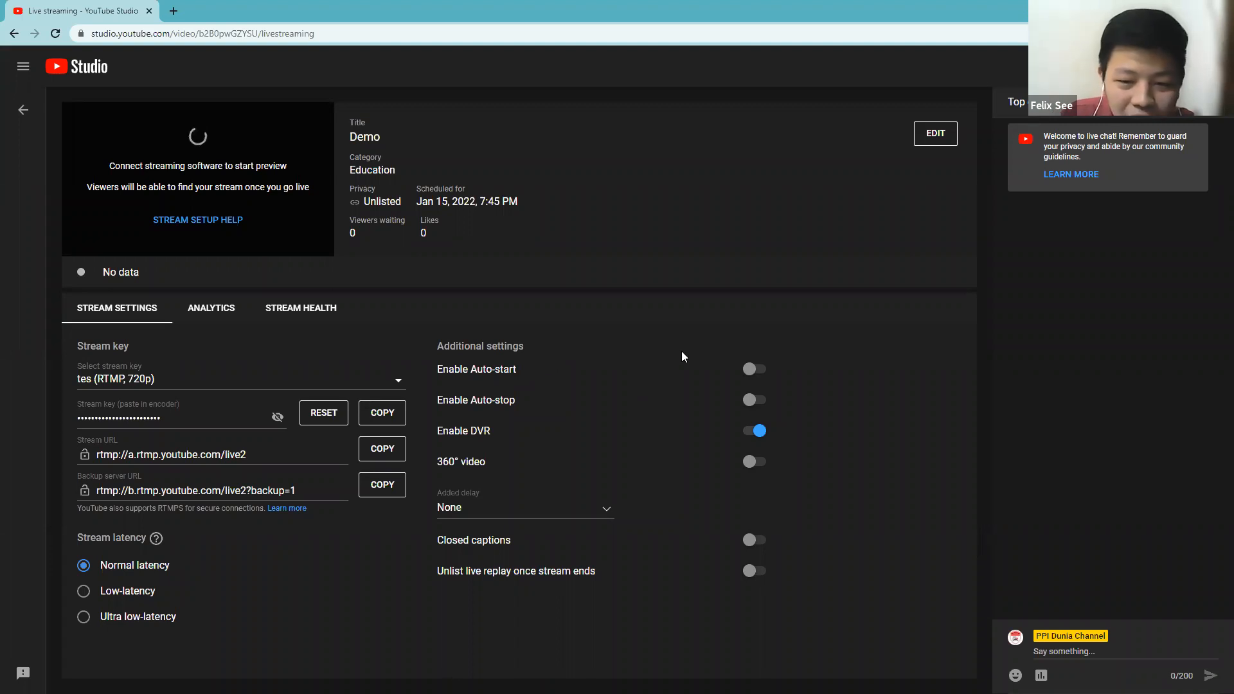
left_click(753, 369)
key("Return")
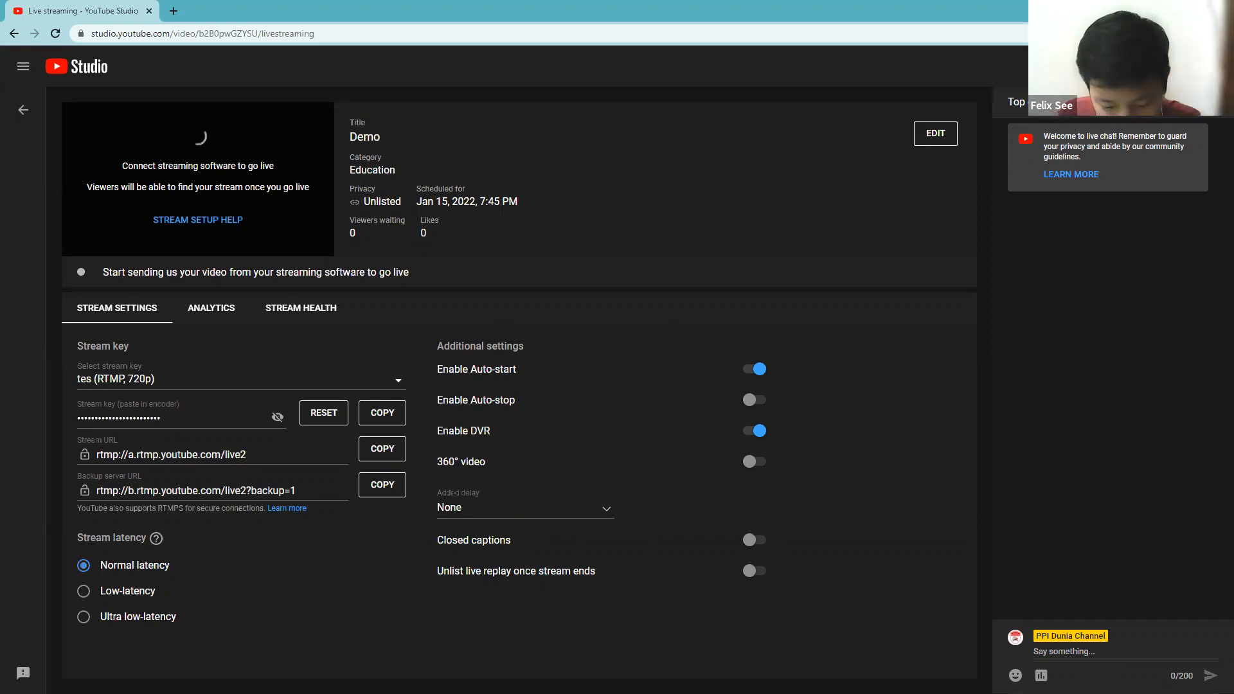
Switch to OBS Studio, turn on Studio Mode and load the Opening scene into the preview.
key("alt+Tab")
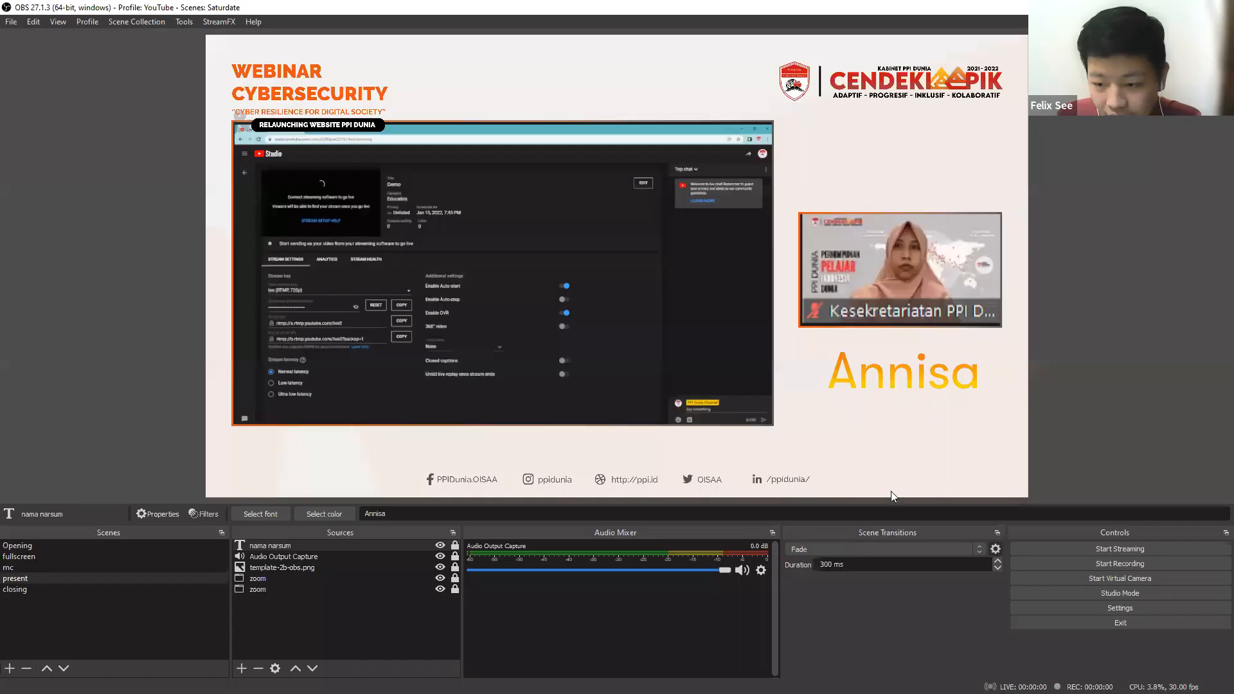
left_click(1108, 593)
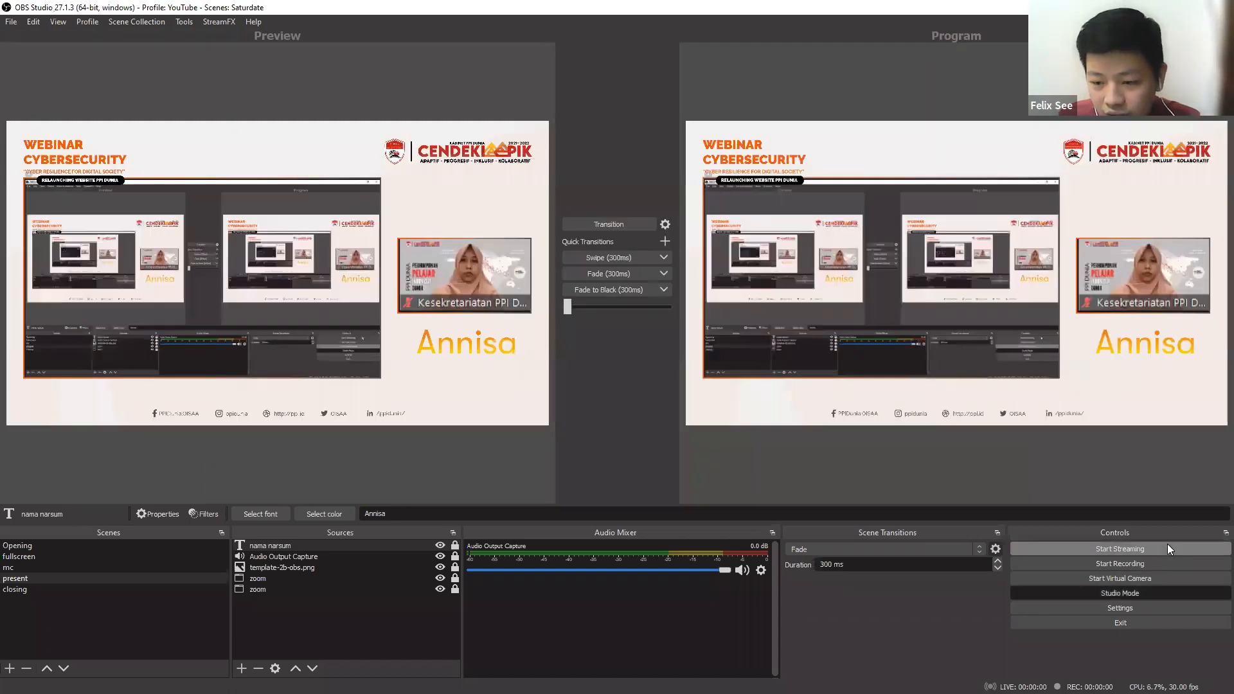
left_click(209, 546)
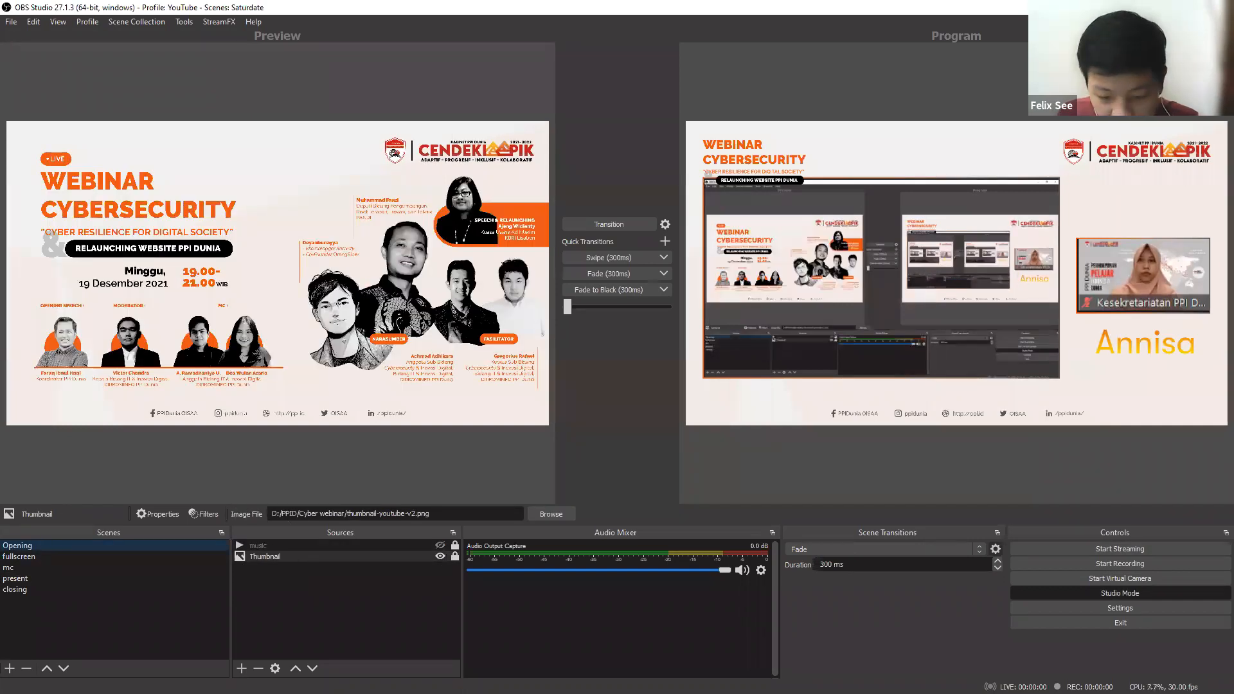
Switch to YouTube Studio, copy the Demo livestream's share link and open it in a new browser tab.
key("alt+Tab")
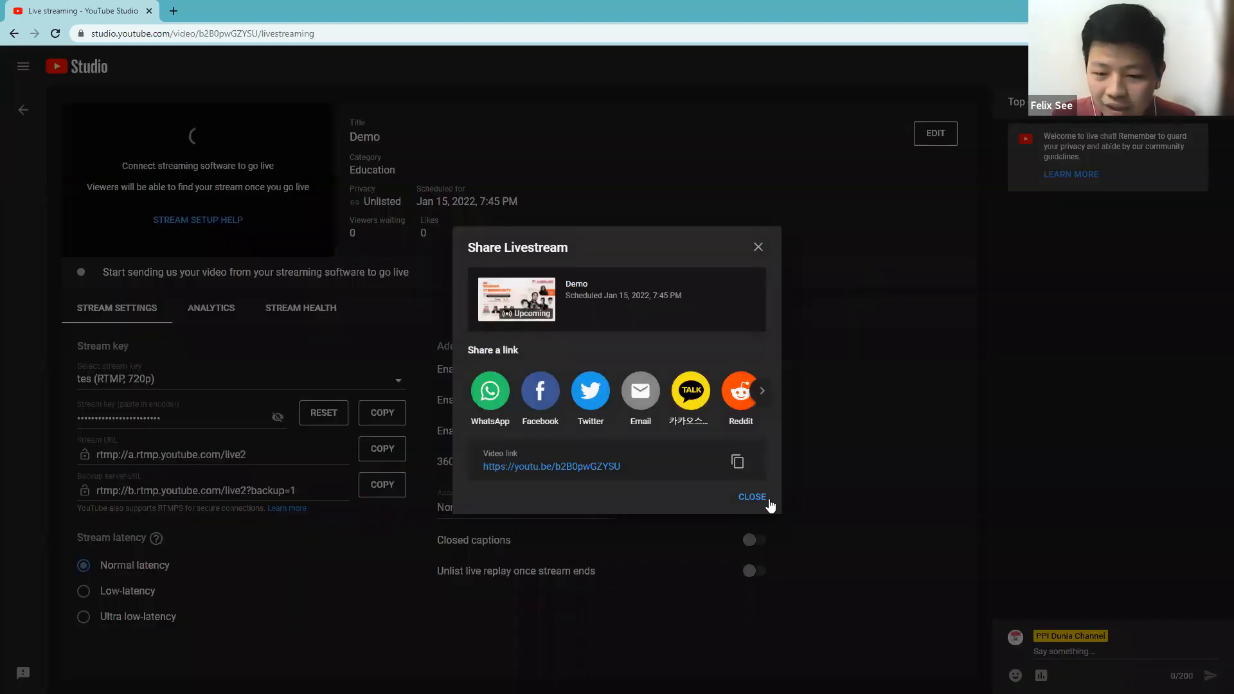
left_click(737, 461)
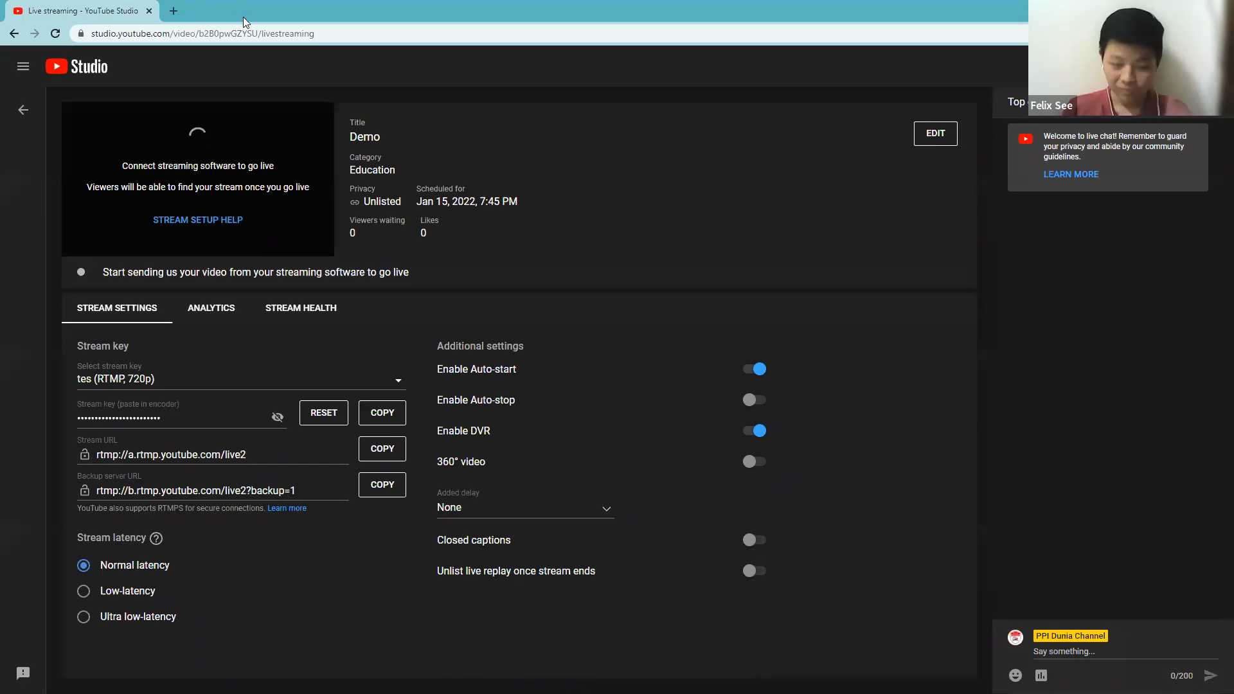
key("ctrl+t")
key("ctrl+v")
key("Return")
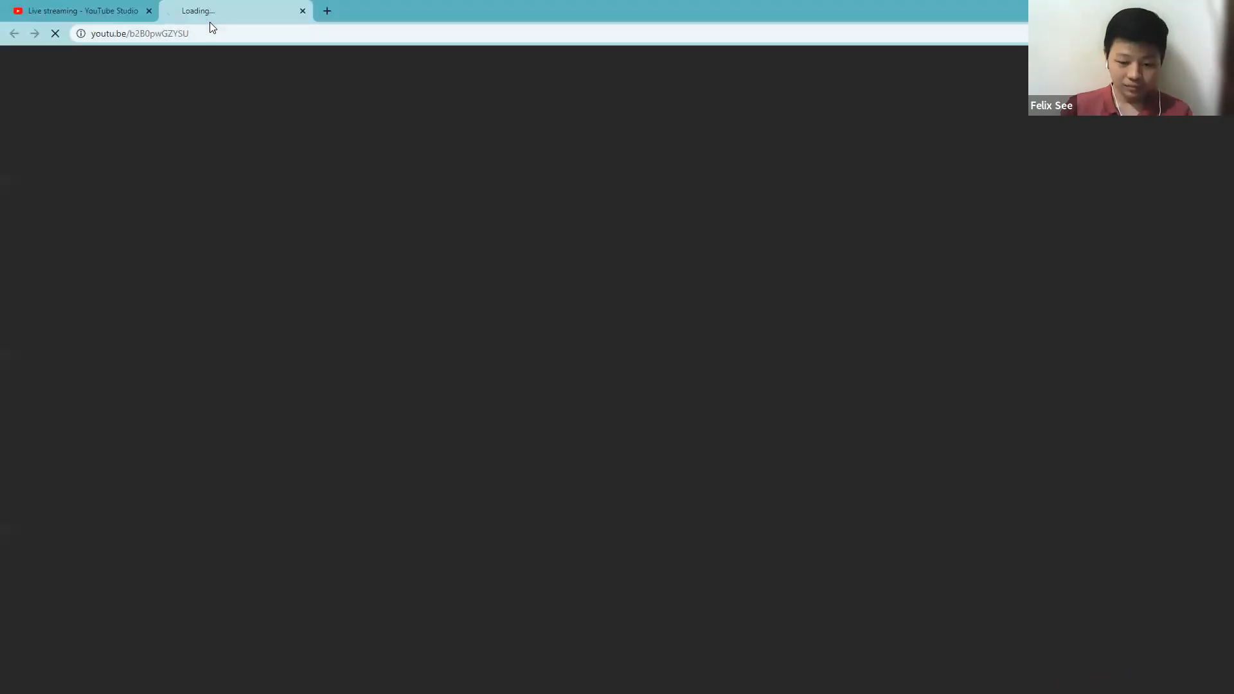
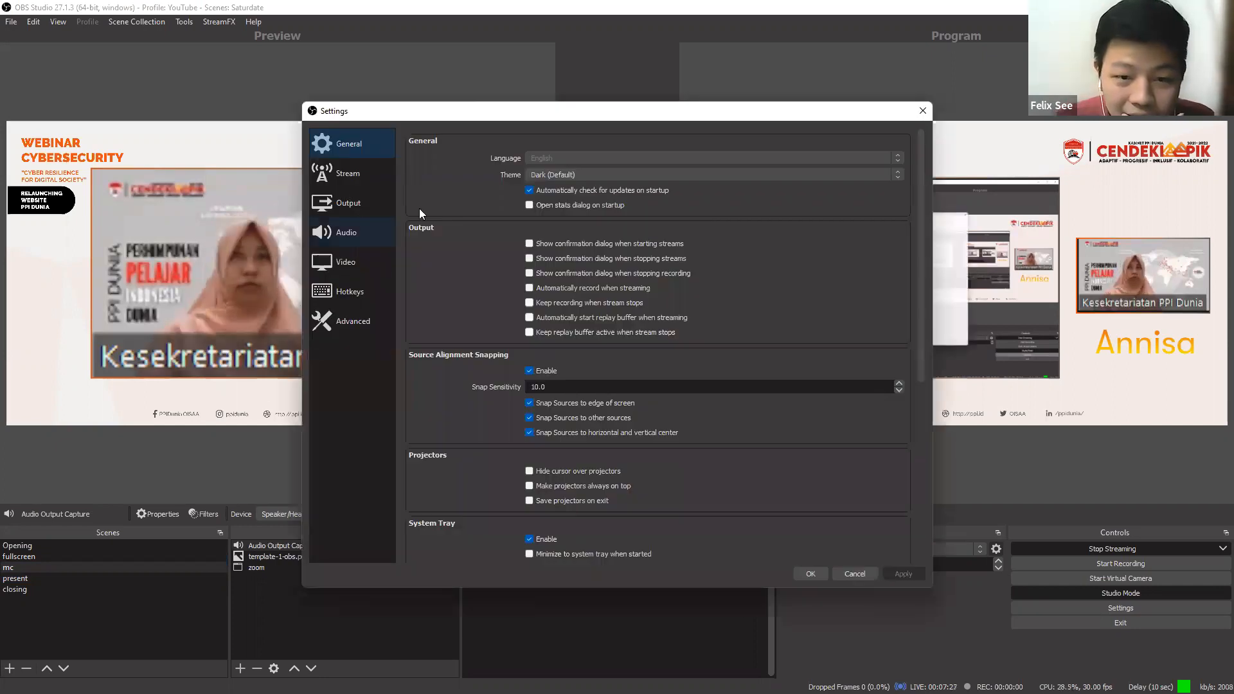
Enable transitioning to a scene when it is double-clicked in the Studio Mode settings and save the change.
scroll(462, 278, "down", 5)
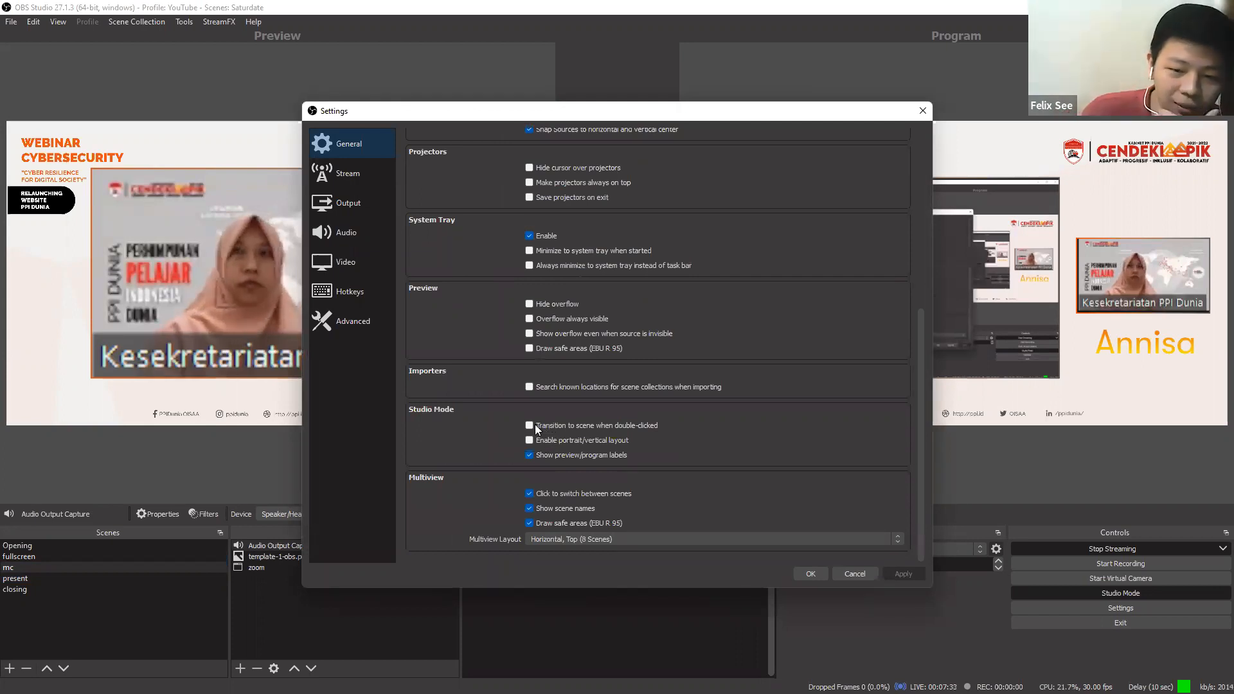
left_click(530, 425)
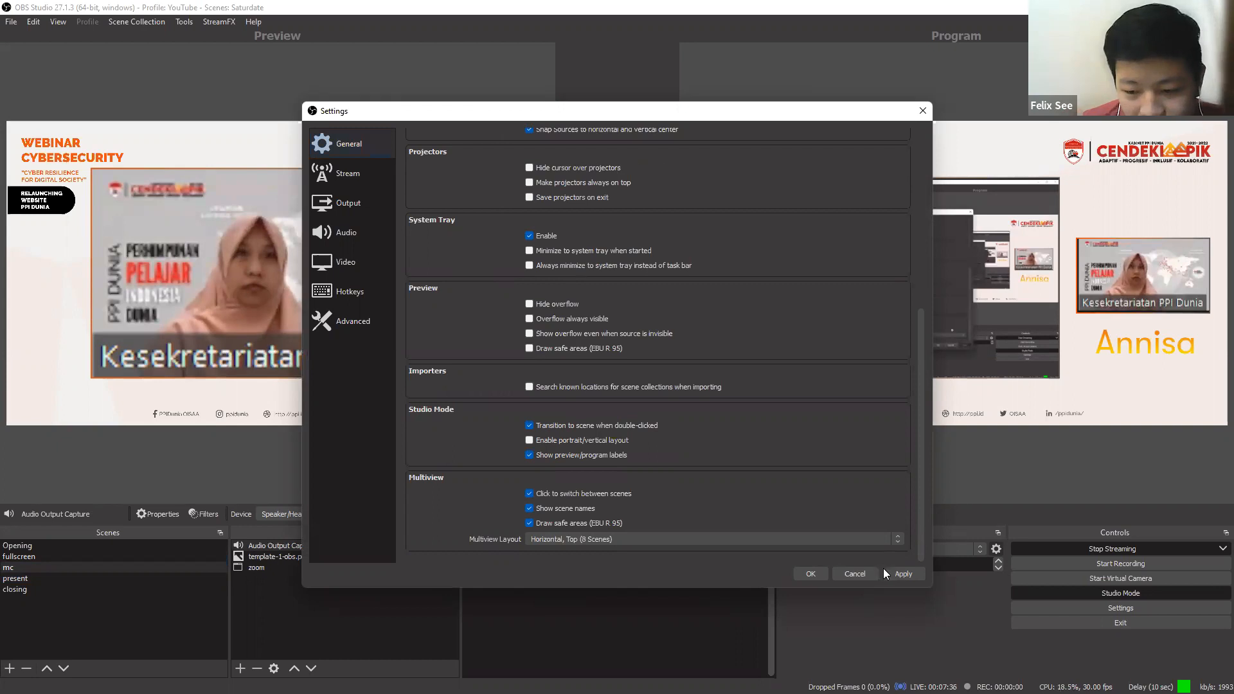
left_click(884, 570)
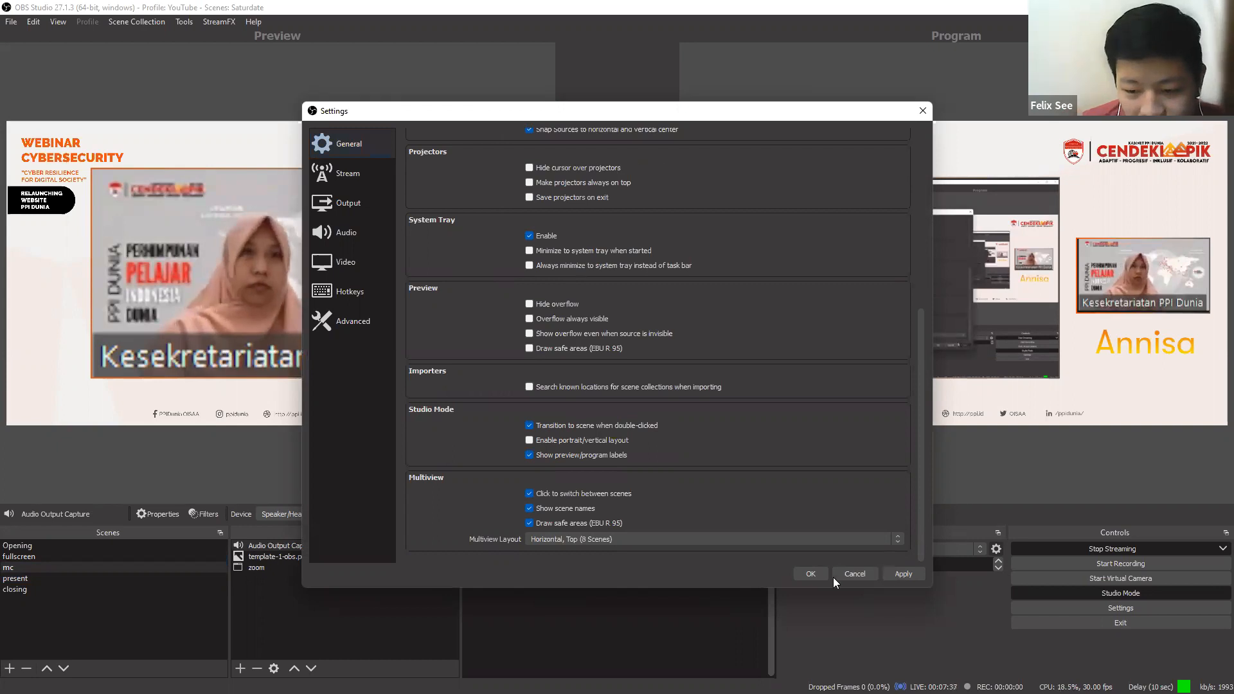
key("Return")
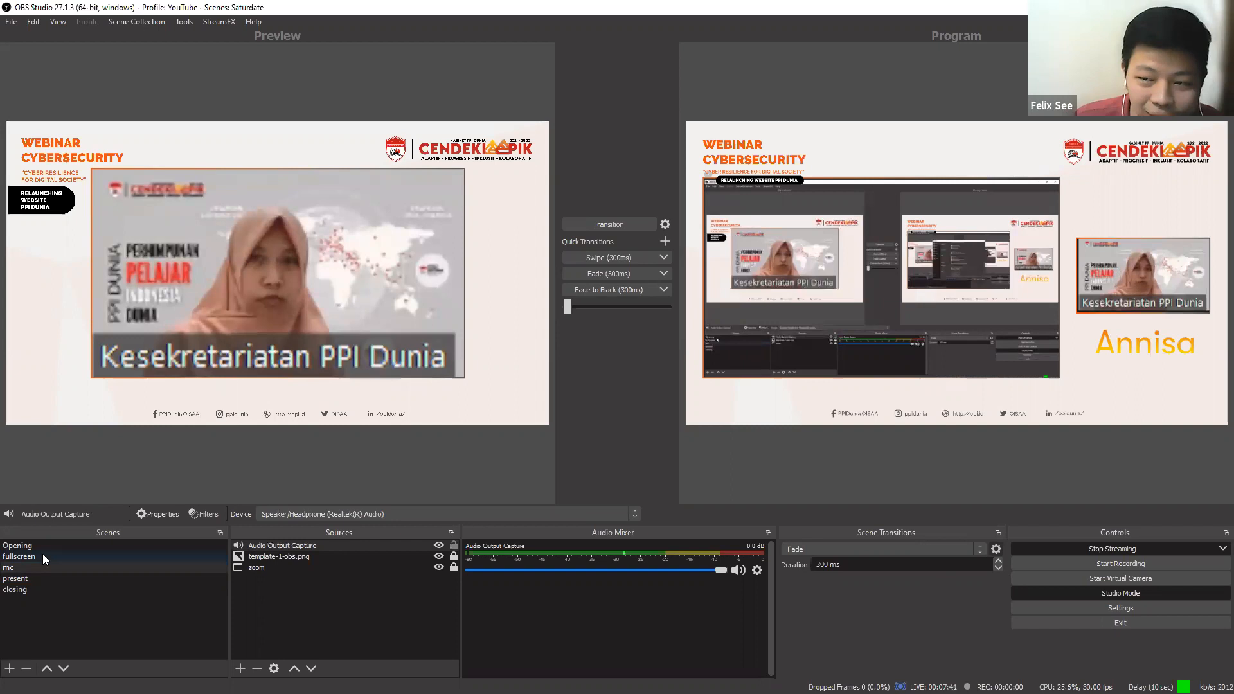
Put the fullscreen scene live in the program output, followed by the present scene.
double_click(43, 556)
left_click(88, 568)
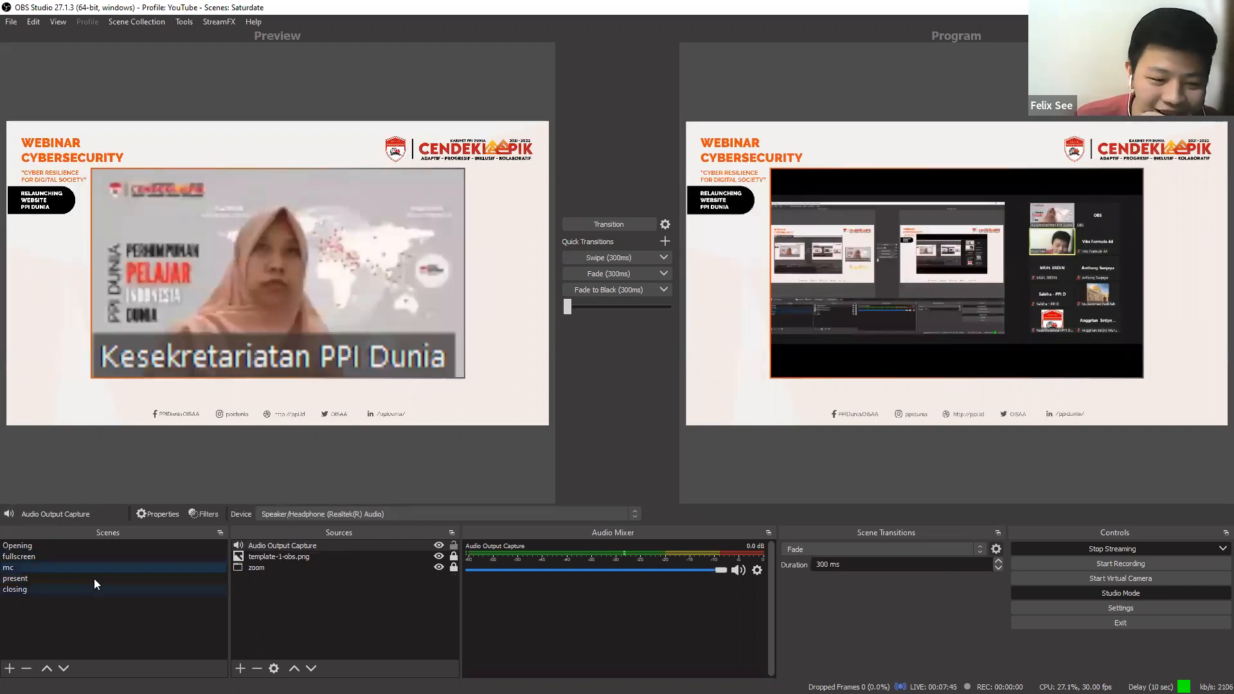
double_click(94, 579)
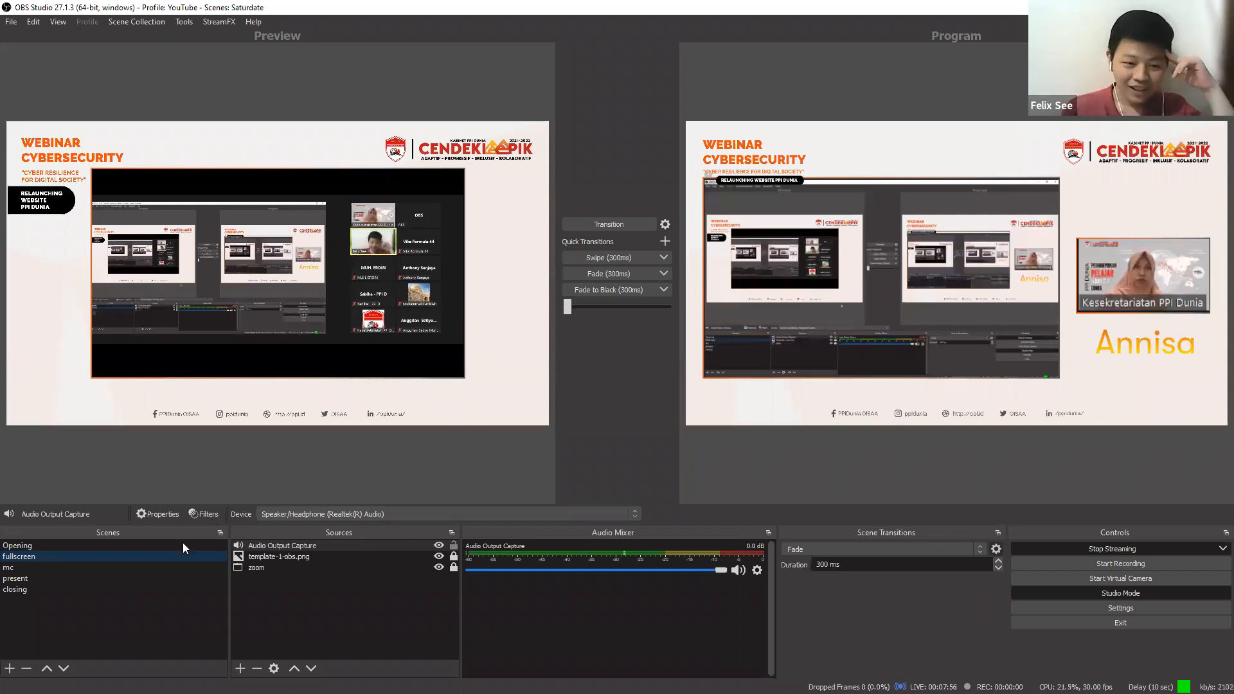
Alternate the preview between the mc and present scenes, ending with the present scene loaded in the preview.
left_click(156, 569)
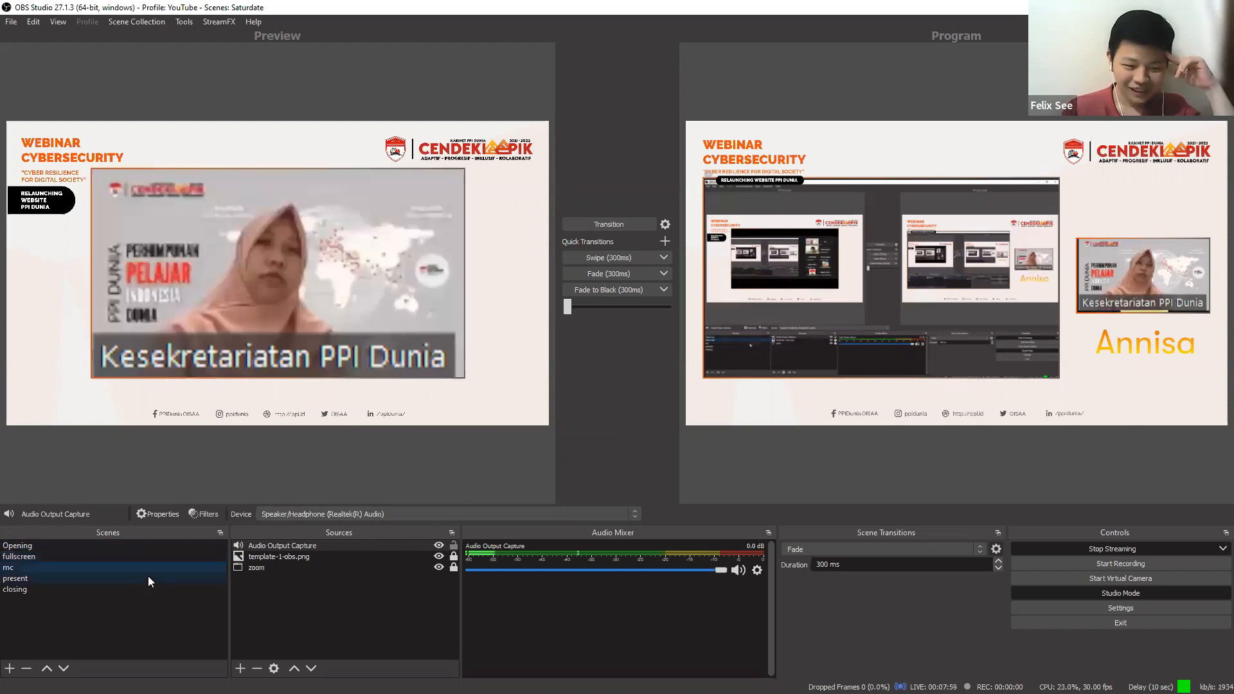
left_click(147, 577)
left_click(158, 563)
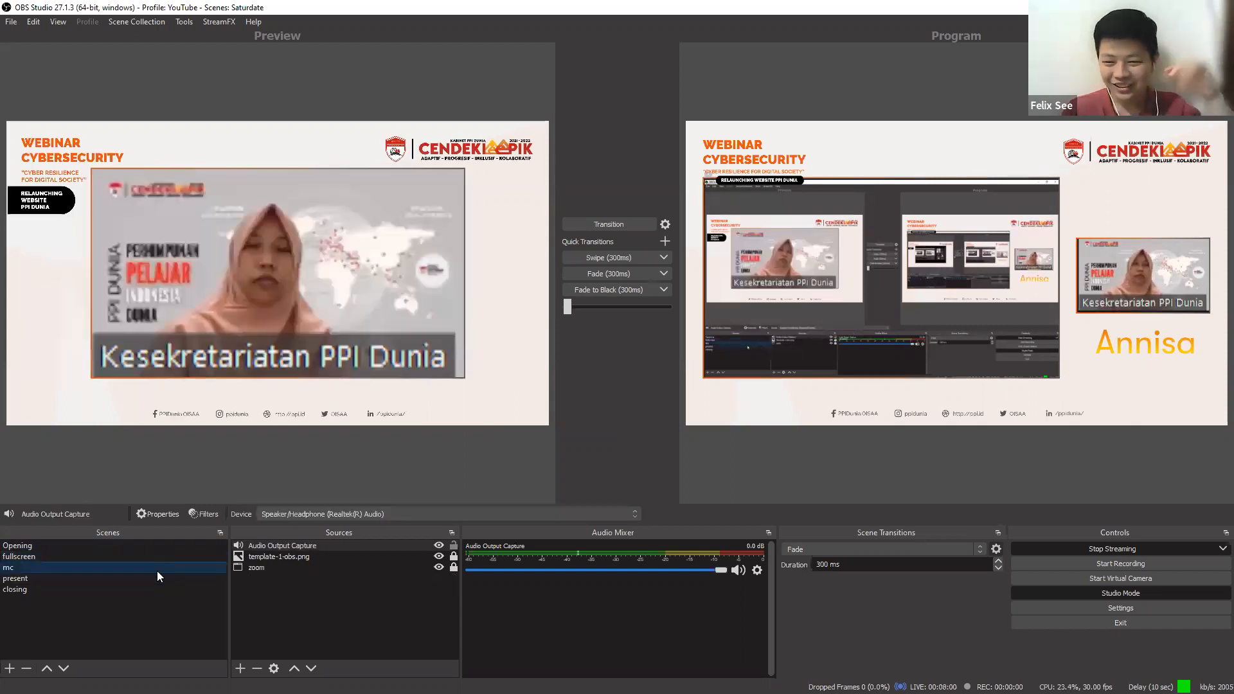
left_click(150, 577)
left_click(158, 569)
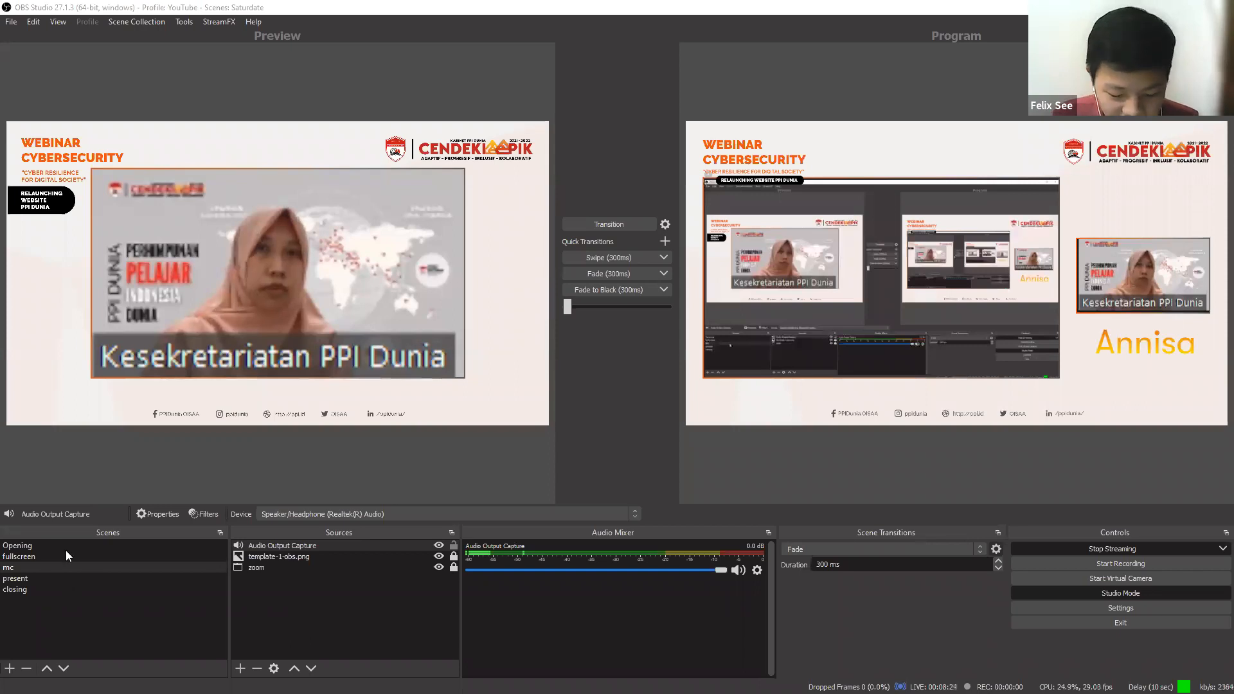
left_click(57, 577)
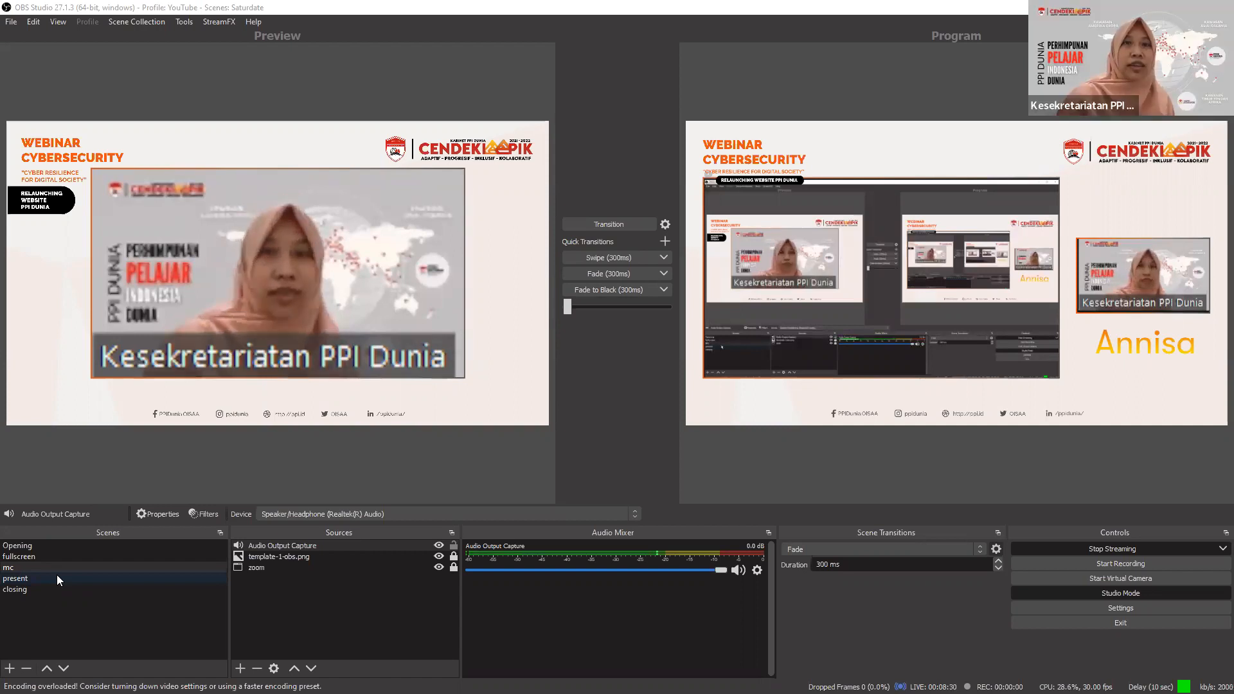
left_click(61, 578)
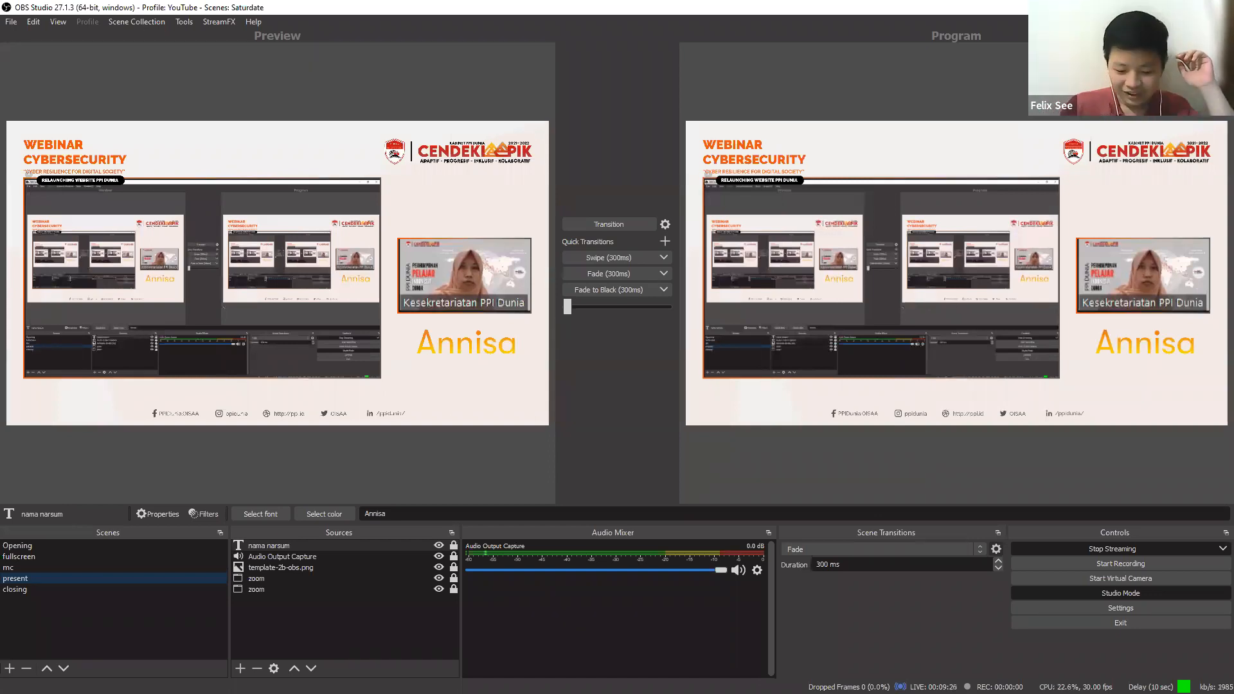
Switch to YouTube Studio and review the Demo stream's analytics, stream status and health messages.
key("alt+Tab")
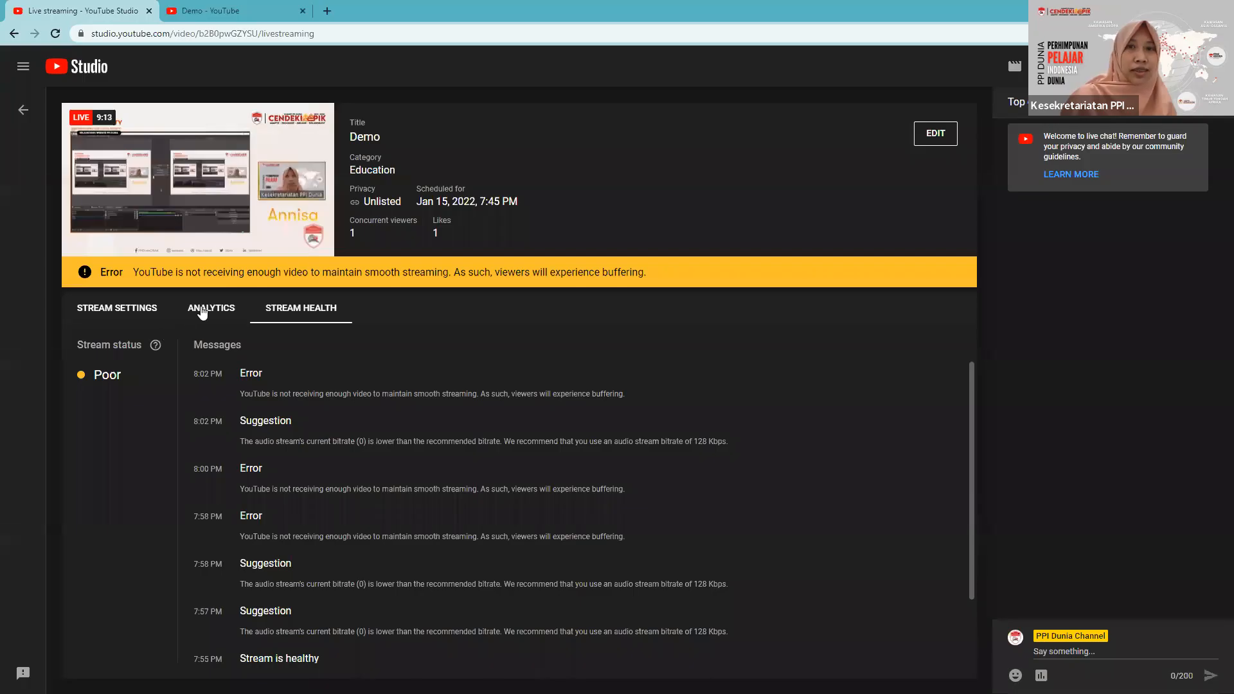
left_click(219, 309)
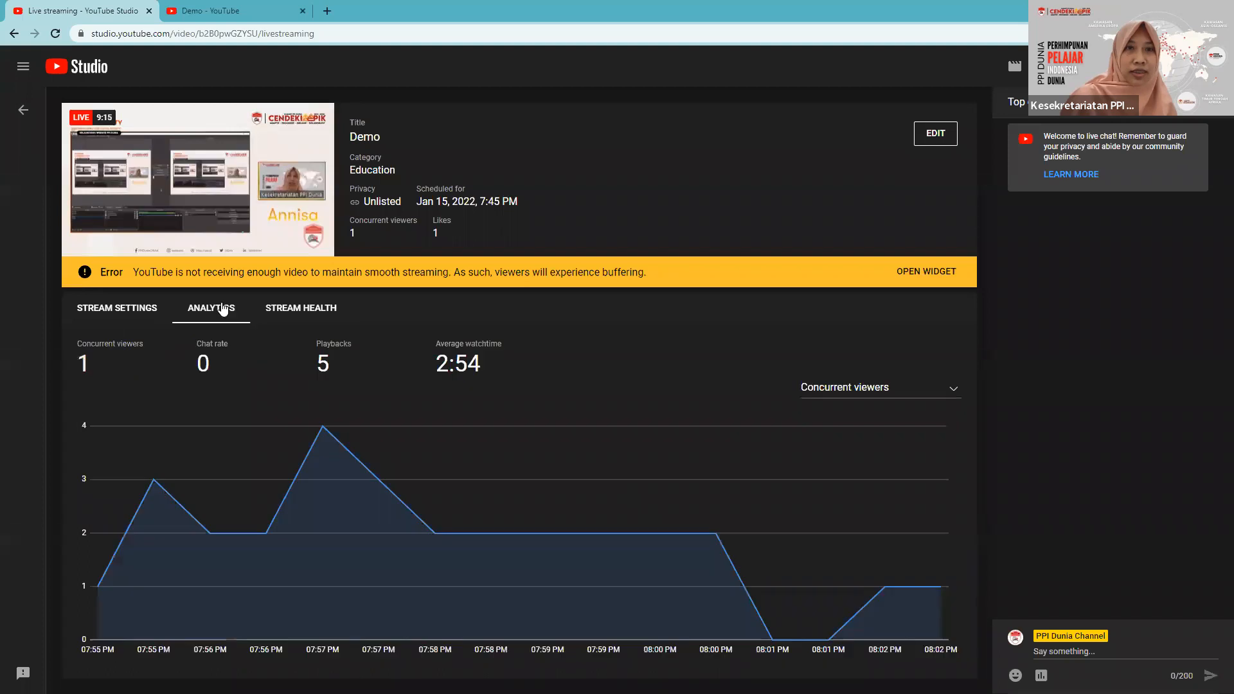
left_click(291, 312)
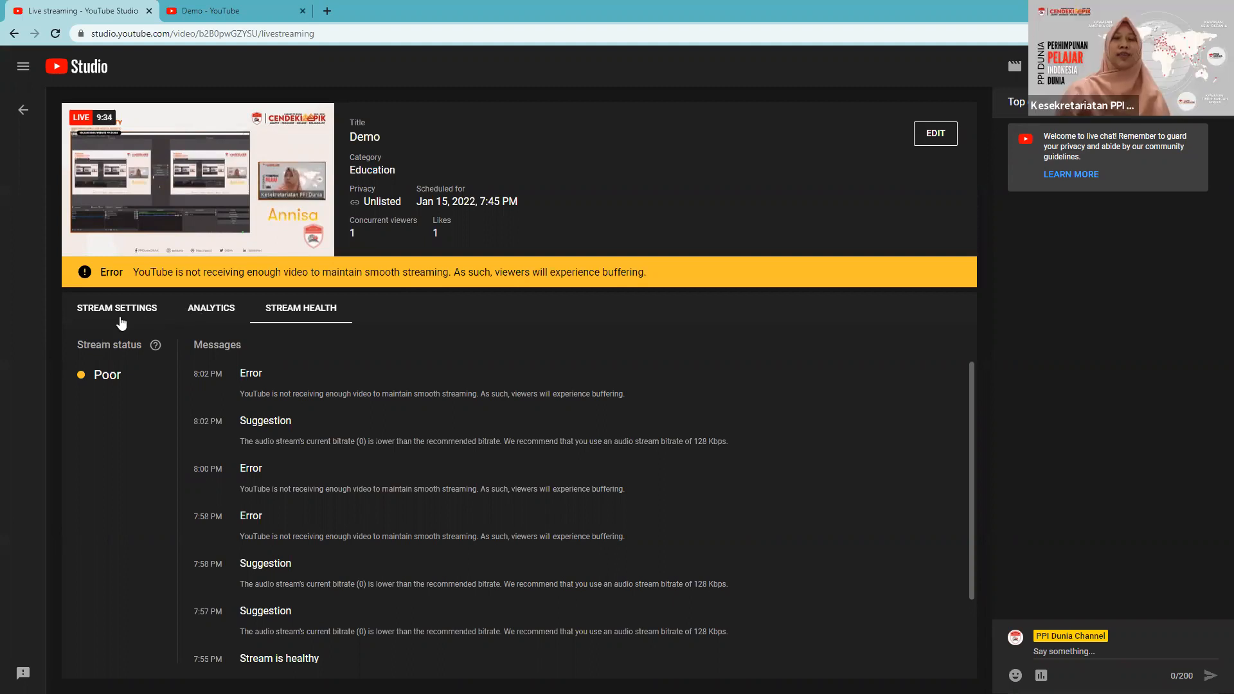
left_click(196, 308)
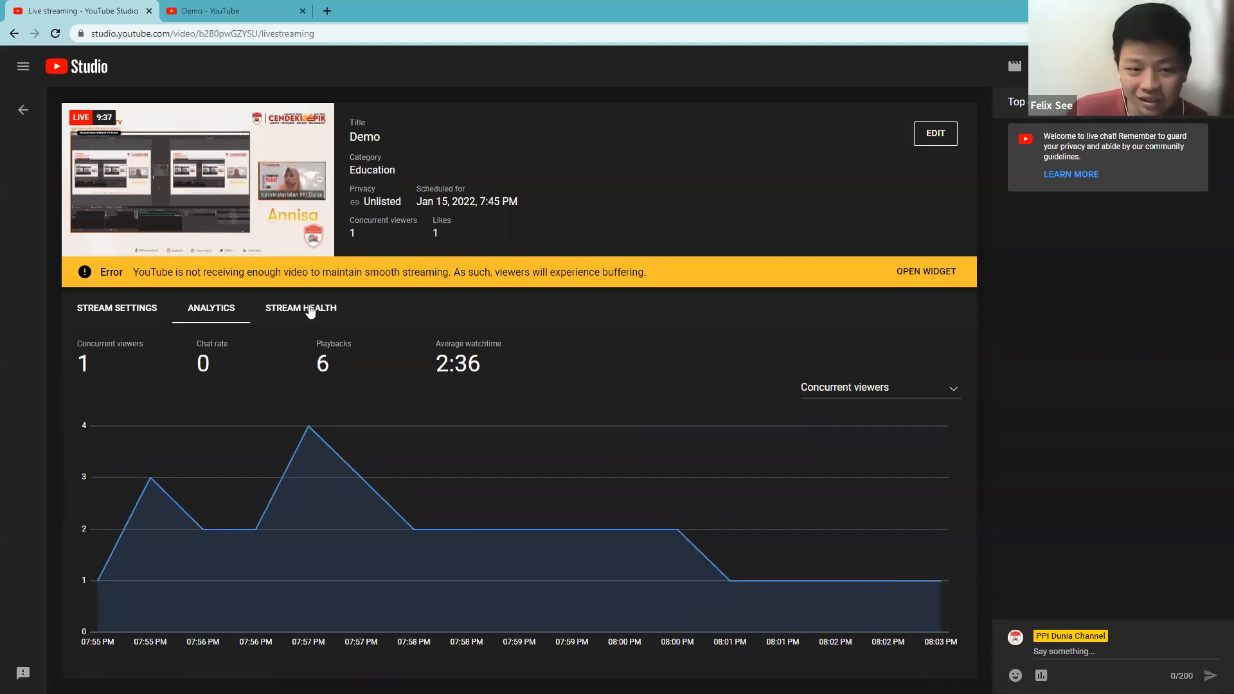
left_click(299, 310)
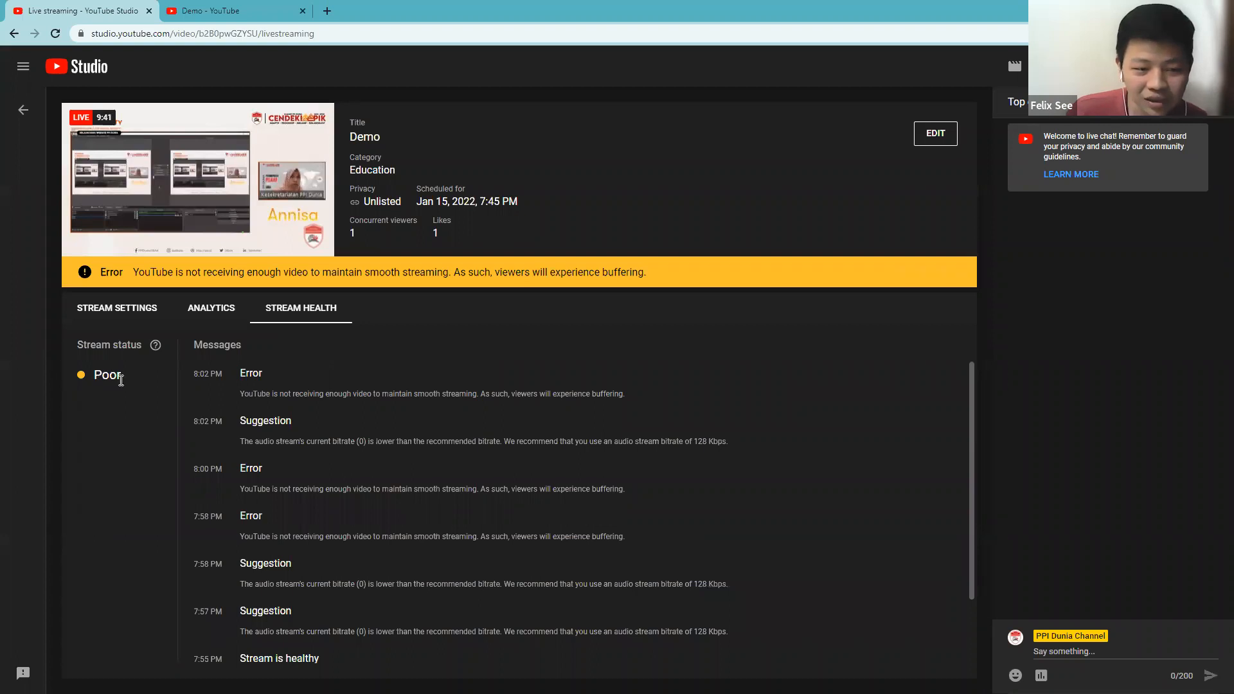
double_click(119, 386)
left_click(171, 385)
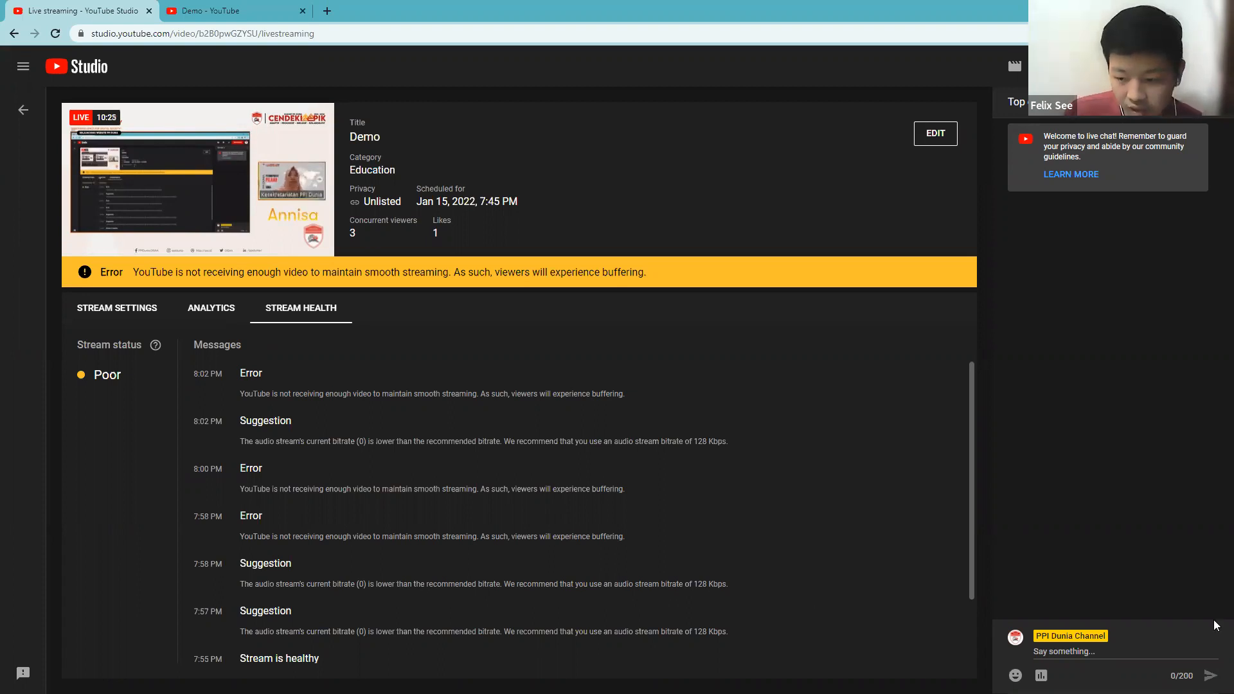
Switch to OBS Studio and stop the live stream.
key("alt+Tab")
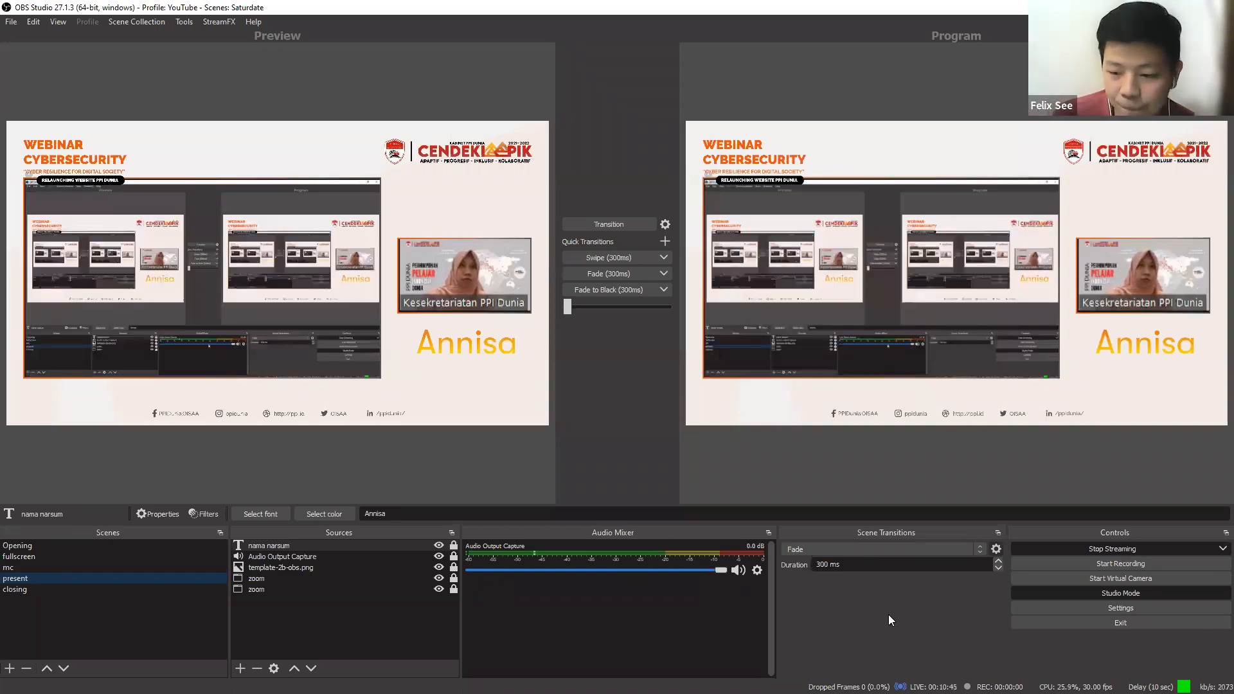
left_click(1080, 577)
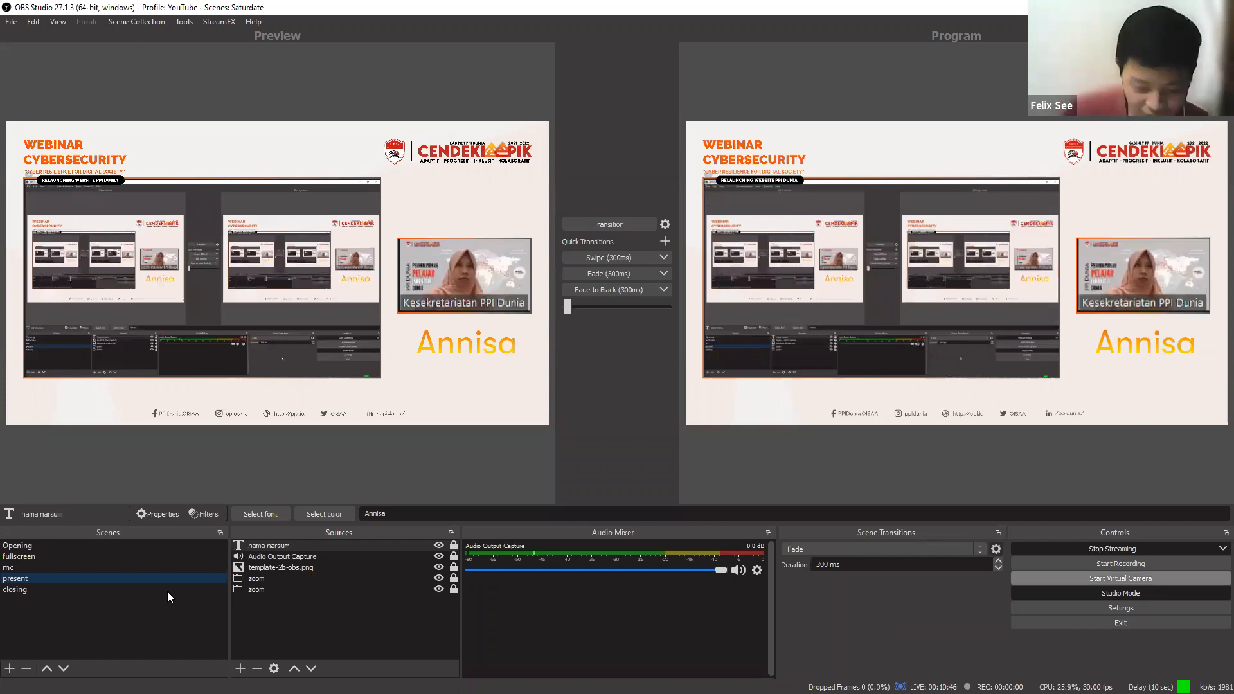
left_click(1108, 551)
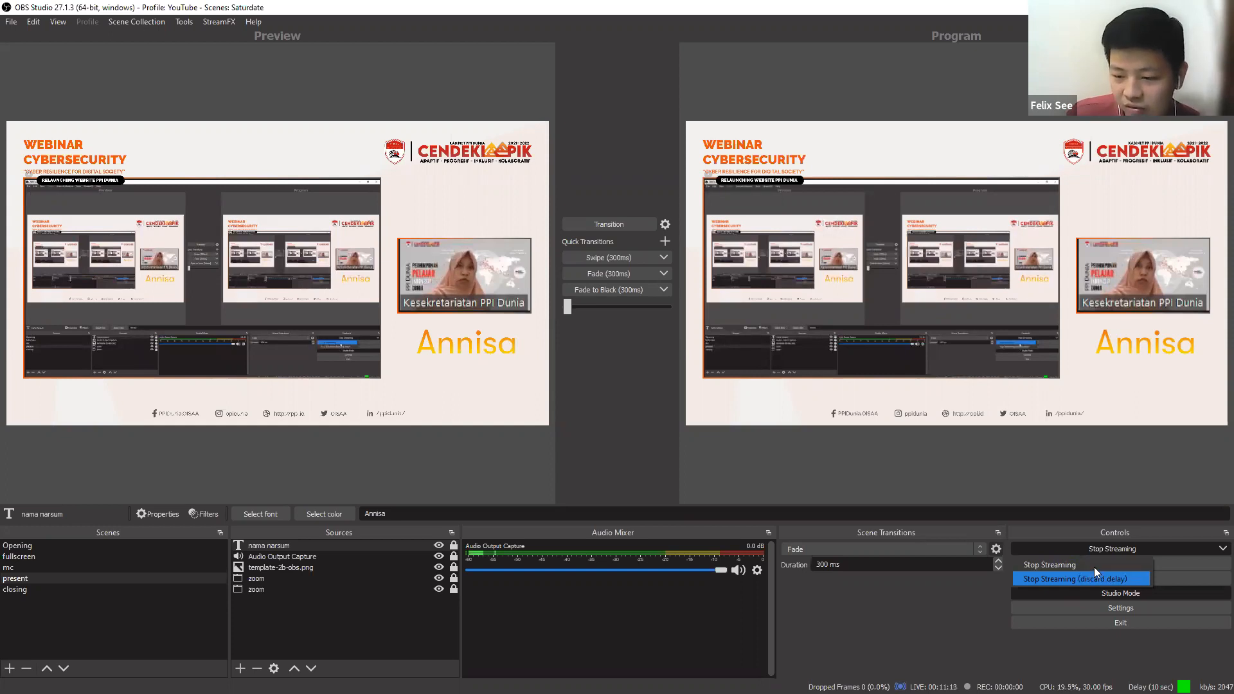
left_click(1100, 575)
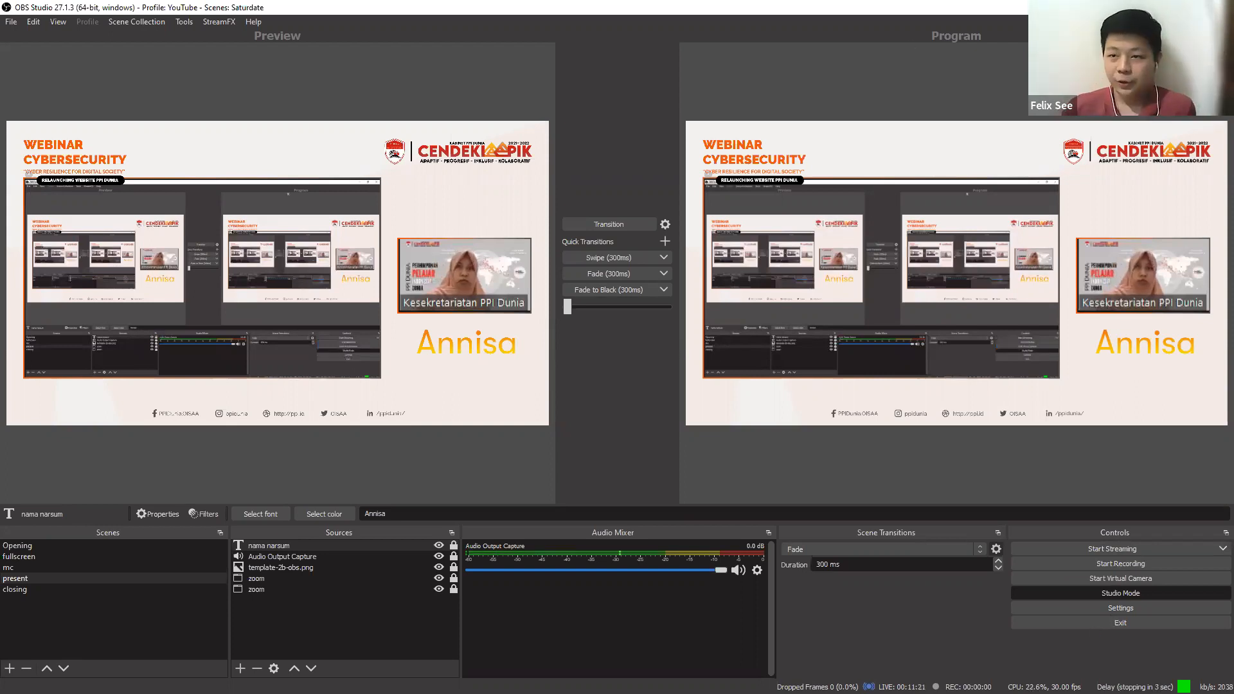
Switch to YouTube Studio and check the Demo stream's health, settings and player after the broadcast was stopped.
key("alt+Tab")
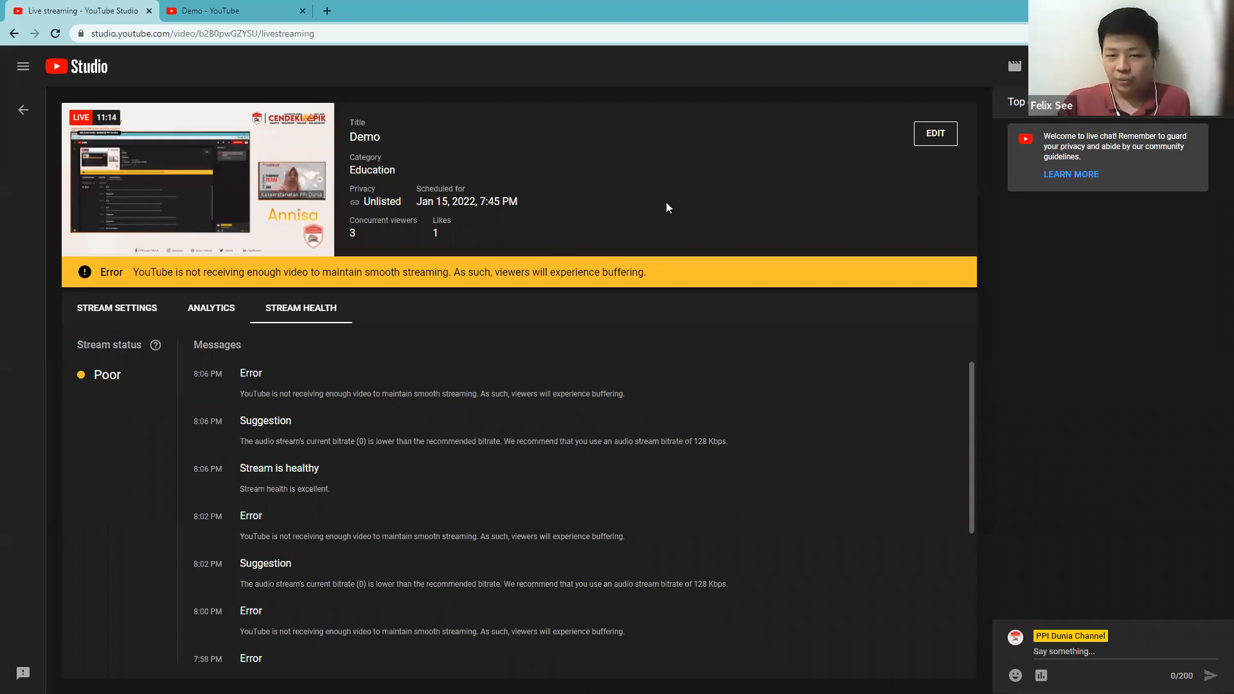
mouse_move(257, 193)
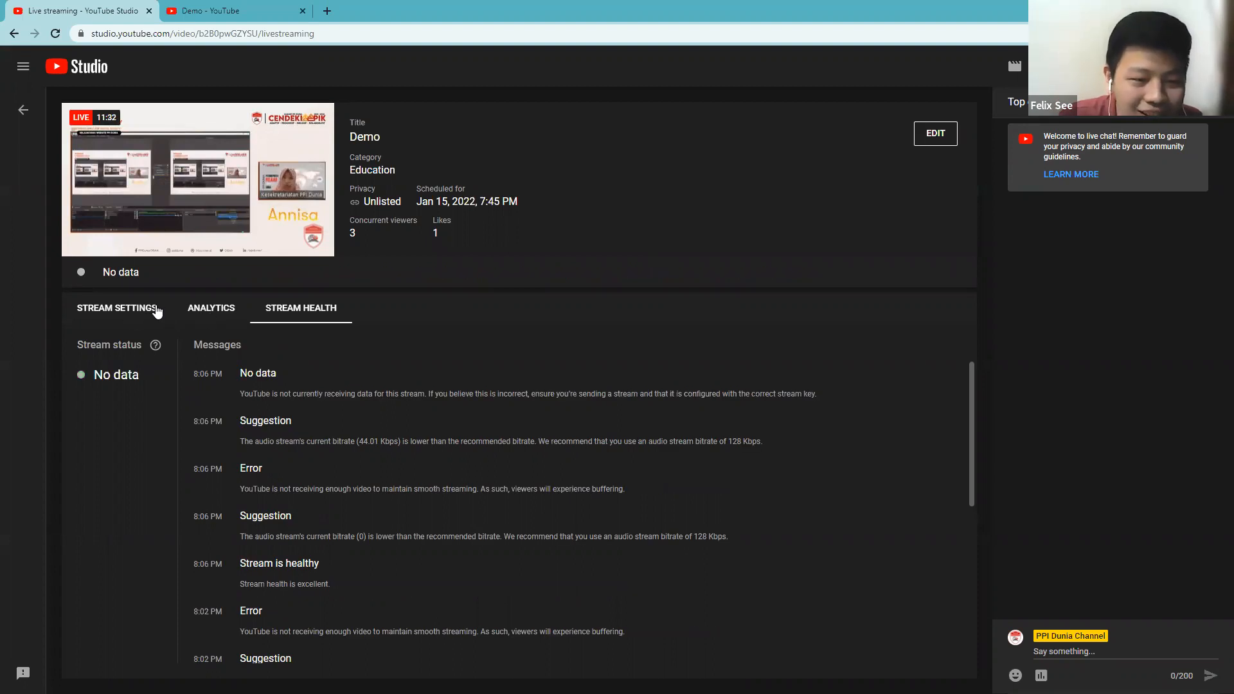
left_click(117, 308)
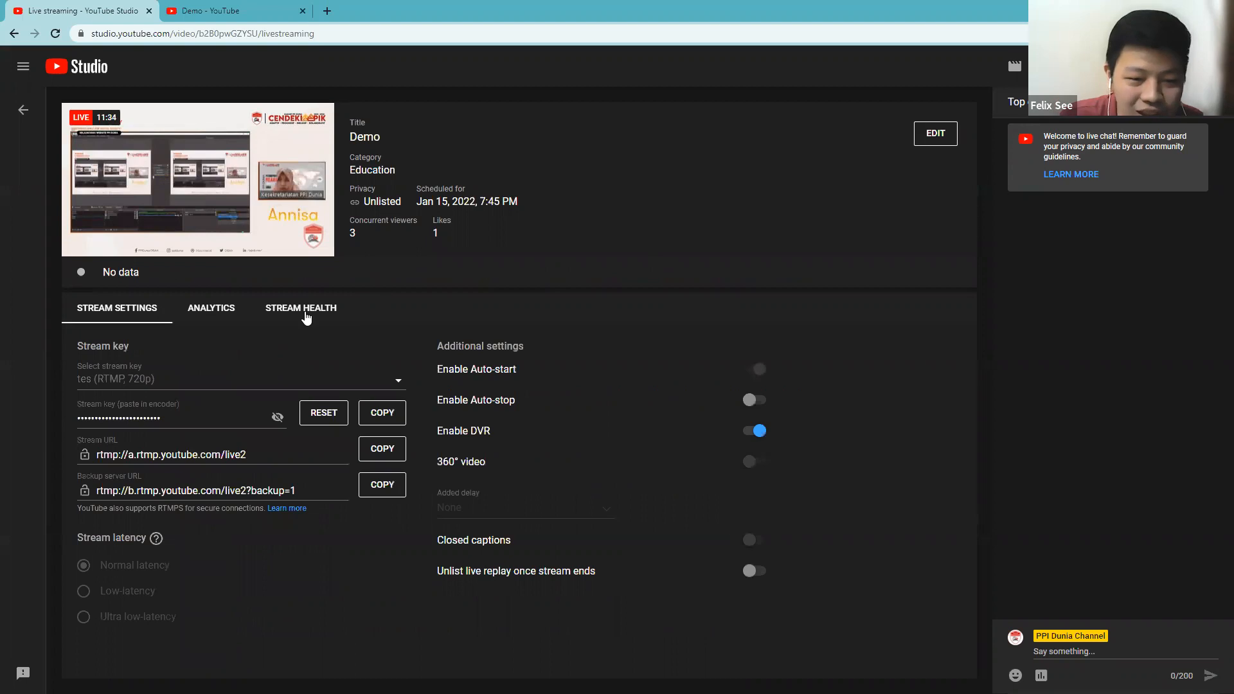
left_click(321, 308)
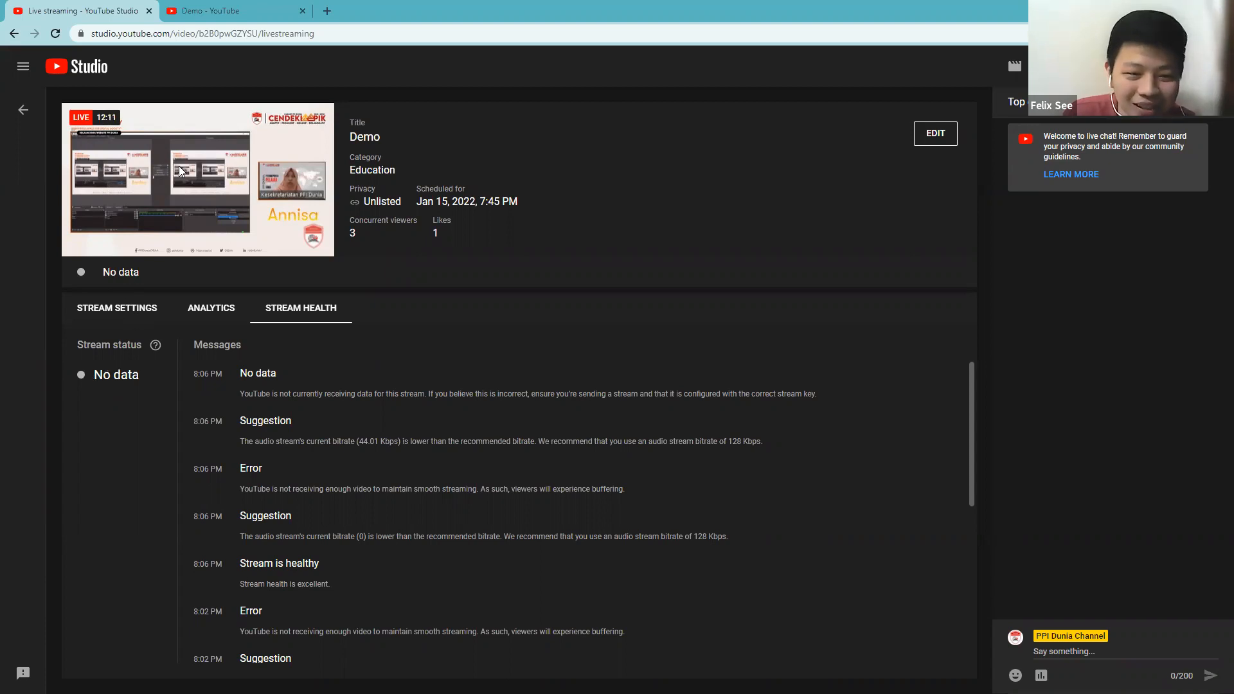
mouse_move(181, 169)
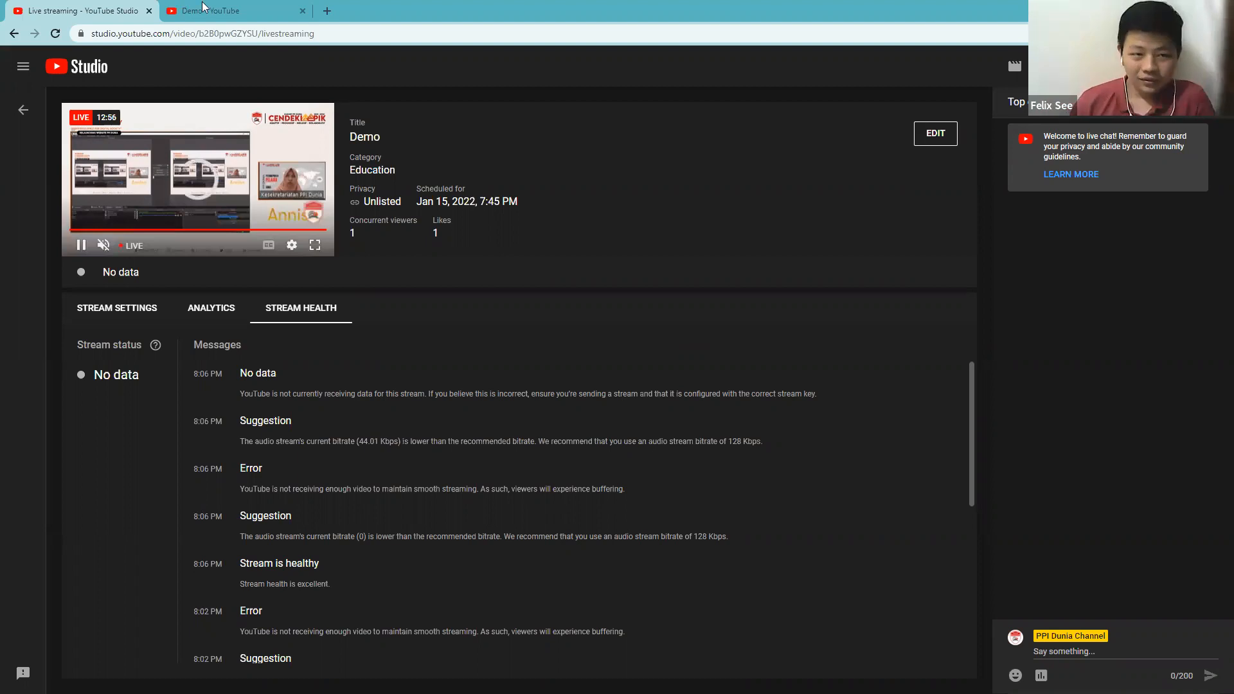
Go to the Demo stream's watch page, rewind to an earlier moment and pause playback.
key("ctrl+Tab")
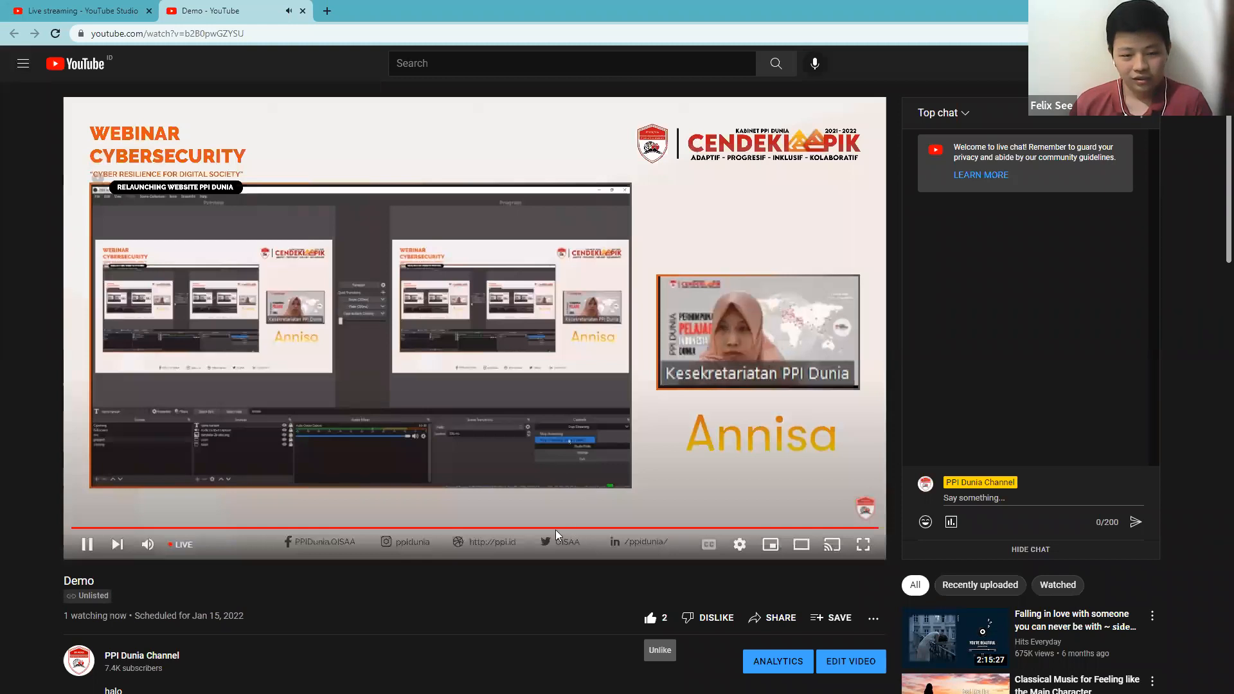
left_click(599, 528)
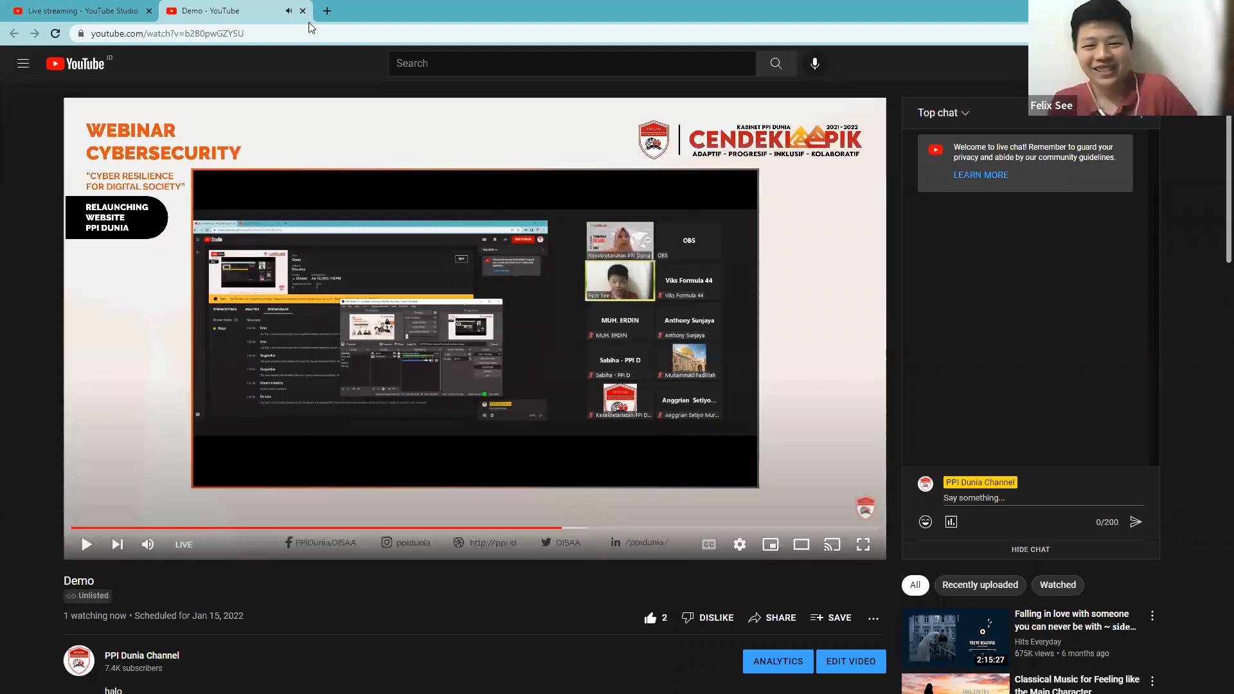
left_click(229, 137)
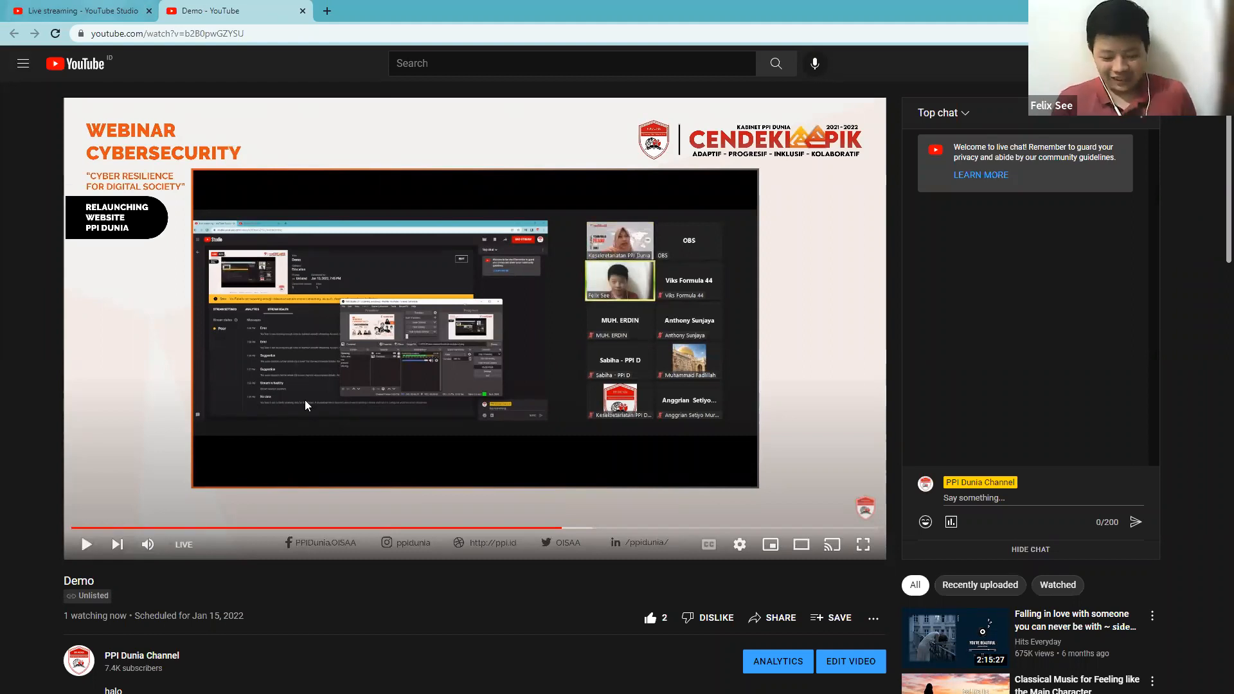
Compare the Demo stream's dashboard in YouTube Studio with its watch page.
left_click(82, 11)
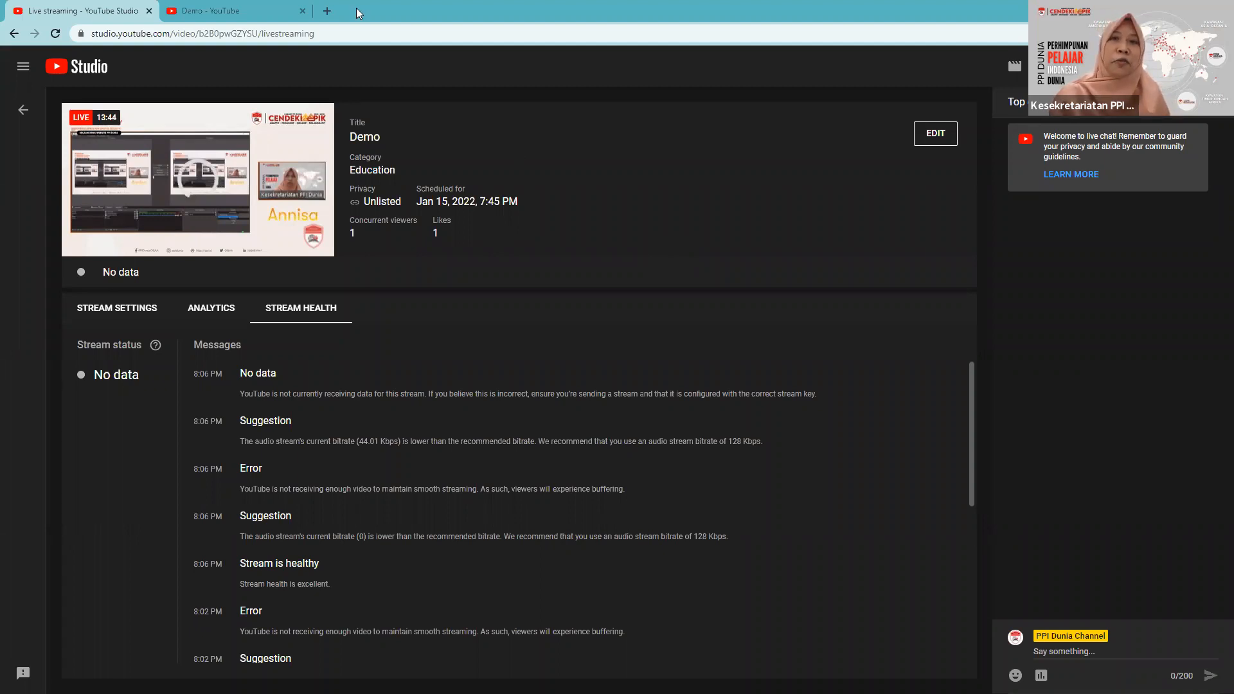
left_click(280, 14)
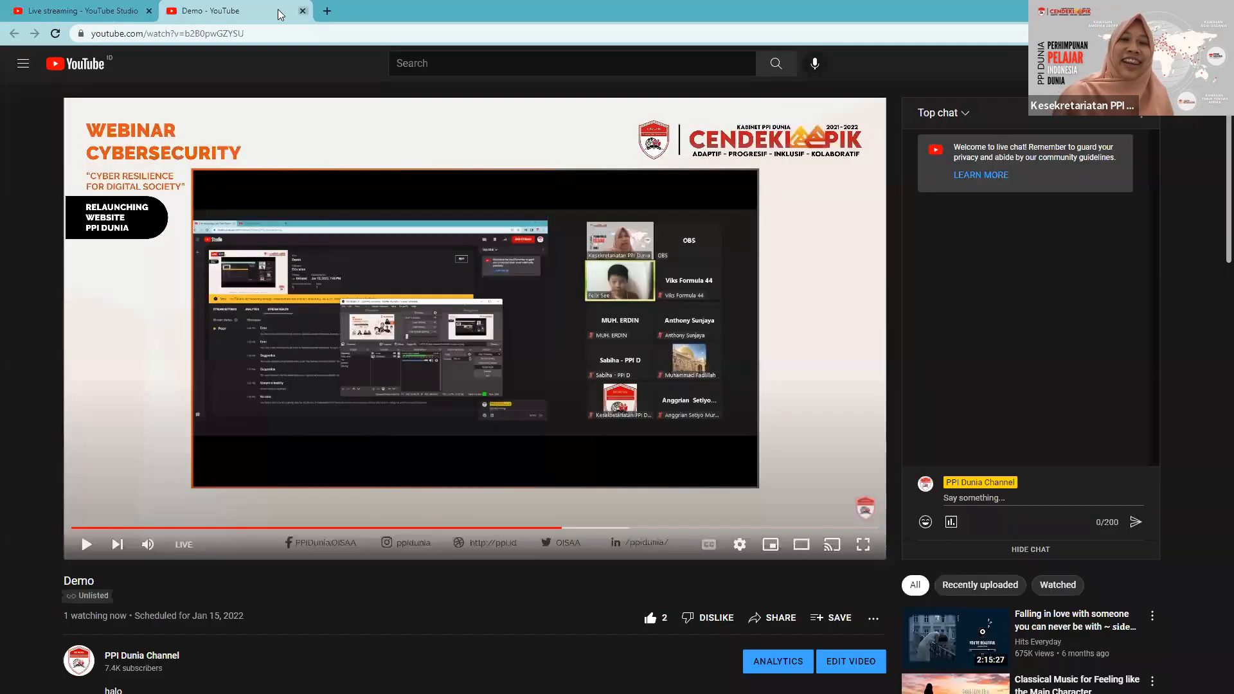
left_click(121, 9)
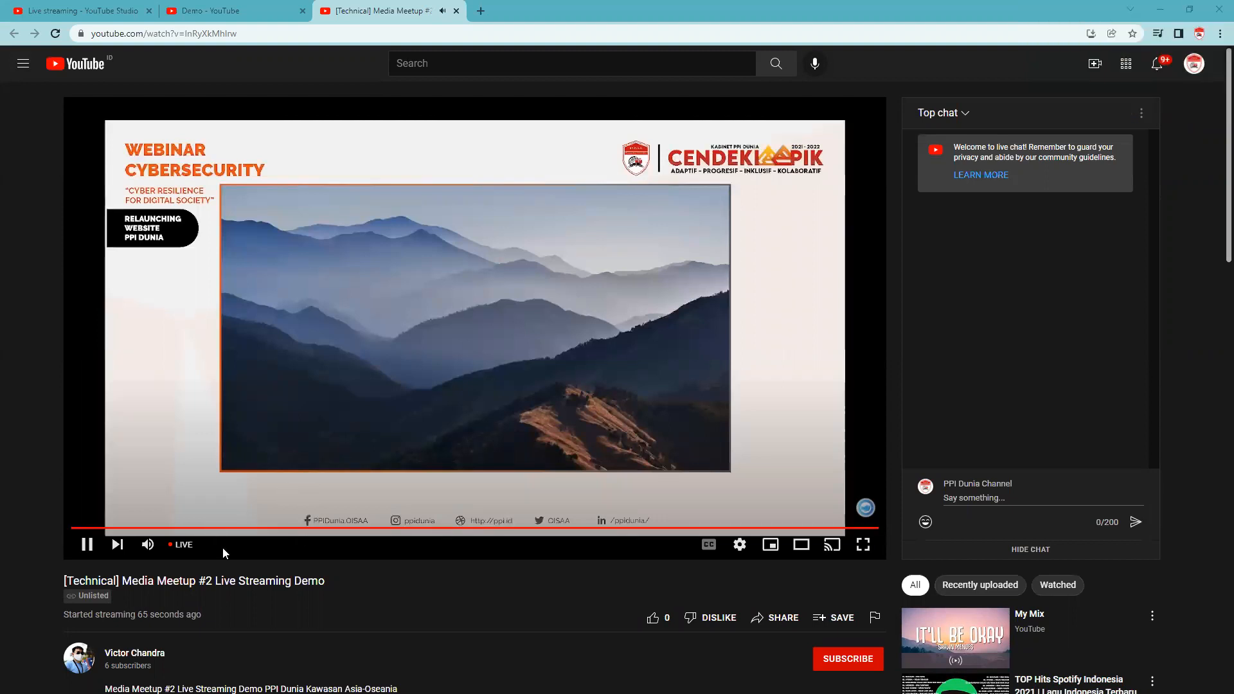
Look over the watch page of the [Technical] Media Meetup #2 Live Streaming Demo and pause its playback.
scroll(223, 563, "down", 4)
scroll(222, 563, "up", 4)
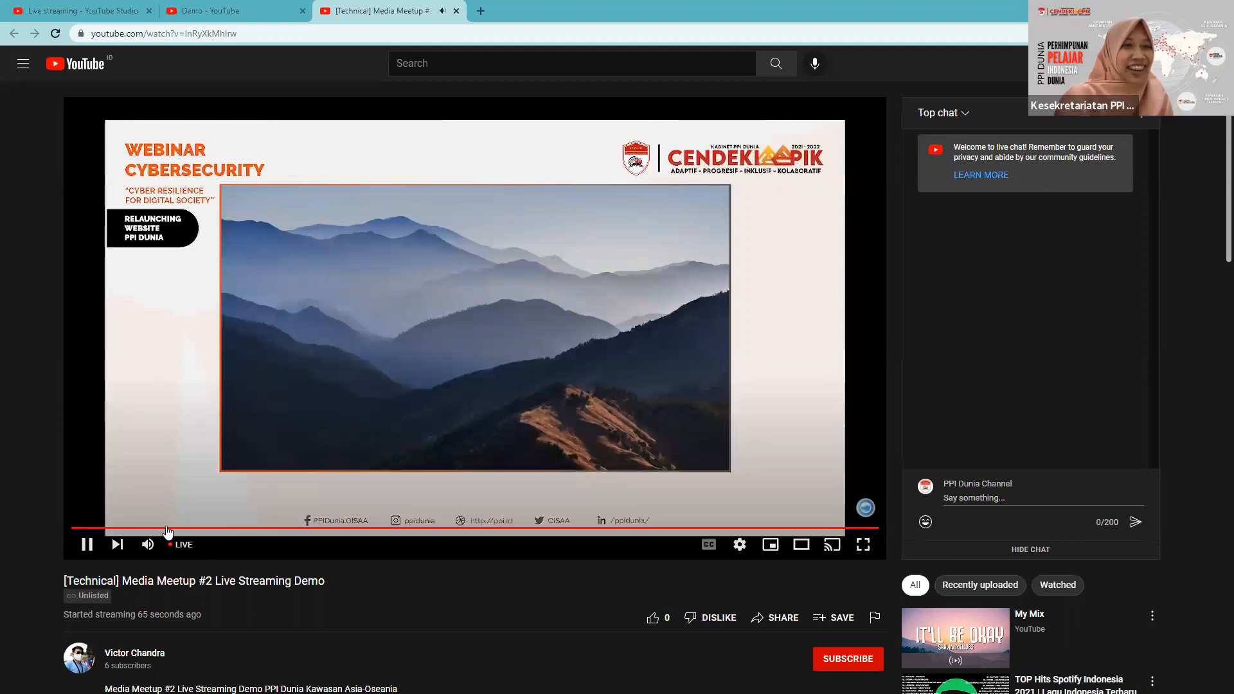
left_click(267, 9)
left_click(377, 18)
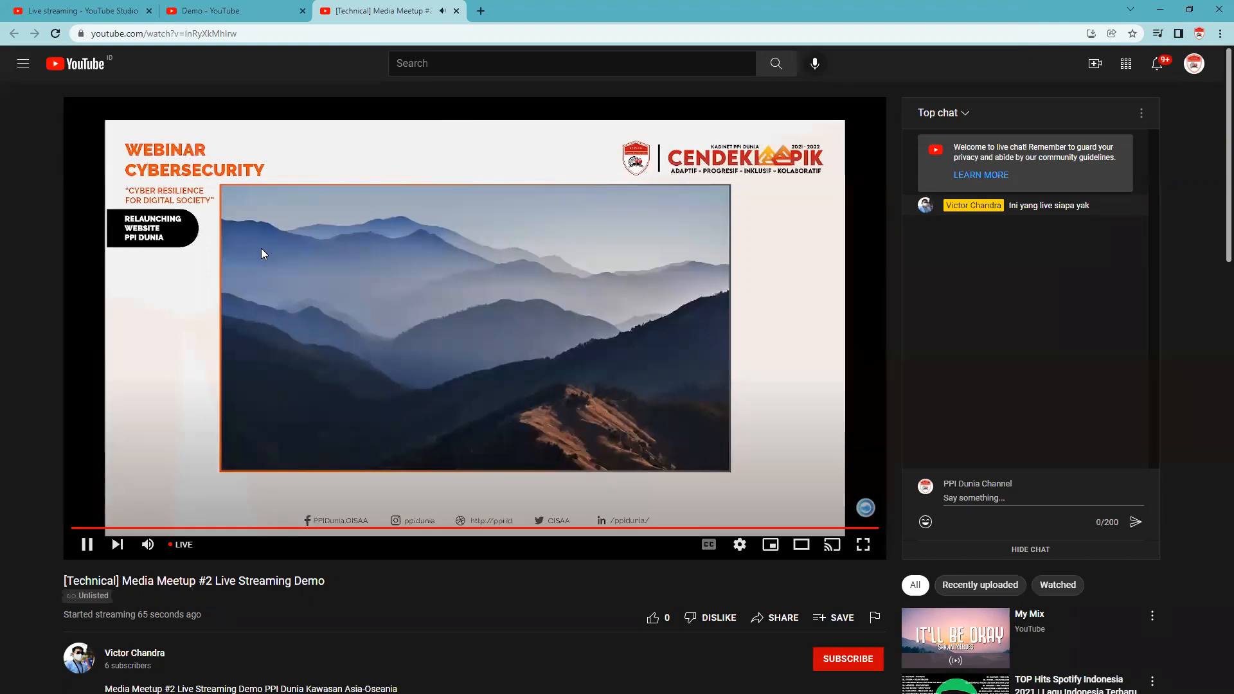
left_click(266, 285)
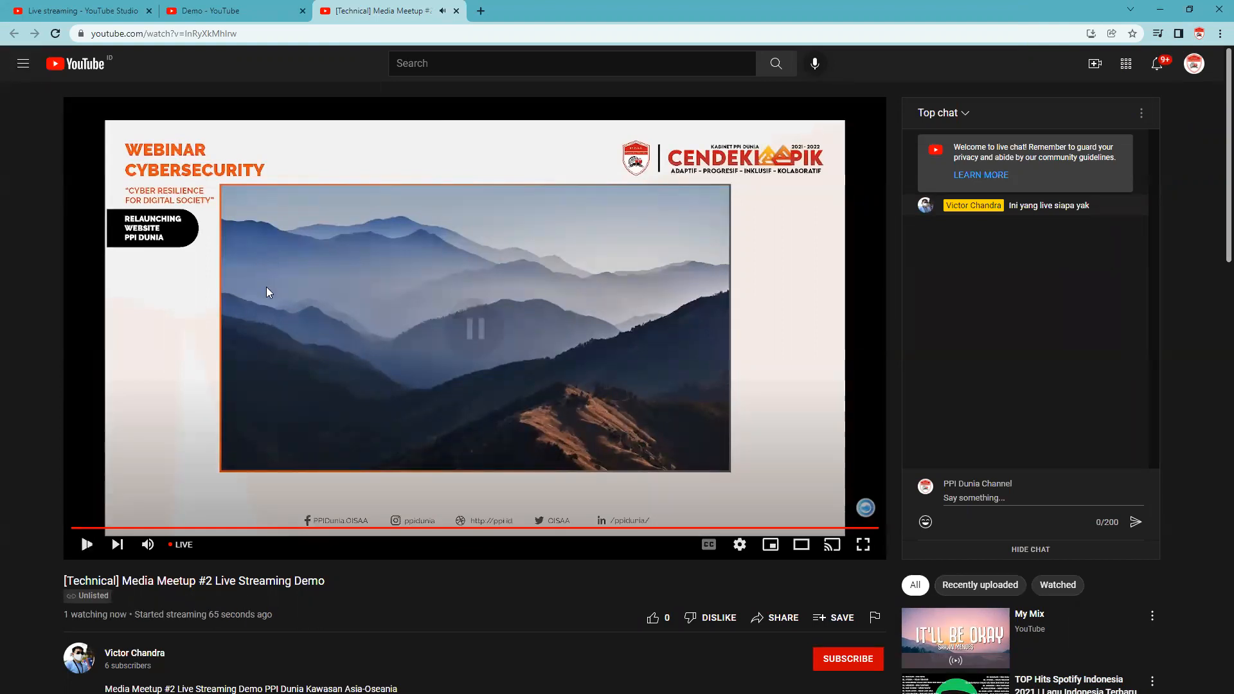
Mute the [Technical] Media Meetup #2 Live Streaming Demo, resume its playback and glance at the Demo stream's watch page.
left_click(146, 551)
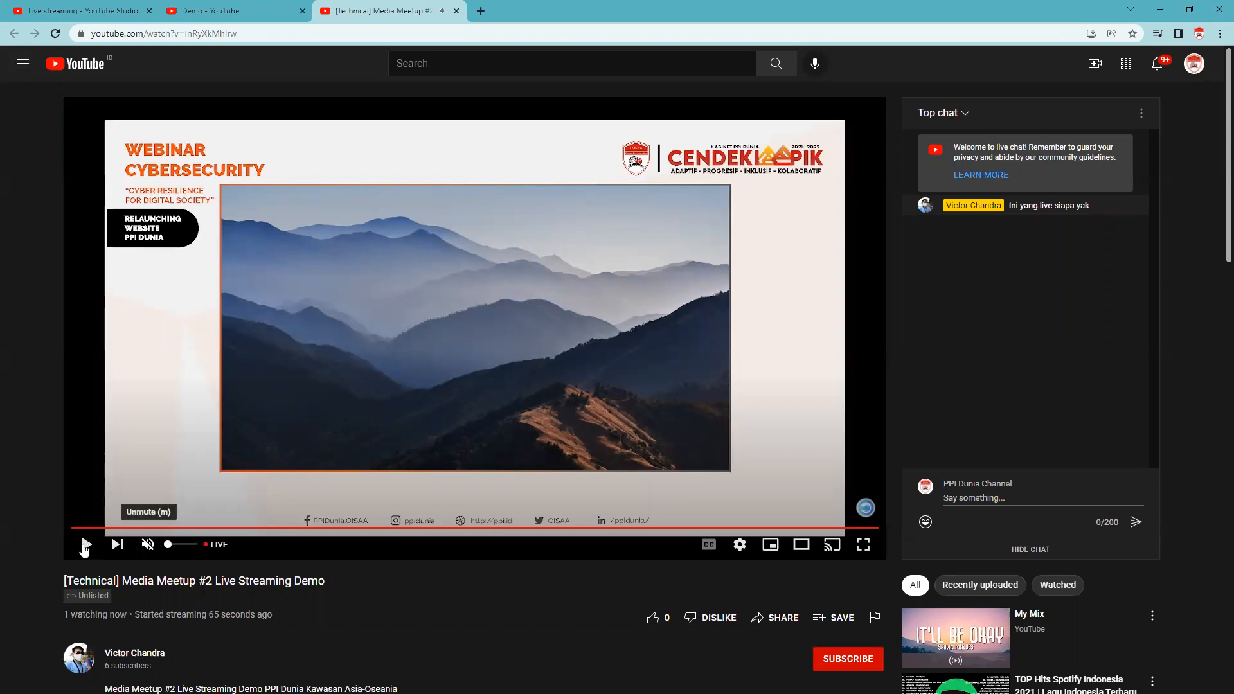
left_click(85, 545)
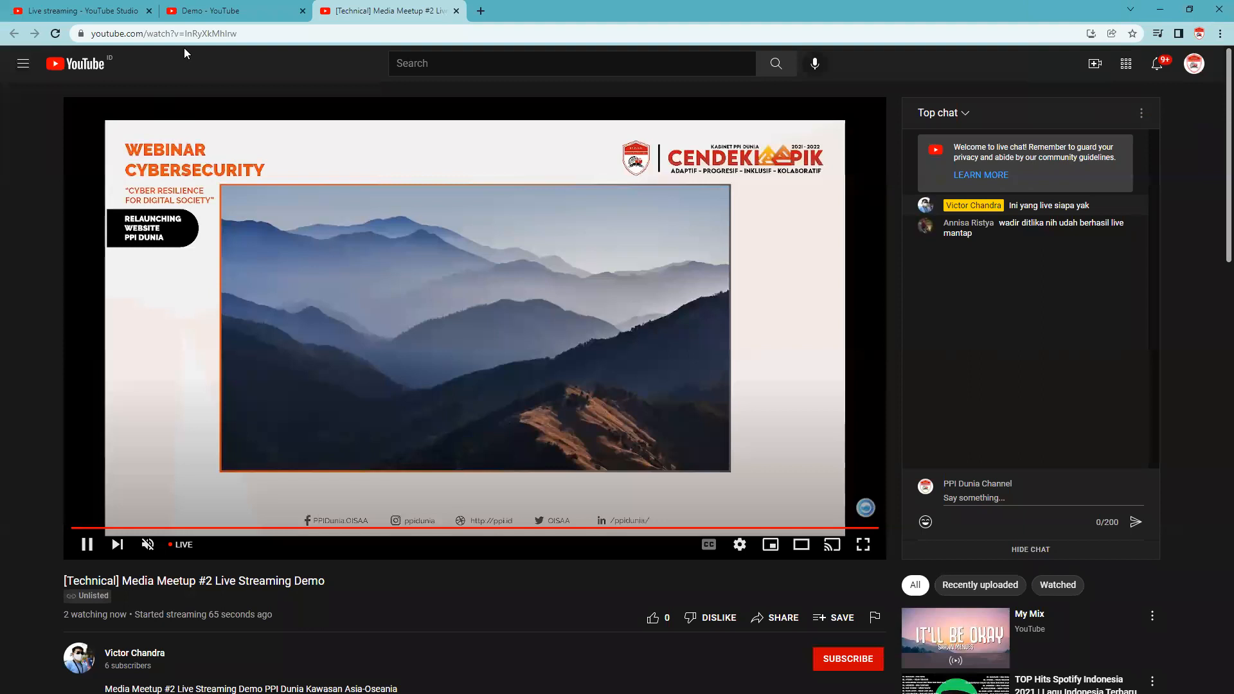
left_click(225, 12)
left_click(385, 10)
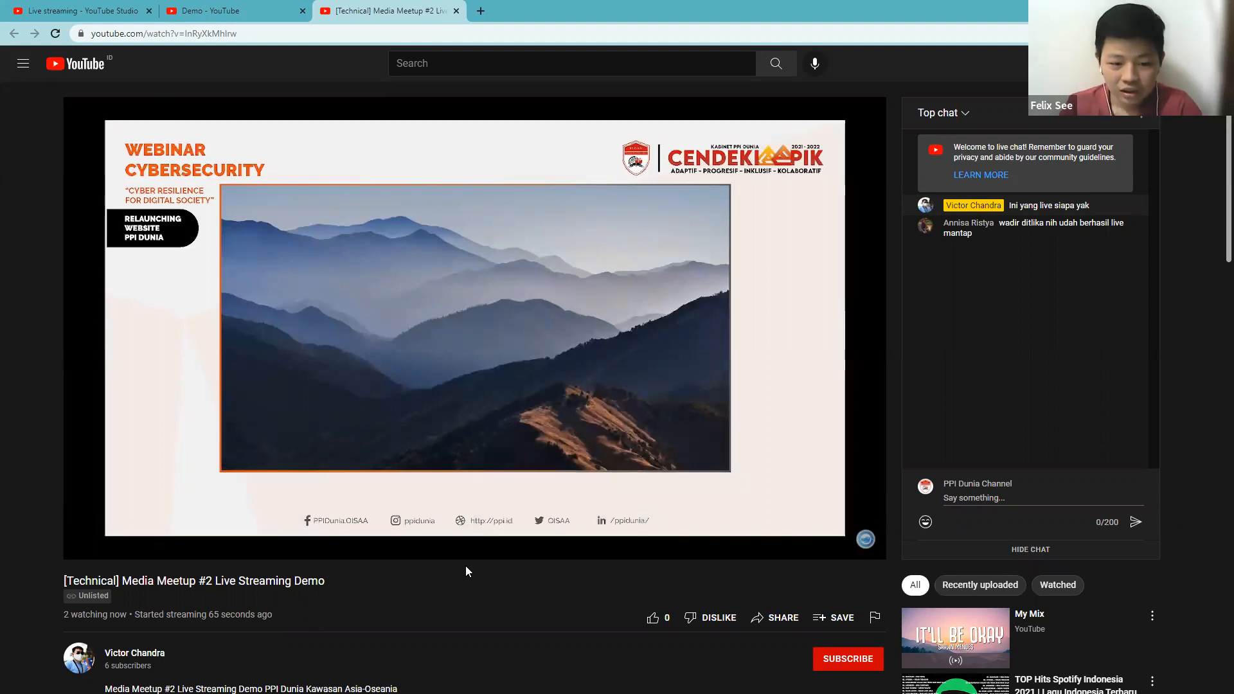
Check the playback quality option of the [Technical] Media Meetup #2 stream and view it in full screen.
scroll(672, 441, "down", 4)
scroll(672, 441, "up", 4)
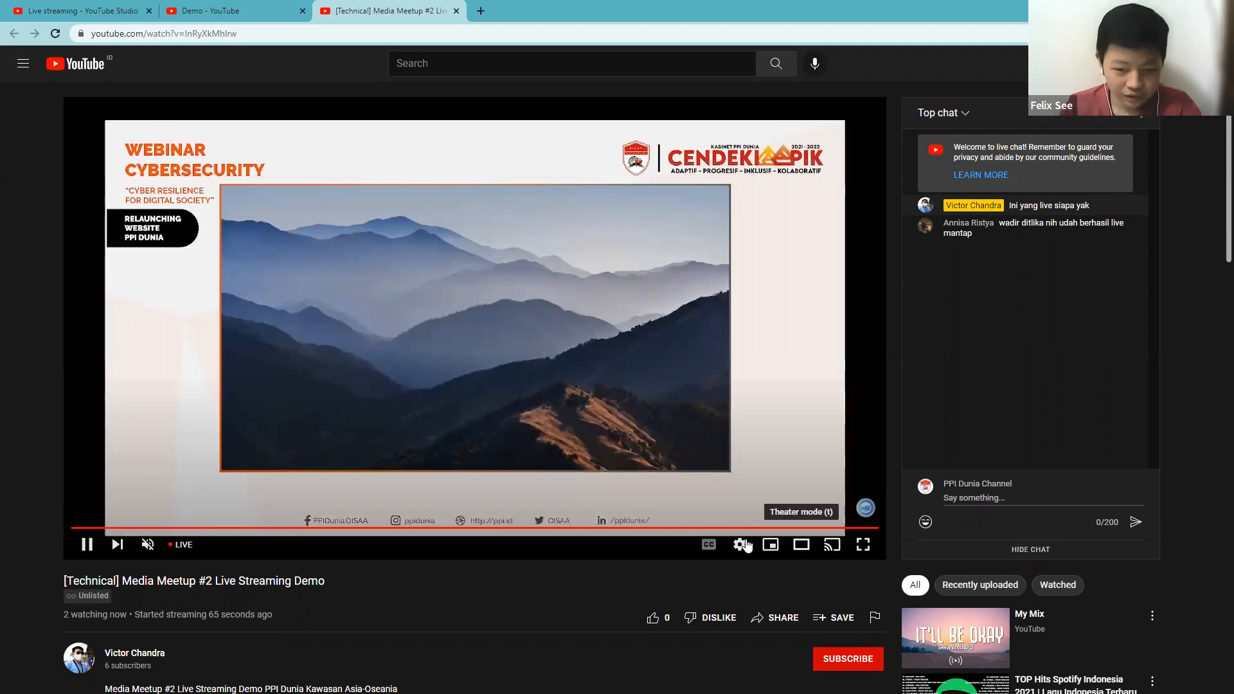
left_click(740, 545)
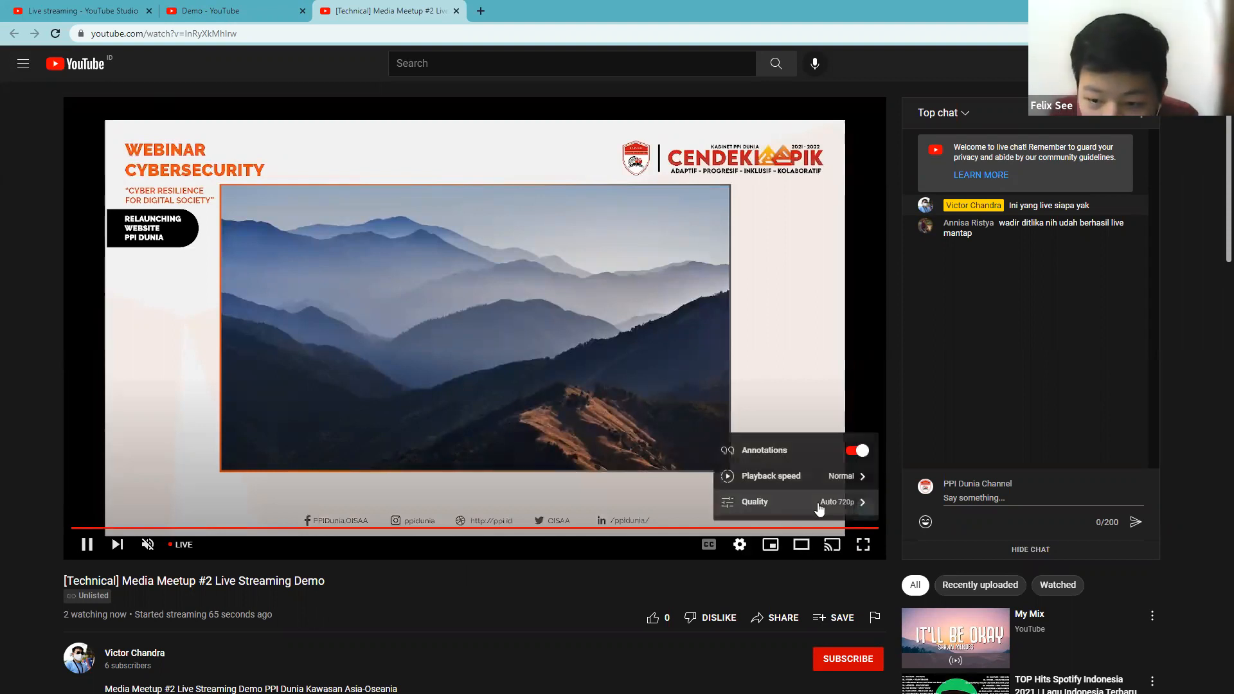
left_click(616, 585)
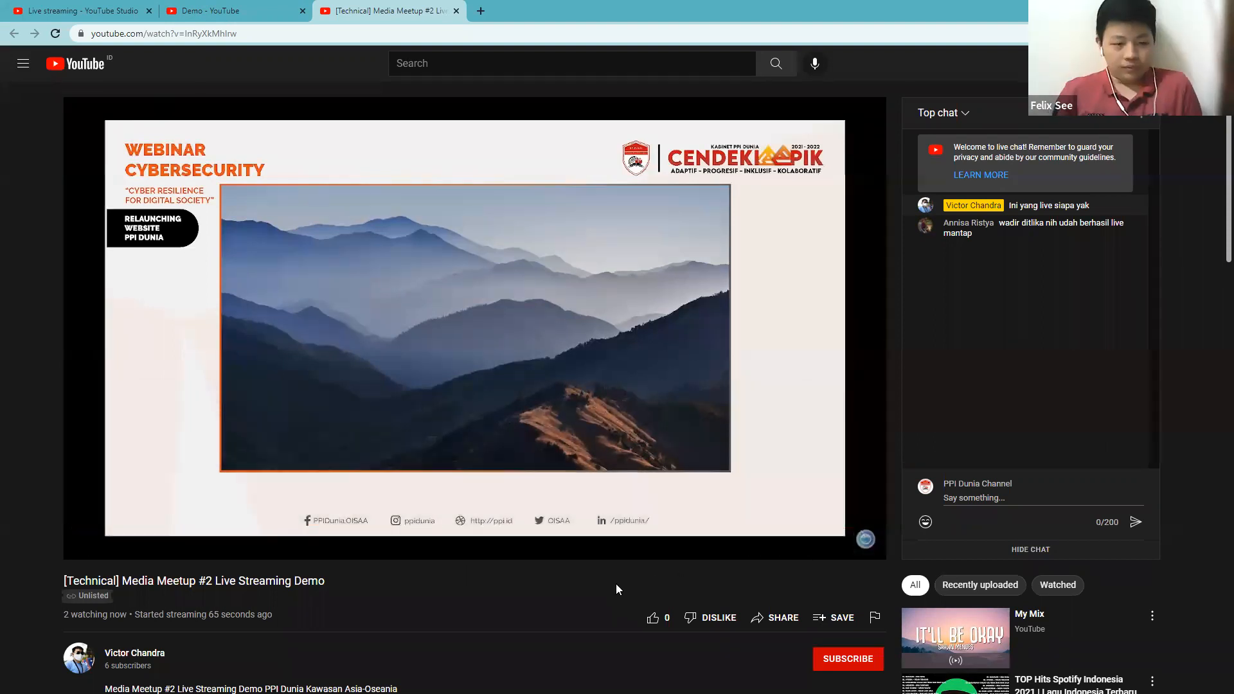
left_click(863, 545)
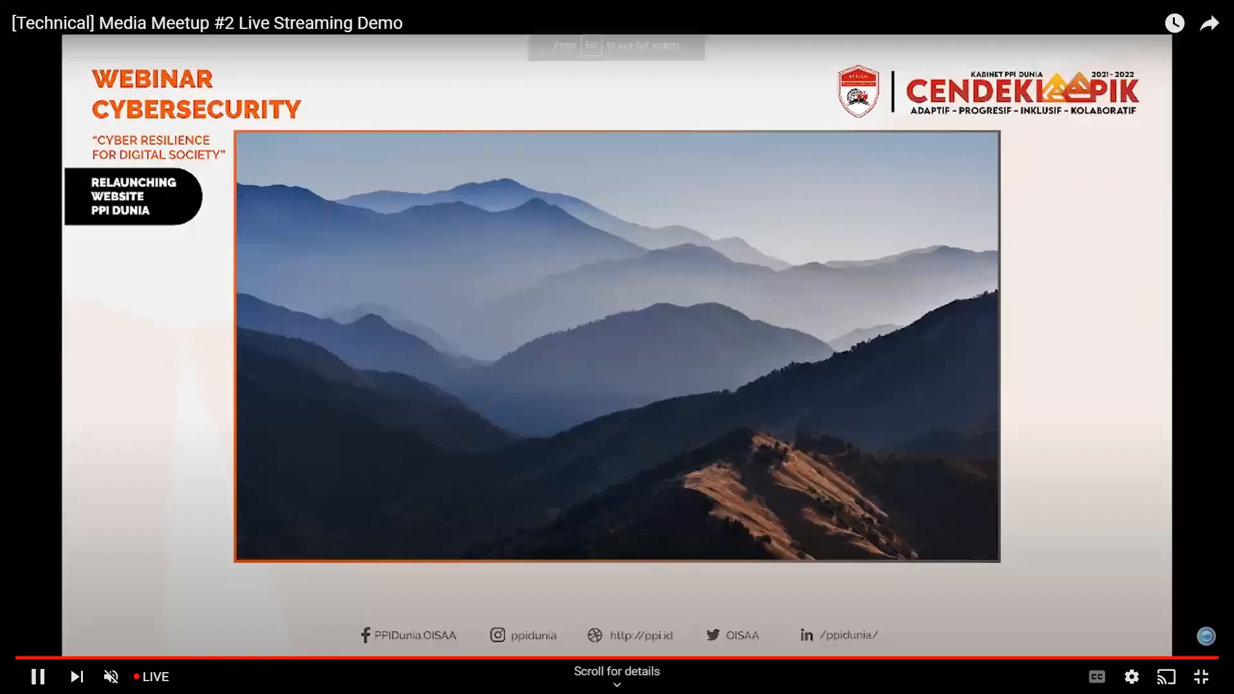
left_click(1201, 677)
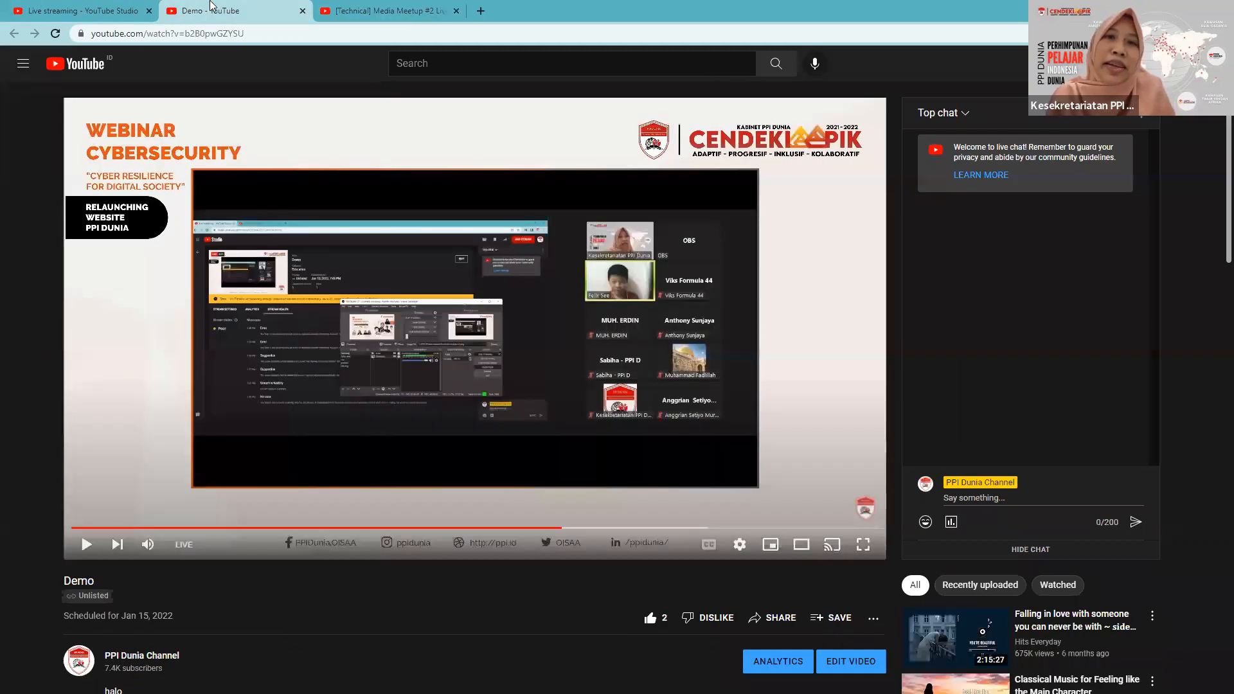
Compare the Demo stream's watch page and YouTube Studio dashboard with the live [Technical] Media Meetup #2 watch page.
left_click(227, 11)
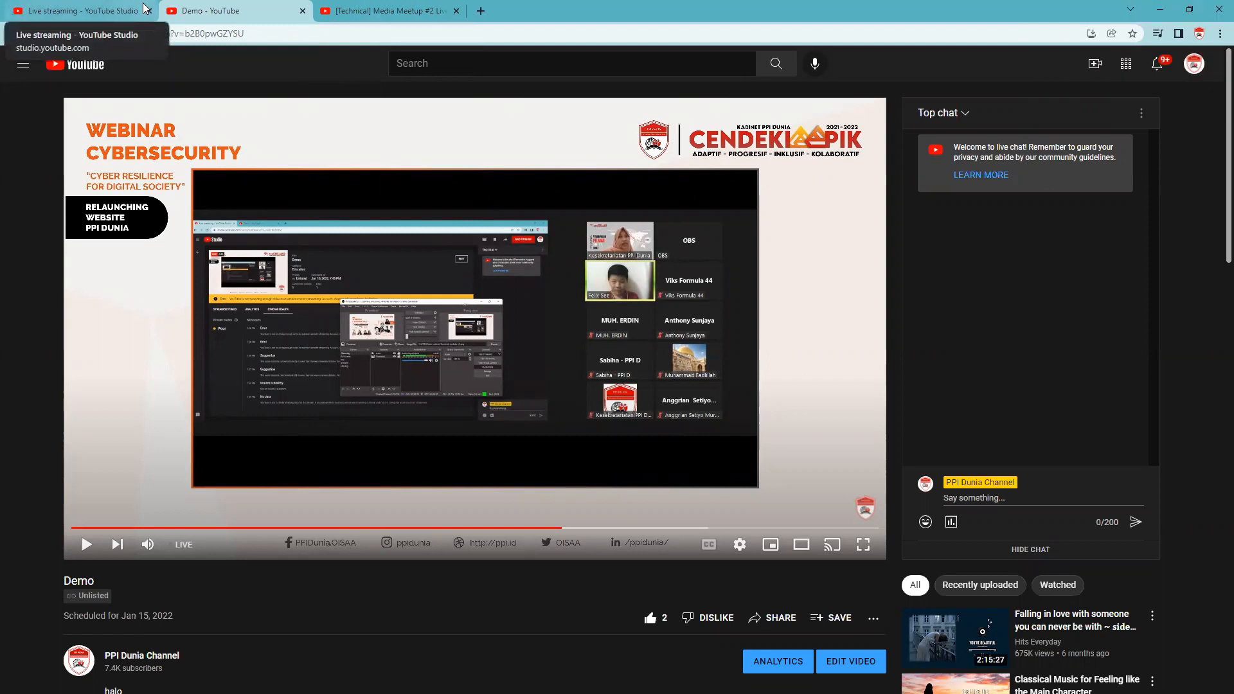
left_click(86, 7)
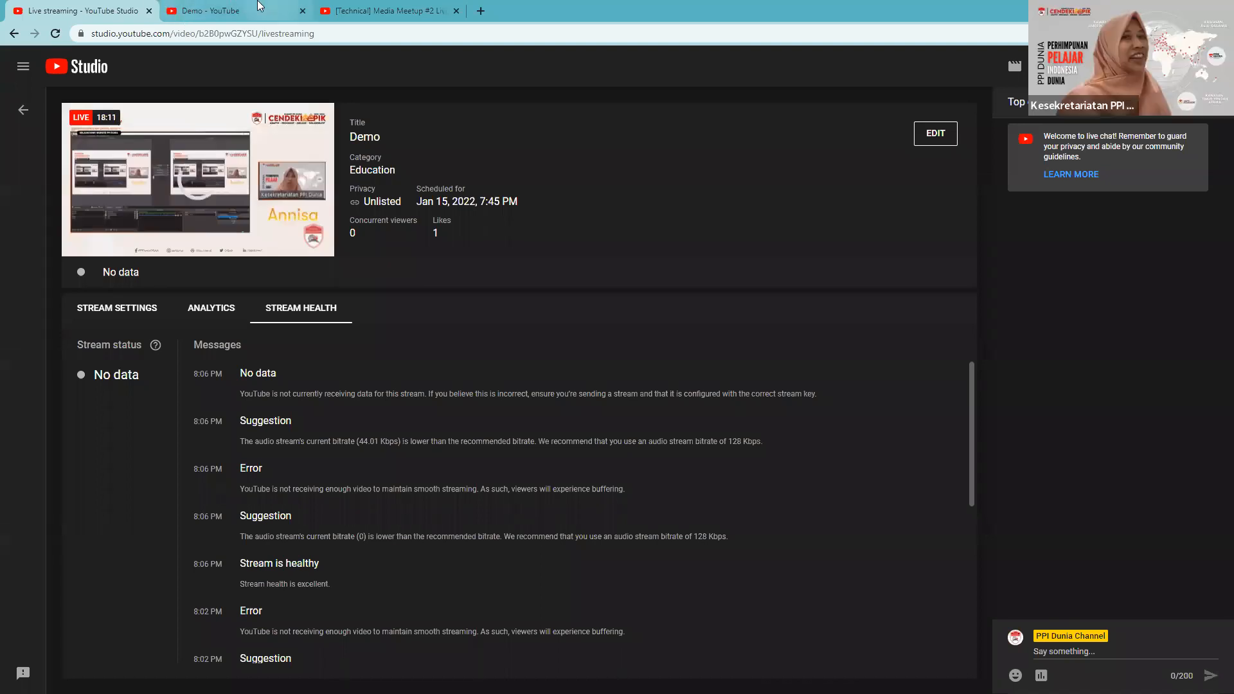
left_click(368, 6)
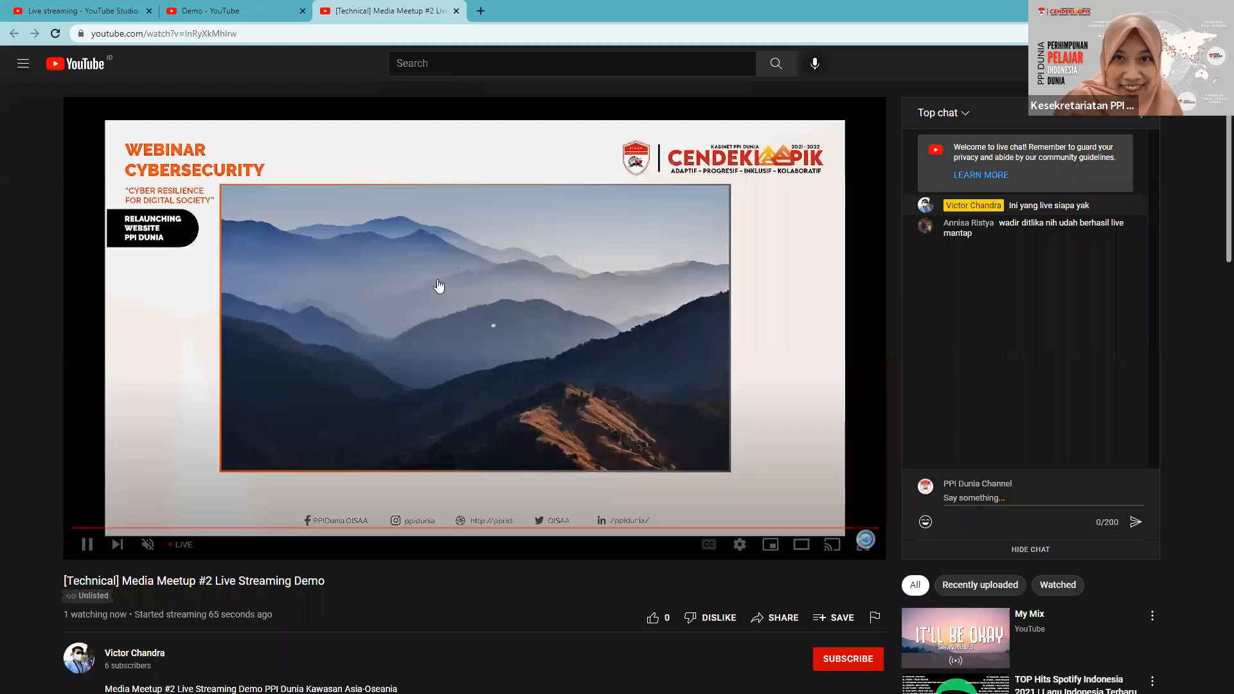
scroll(432, 282, "down", 4)
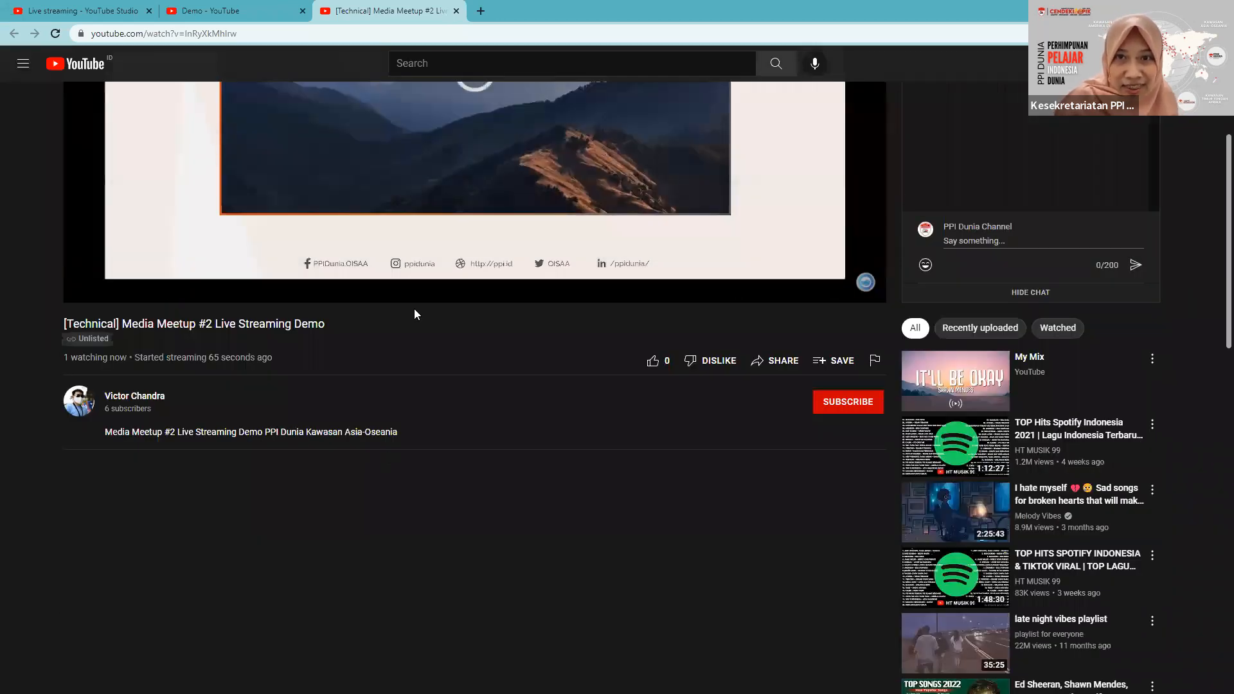
left_click(212, 13)
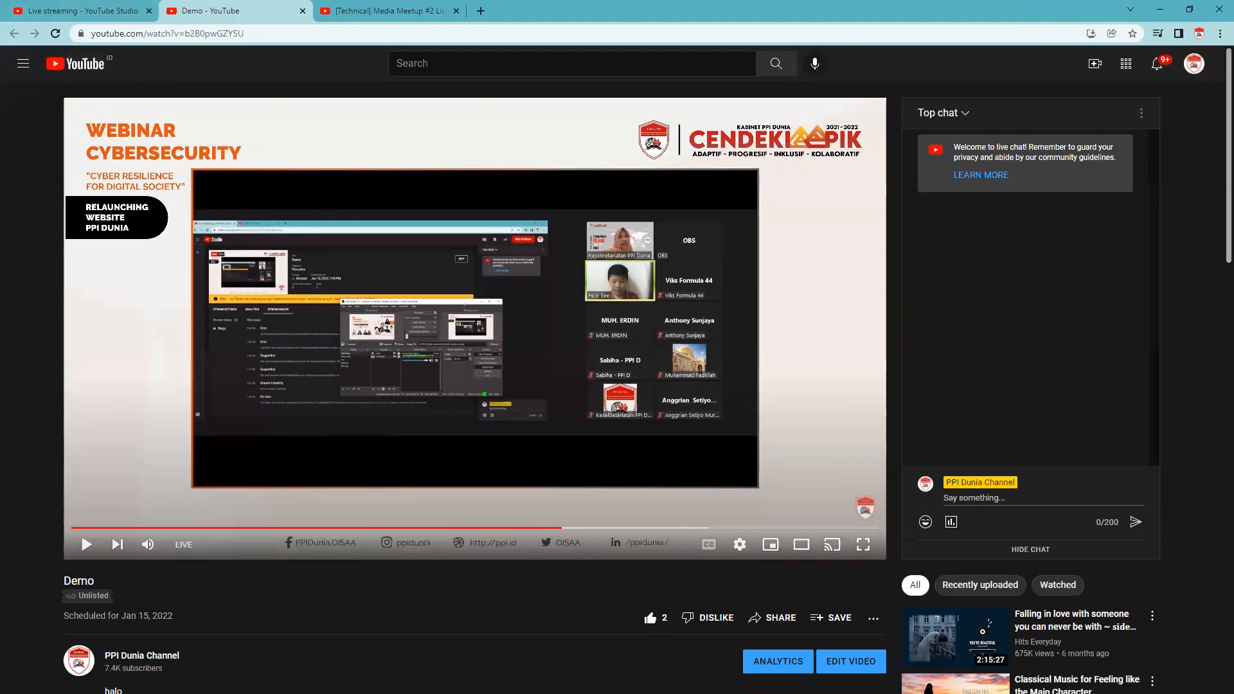
left_click(396, 12)
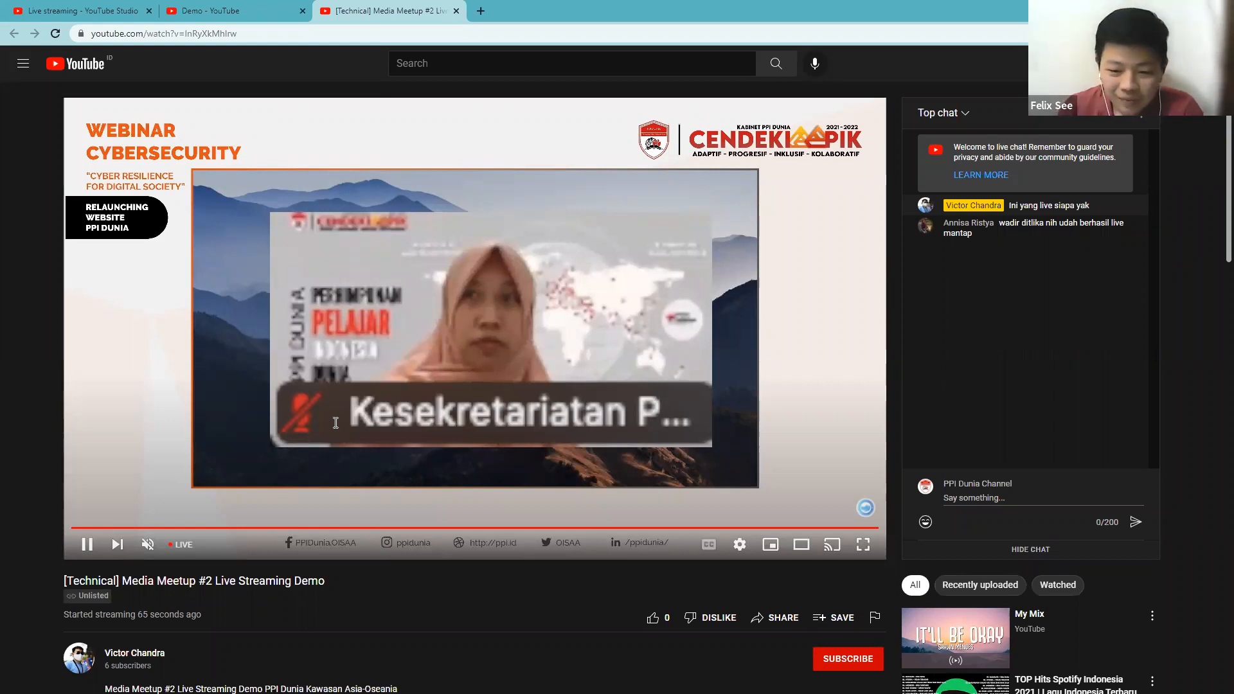
scroll(212, 283, "down", 5)
scroll(212, 282, "up", 5)
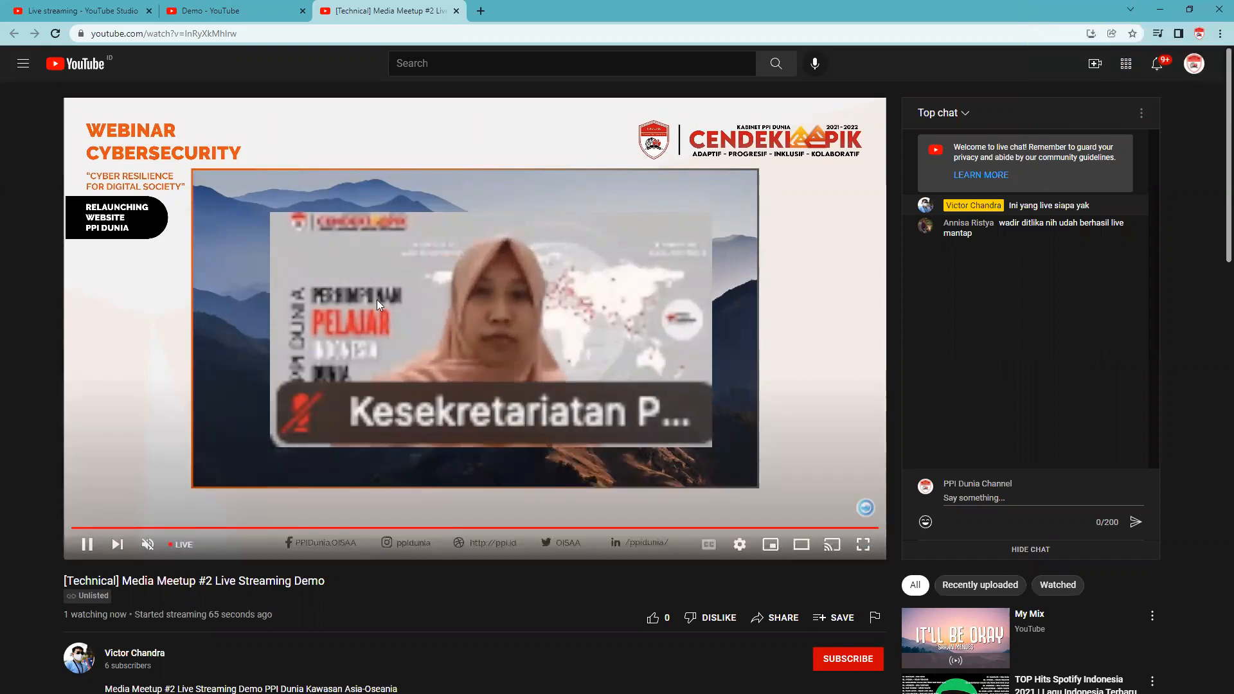
left_click(247, 5)
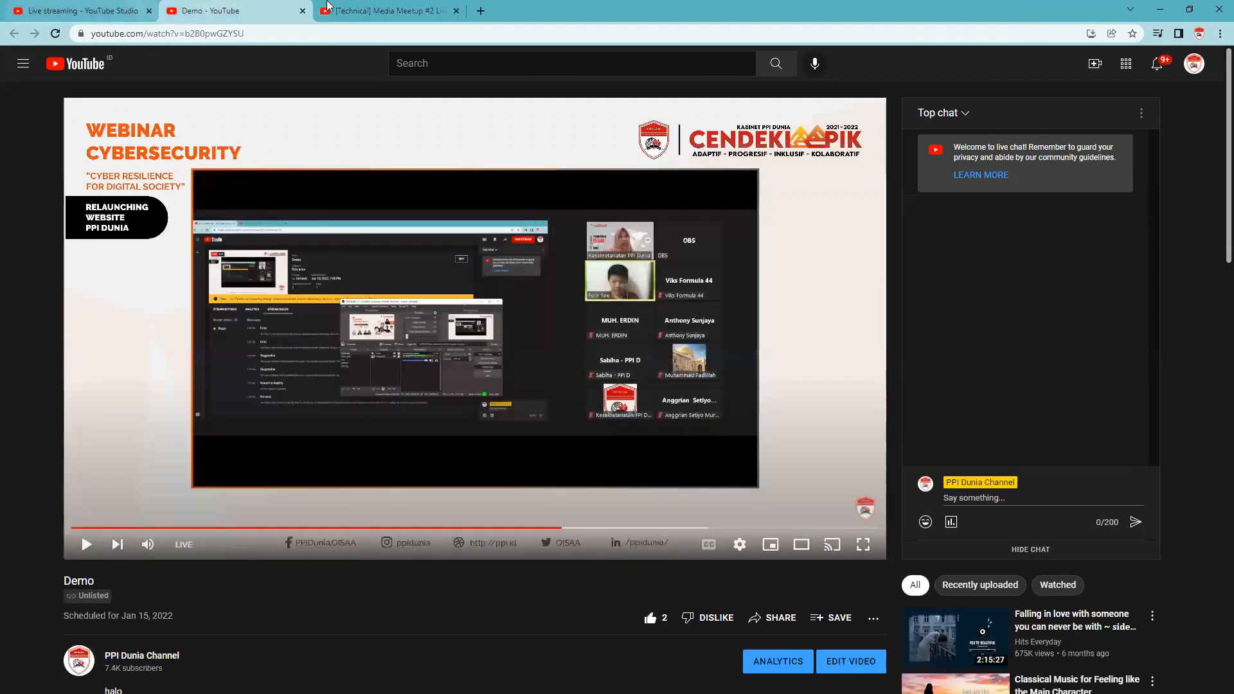
left_click(375, 10)
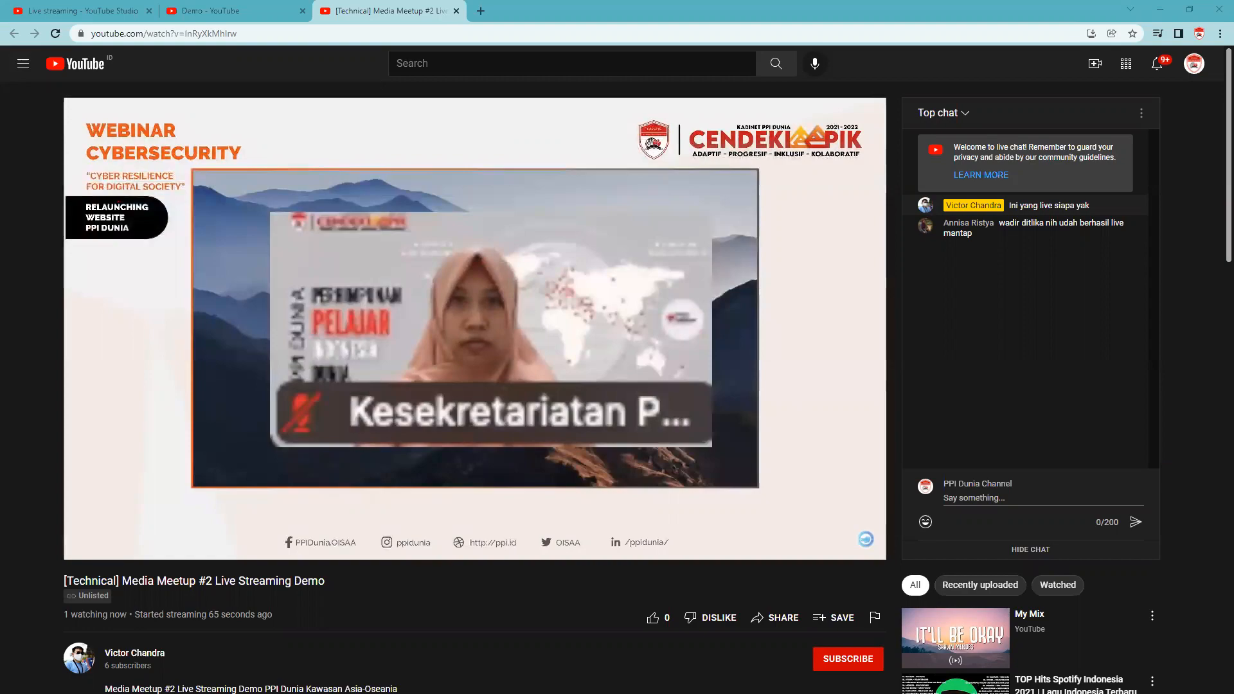
Switch to OBS Studio, try the lowest zoom source above template-2b-obs.png in the present scene, and return it below the other sources.
key("alt+Tab")
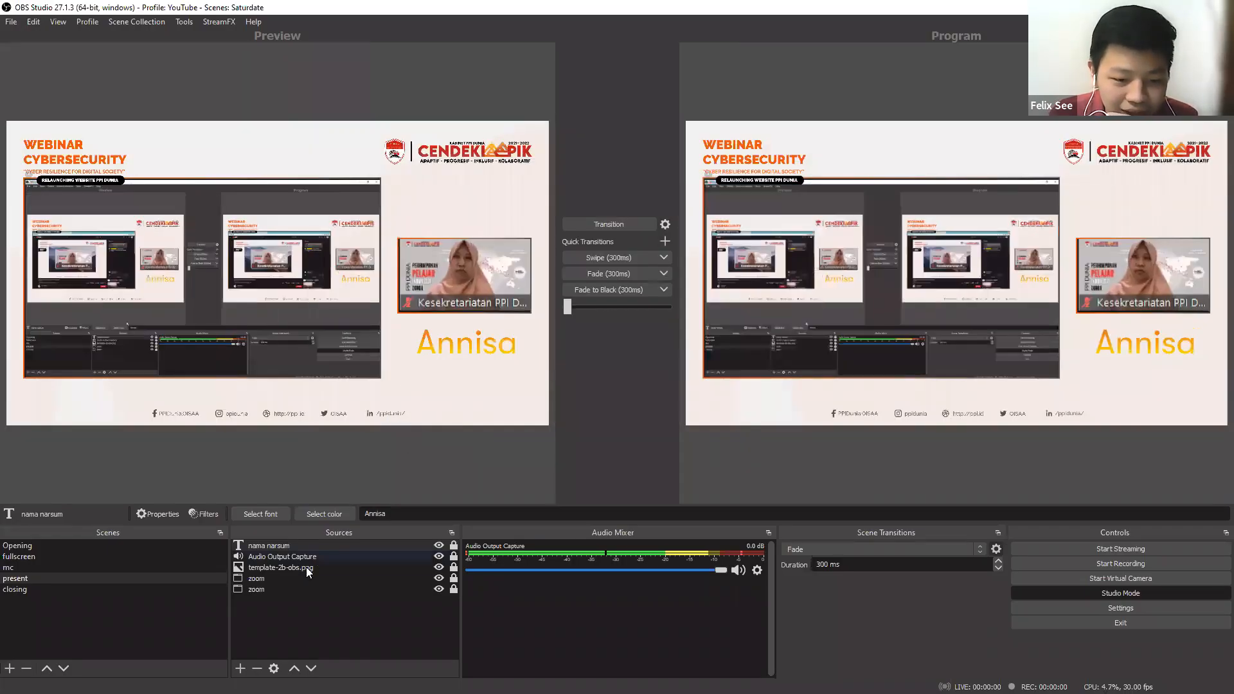
left_click(285, 586)
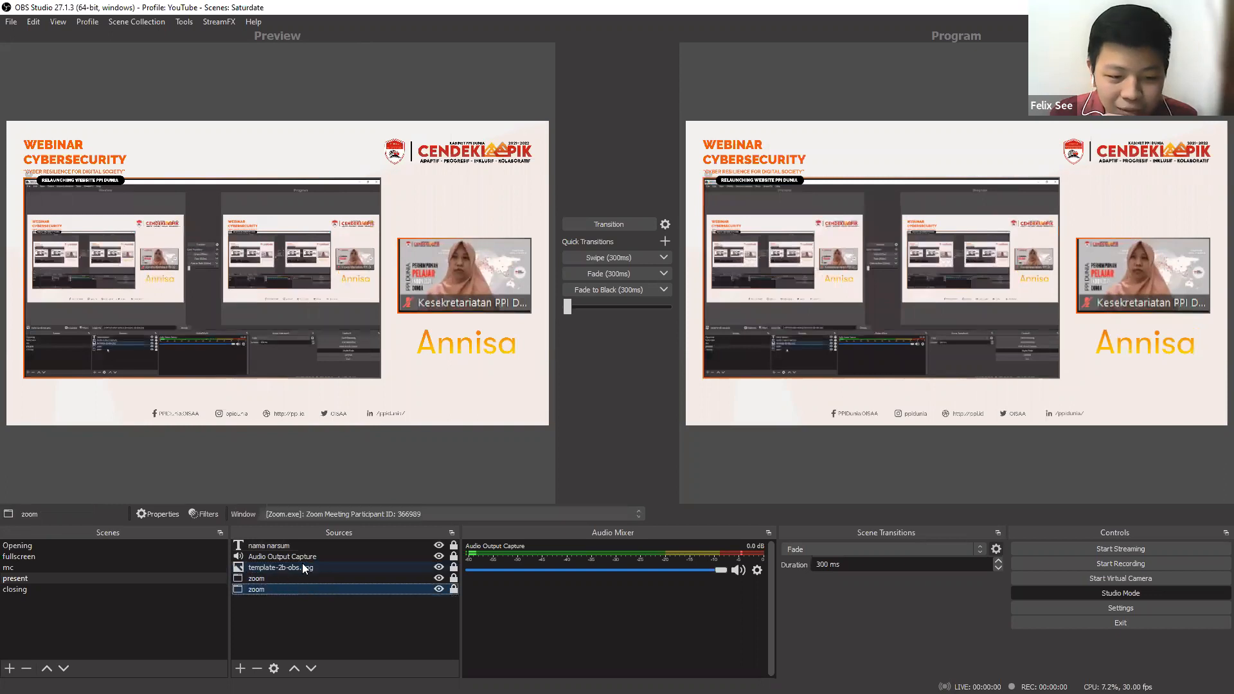
left_click(301, 566)
left_click_drag(307, 588, 313, 565)
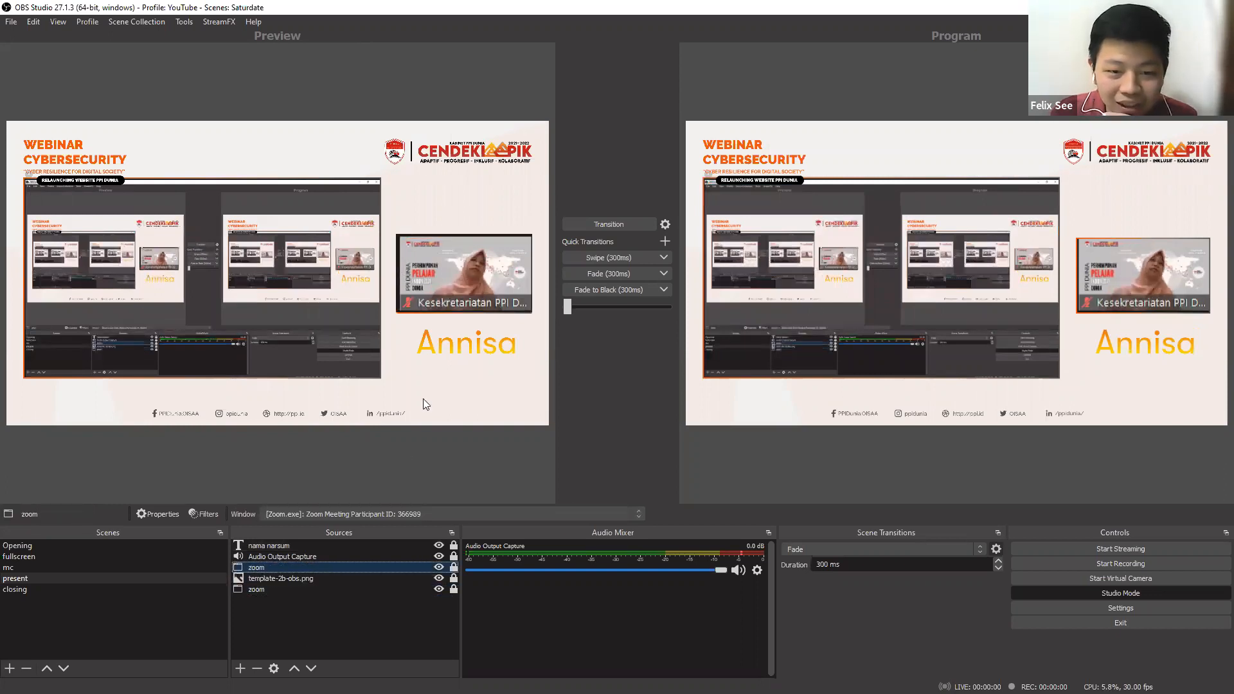
left_click_drag(332, 564, 319, 592)
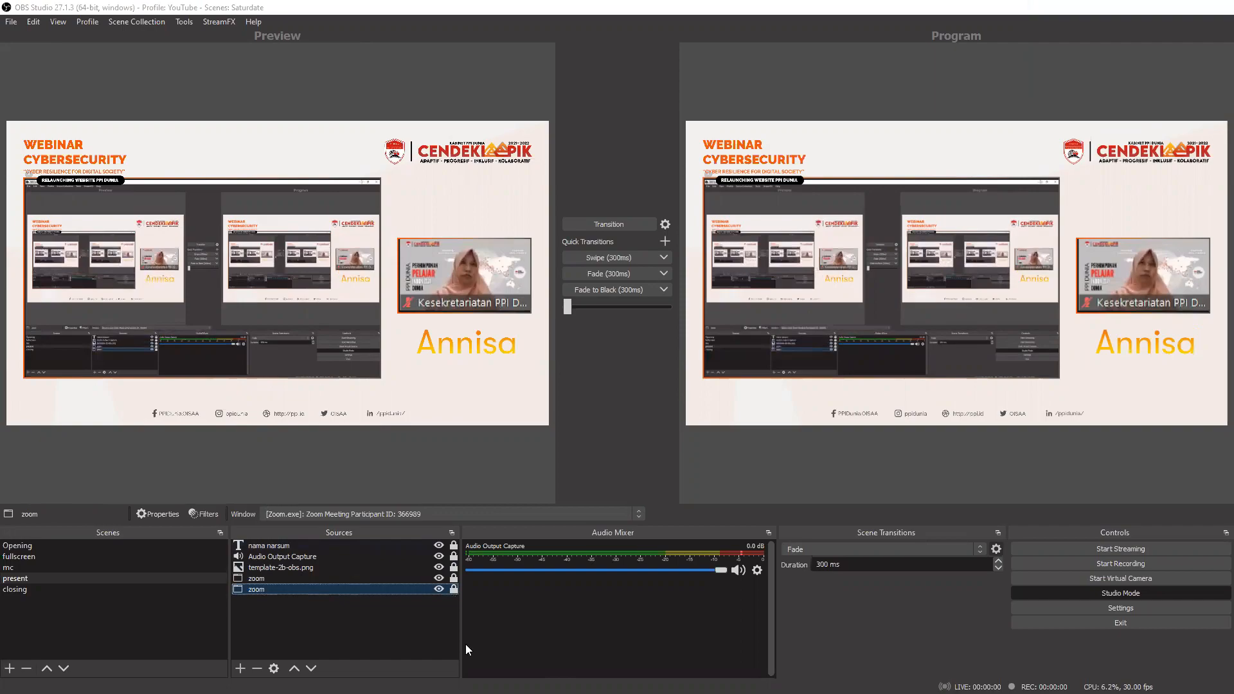
Switch back to the [Technical] Media Meetup #2 watch page, play an earlier moment with sound and mute the player again.
key("alt+Tab")
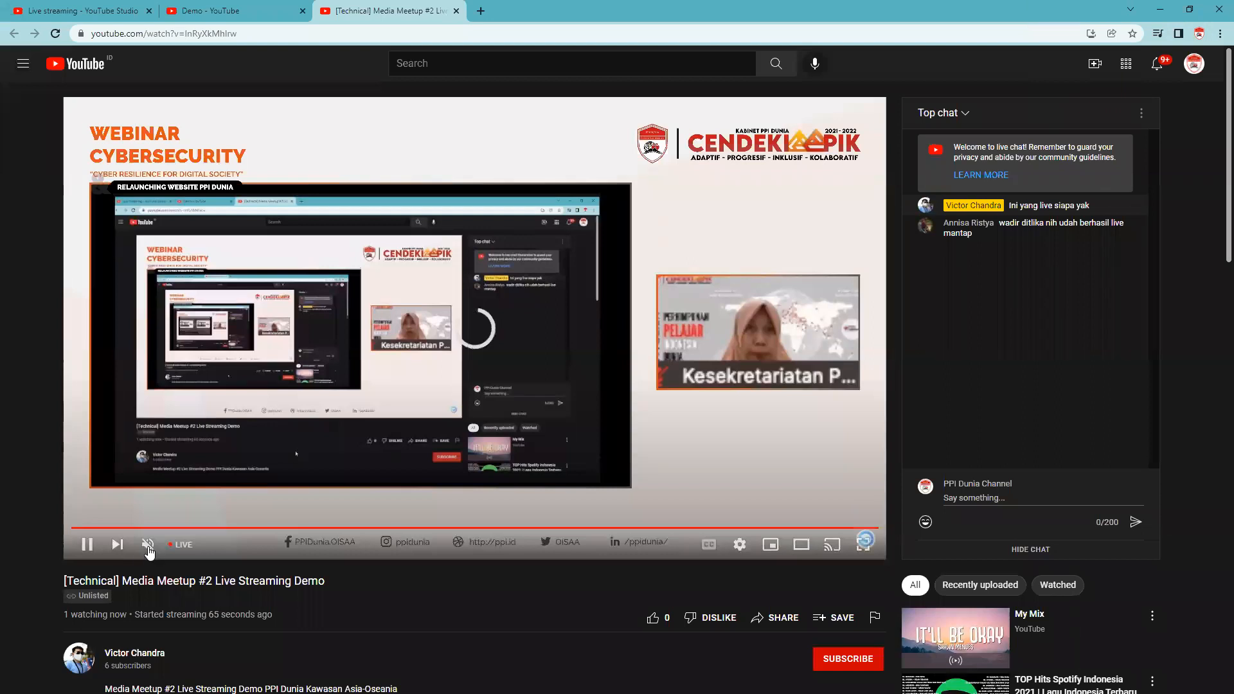
key("m")
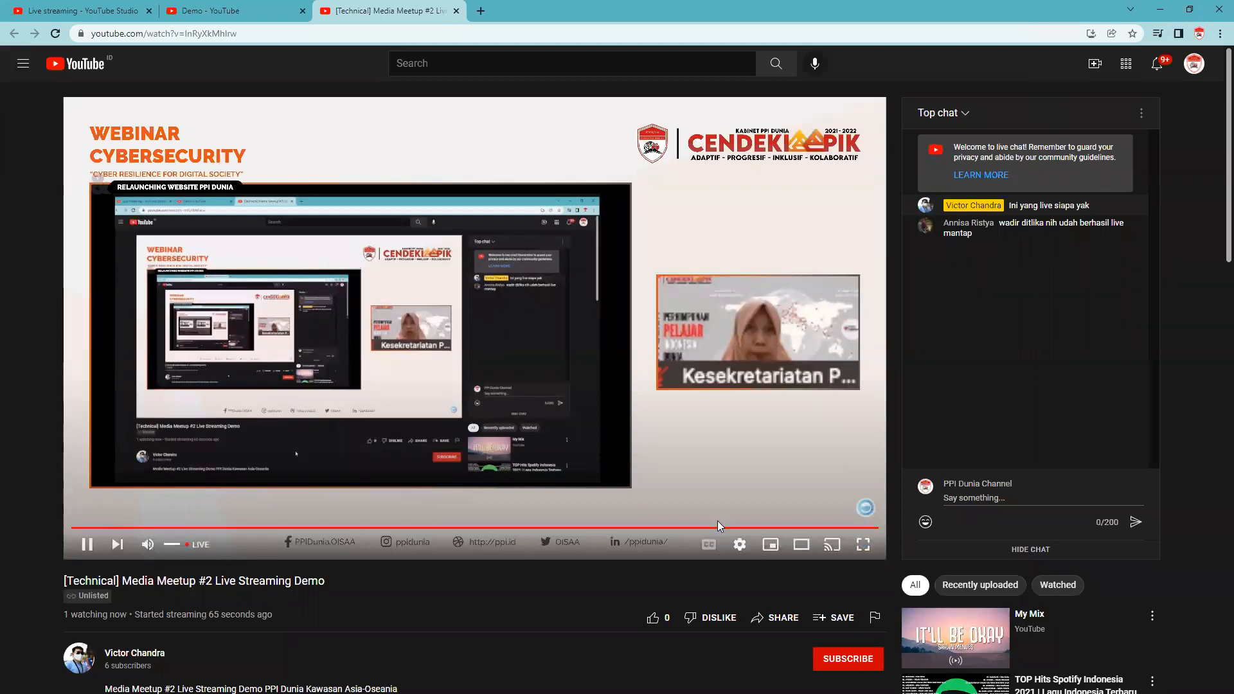
left_click(689, 528)
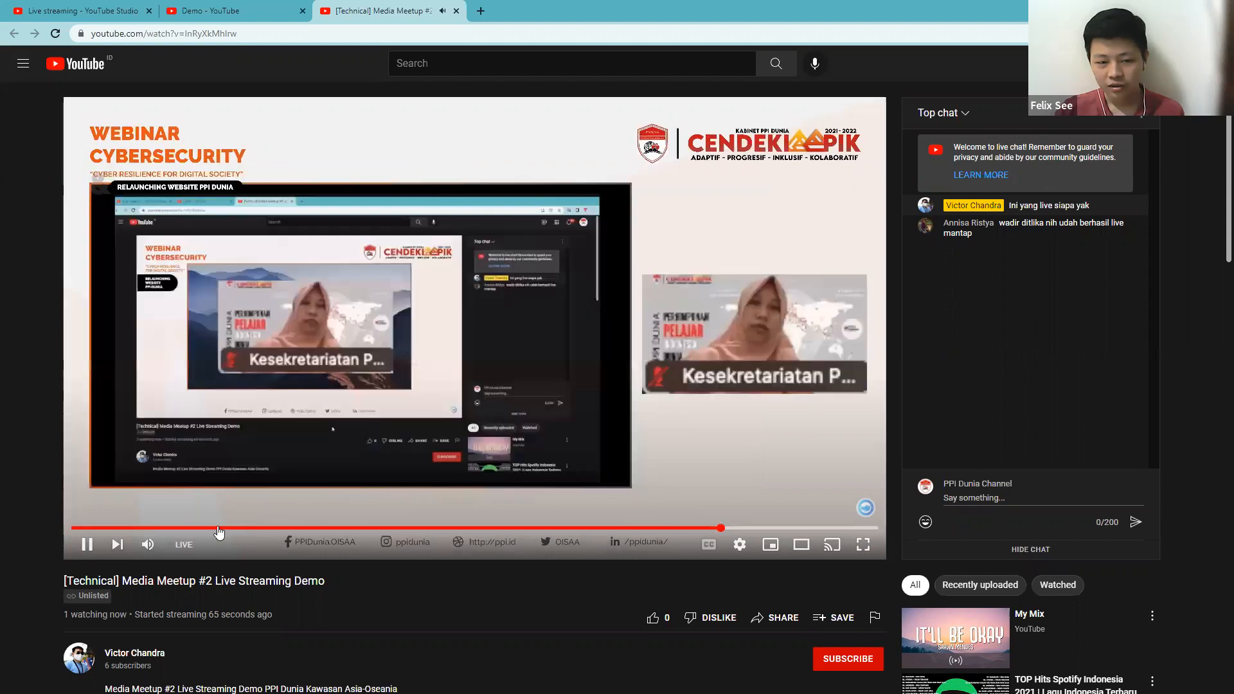
left_click(150, 544)
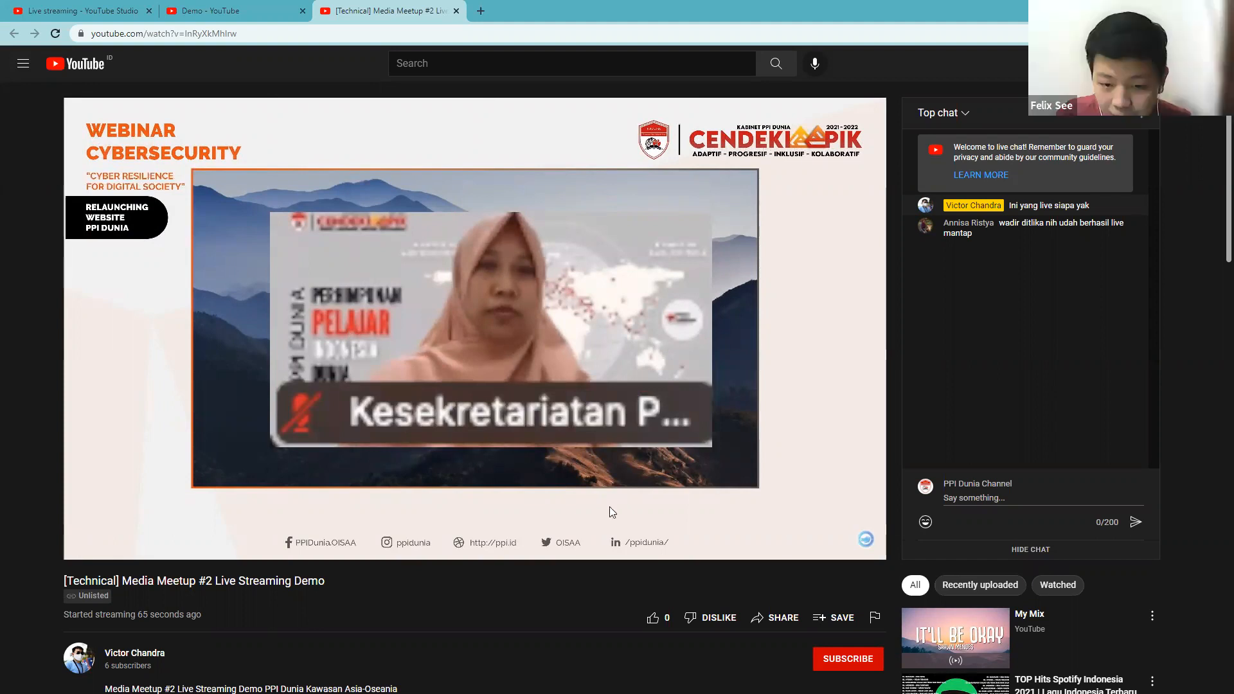
Switch to the maximised OBS window with the PPID scene collection, select the MC 1 scene and unmute Desktop Audio.
key("alt+Tab")
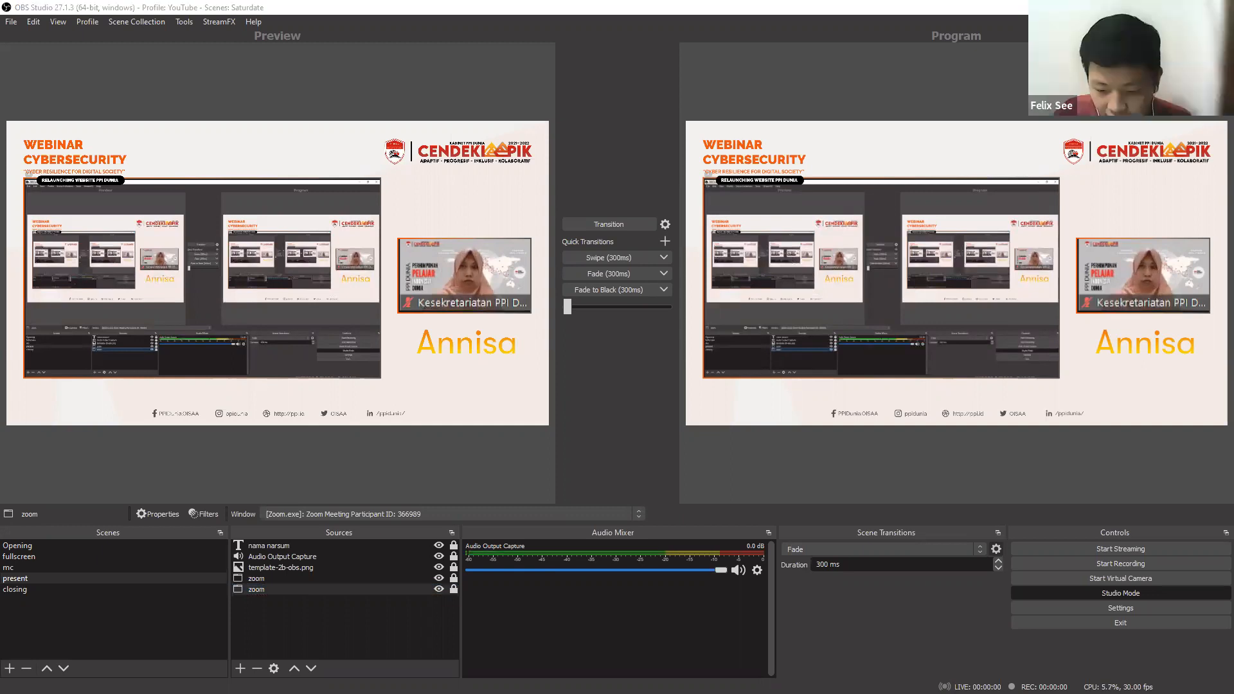
left_click_drag(796, 8, 791, 12)
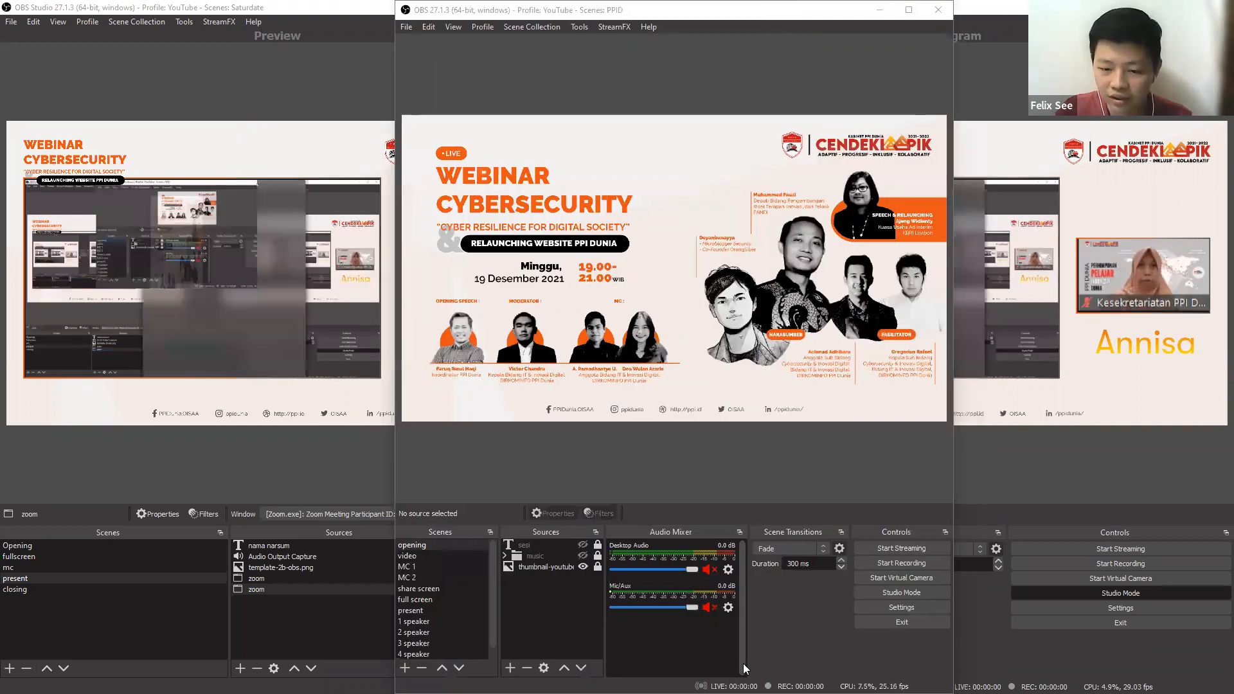
key("super+Up")
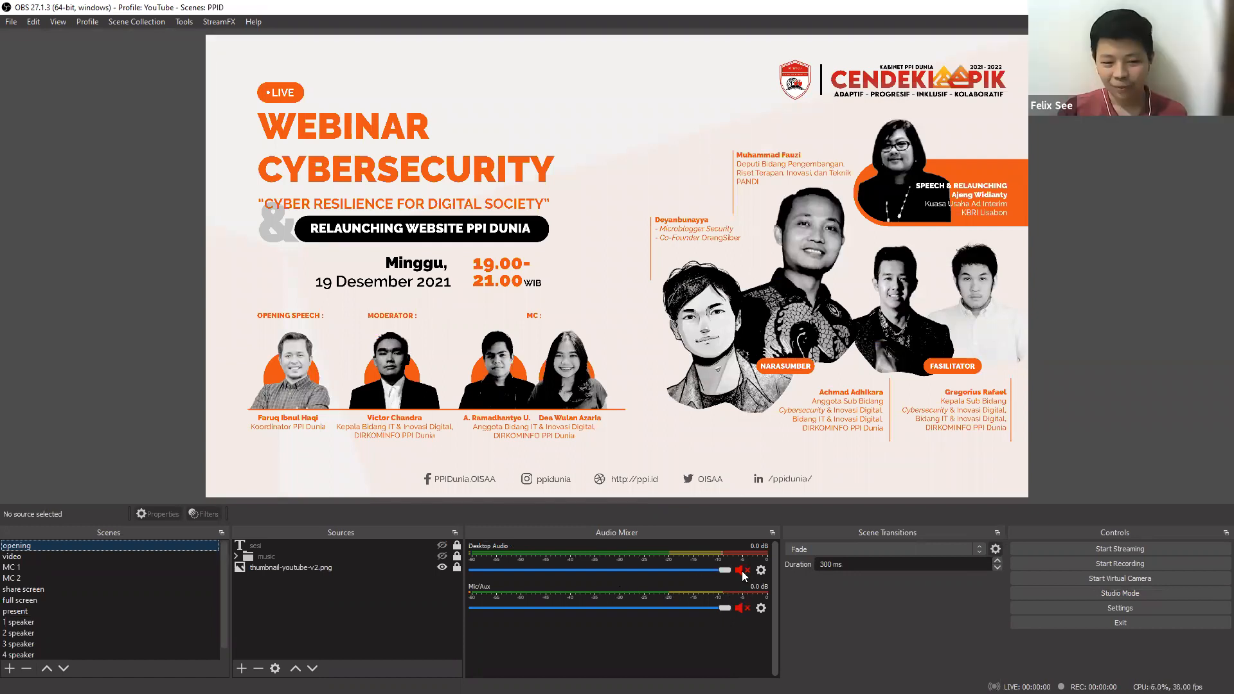
left_click(92, 570)
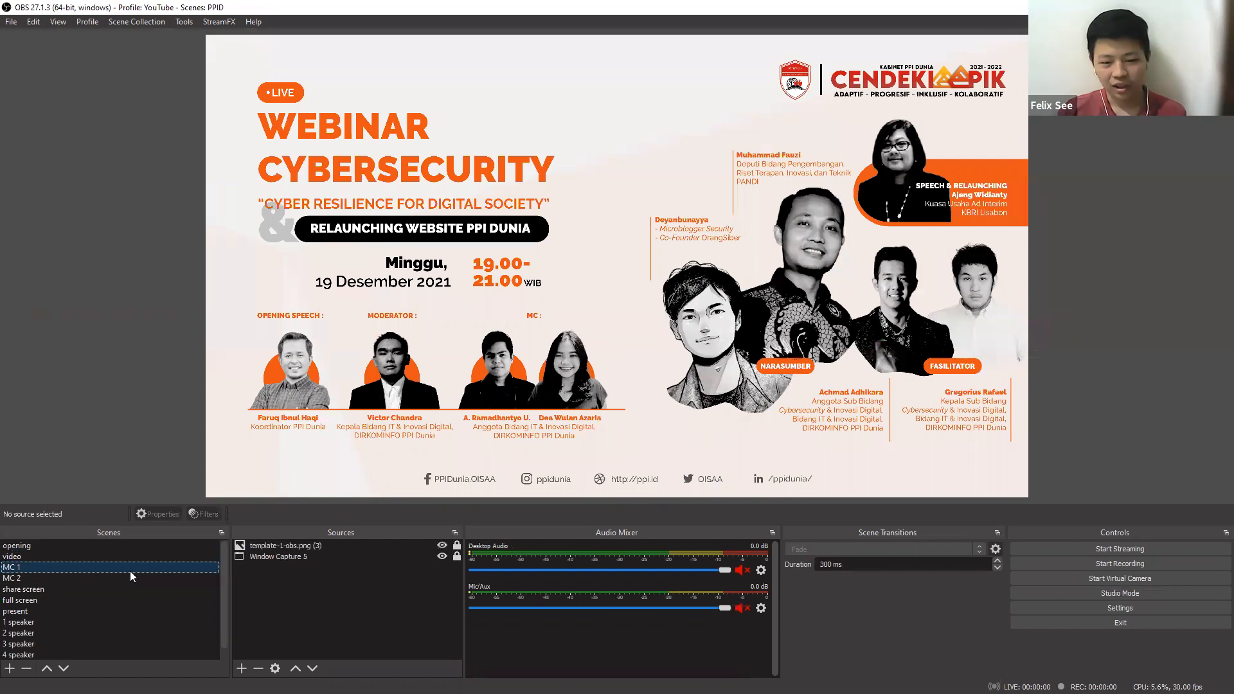
left_click(743, 570)
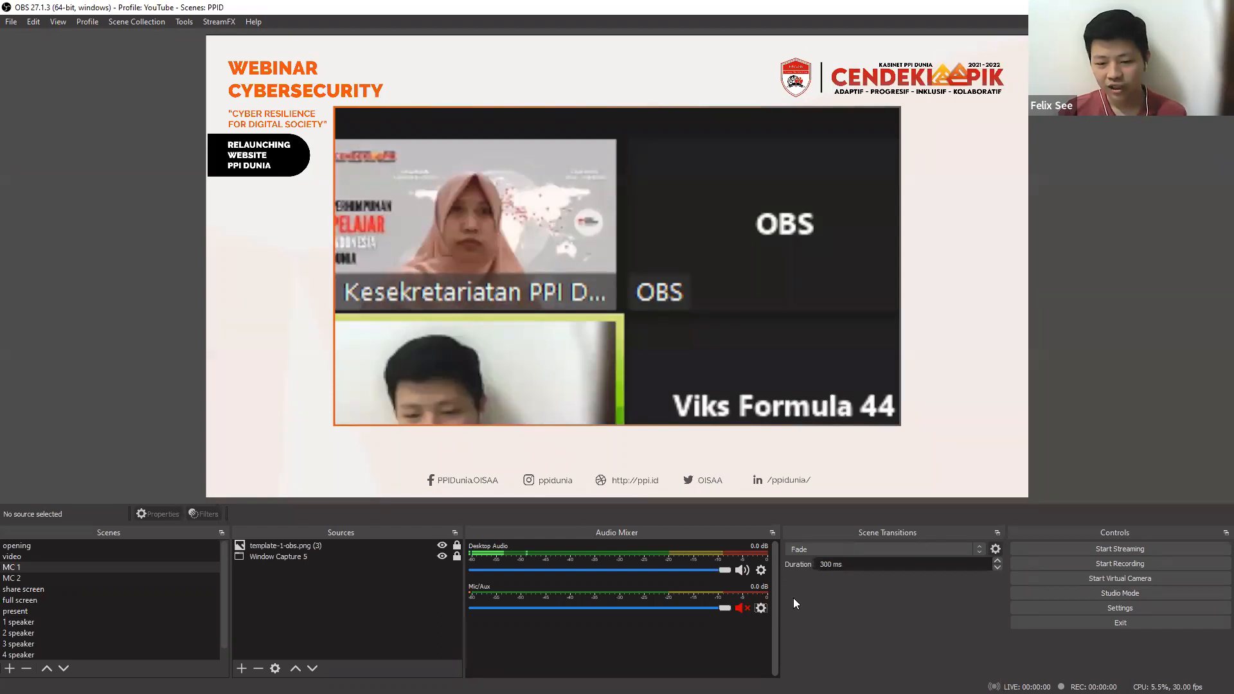
Hide the Mic/Aux channel in the audio mixer, unhide all channels and unmute Mic/Aux.
left_click(792, 484)
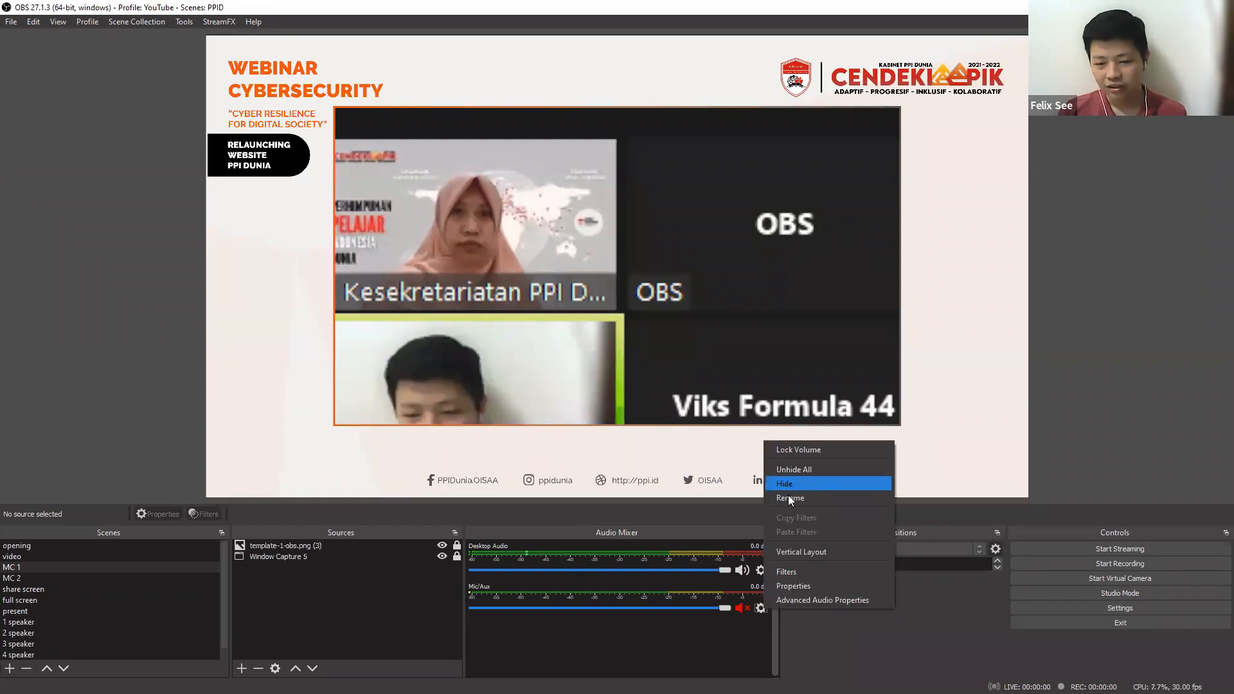
right_click(597, 619)
left_click(630, 629)
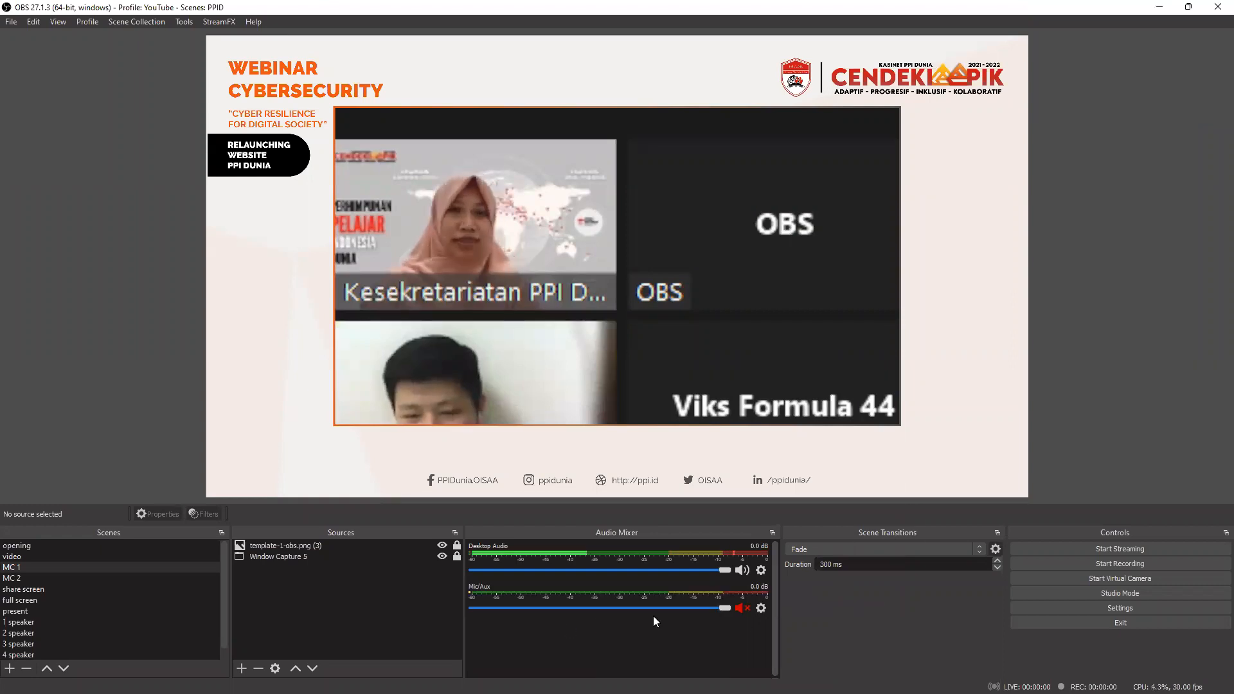
left_click(761, 608)
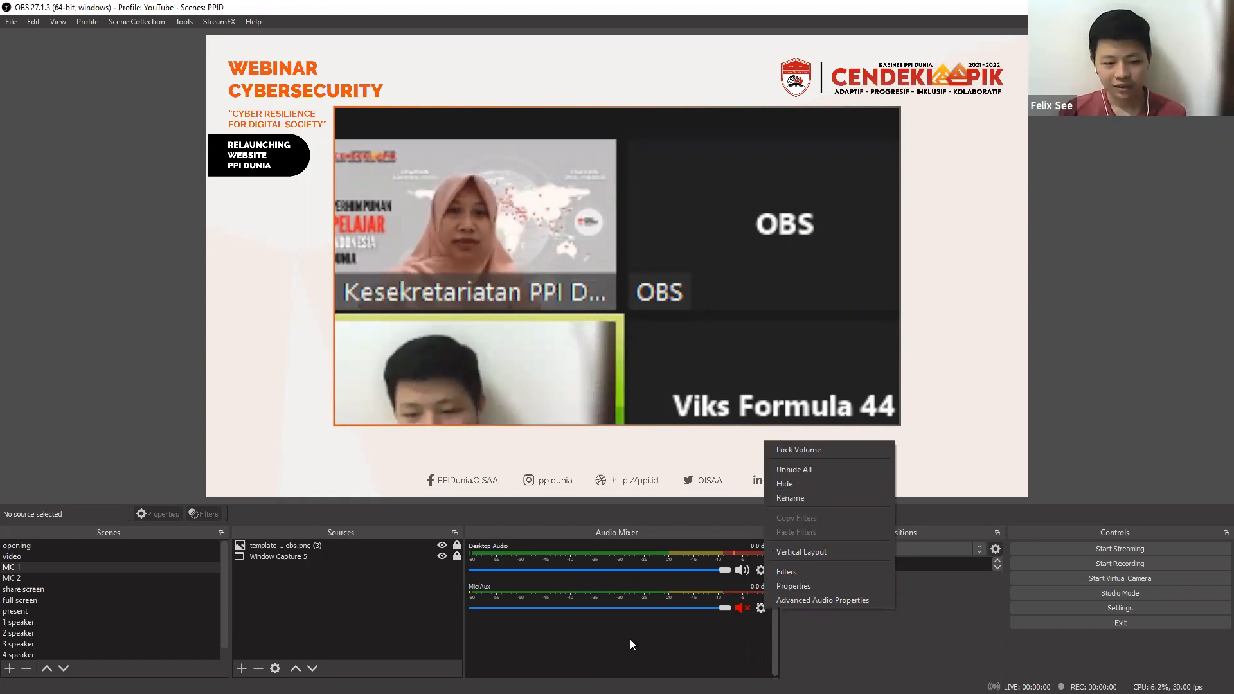
left_click(961, 7)
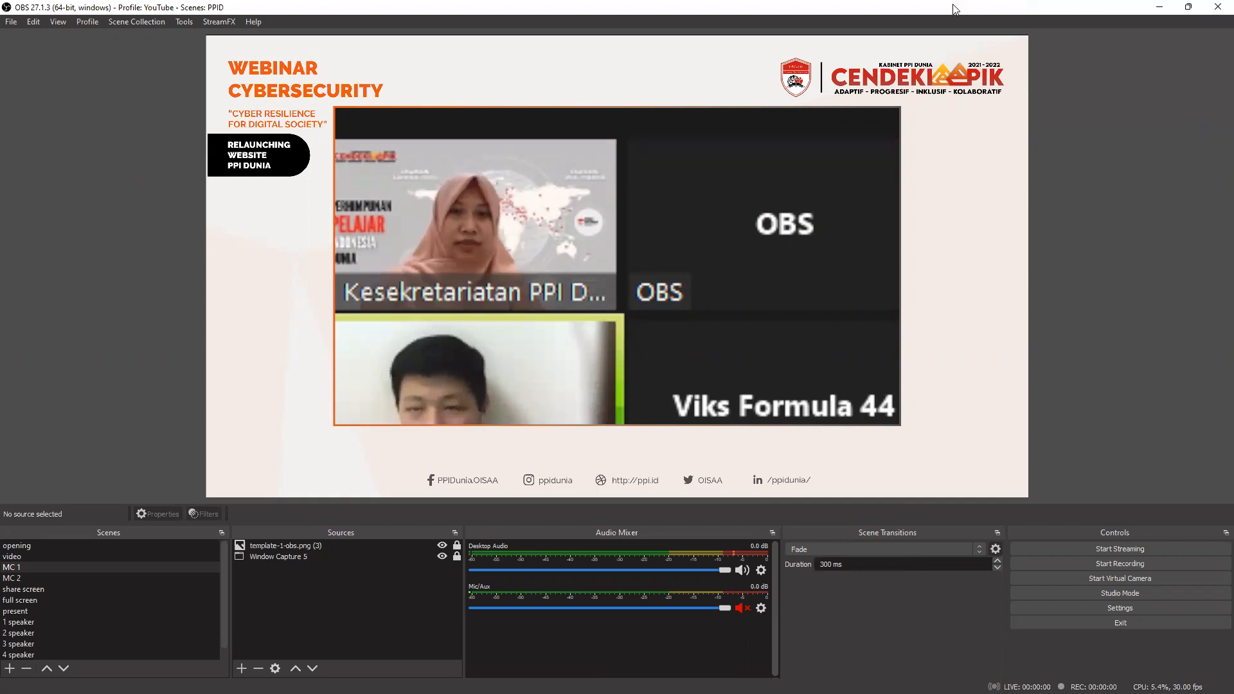
left_click(741, 608)
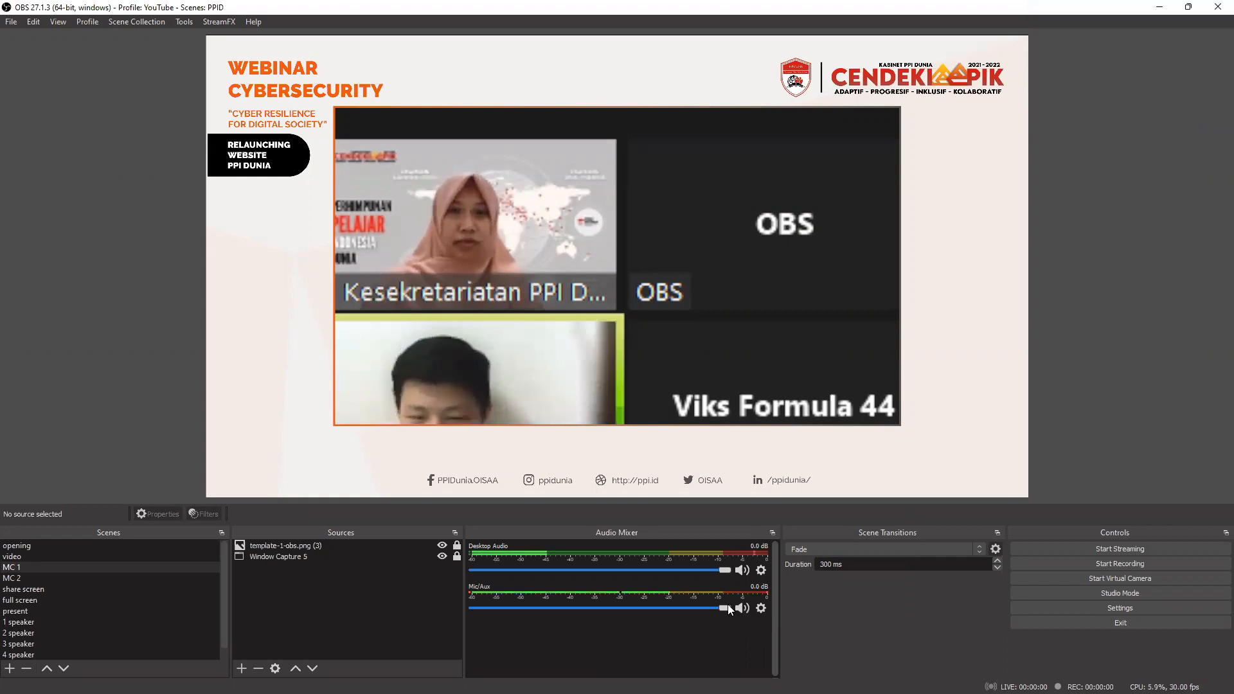
Mute the Mic/Aux channel, hide it from the audio mixer and unhide all channels.
left_click(742, 608)
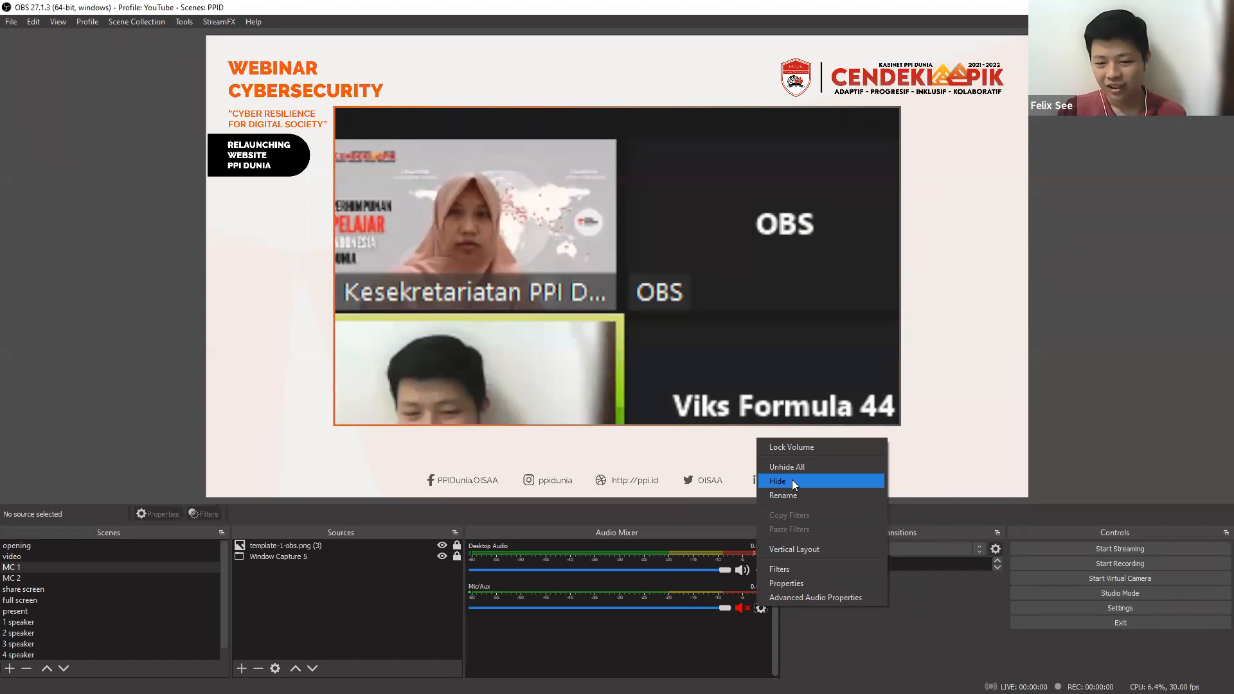
left_click(792, 481)
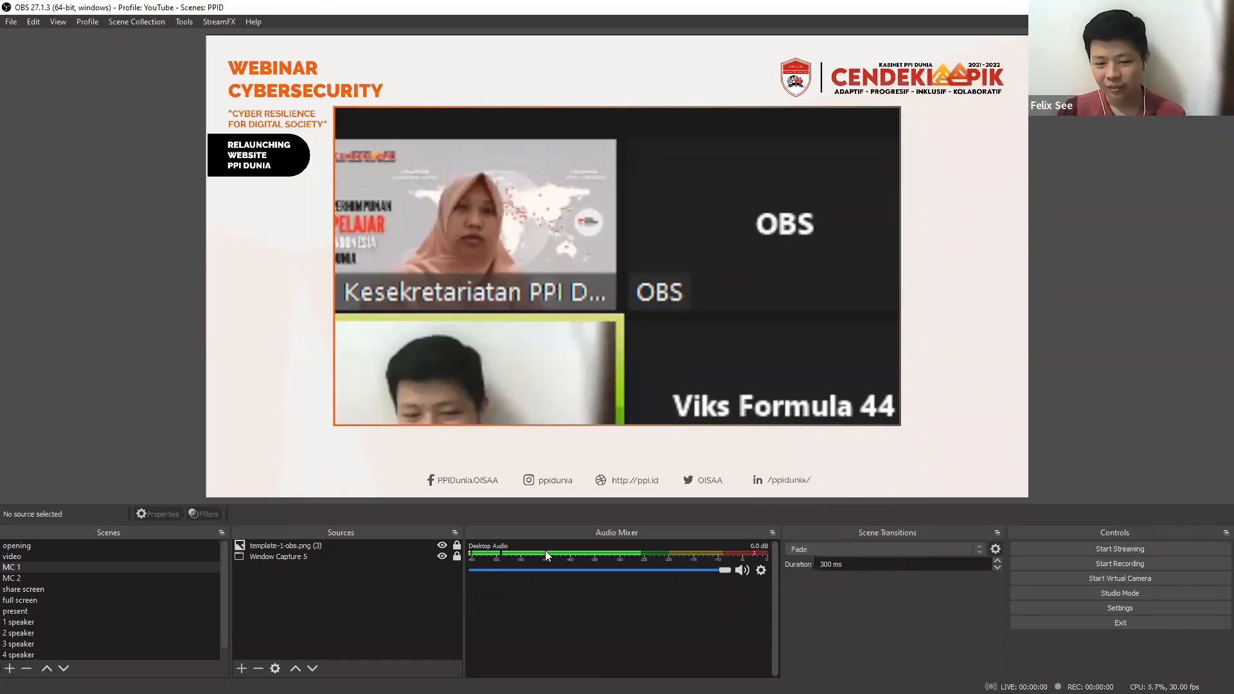
right_click(647, 621)
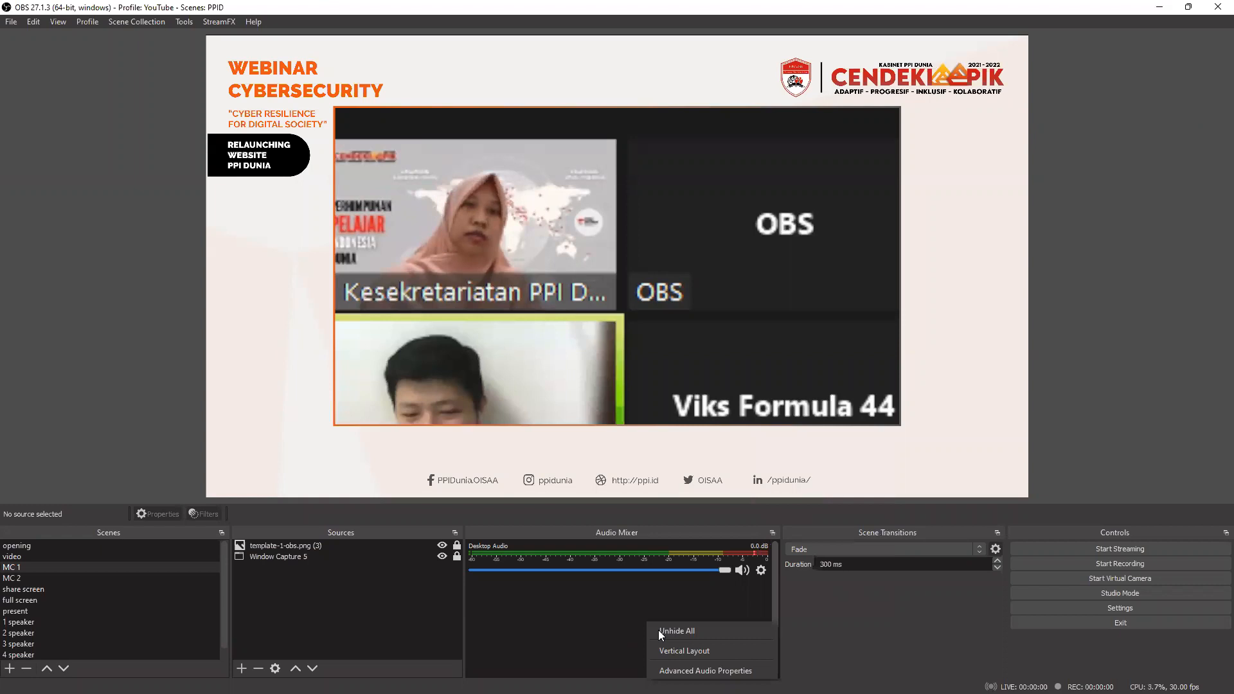
left_click(659, 631)
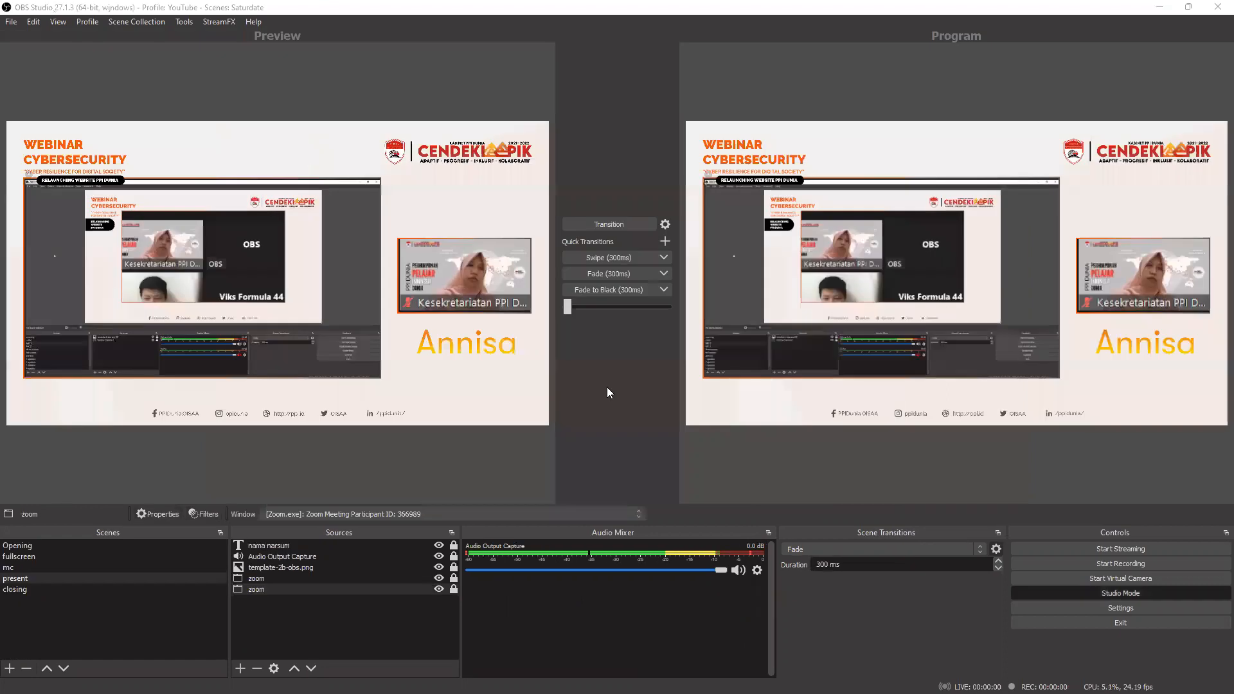
Switch to the OBS window with the Saturdate scene collection and review the Advanced Audio Properties of Audio Output Capture.
left_click(606, 387)
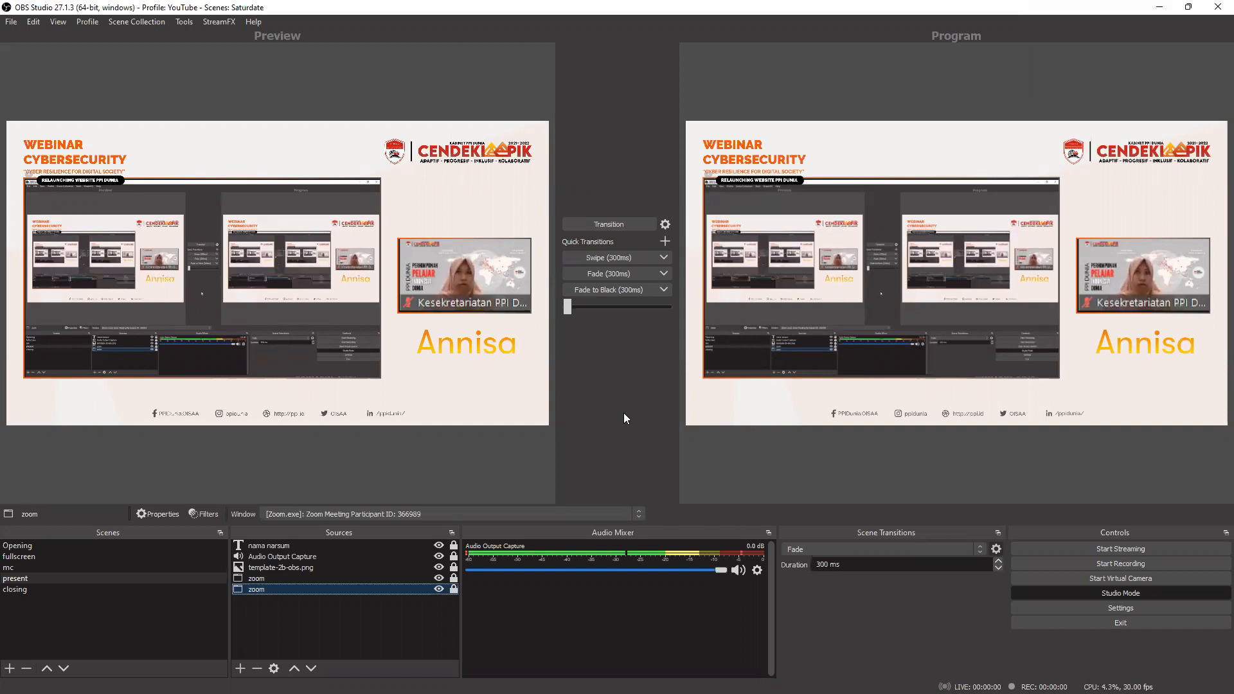
left_click(757, 571)
left_click(820, 557)
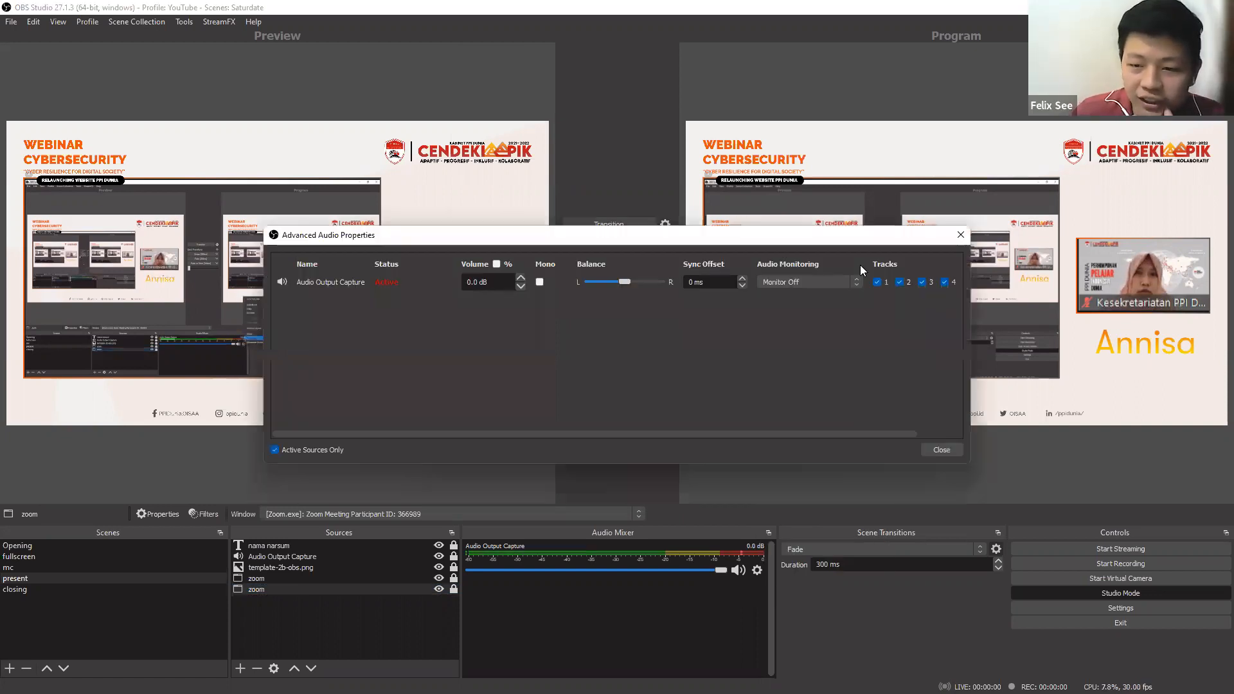
left_click(941, 450)
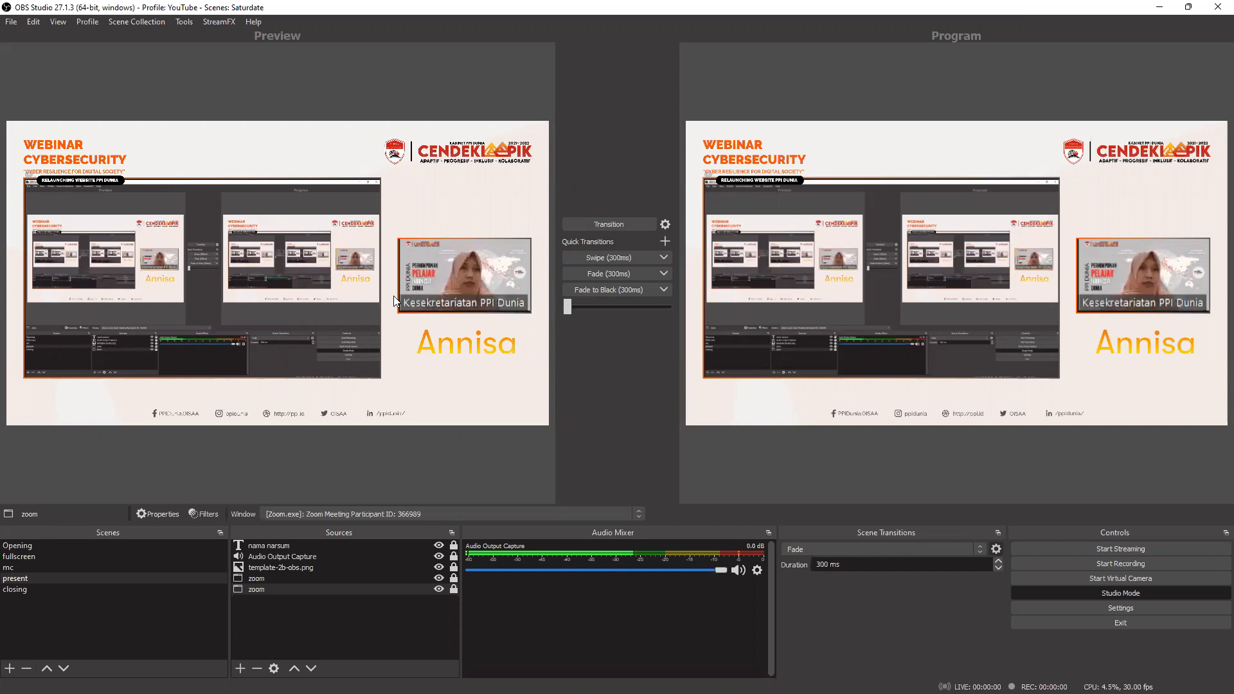
Preview the Opening, closing, present and mc scenes in turn without transitioning them to the program output.
left_click(108, 546)
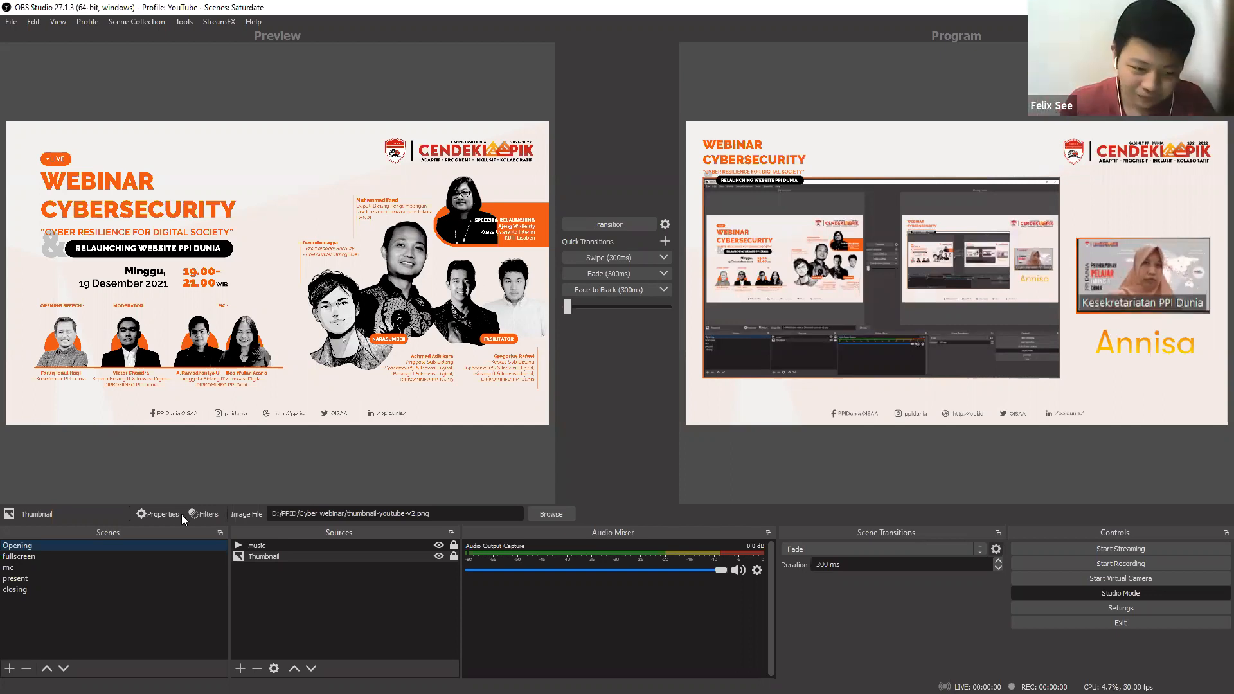
left_click(20, 590)
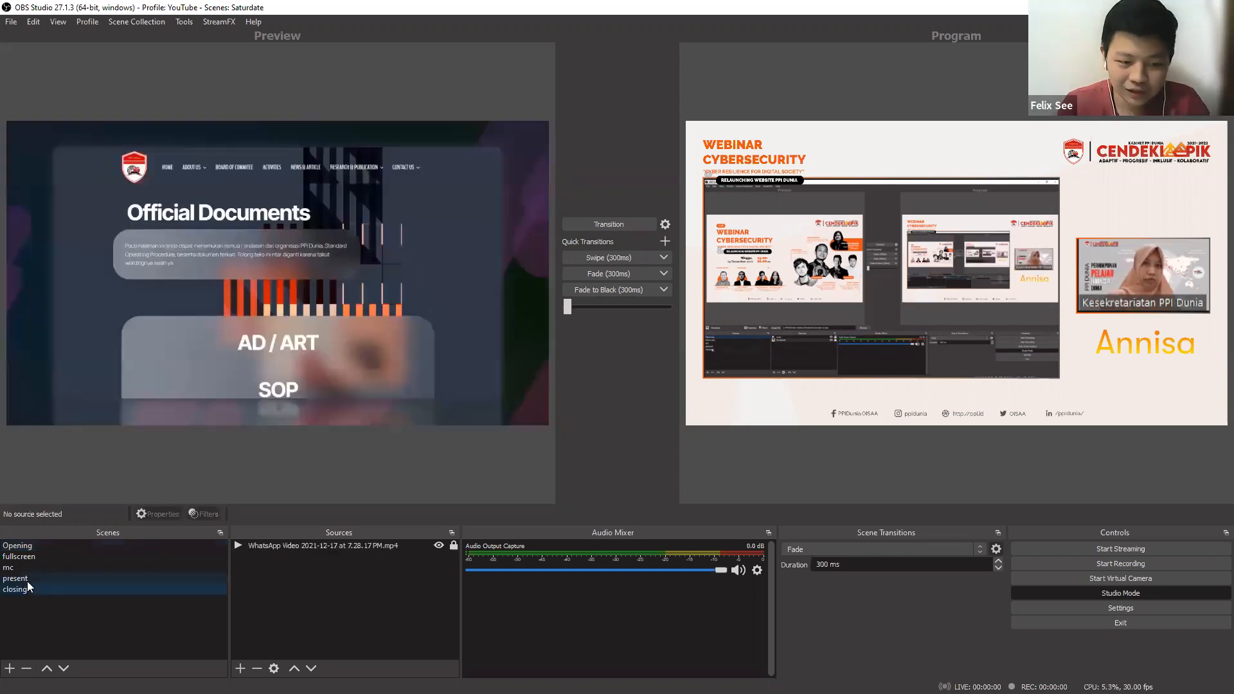
left_click(30, 578)
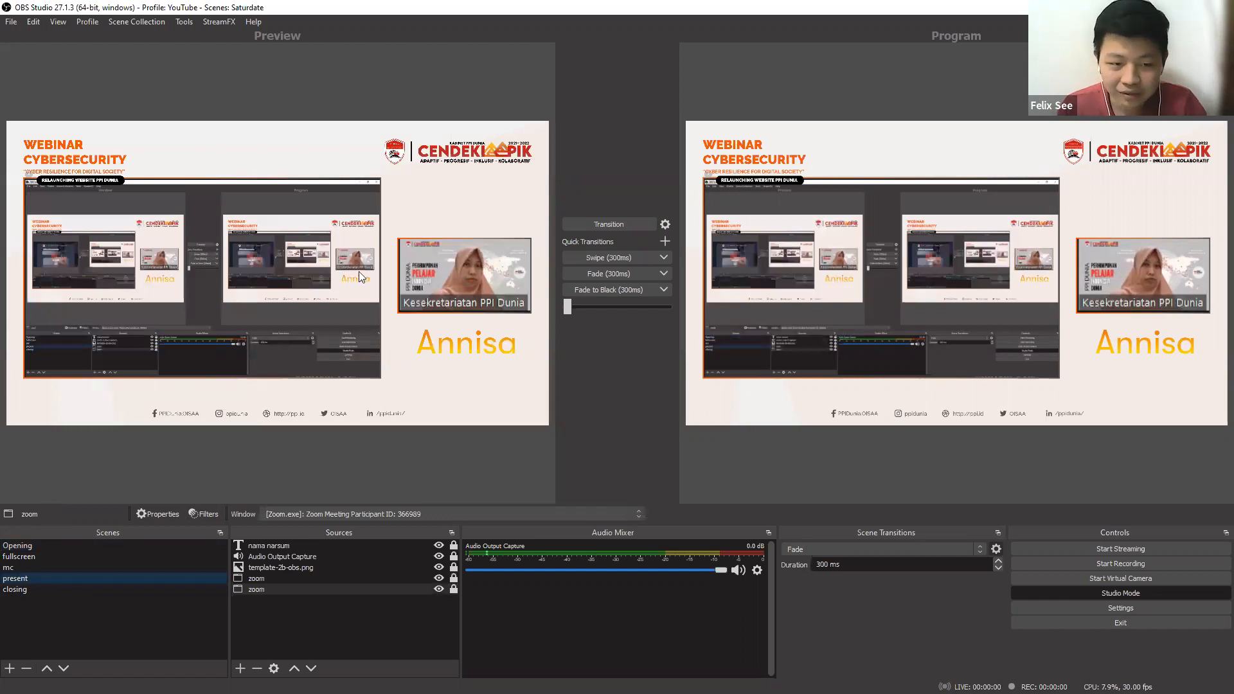
left_click(35, 568)
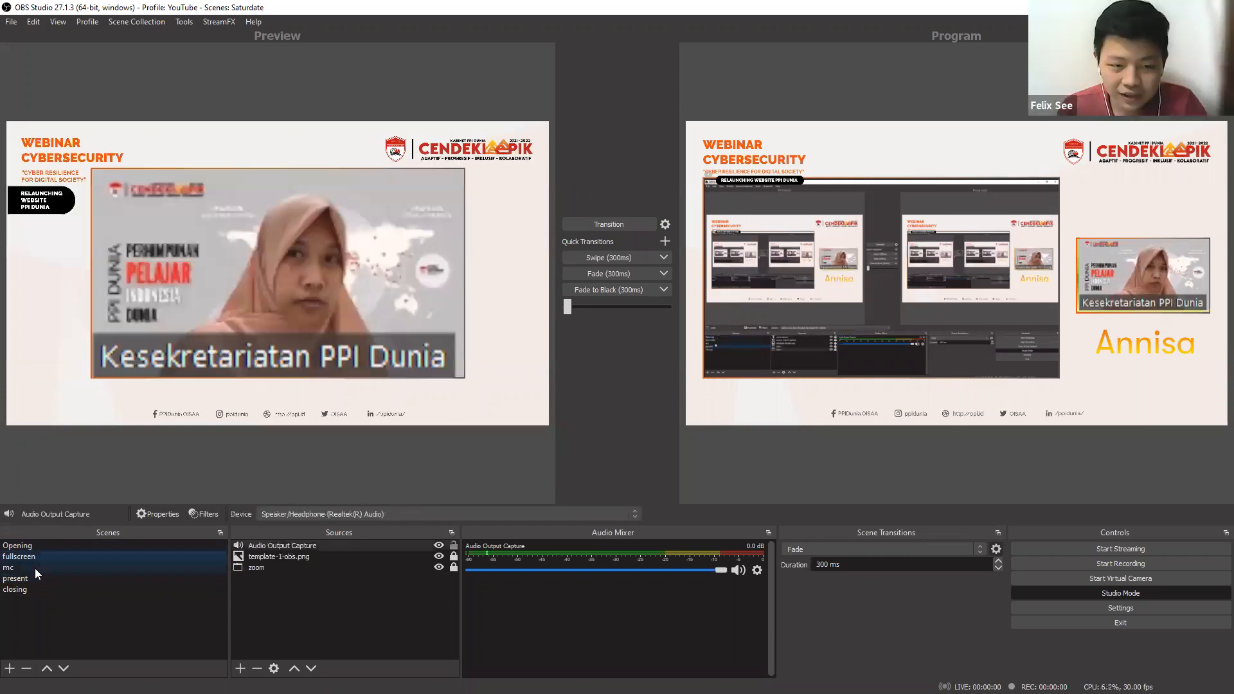
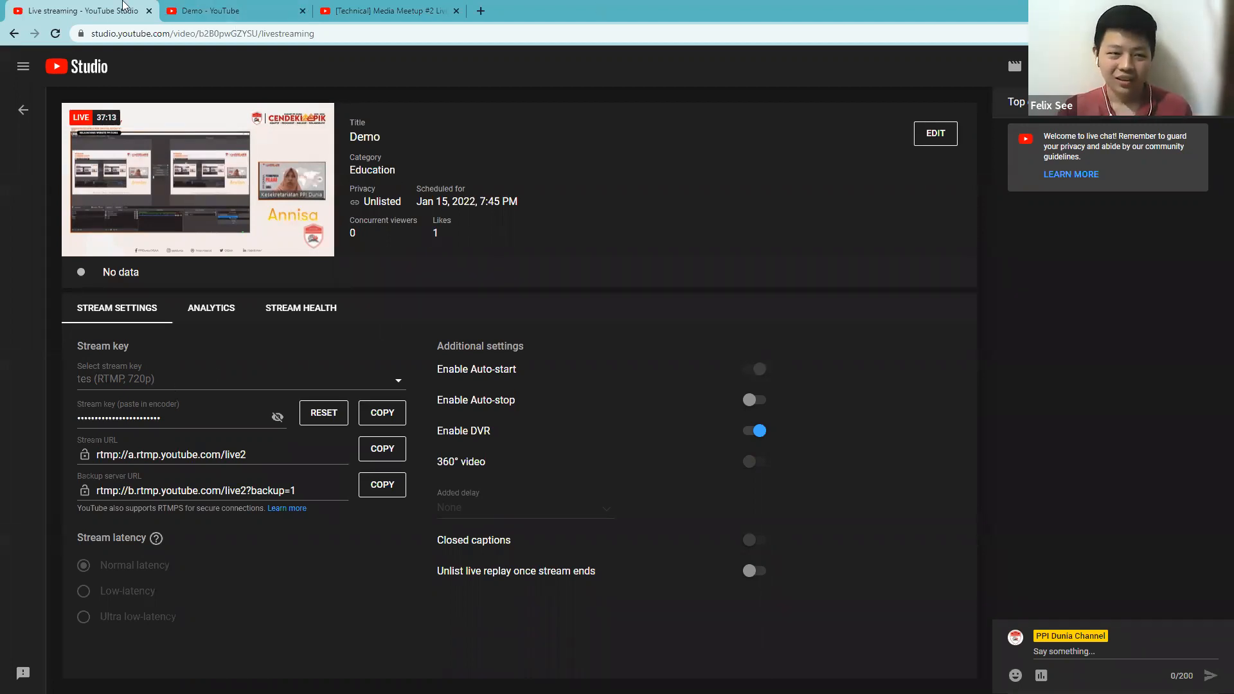
Duplicate the Demo live streaming page in a new browser tab and return to the channel's live stream management list there.
right_click(121, 8)
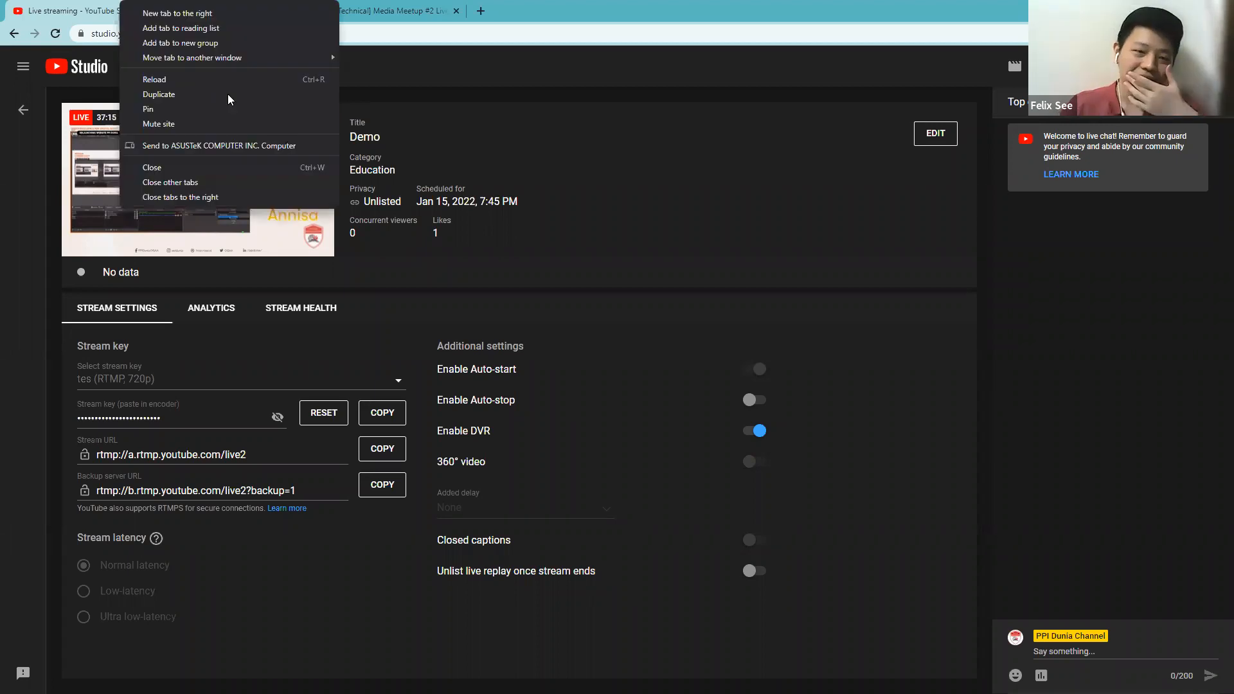
left_click(252, 95)
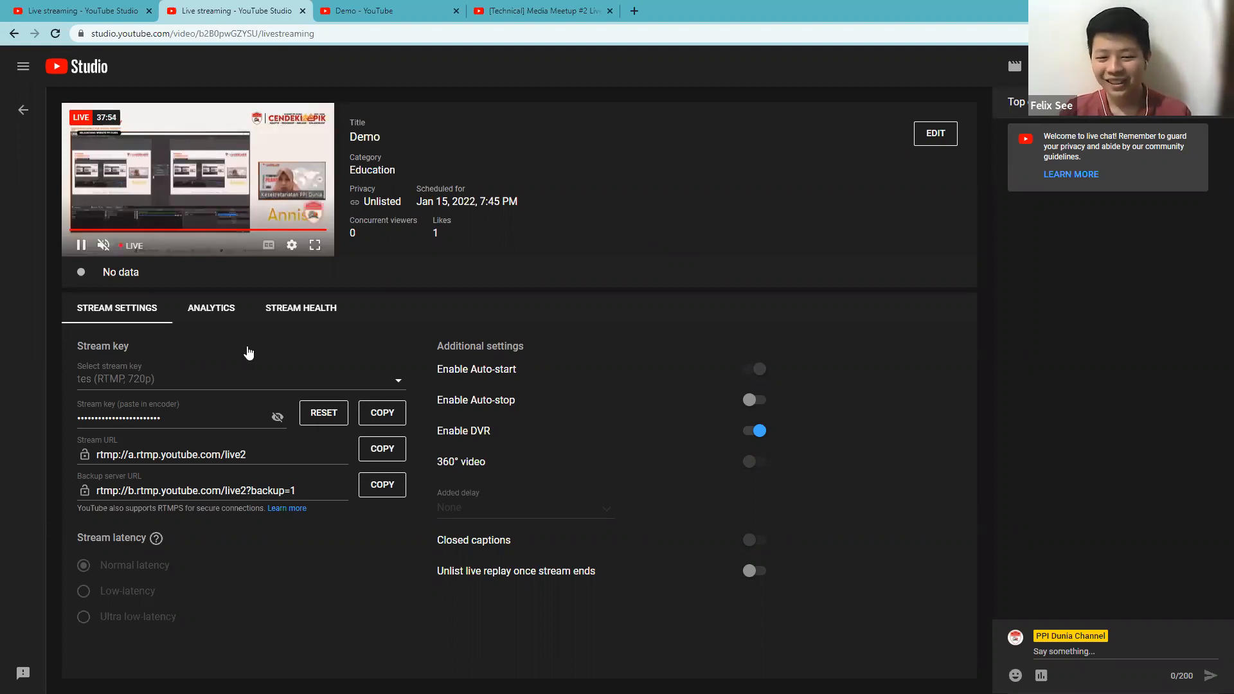
left_click(277, 418)
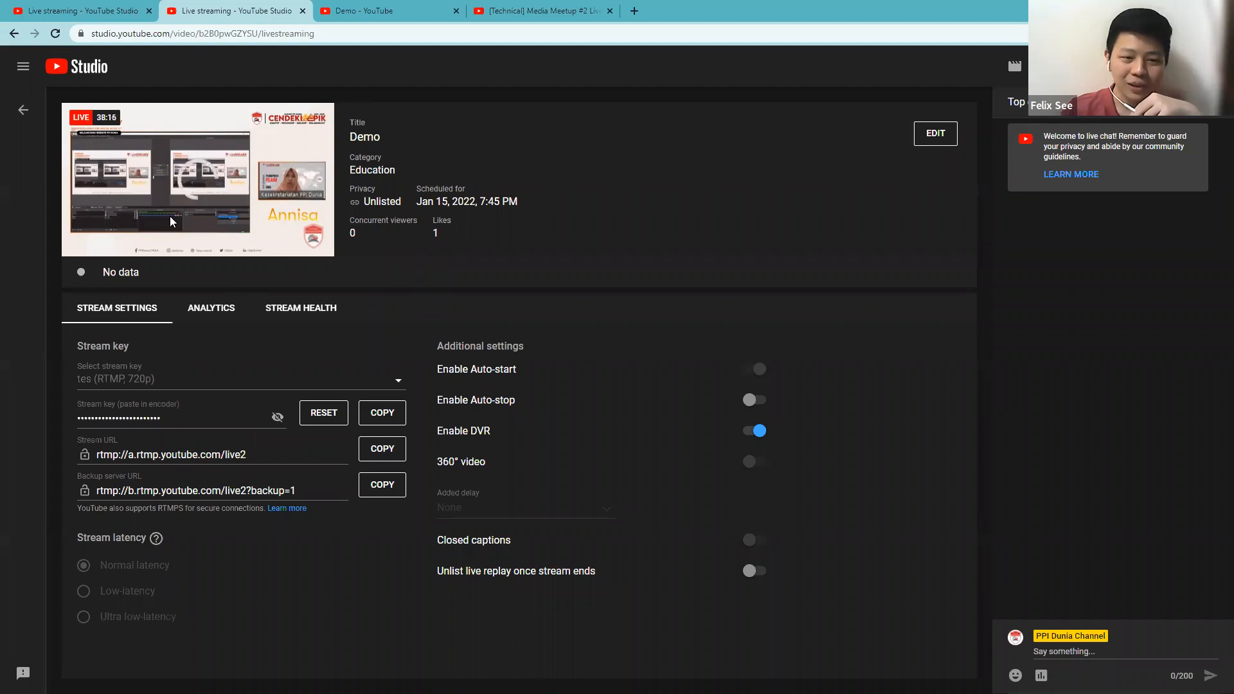
mouse_move(249, 243)
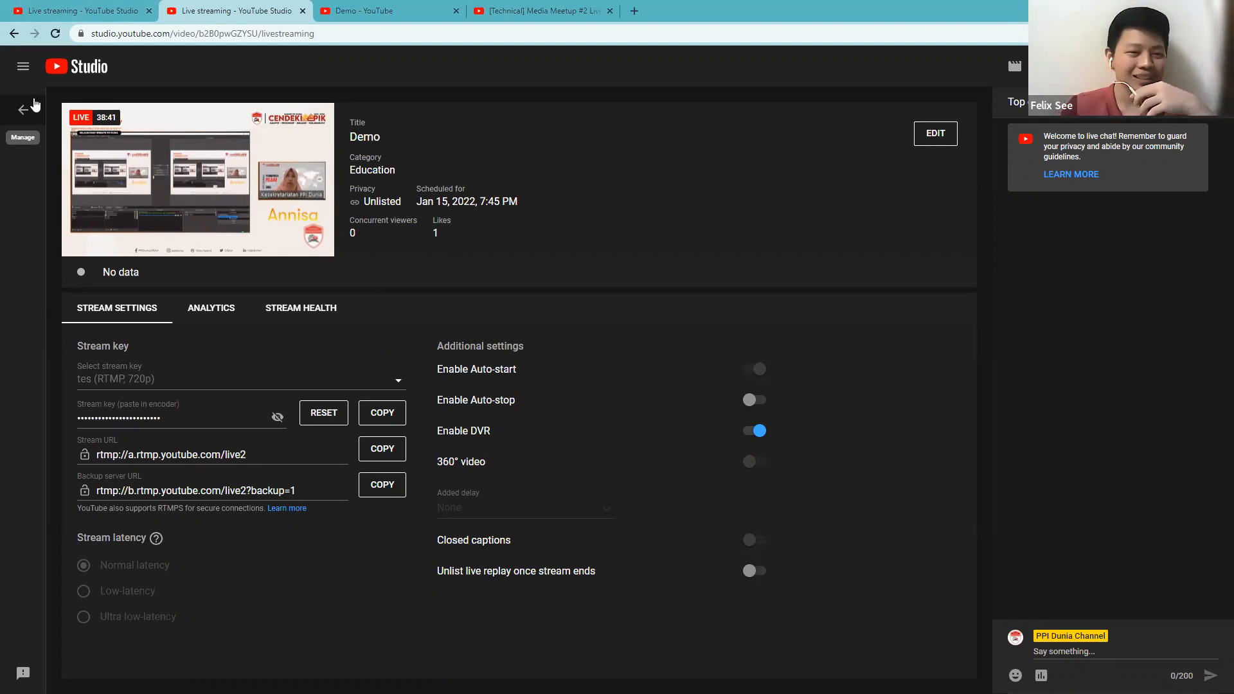
left_click(35, 110)
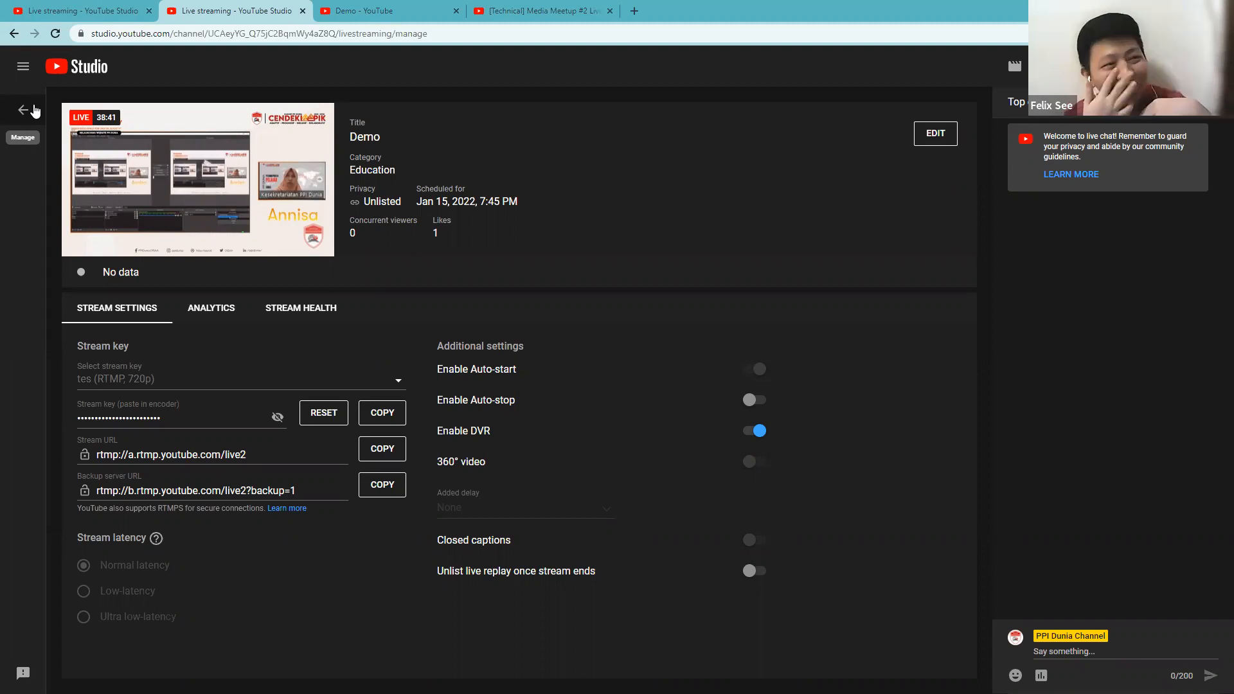
left_click(35, 111)
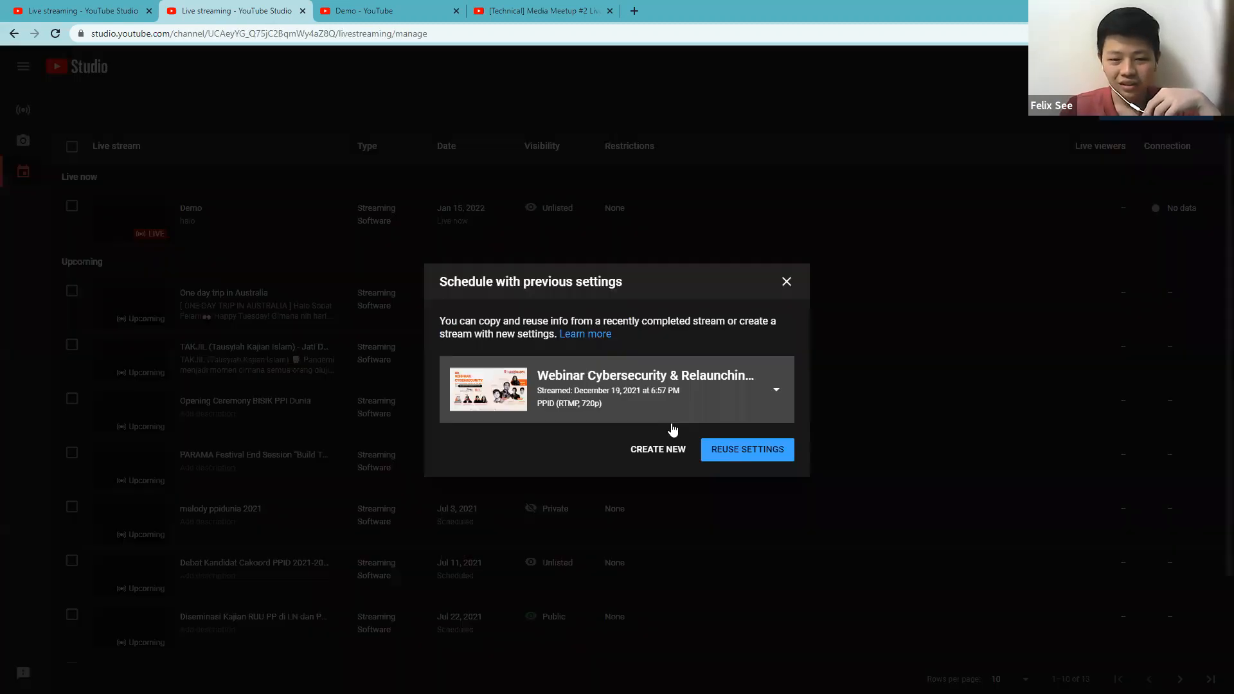
Schedule a new stream by reusing the Webinar Cybersecurity & Relaunching Website PPI Dunia settings, reviewing its details and keeping the Education category.
left_click(728, 453)
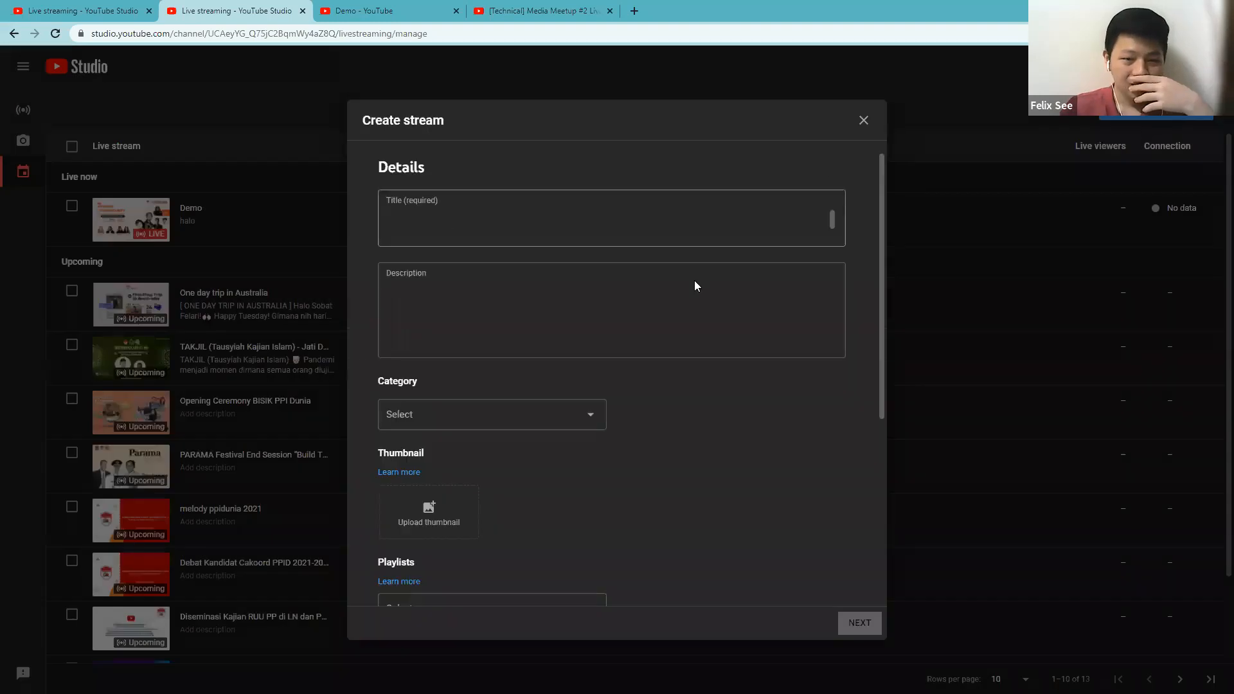
scroll(870, 563, "down", 1)
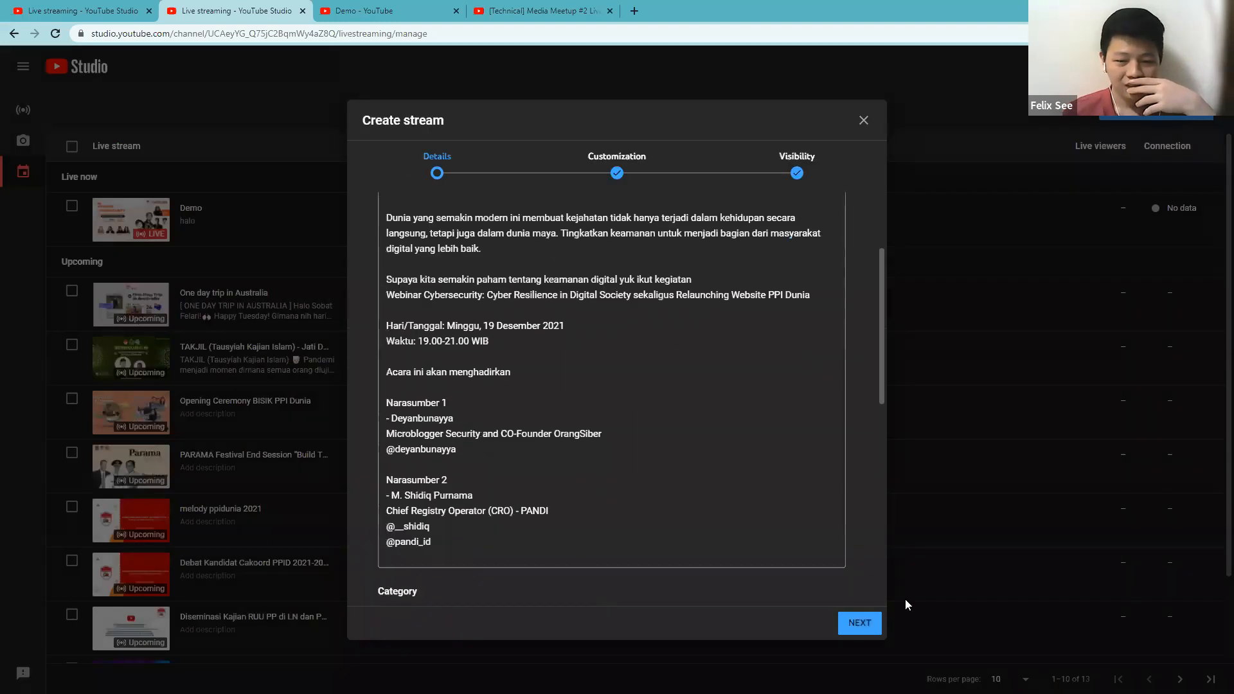
scroll(860, 627, "down", 3)
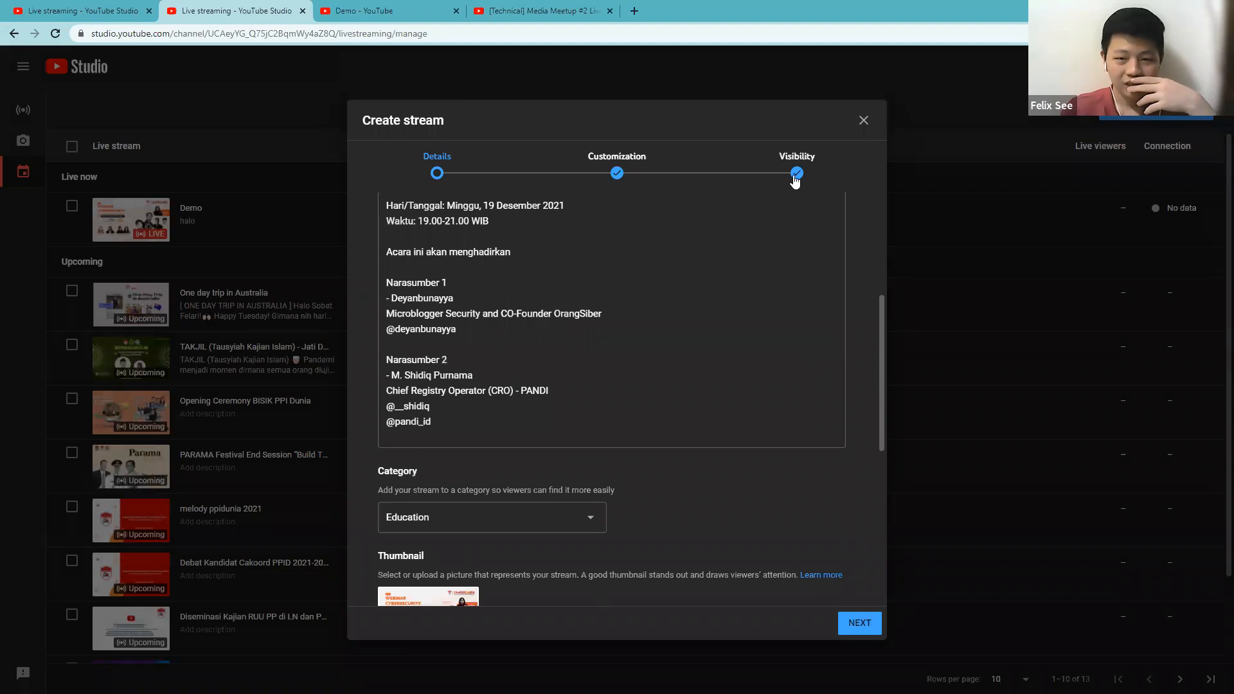
left_click(398, 298)
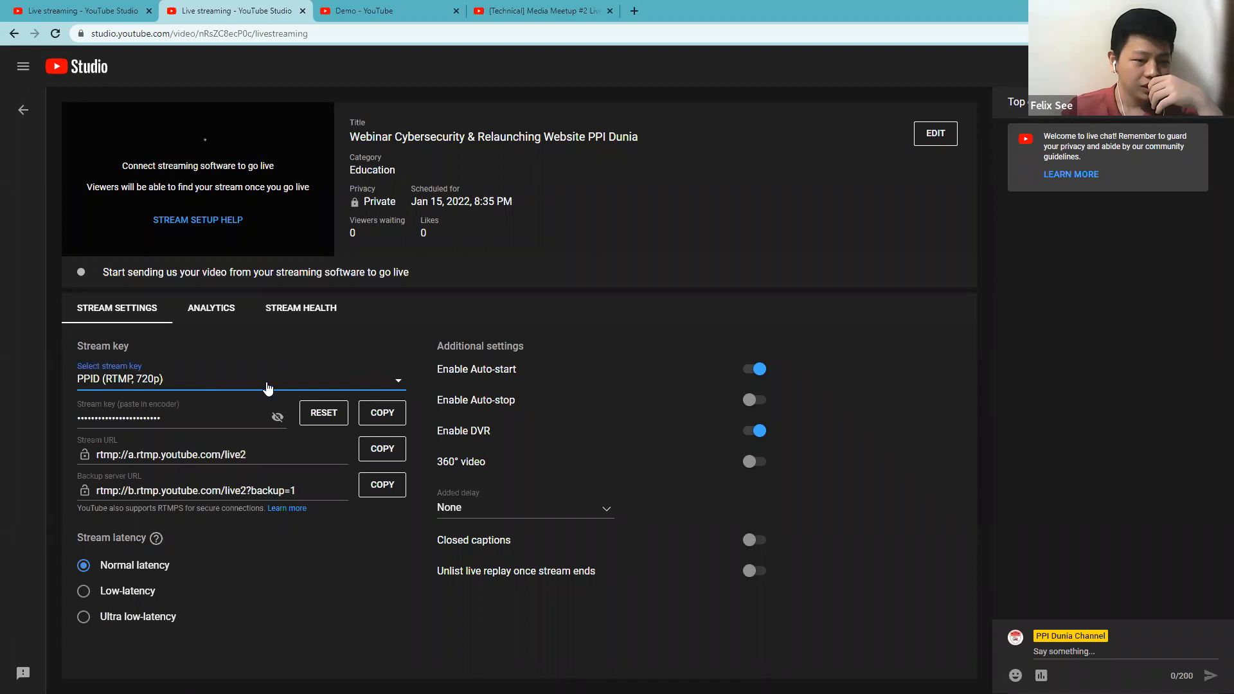
Examine the streaming protocol and manual resolution options for creating a new stream key, then cancel without creating one.
left_click(379, 381)
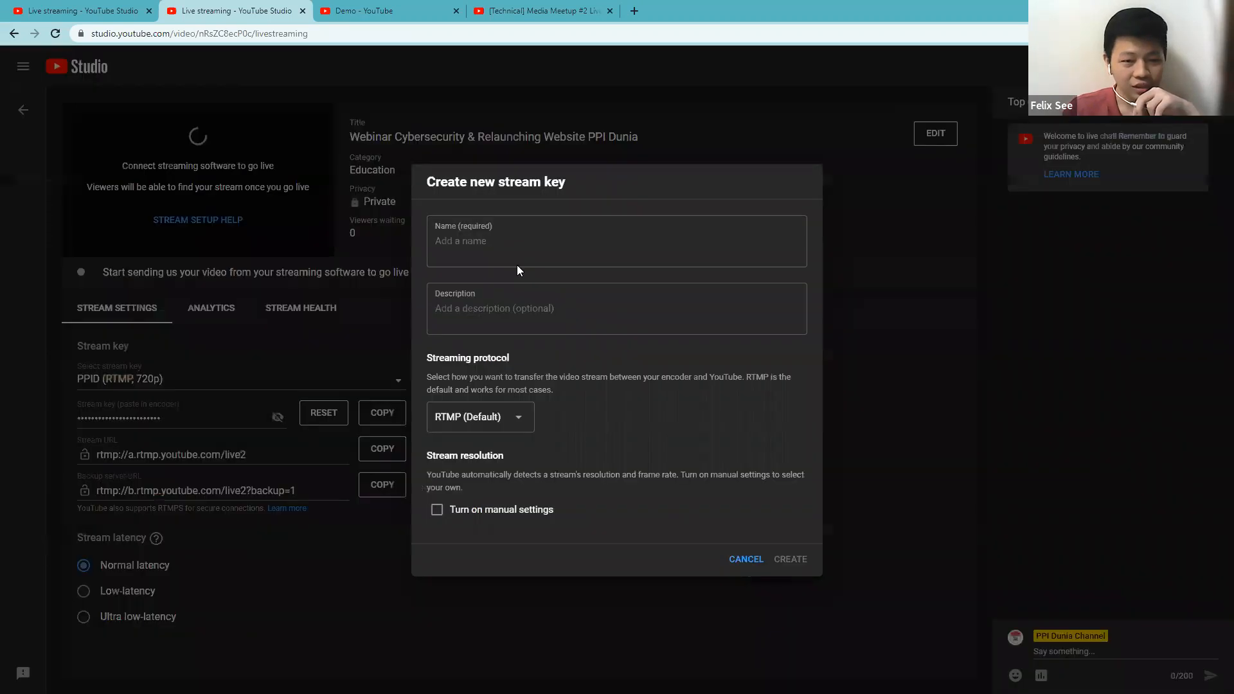
key("Tab")
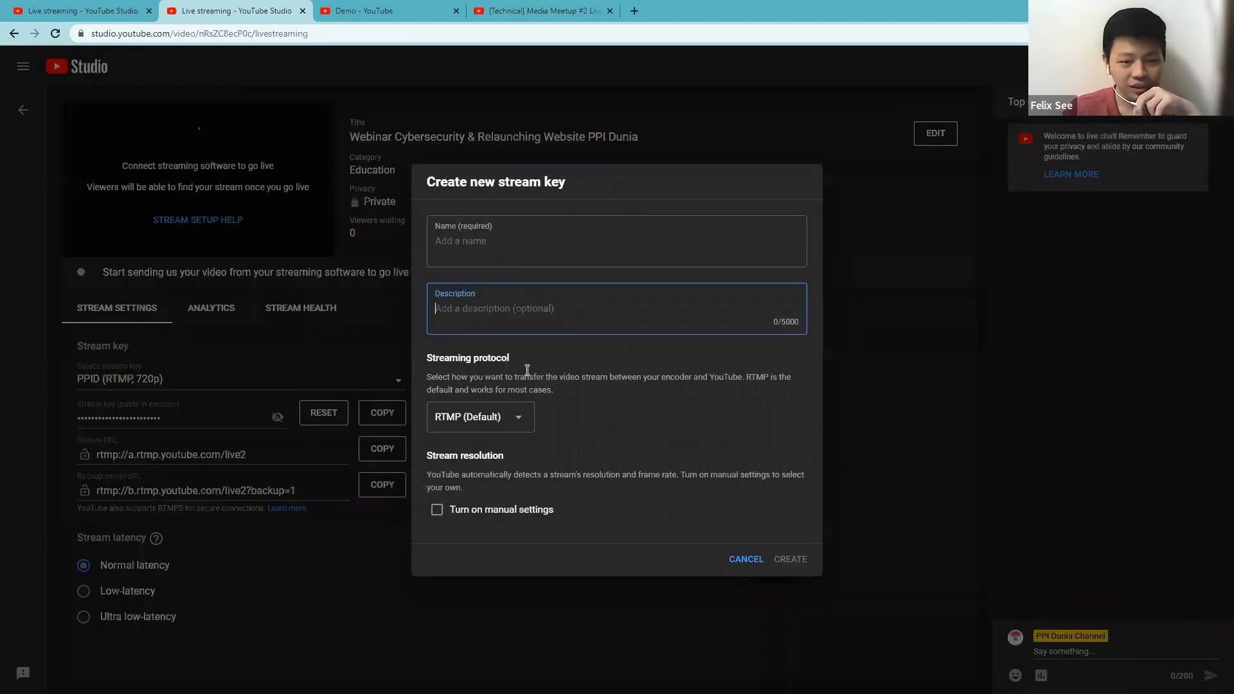
left_click(511, 419)
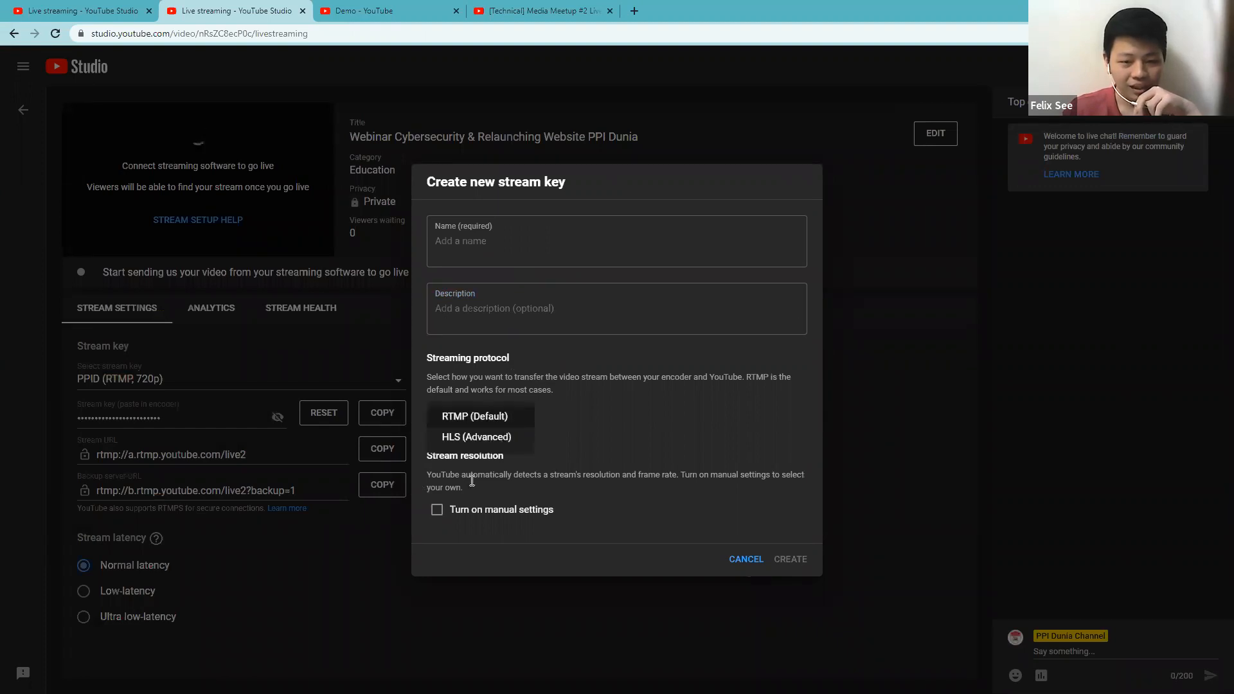
left_click(495, 487)
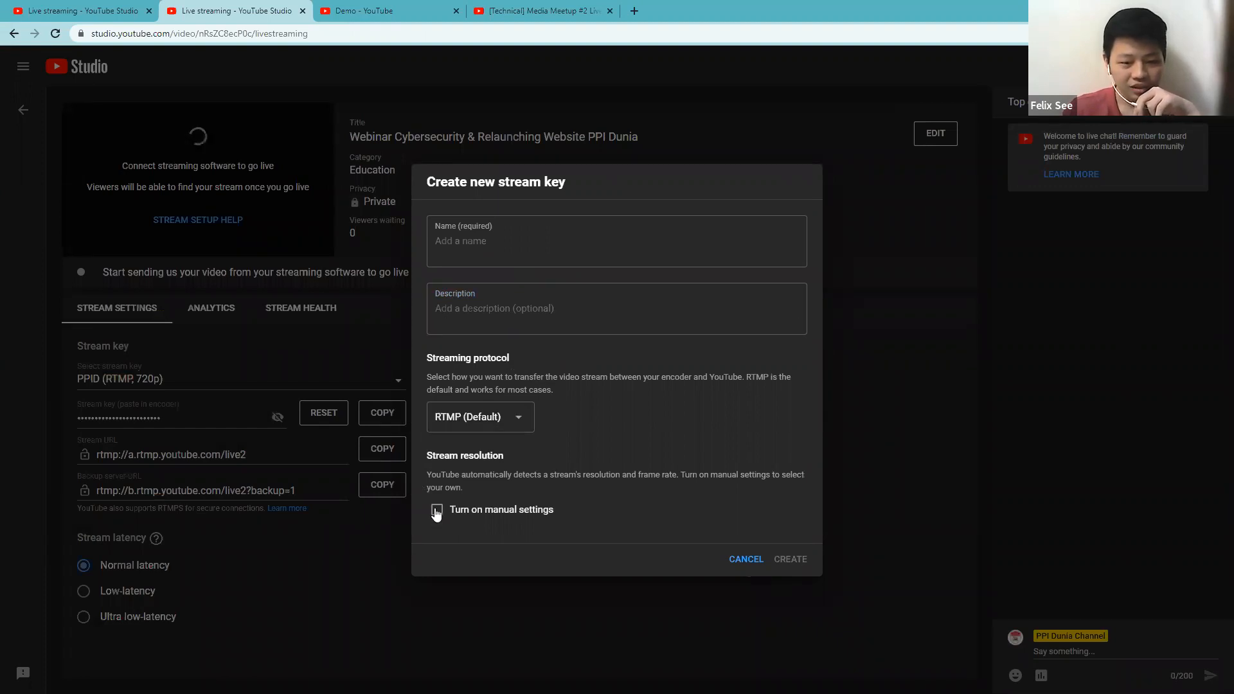
left_click(437, 511)
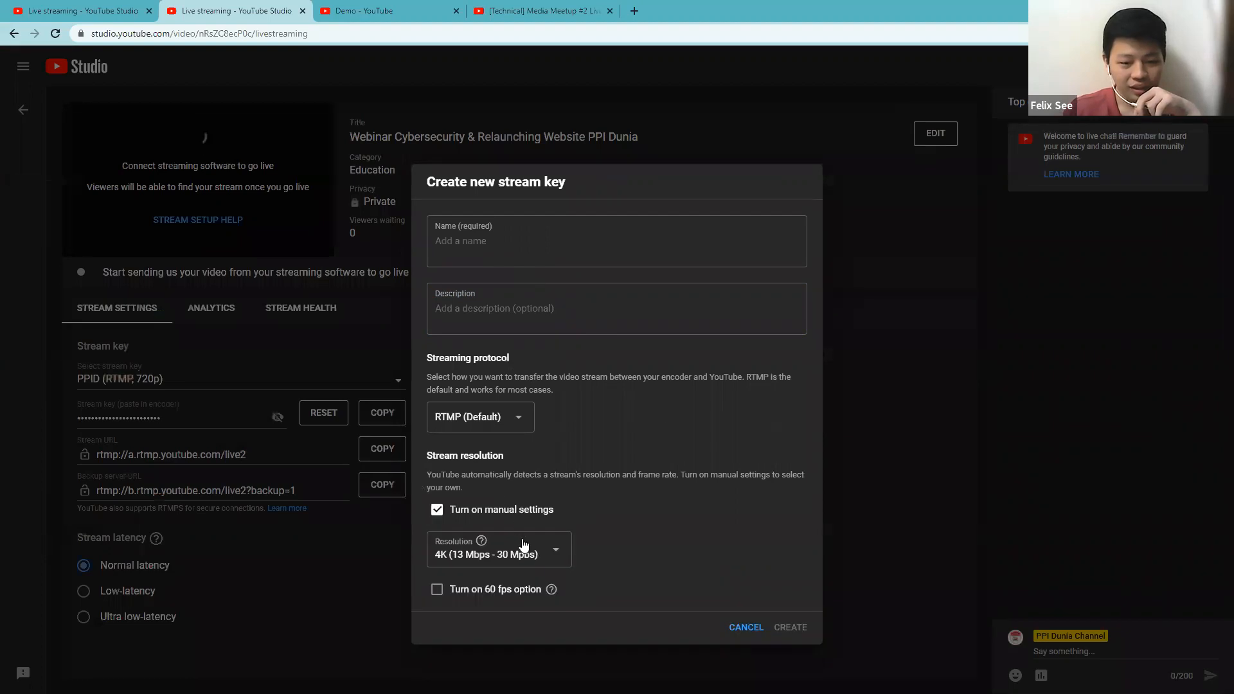
left_click(545, 571)
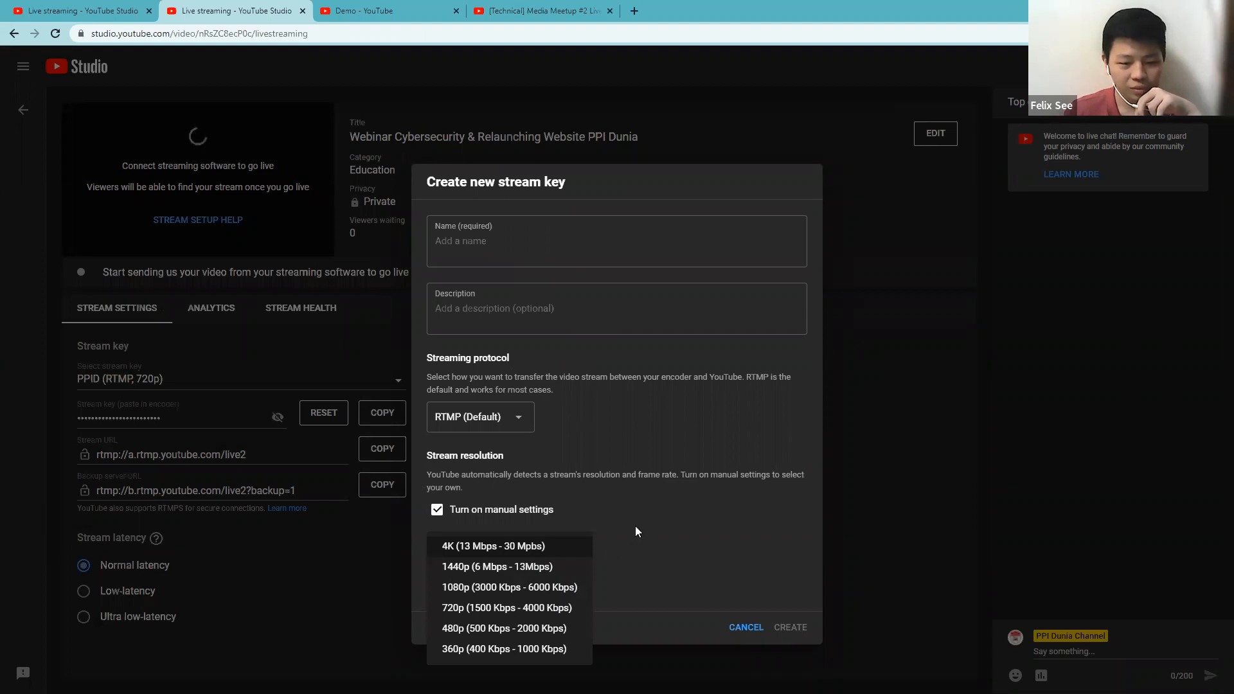
left_click(520, 442)
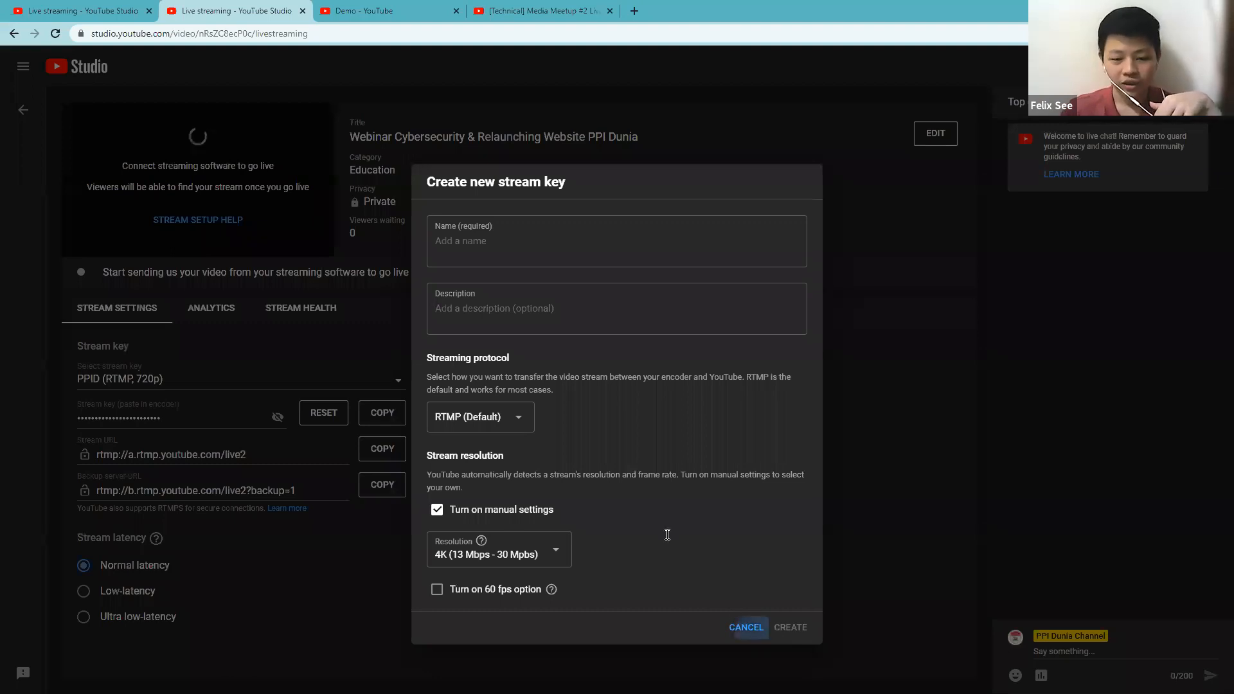
Permanently delete the scheduled Webinar Cybersecurity & Relaunching Website PPI Dunia stream from the upcoming live streams, acknowledging that deletion is permanent.
left_click(240, 301)
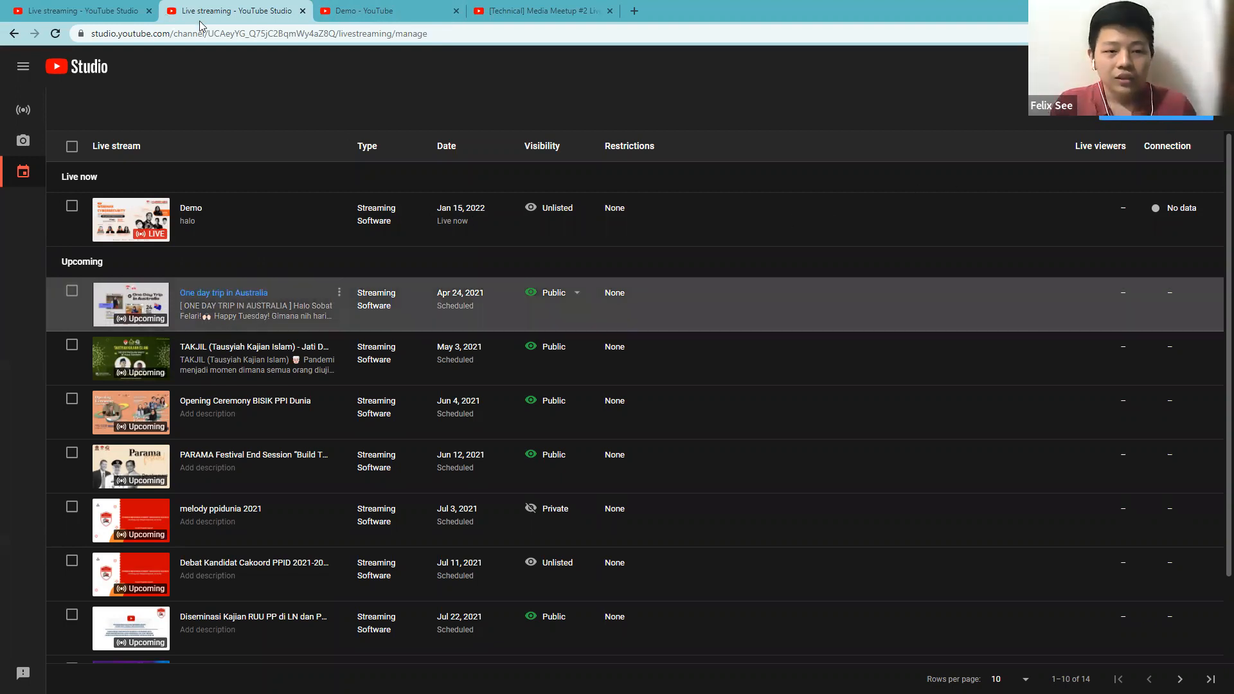
left_click(228, 11)
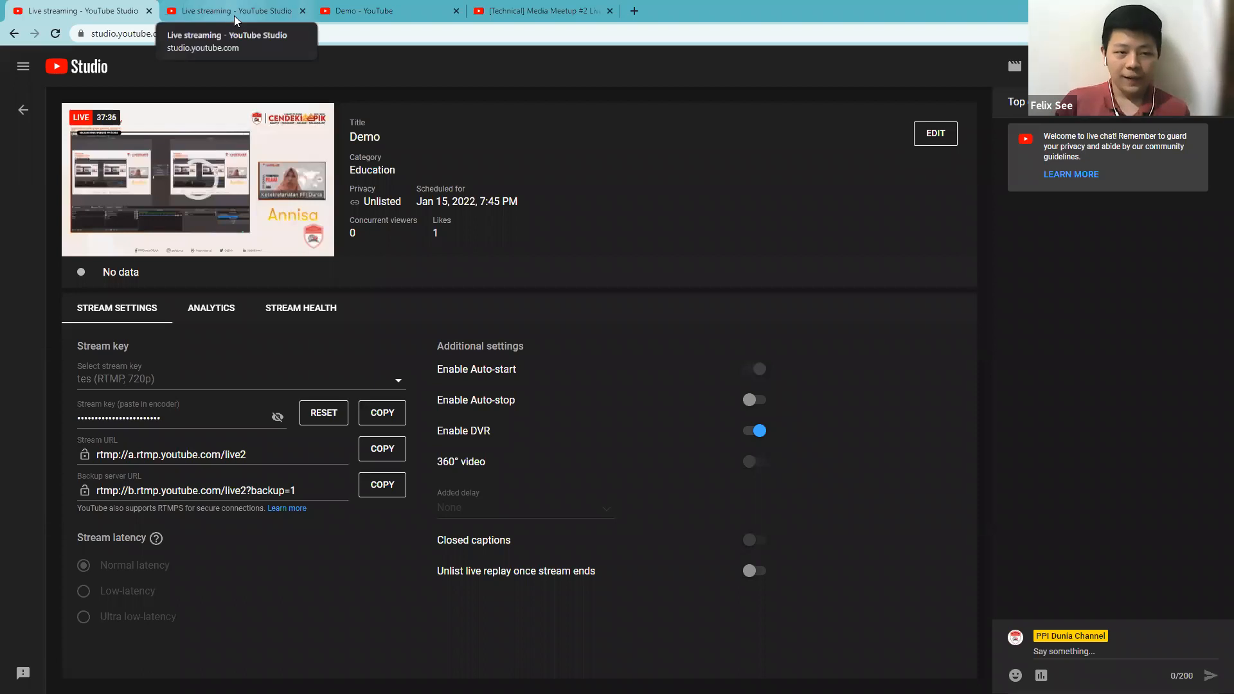
left_click(237, 18)
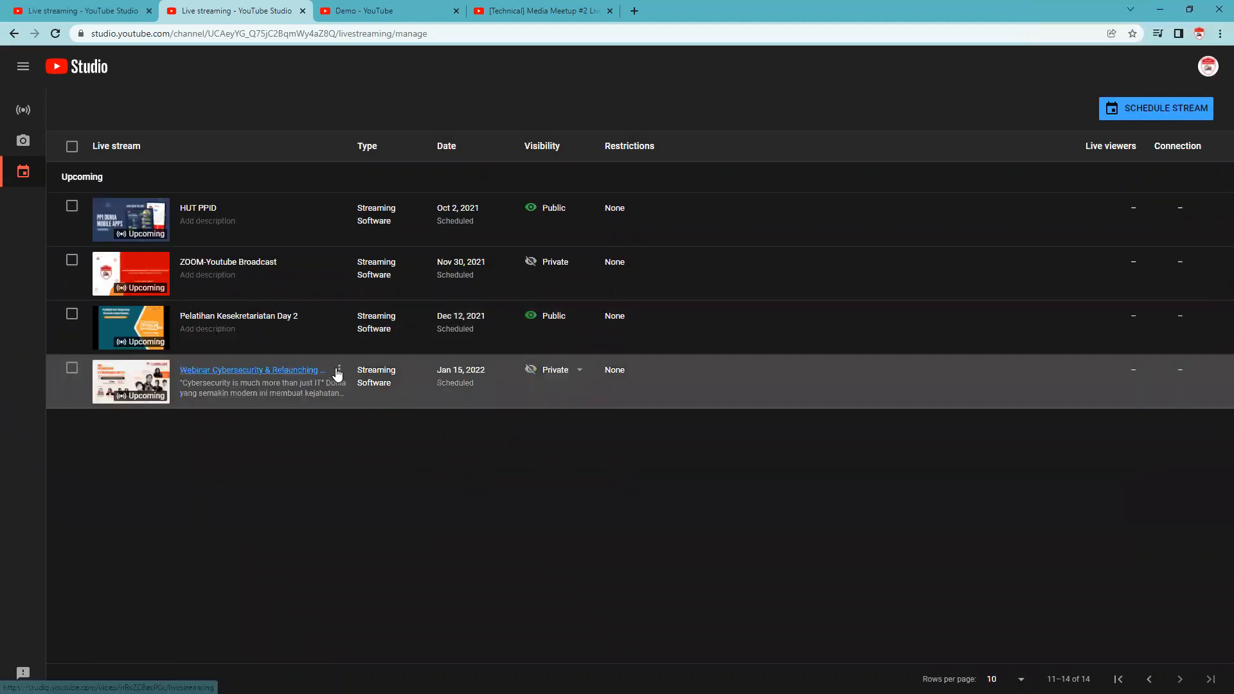
left_click(340, 371)
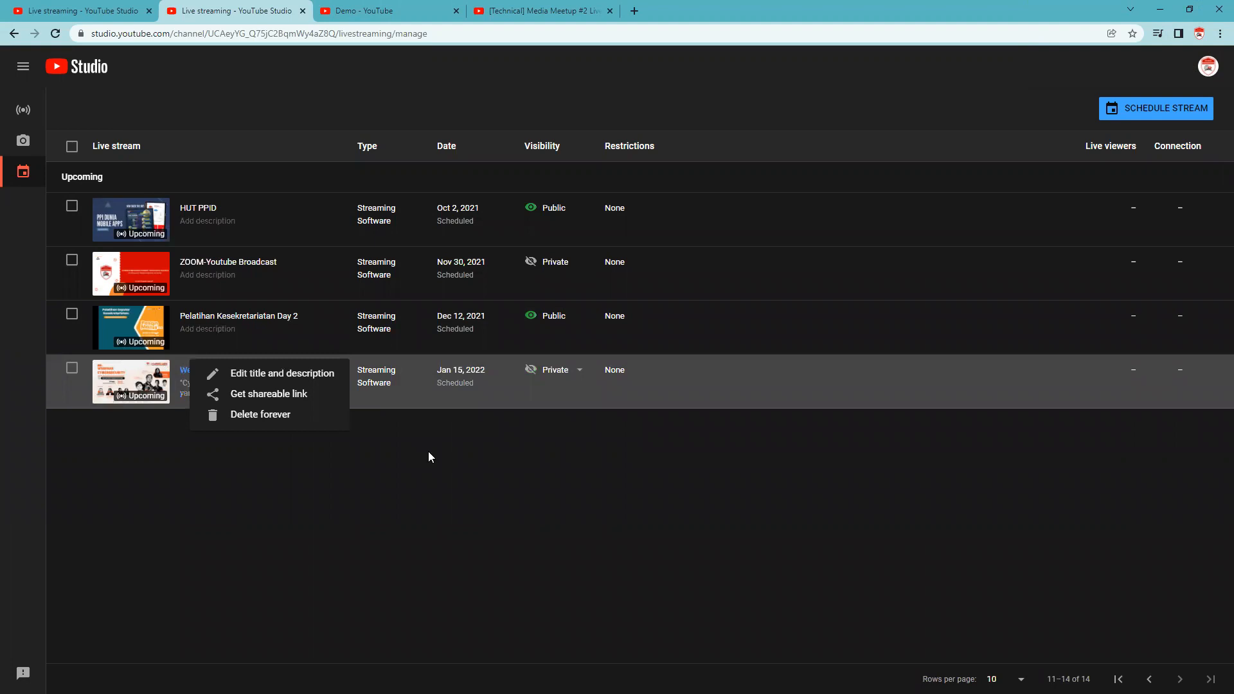
left_click(479, 371)
left_click(340, 371)
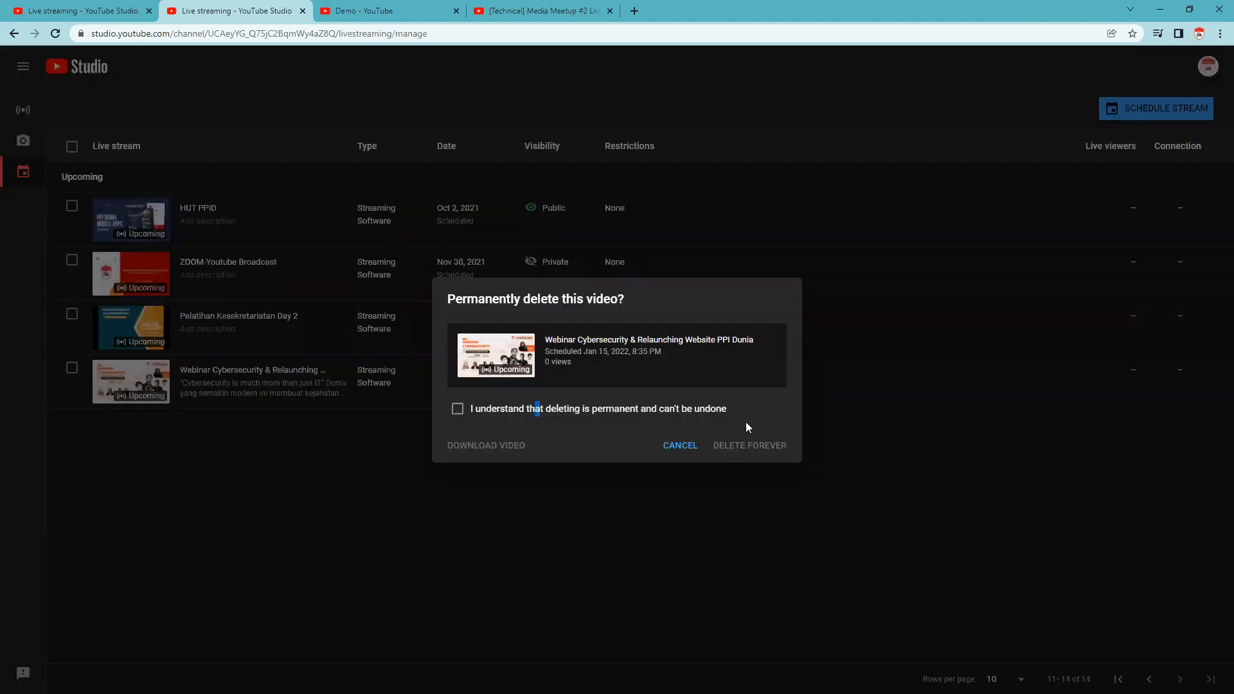
left_click(692, 409)
left_click(753, 443)
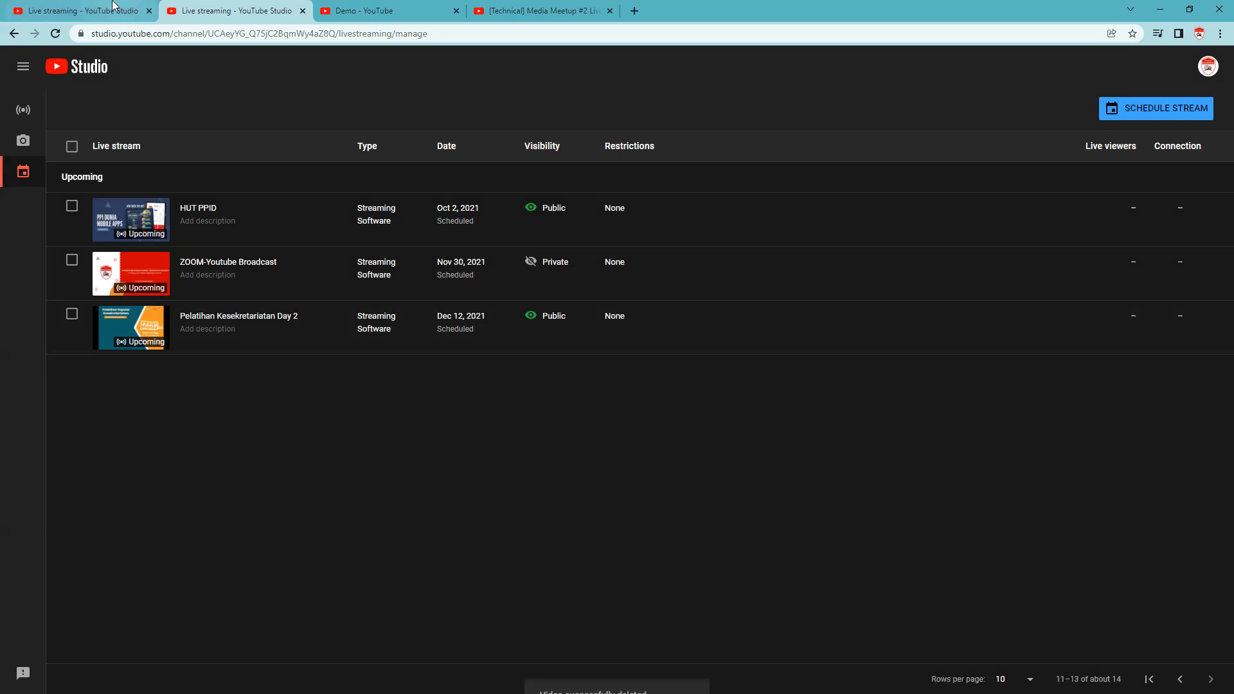
Check the Demo stream's Studio page, then close the duplicated tab with the live stream management list.
left_click(113, 2)
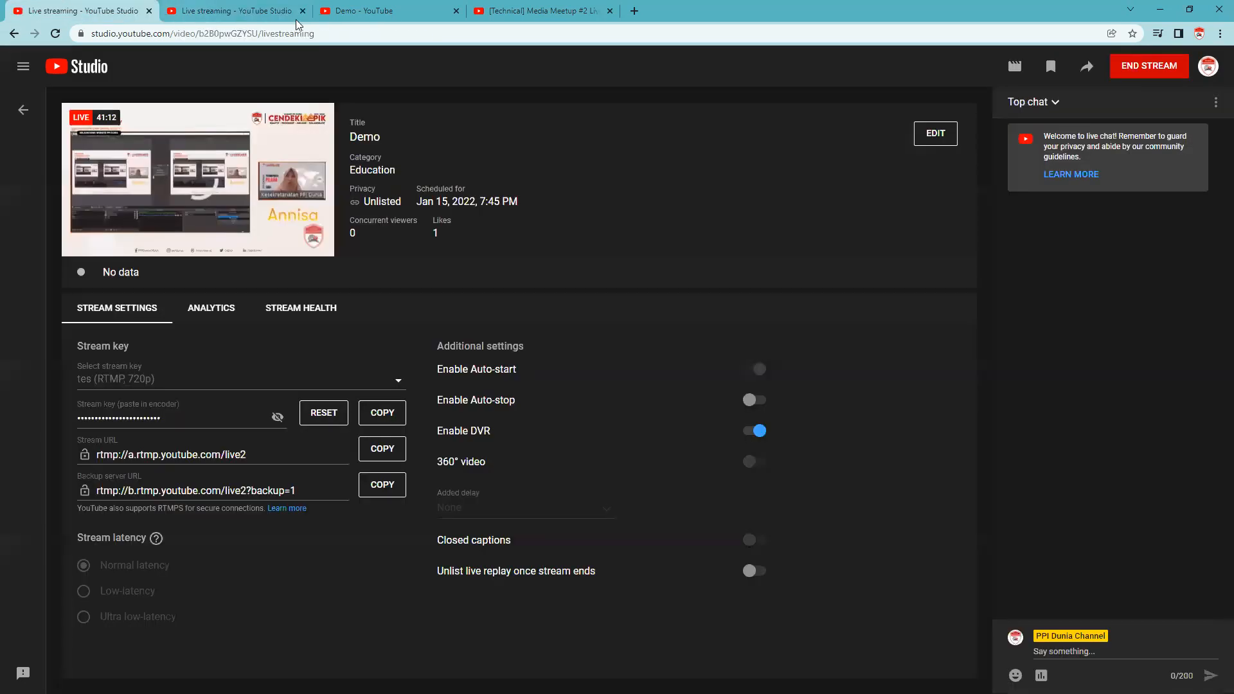
left_click(296, 17)
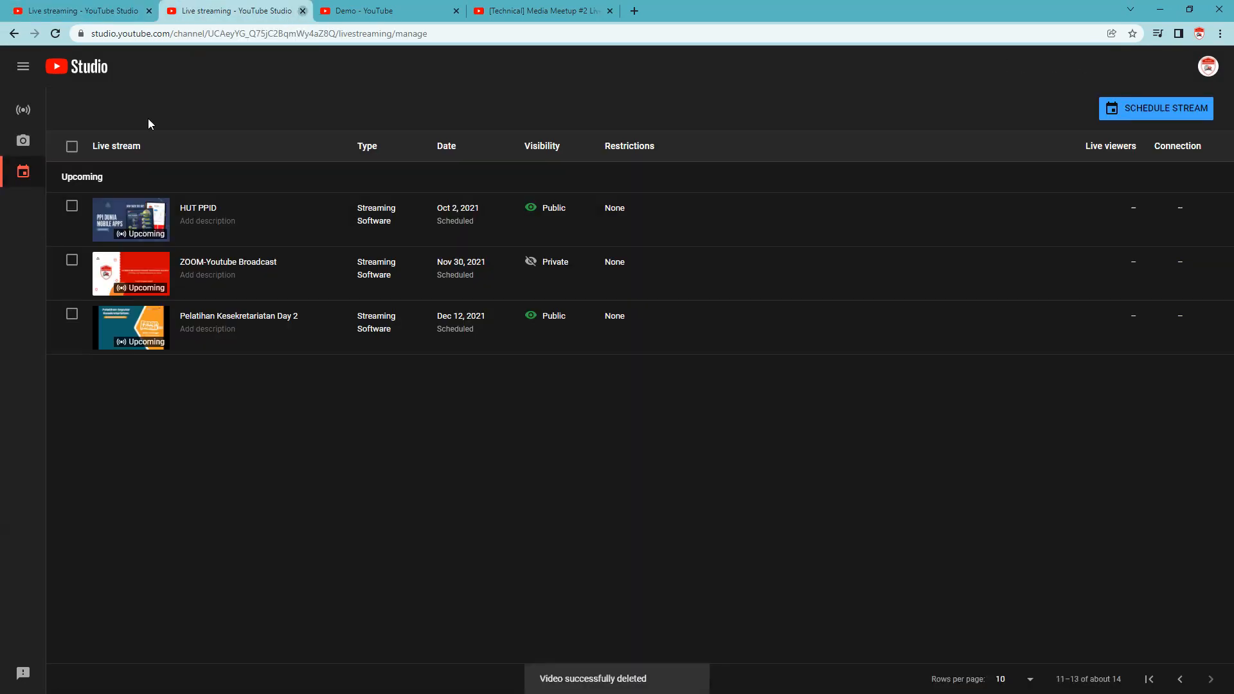
key("ctrl+w")
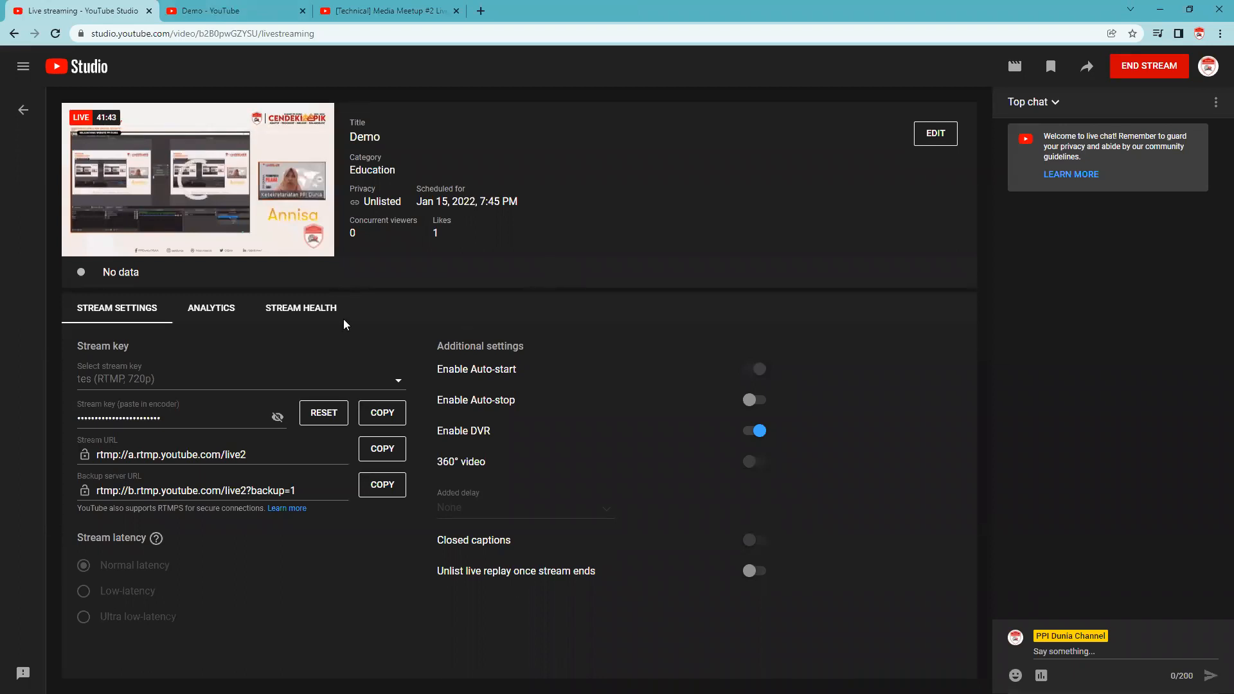
View the Media Meetup #2 and Demo watch pages, return to the Demo stream's Studio page and switch to OBS Studio.
left_click(361, 9)
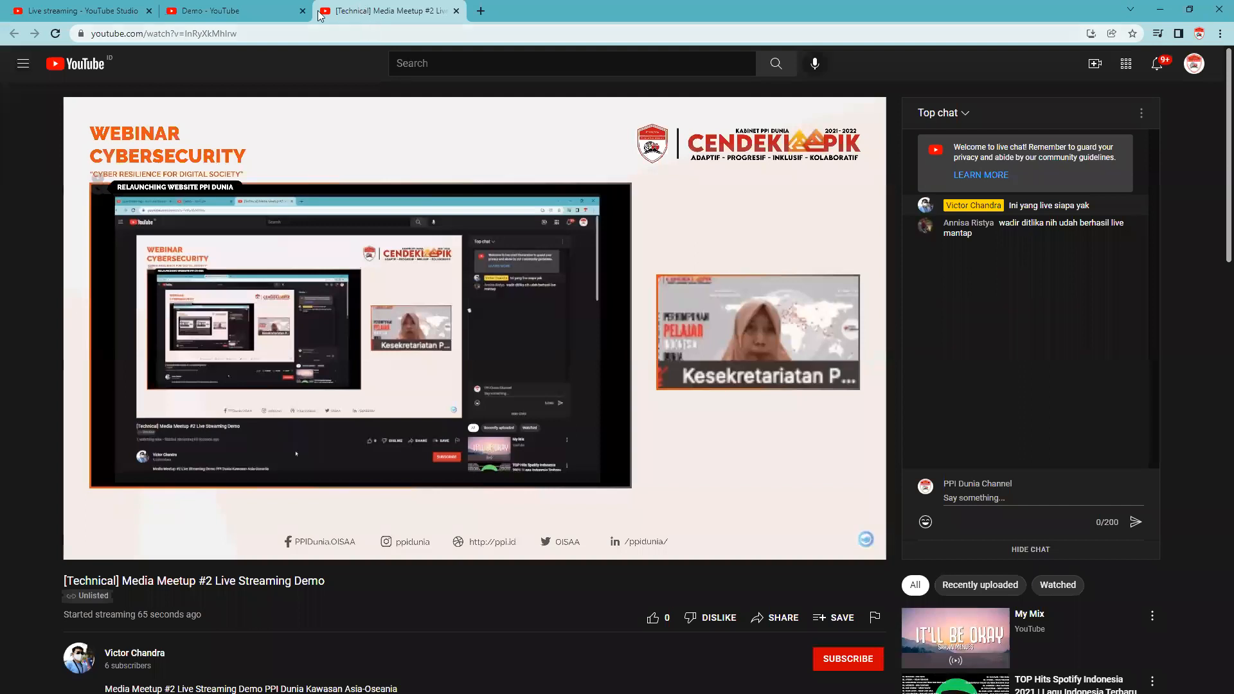
left_click(230, 5)
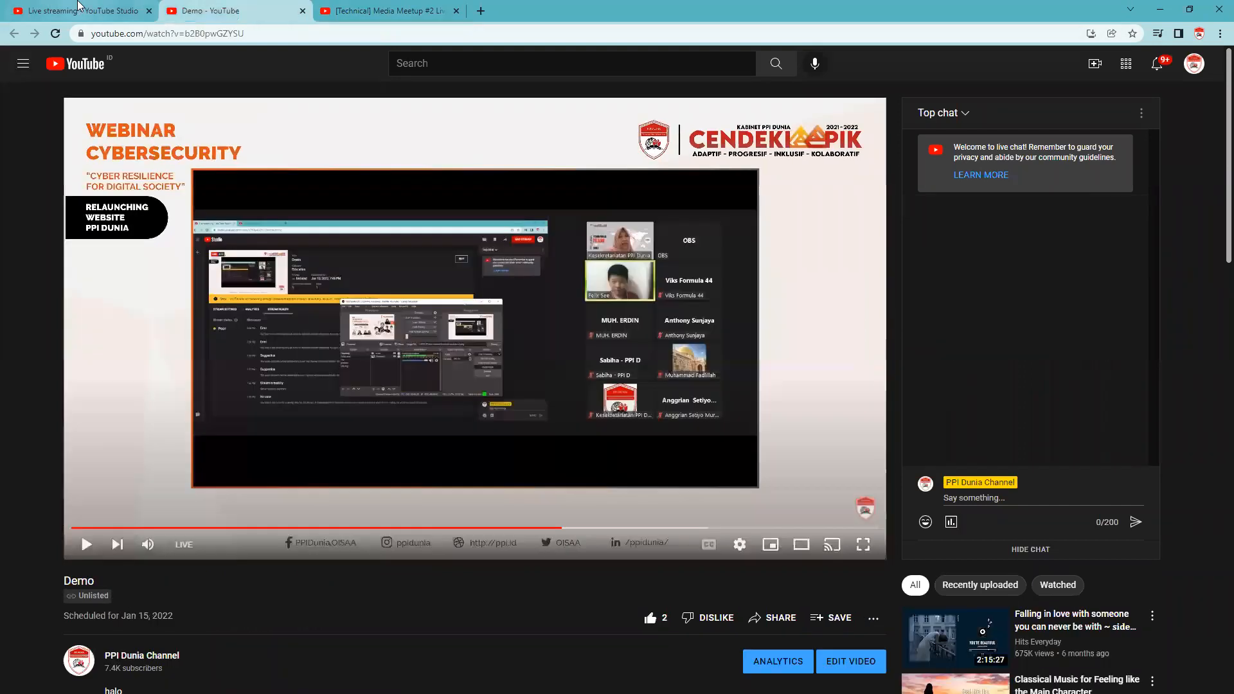
left_click(155, 9)
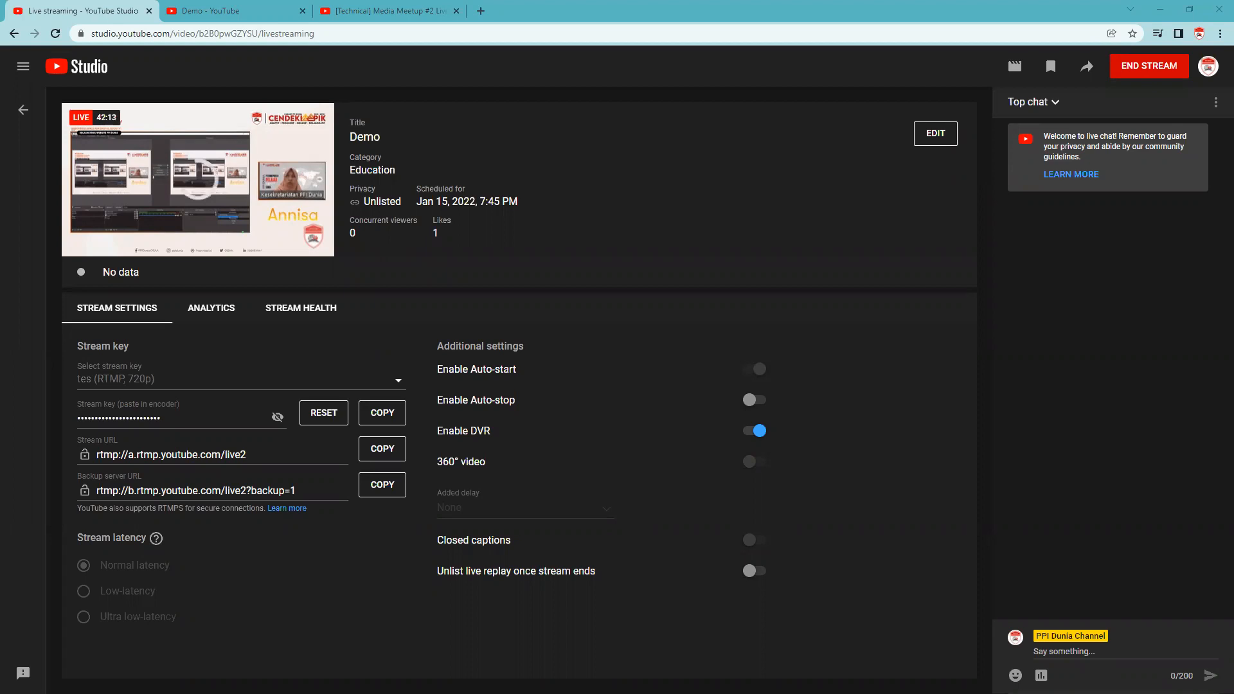
key("alt+Tab")
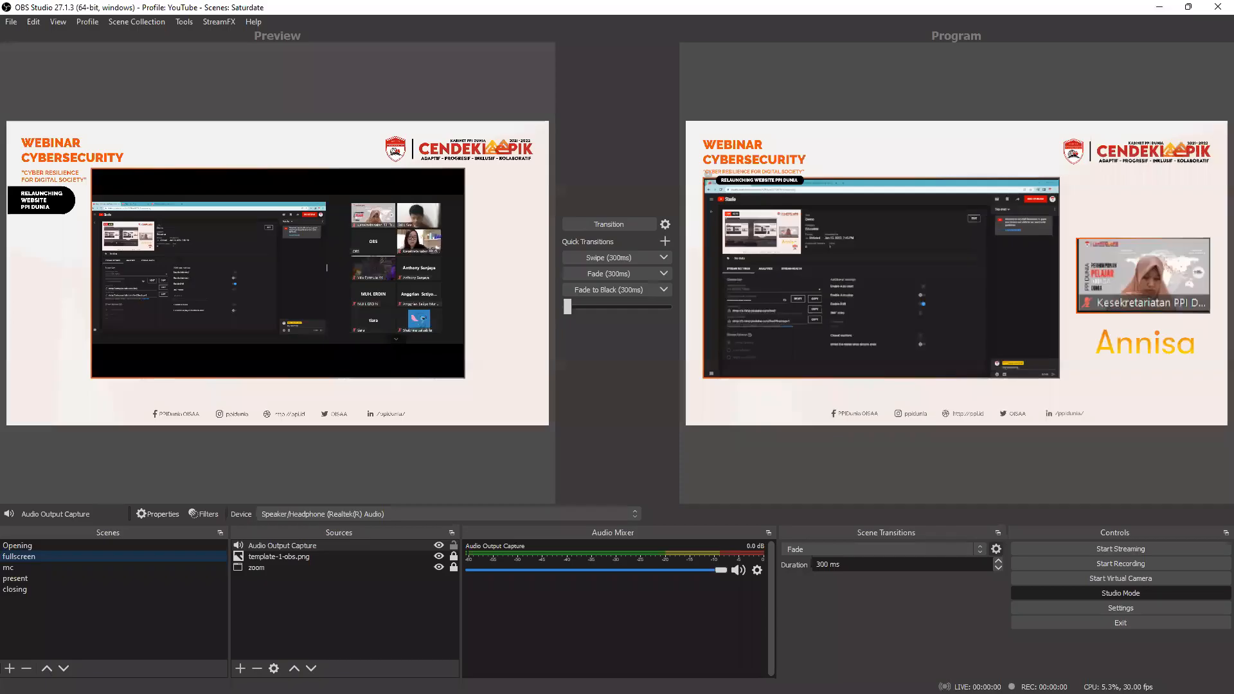